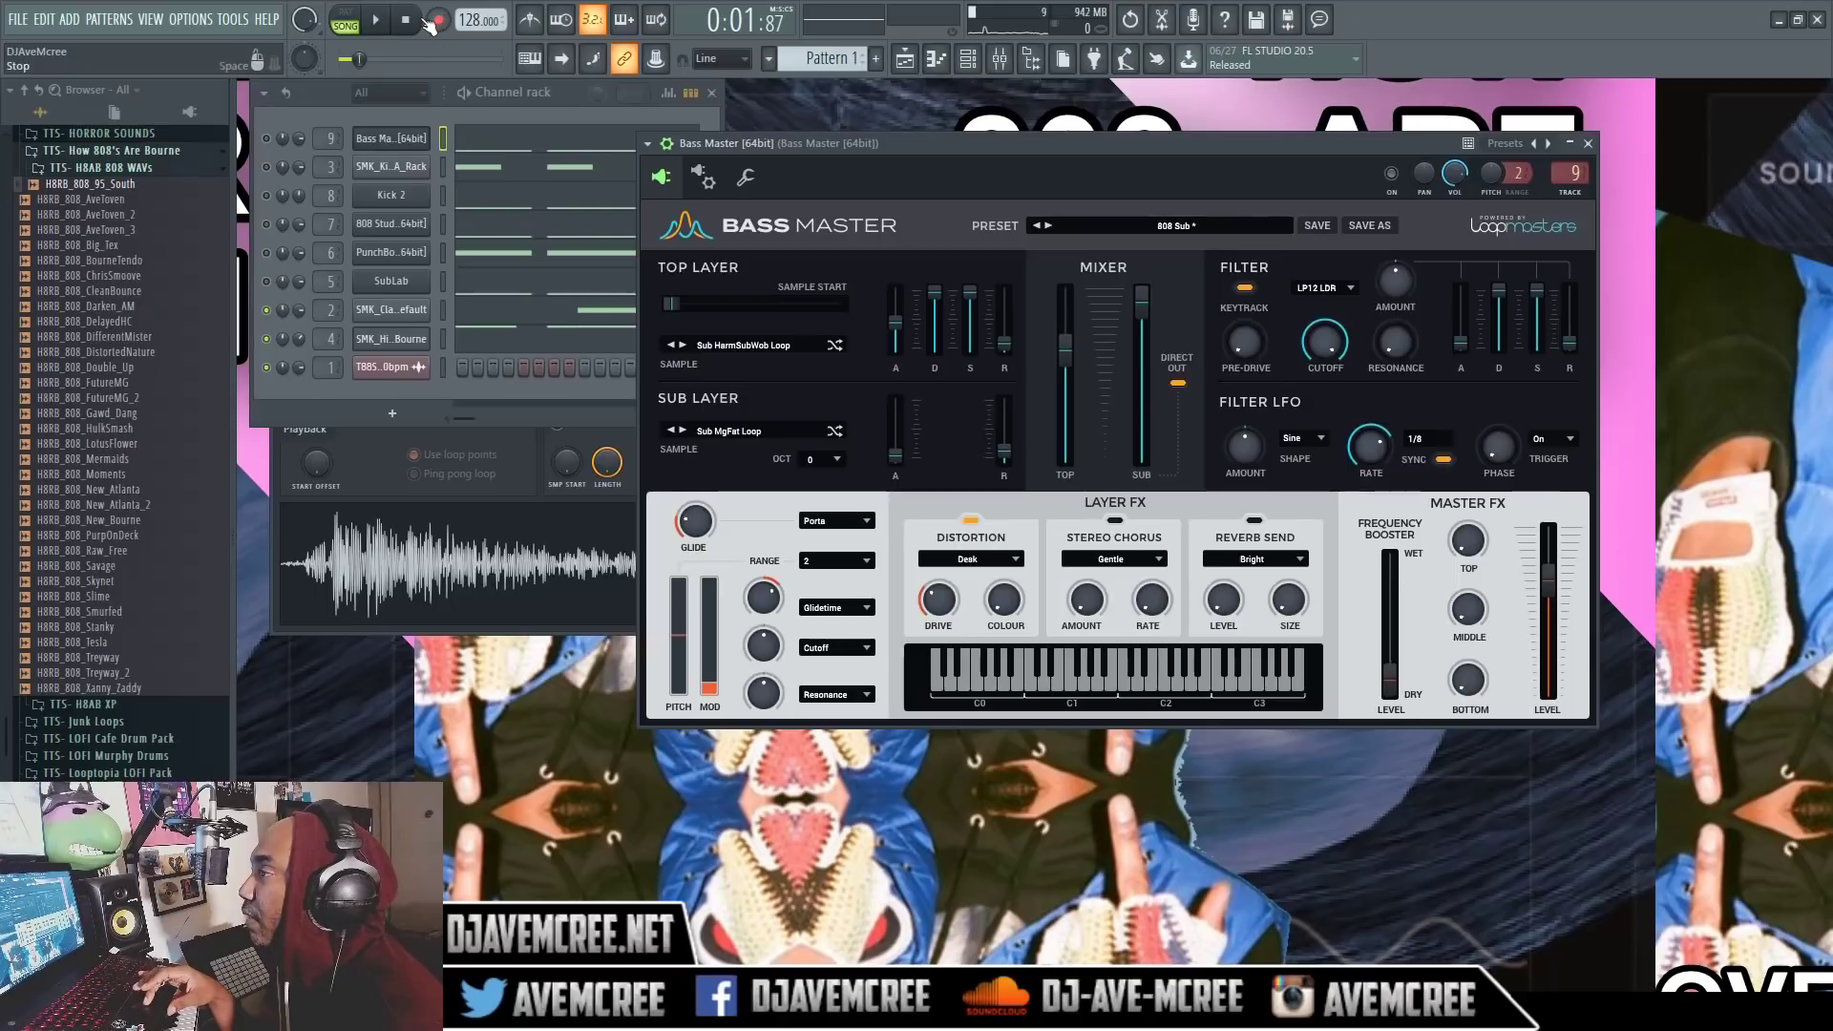
Play the beat with the 808 channels muted, toggle the SMK kick channel's mute and briefly play it again
{"action": "left_click", "coordinate": [430, 21]}
{"action": "key", "text": "space"}
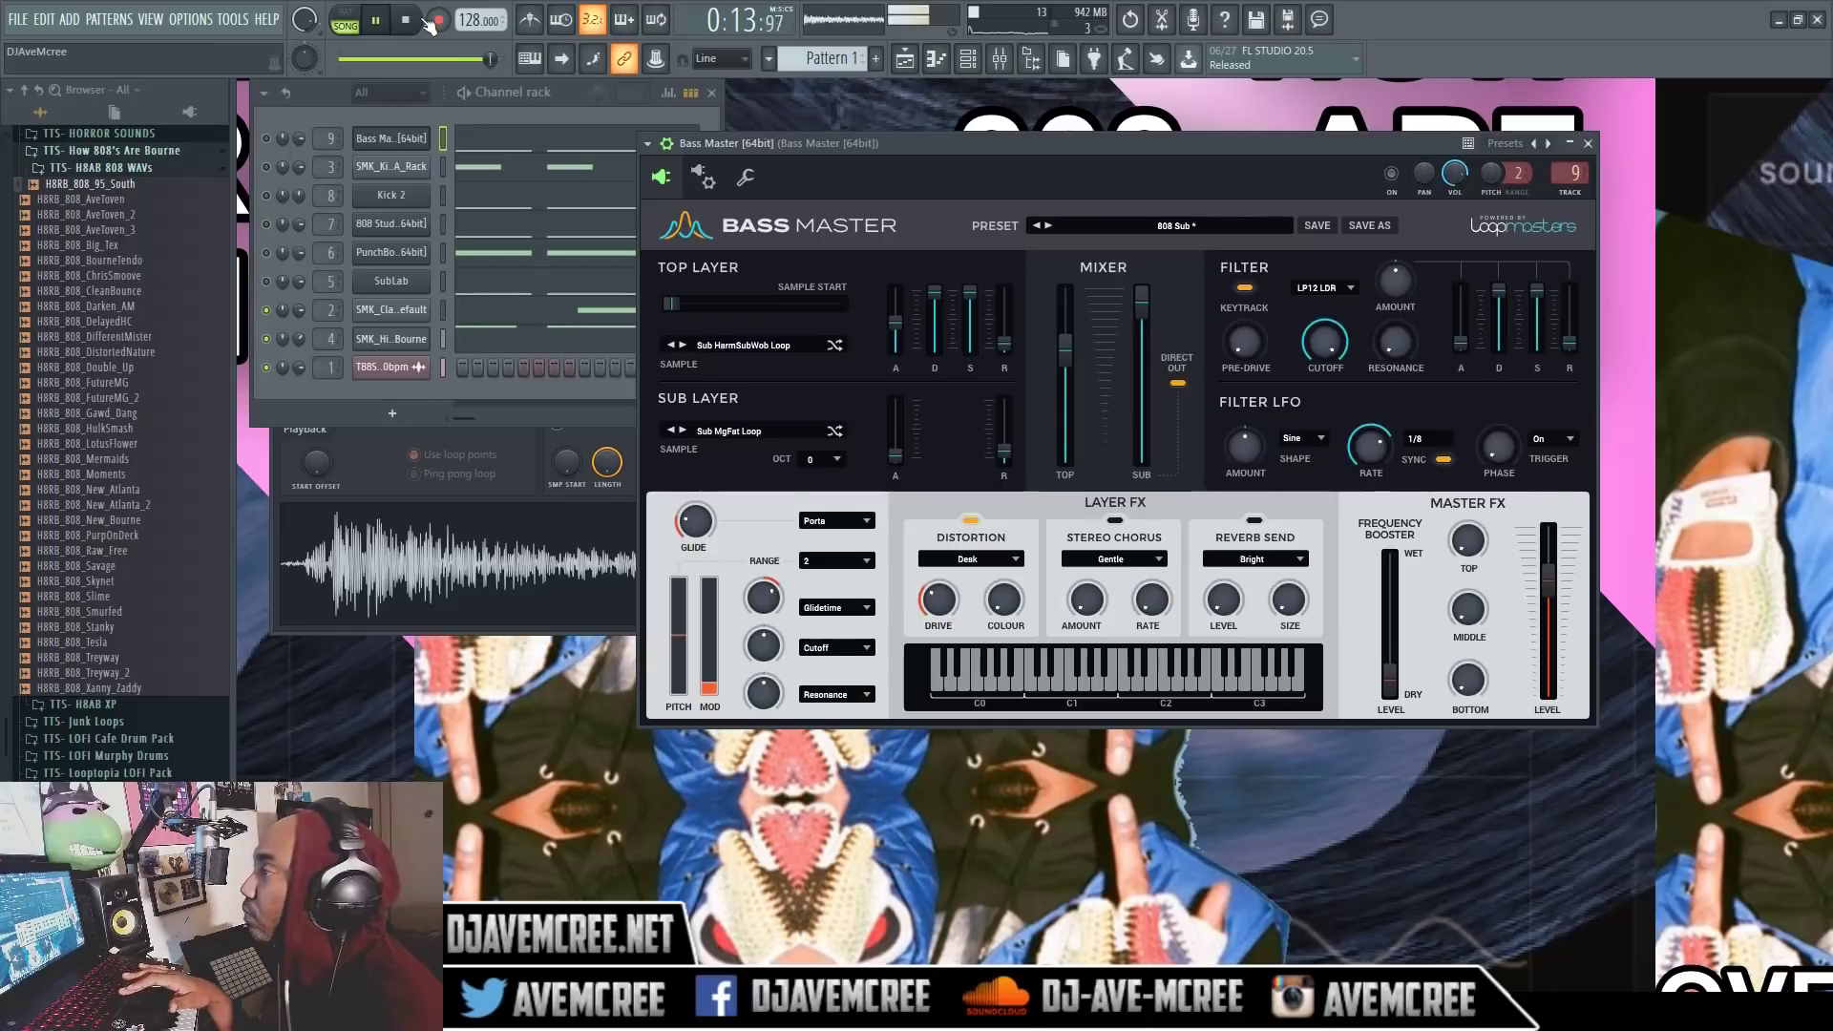
{"action": "key", "text": "space"}
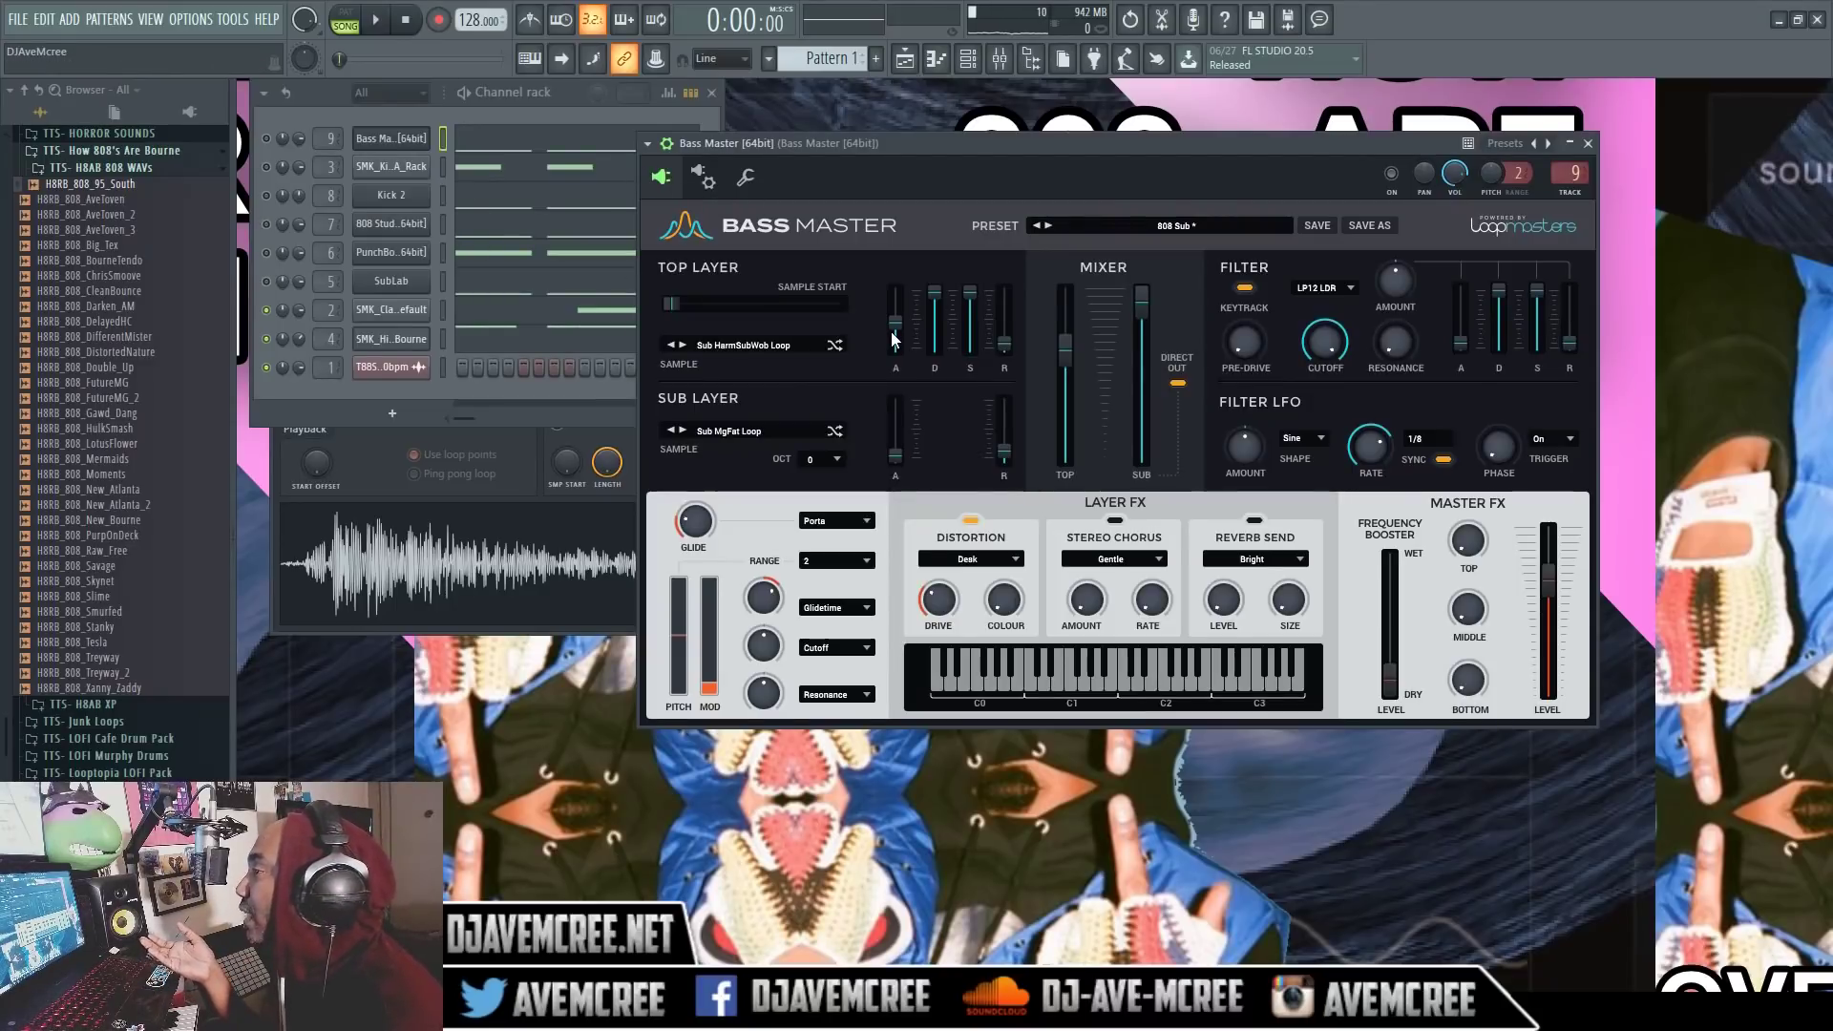
{"action": "left_click", "coordinate": [268, 168]}
{"action": "key", "text": "space"}
{"action": "key", "text": "space"}
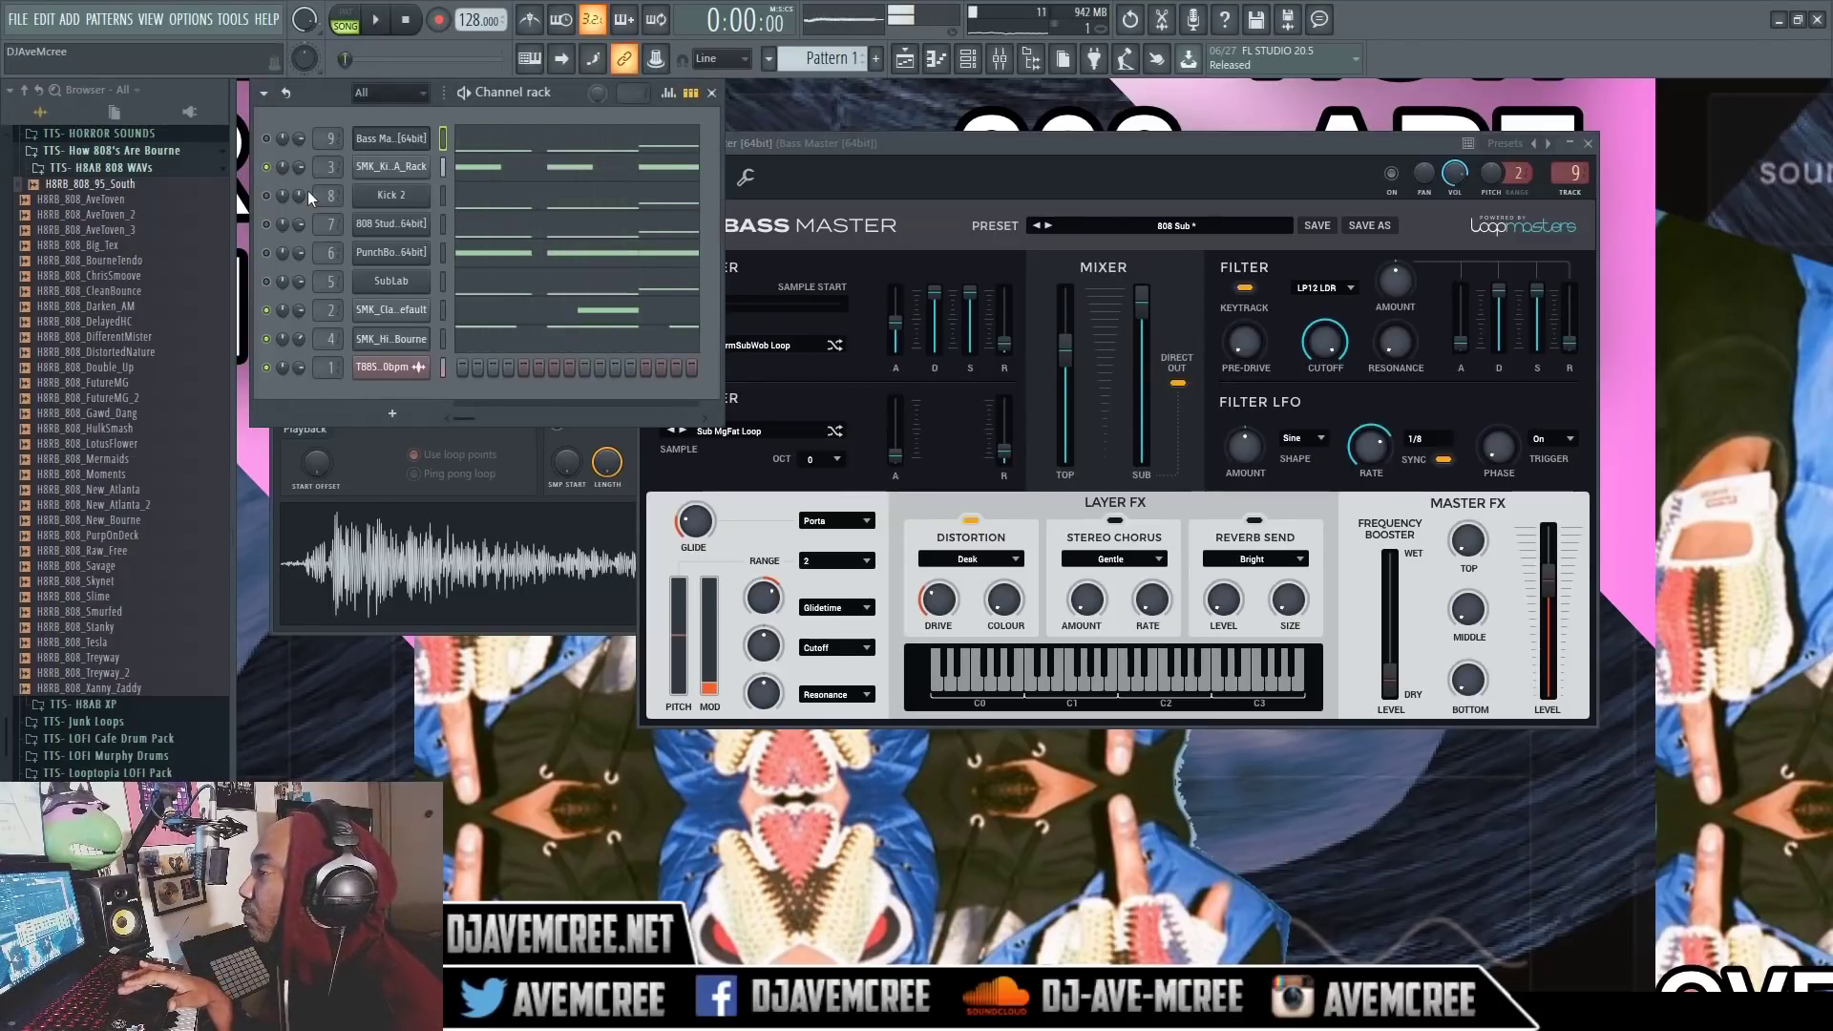
Unmute the Bass Master channel and play the beat with the 808 bass, showing the plugin window in front
{"action": "left_click", "coordinate": [268, 140]}
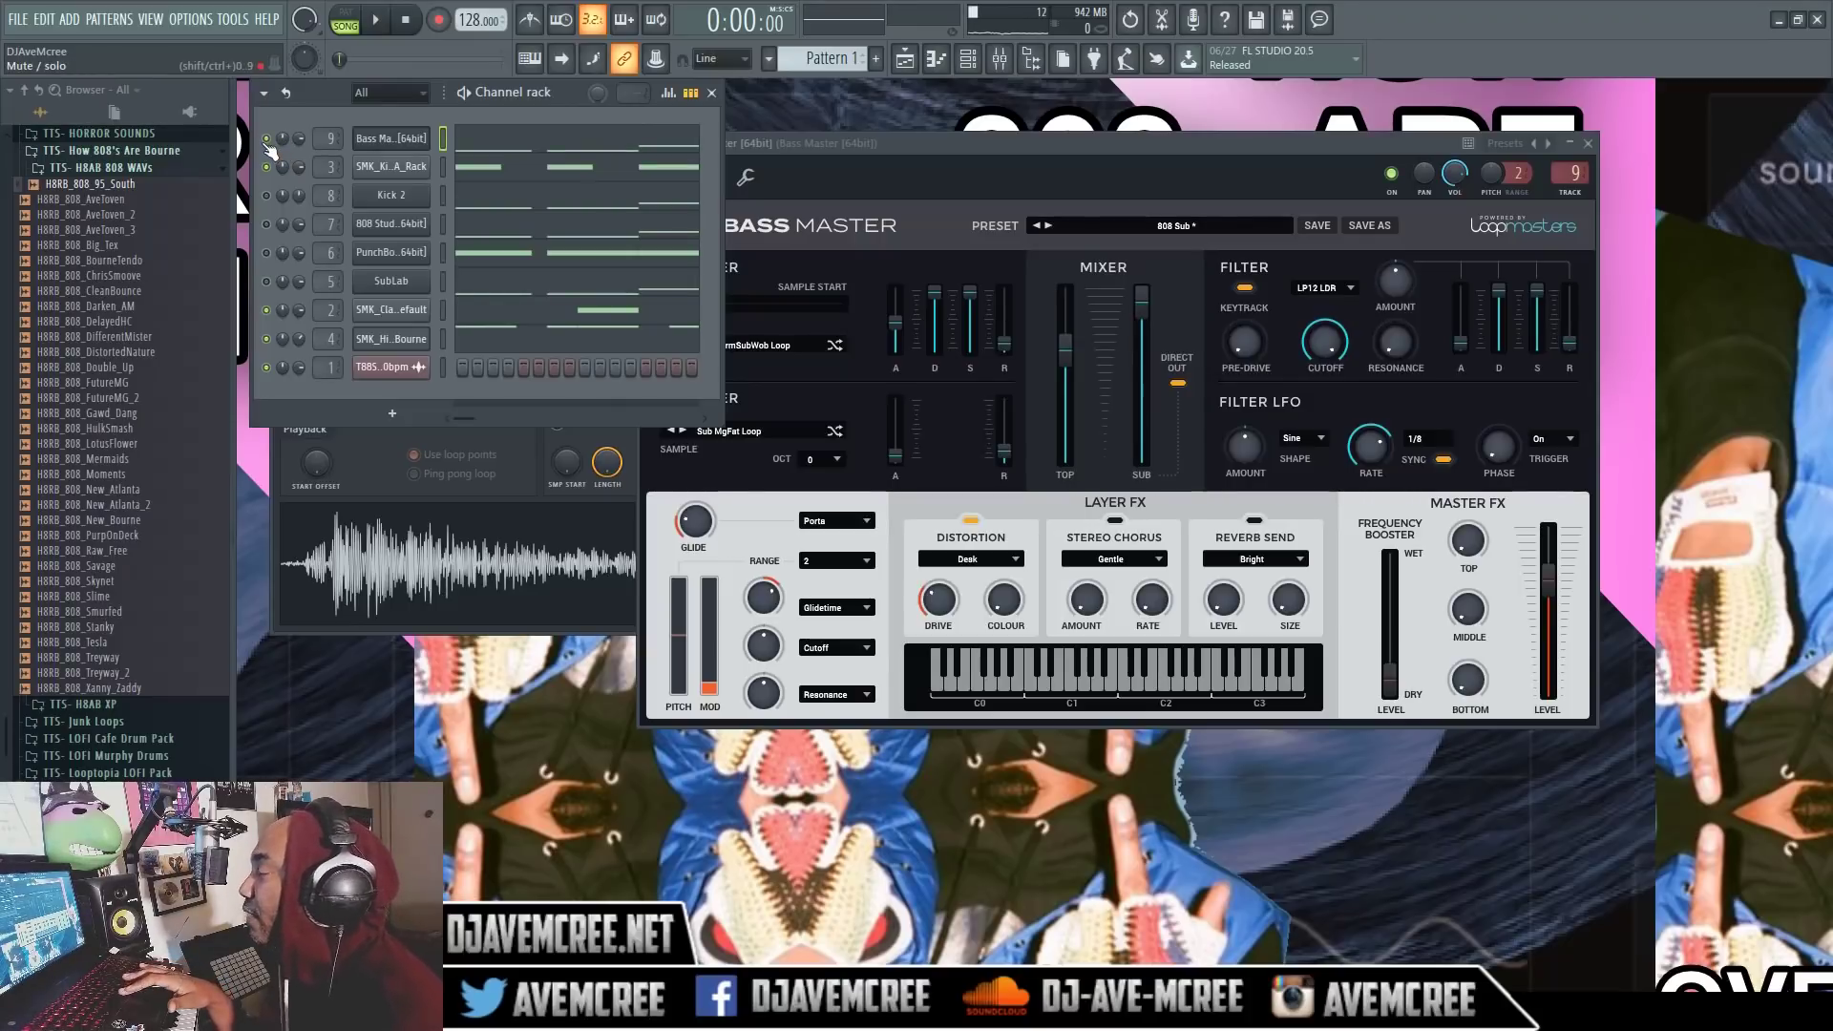
{"action": "key", "text": "space"}
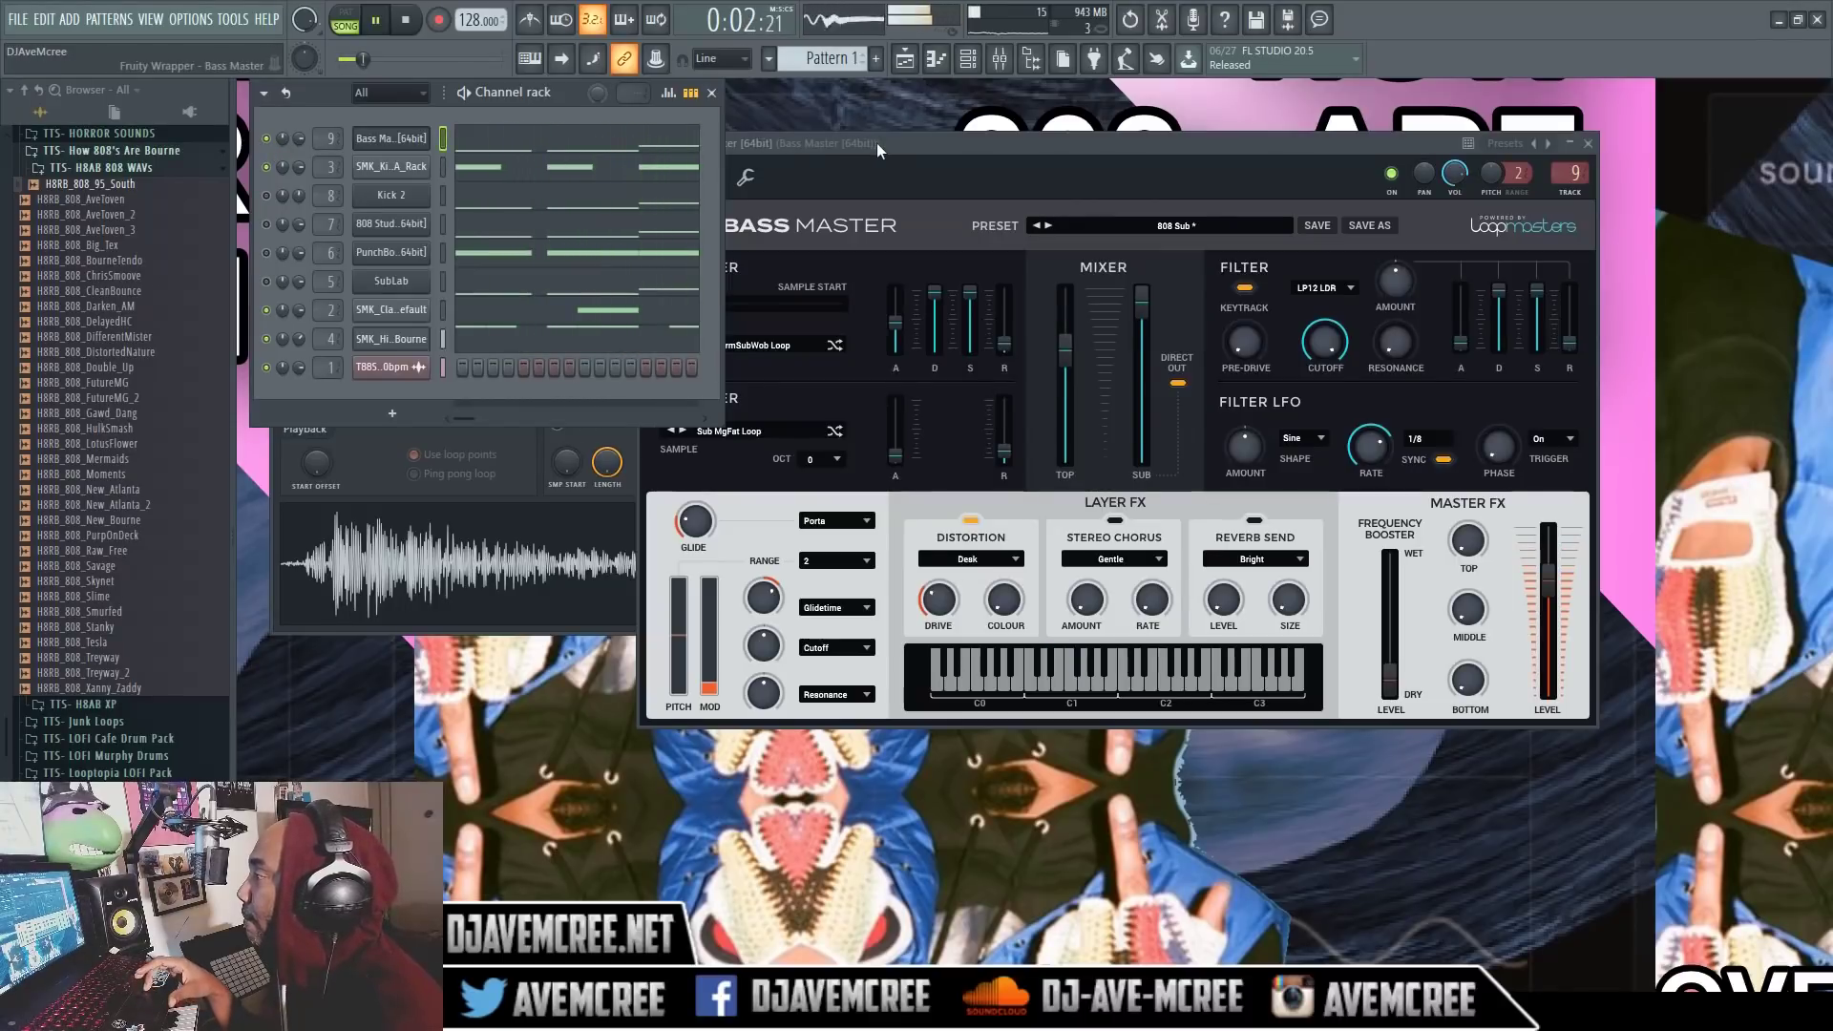
{"action": "left_click", "coordinate": [937, 143]}
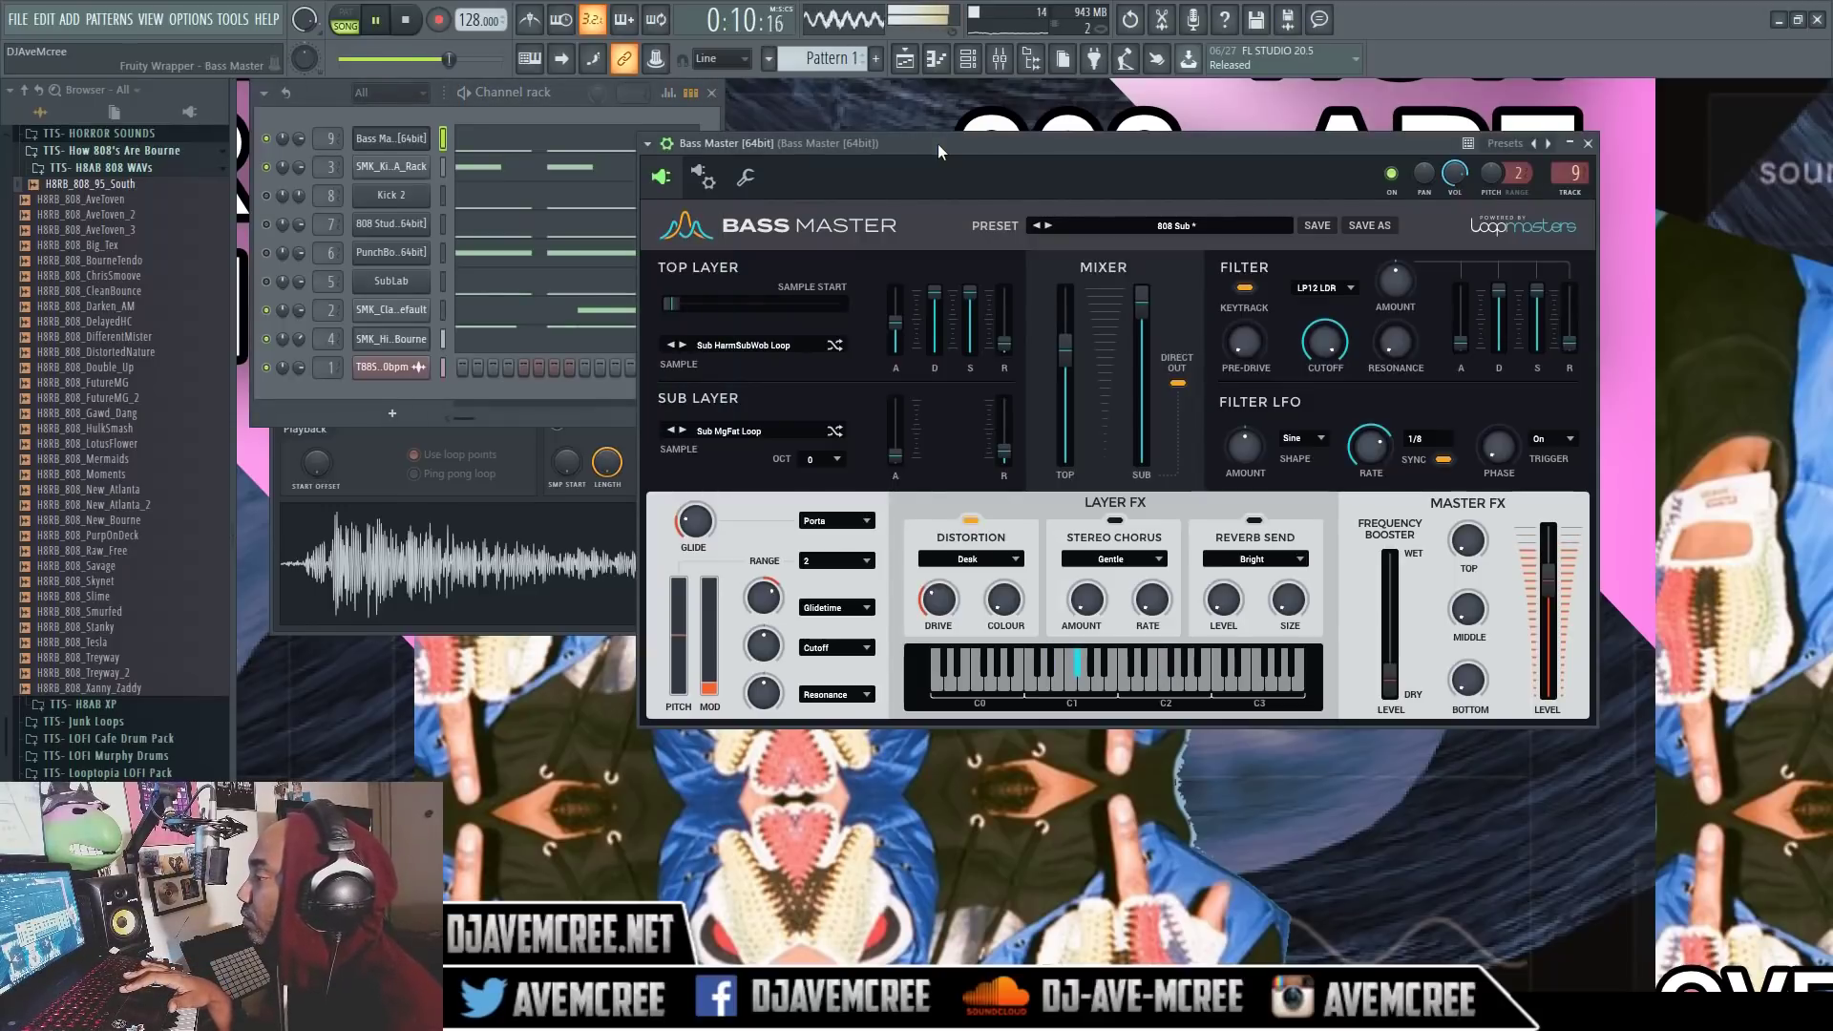
{"action": "key", "text": "space"}
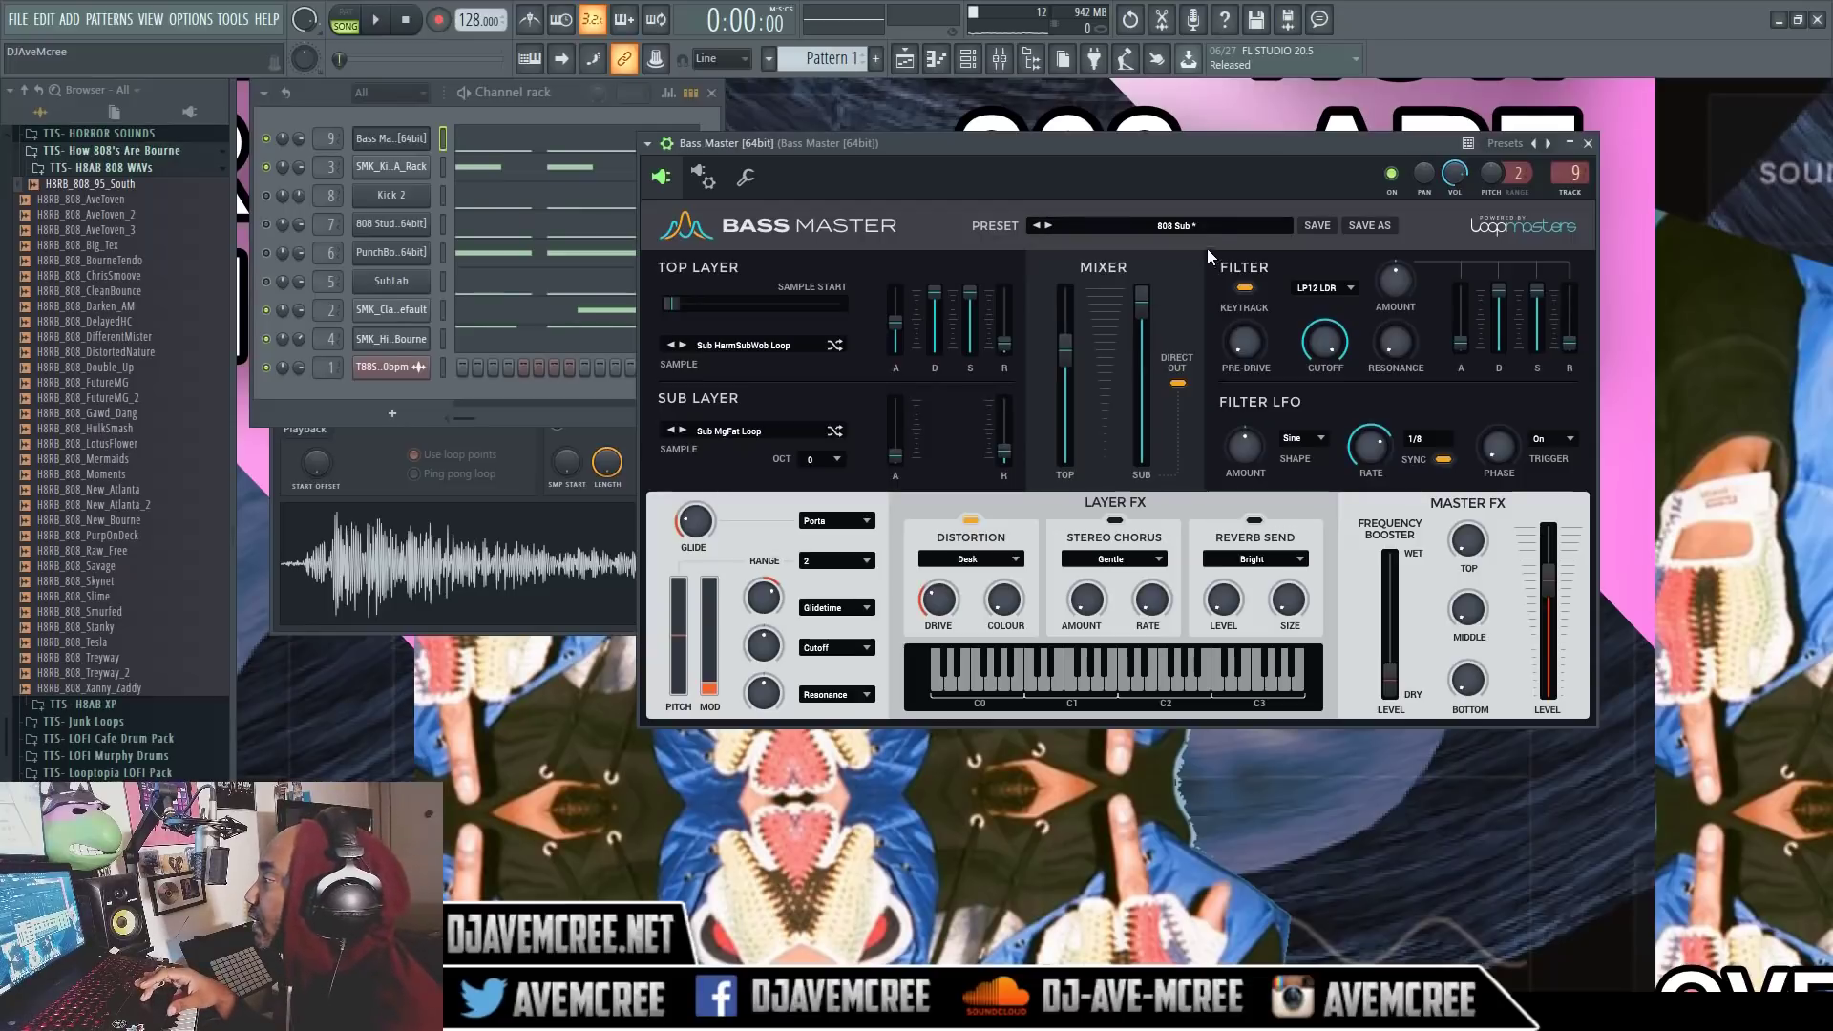
Audition Bass Master's Sub presets in order up to Click Deep during playback, and browse the top layer's sample categories
{"action": "left_click", "coordinate": [1197, 225]}
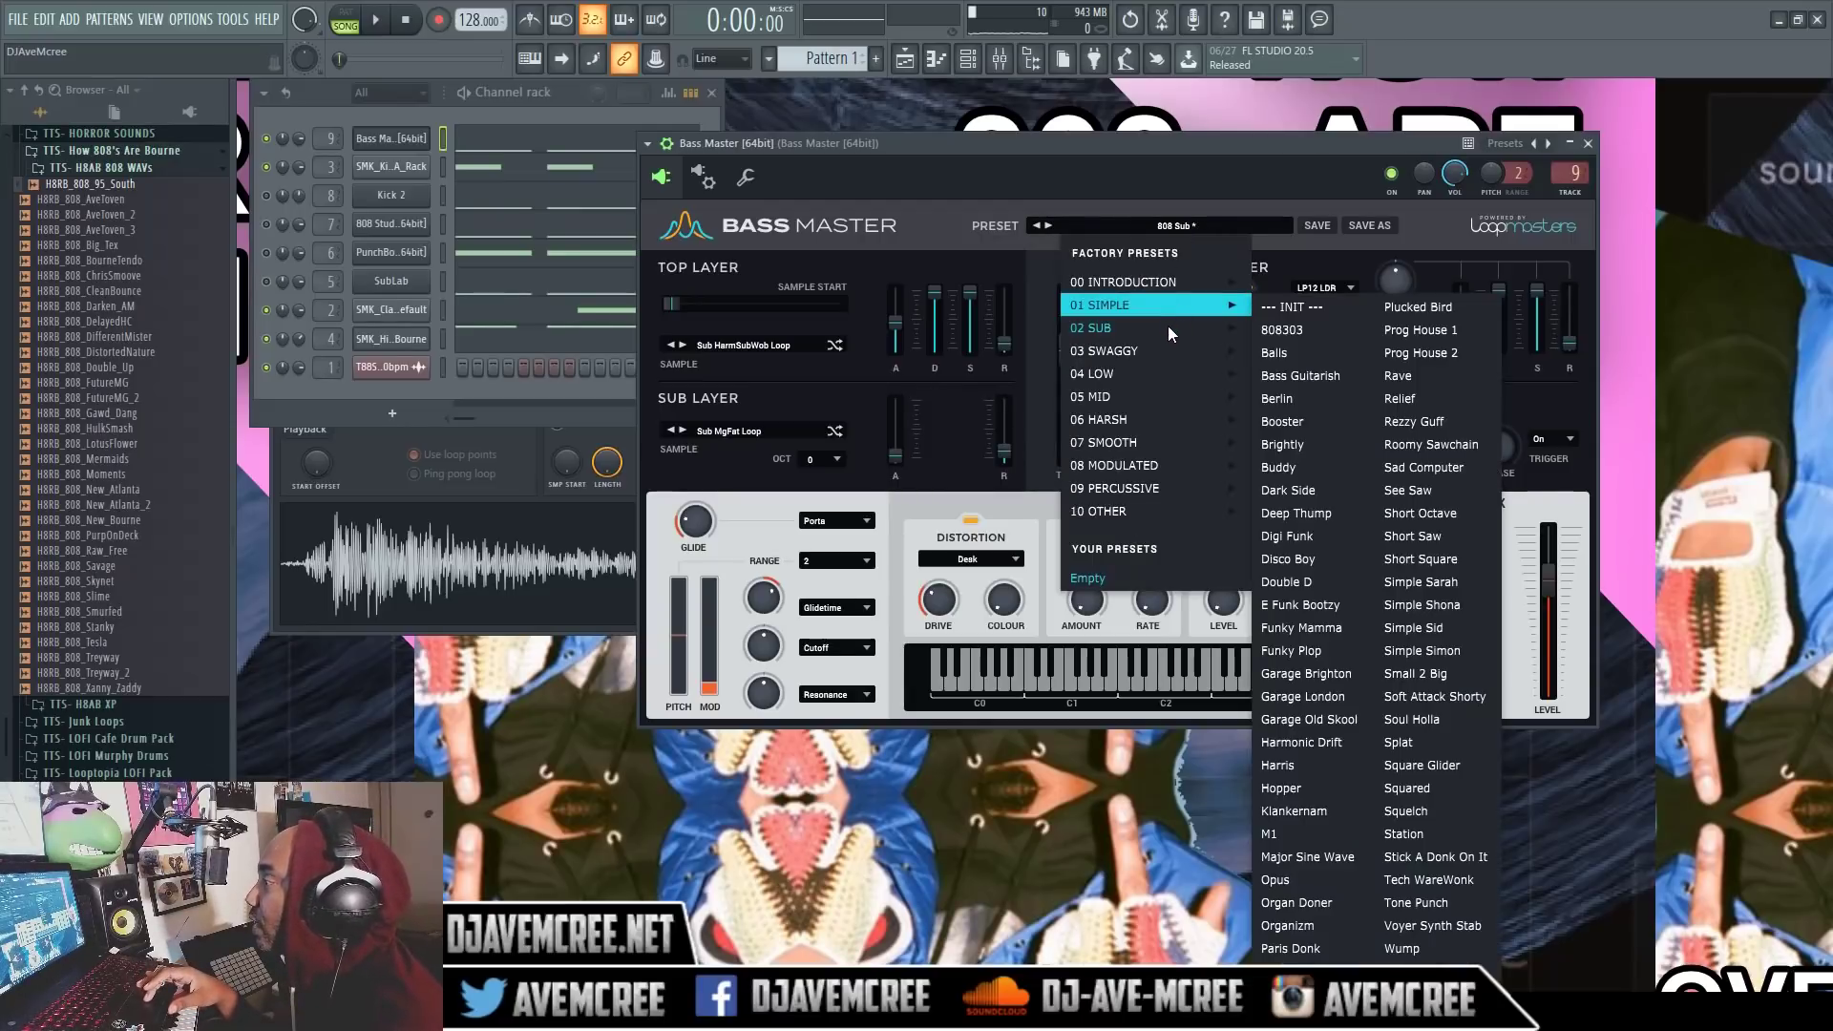
{"action": "mouse_move", "coordinate": [1153, 340]}
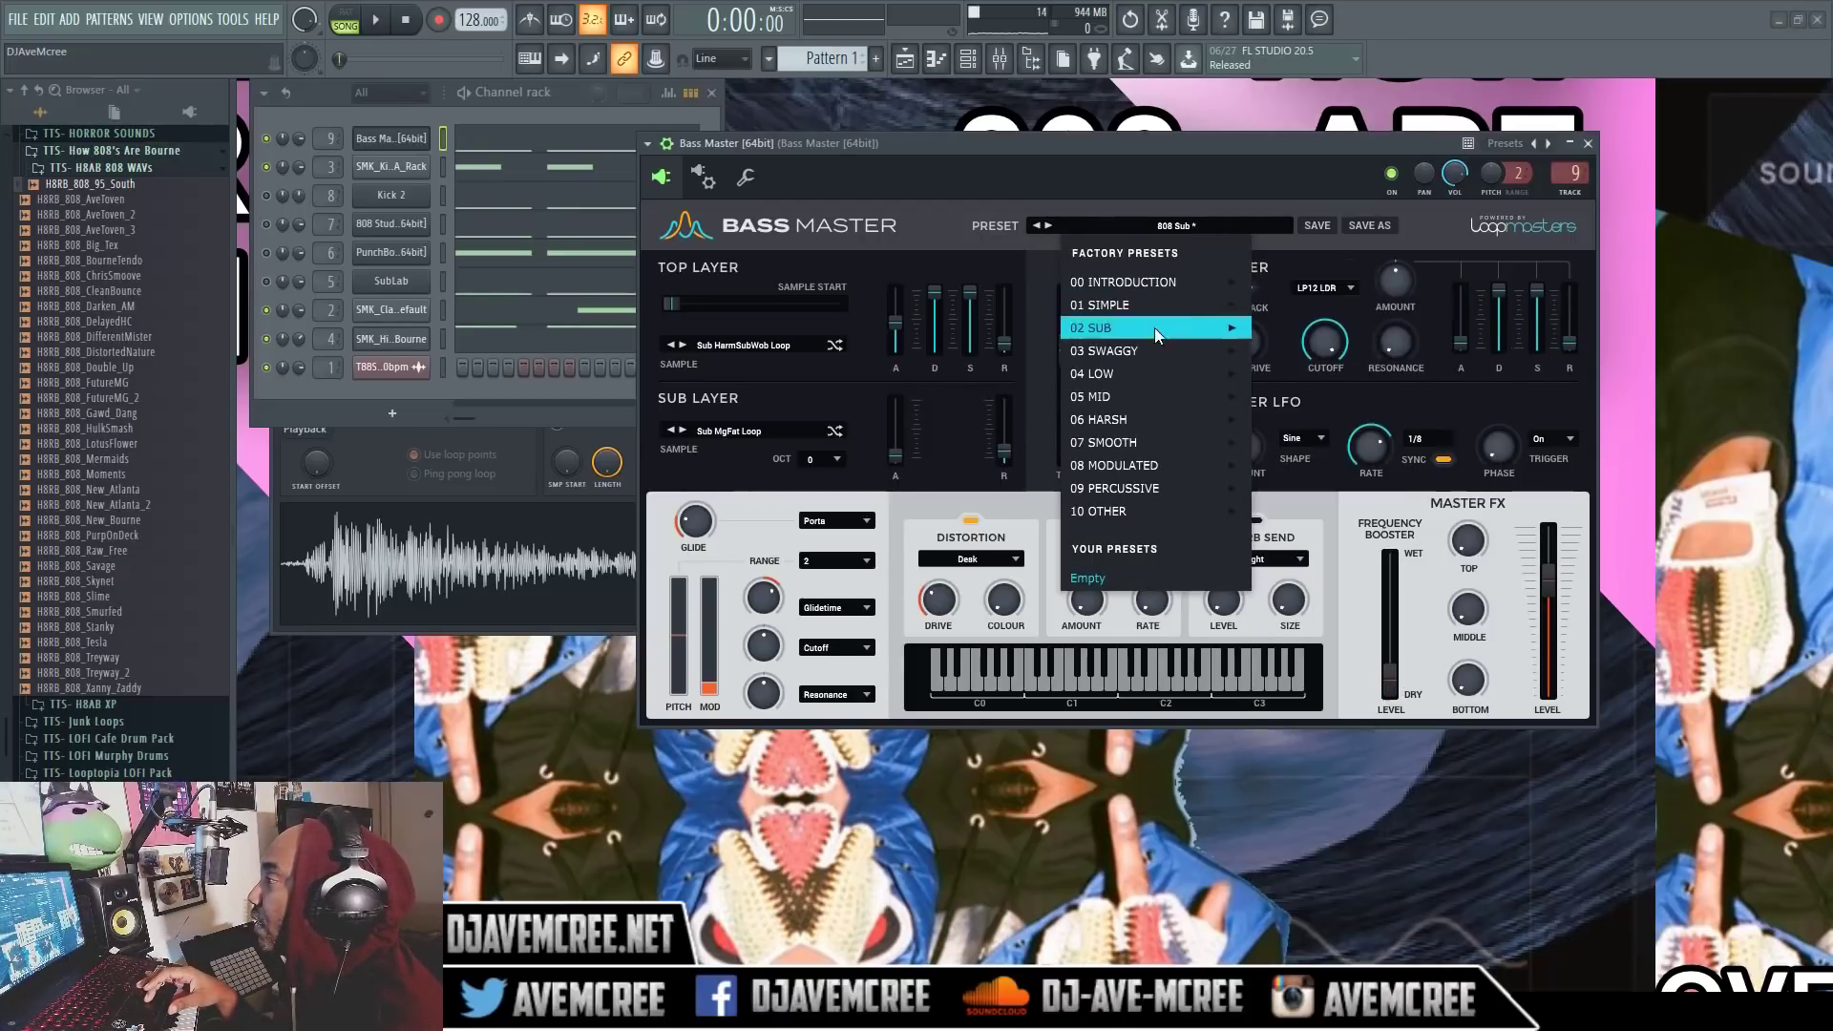
{"action": "left_click", "coordinate": [1115, 146]}
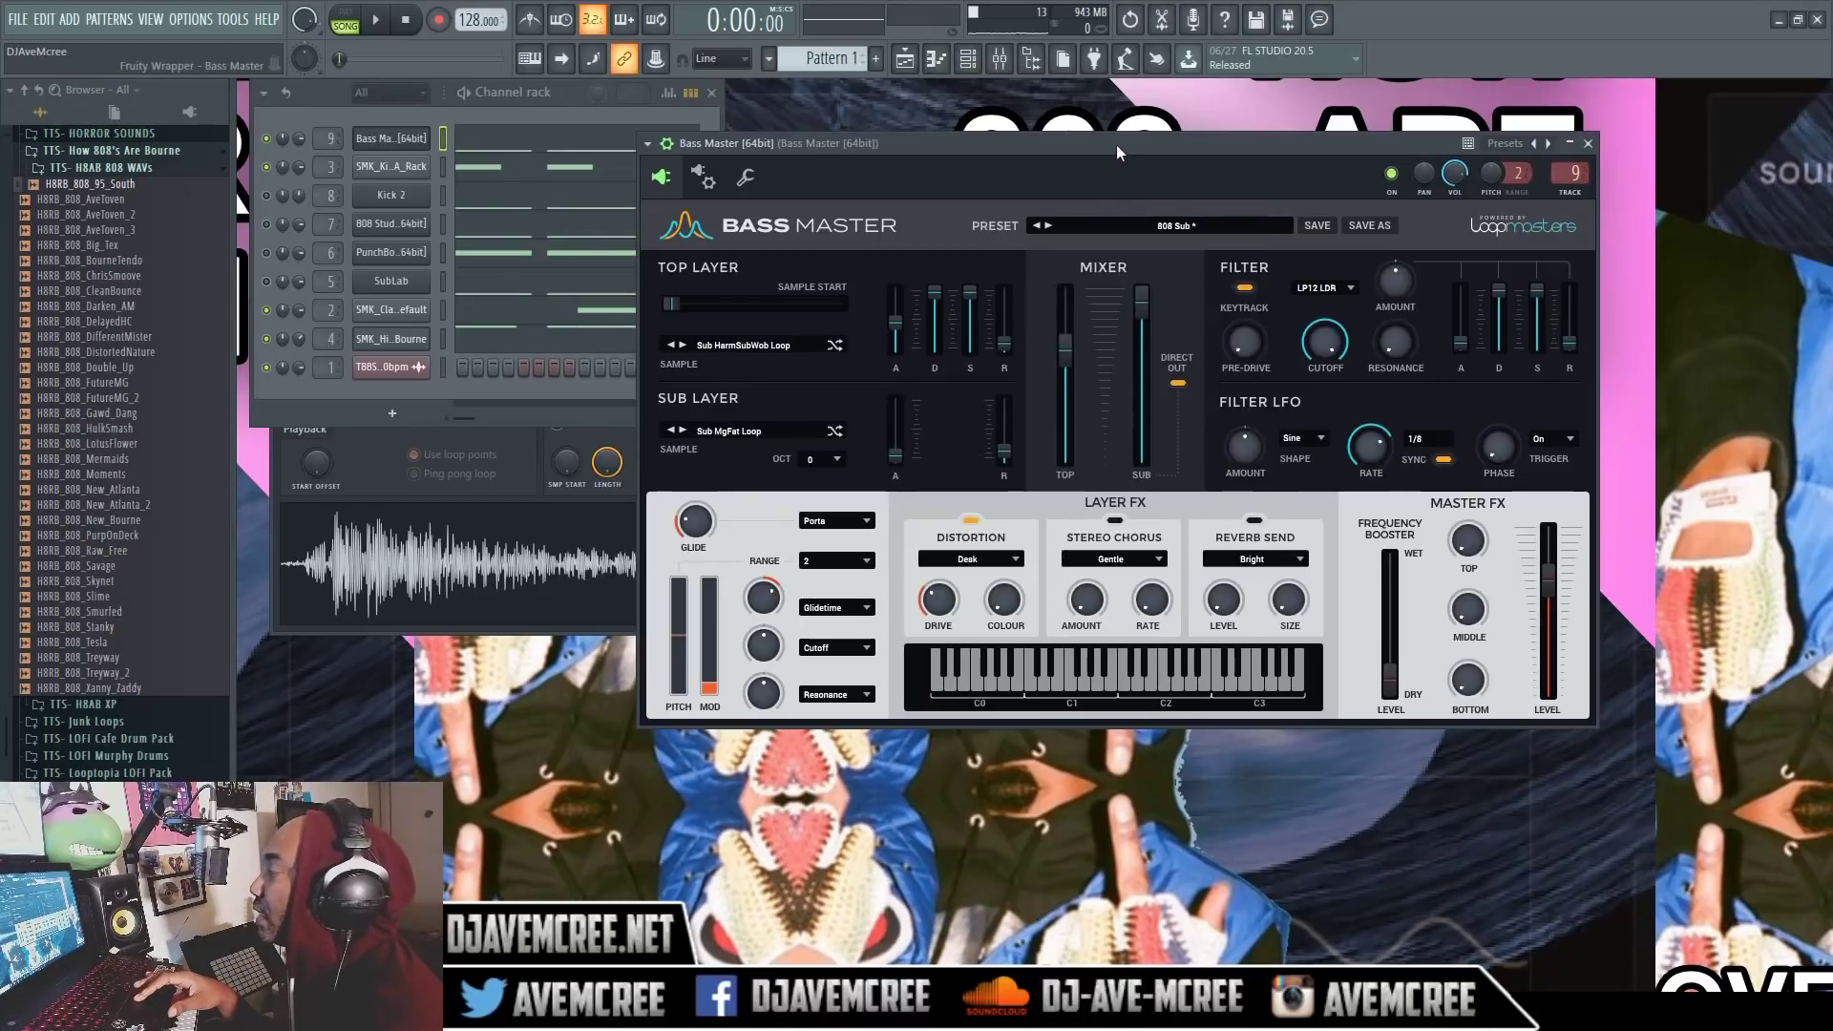
{"action": "key", "text": "space"}
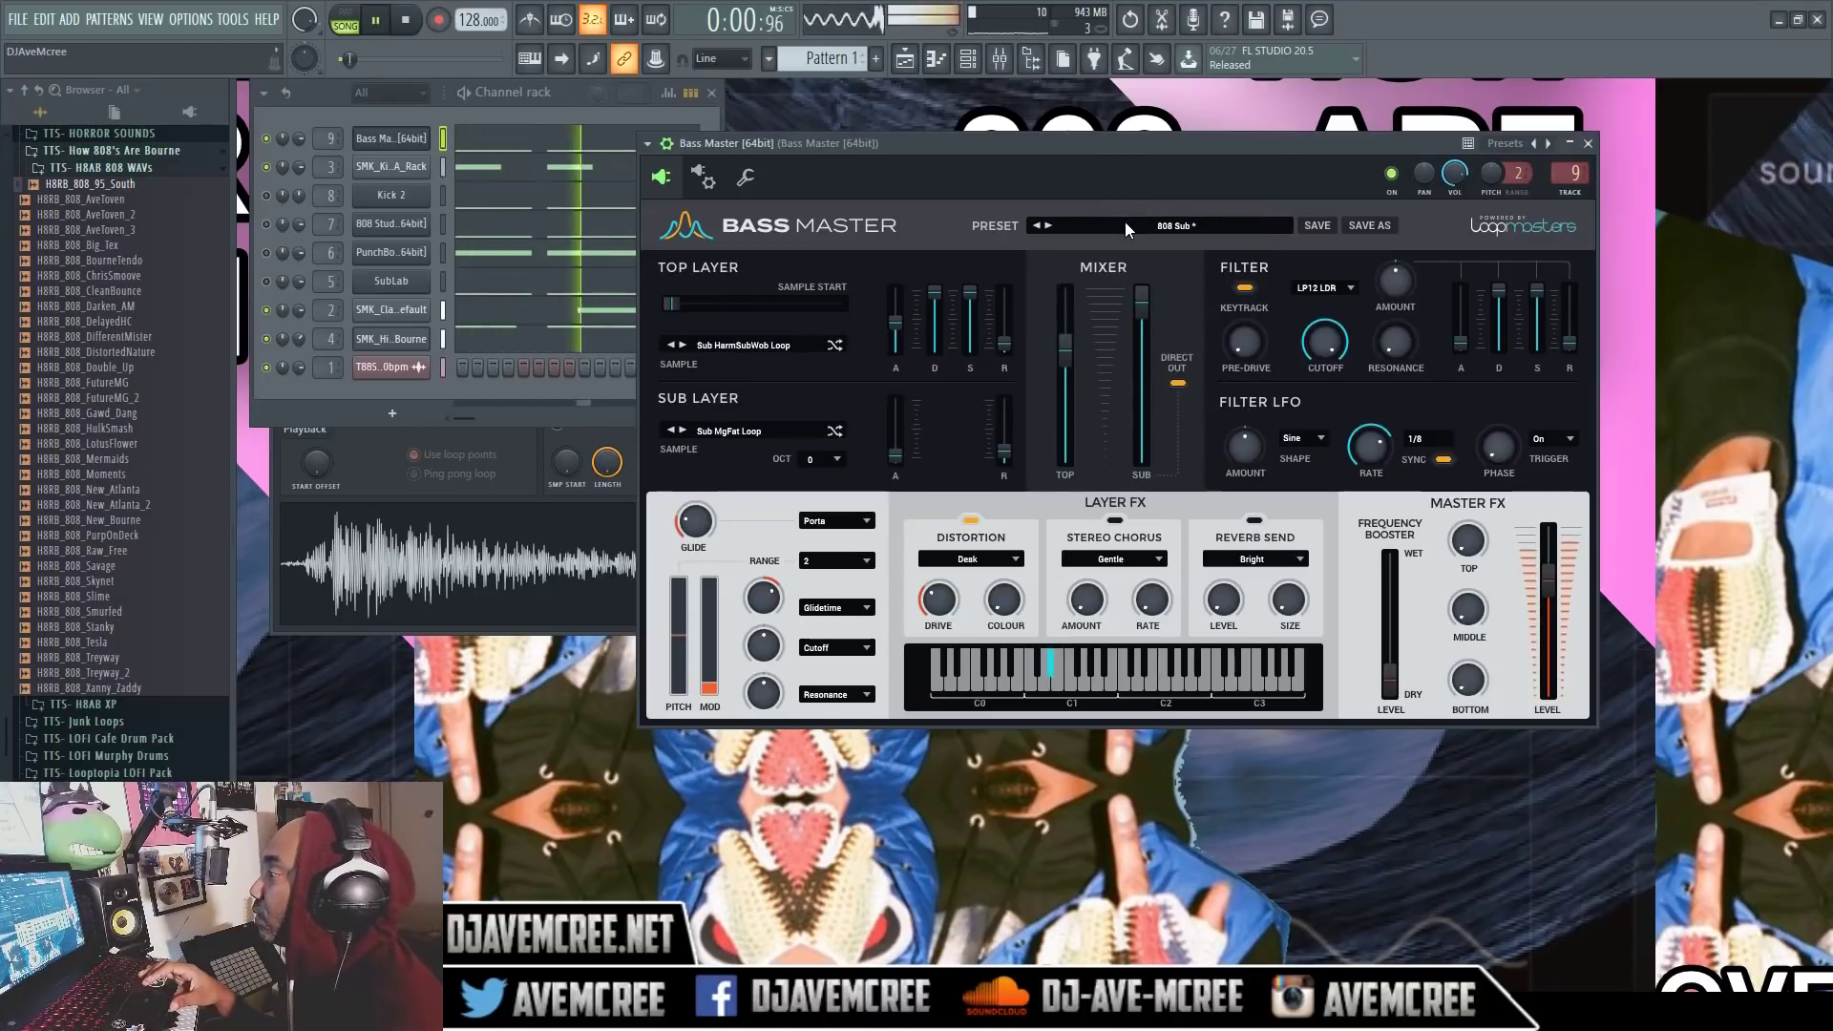
{"action": "left_click", "coordinate": [1046, 227]}
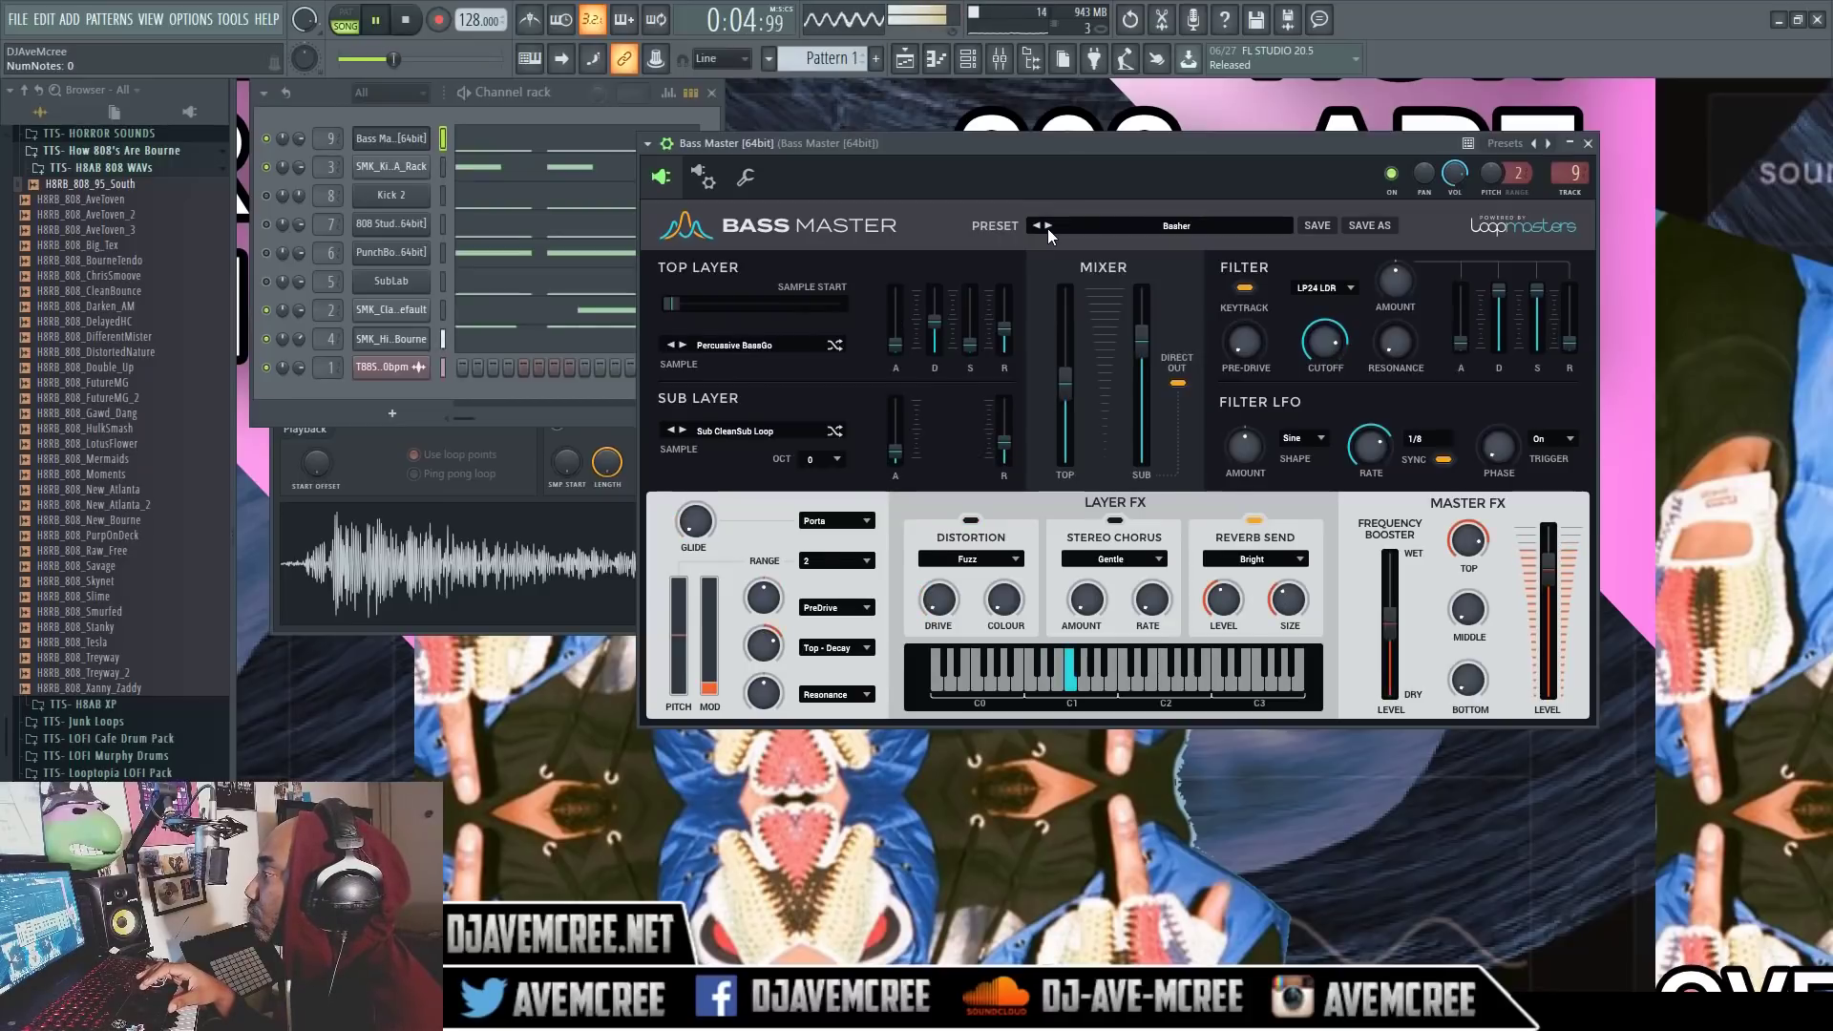
{"action": "left_click", "coordinate": [1046, 228]}
{"action": "left_click", "coordinate": [1046, 227]}
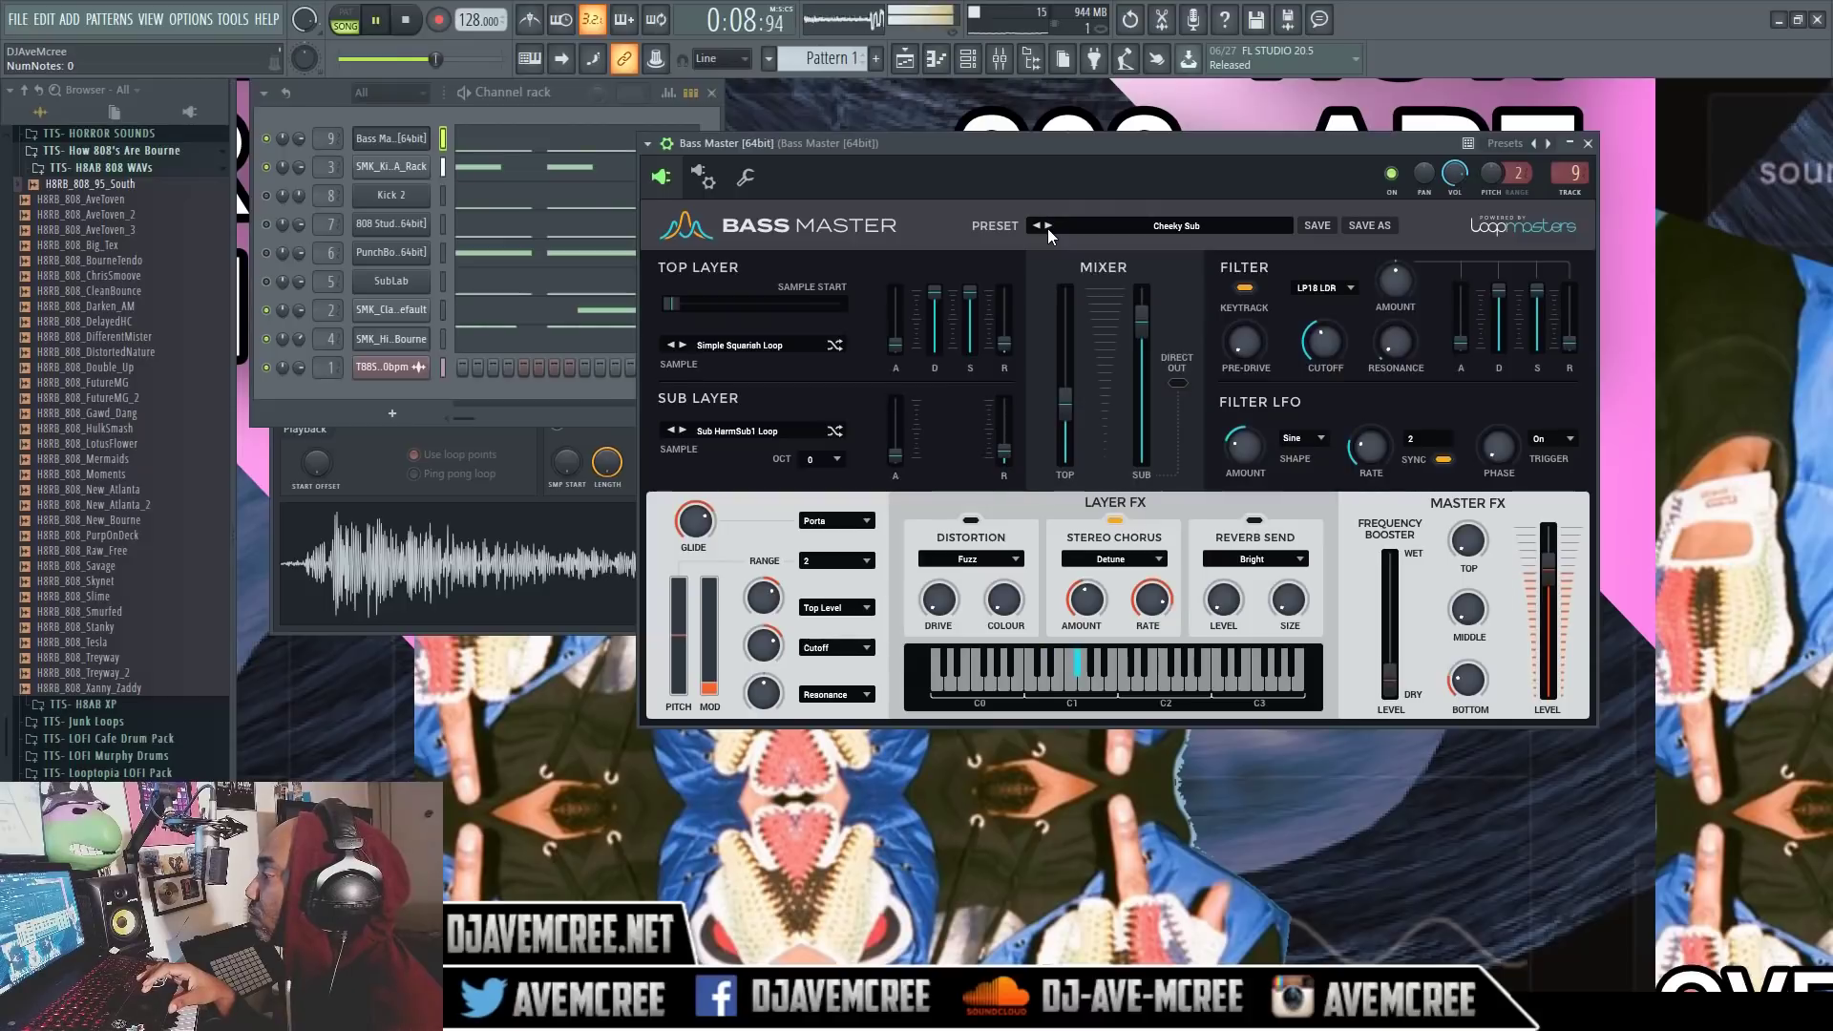
{"action": "left_click", "coordinate": [1046, 227]}
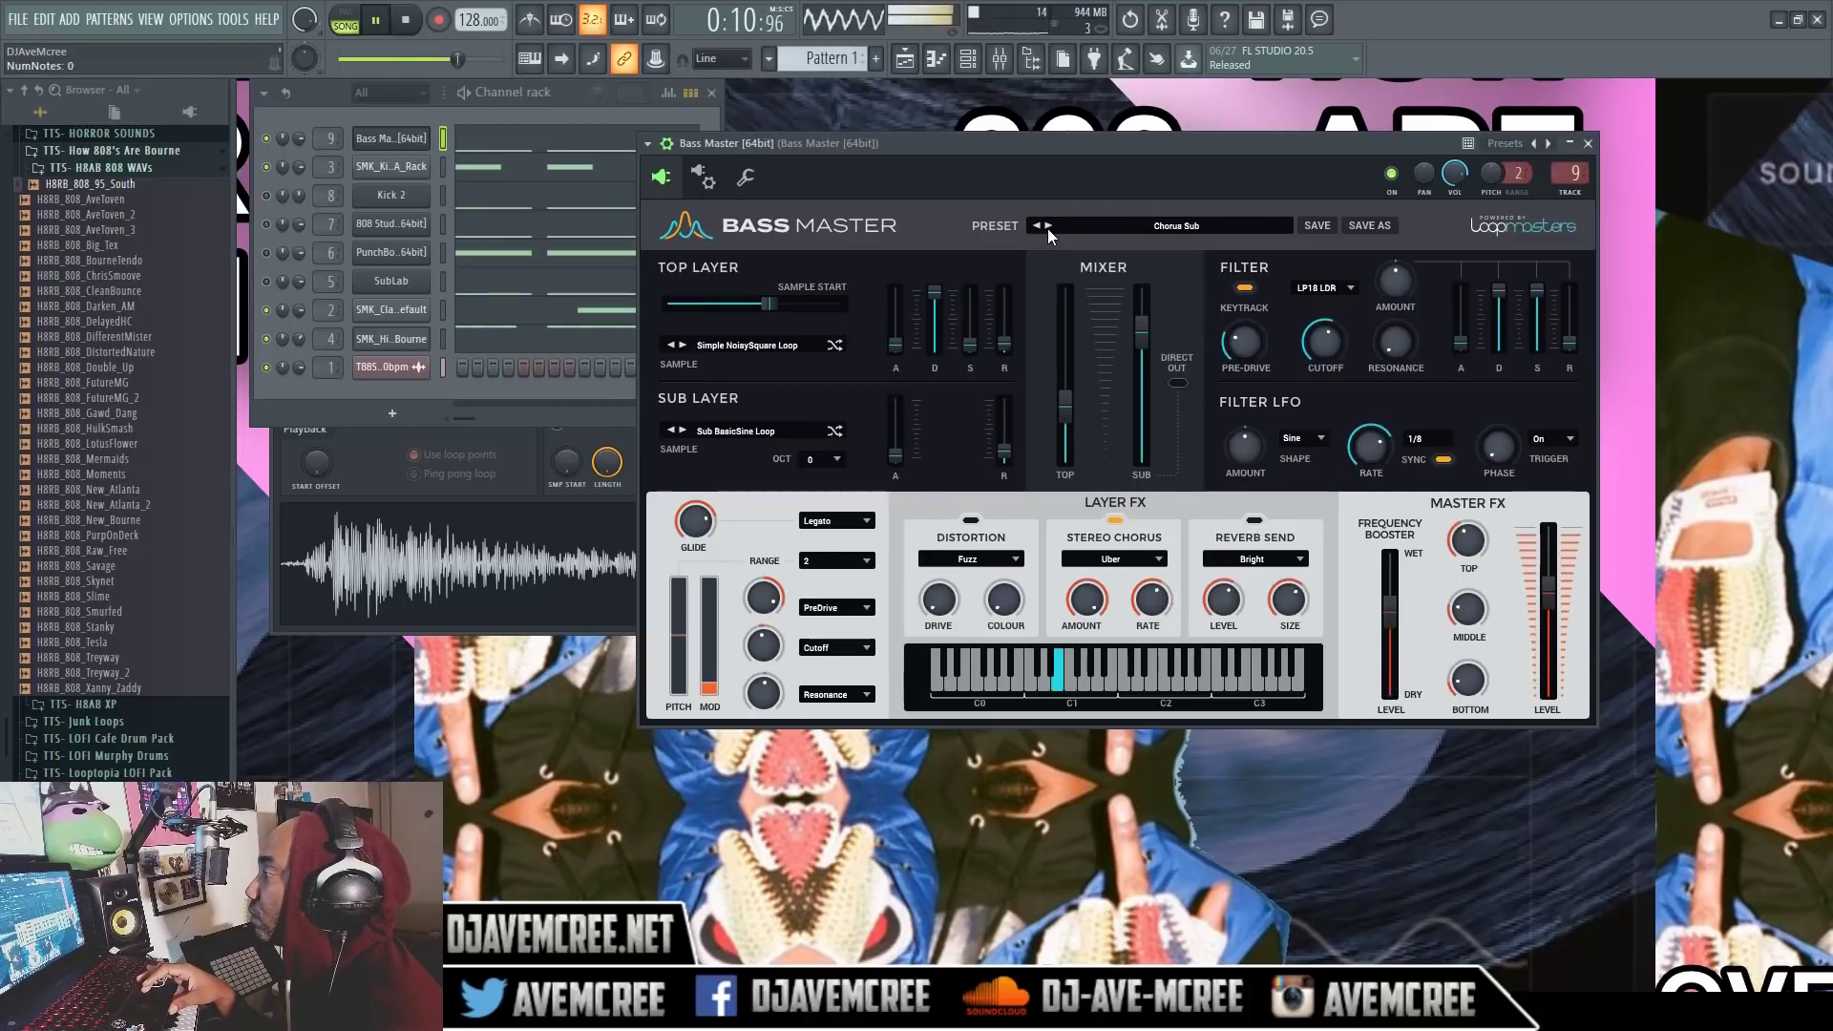
{"action": "left_click", "coordinate": [1047, 227]}
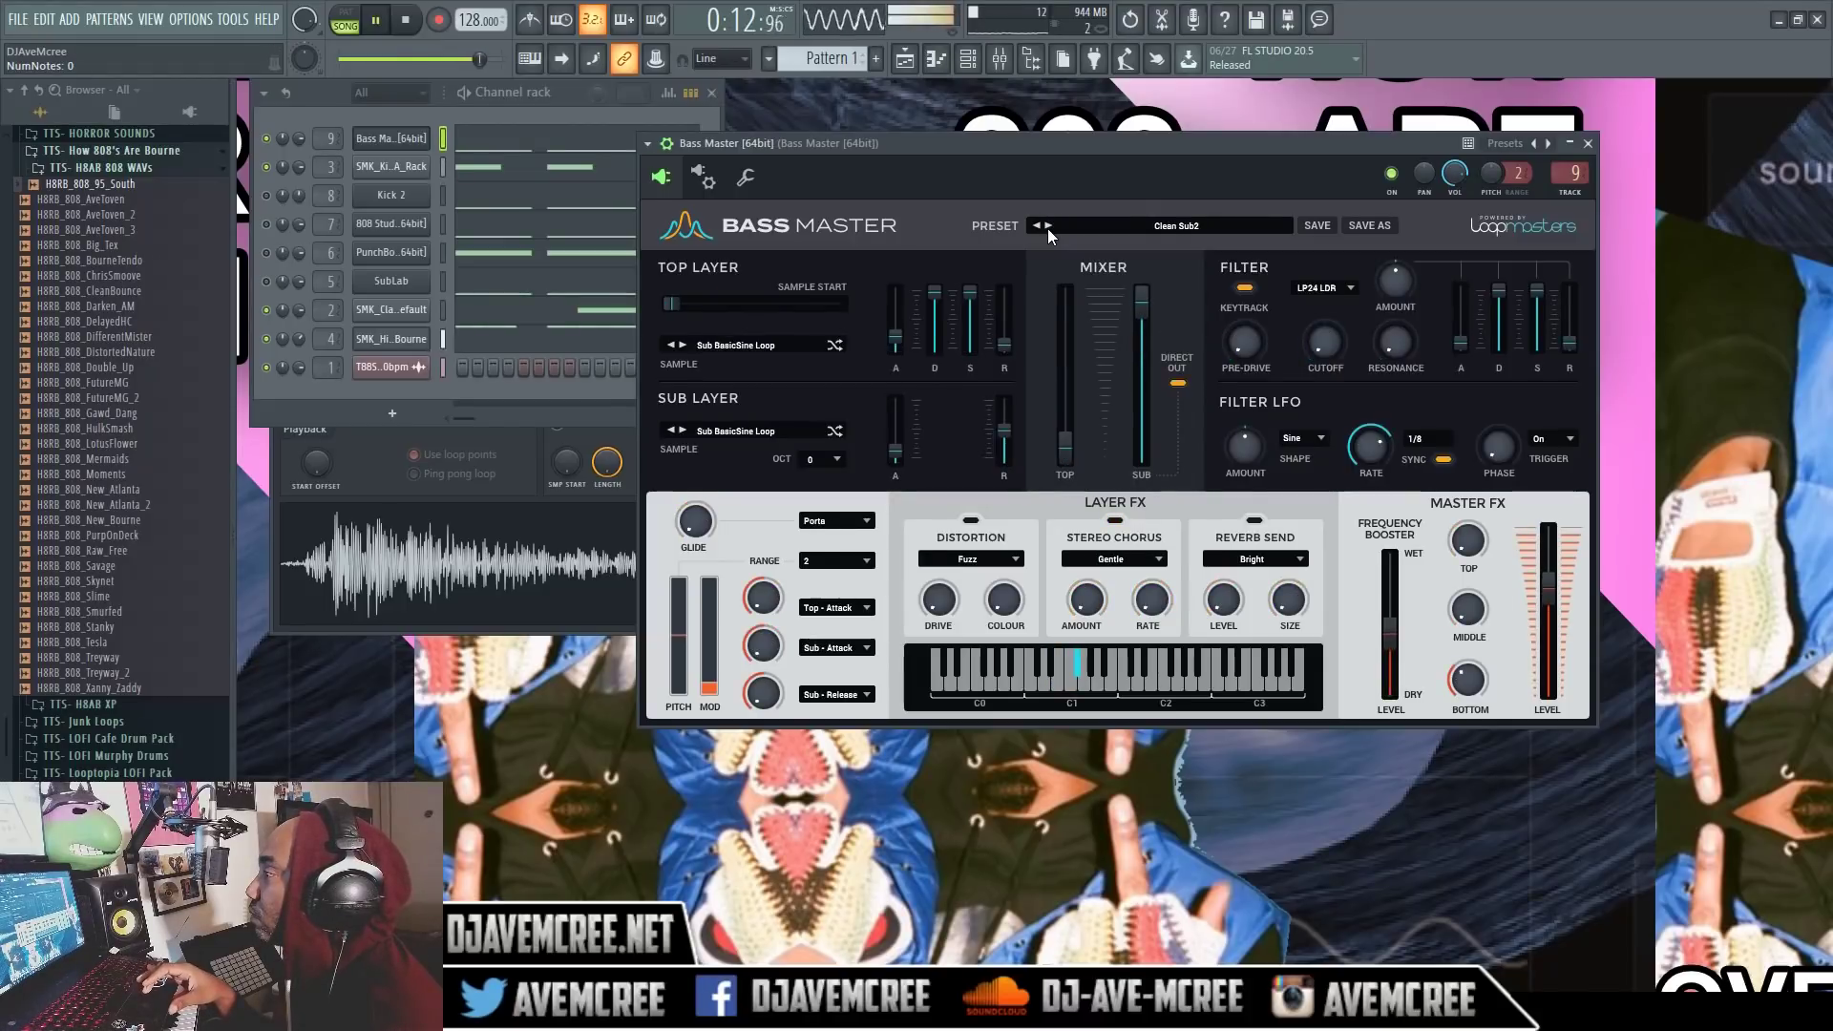
{"action": "left_click", "coordinate": [1046, 228]}
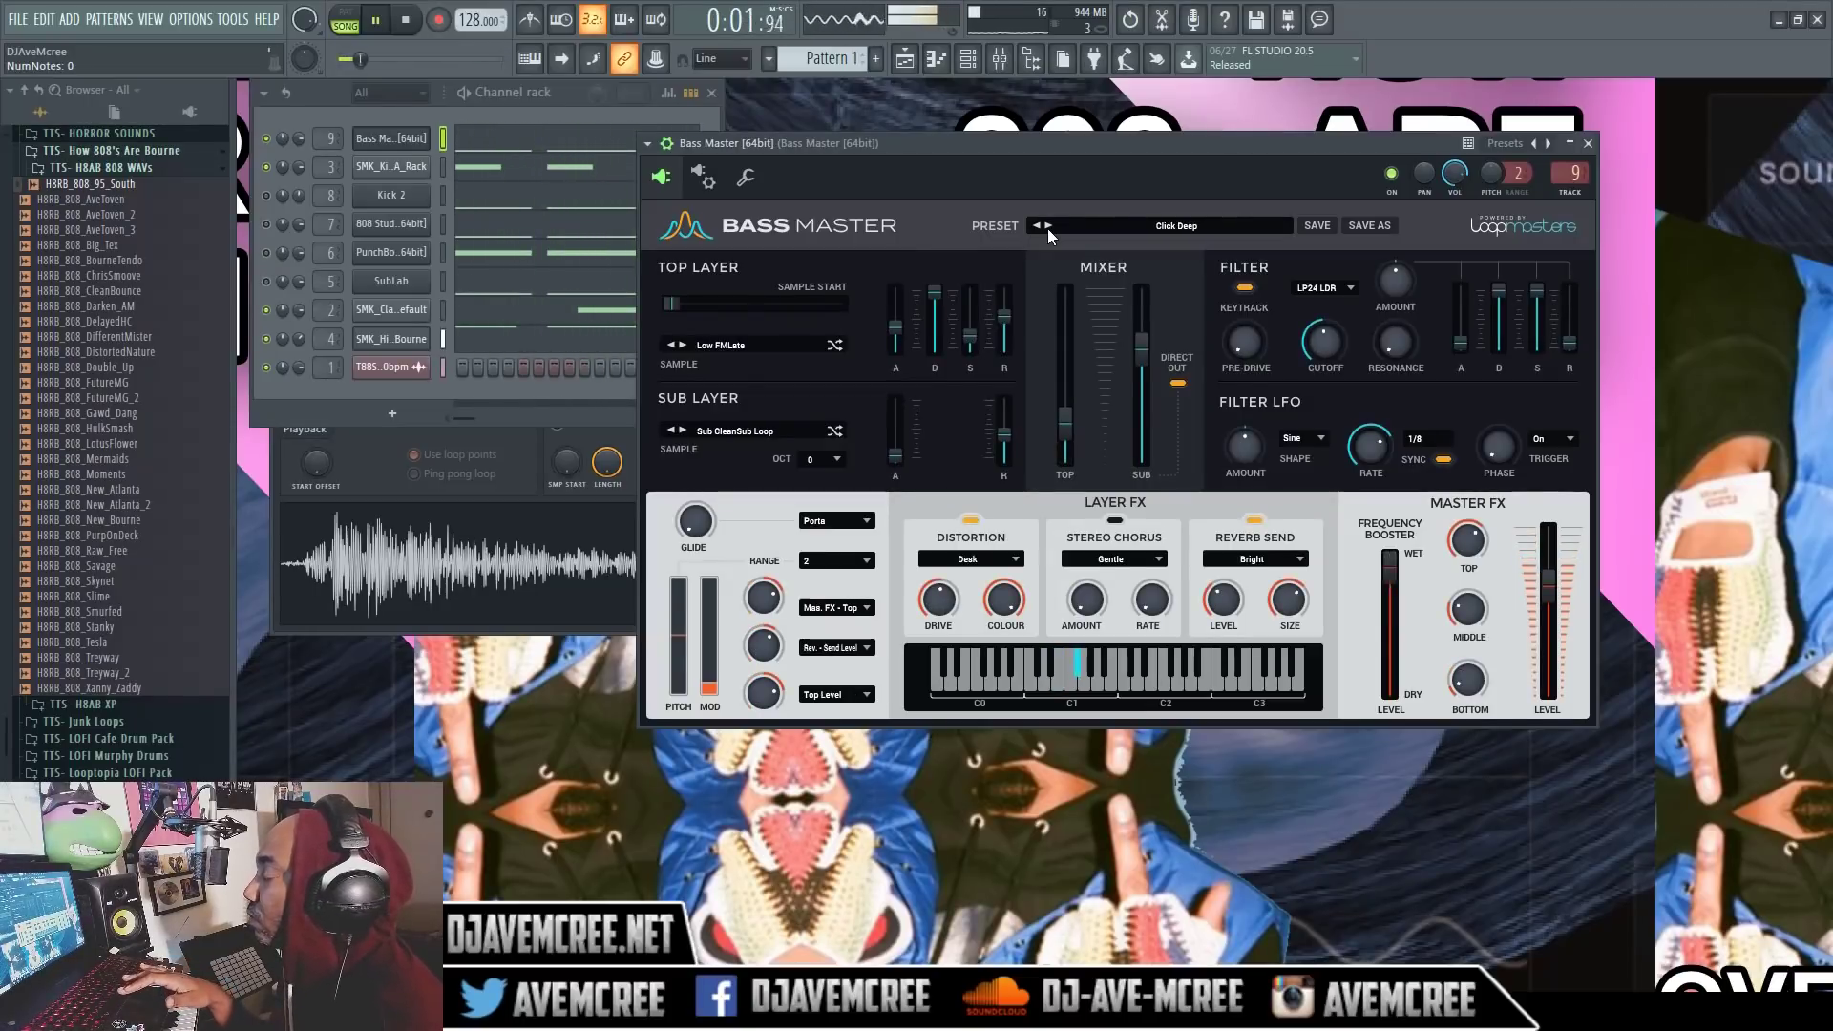
{"action": "key", "text": "space"}
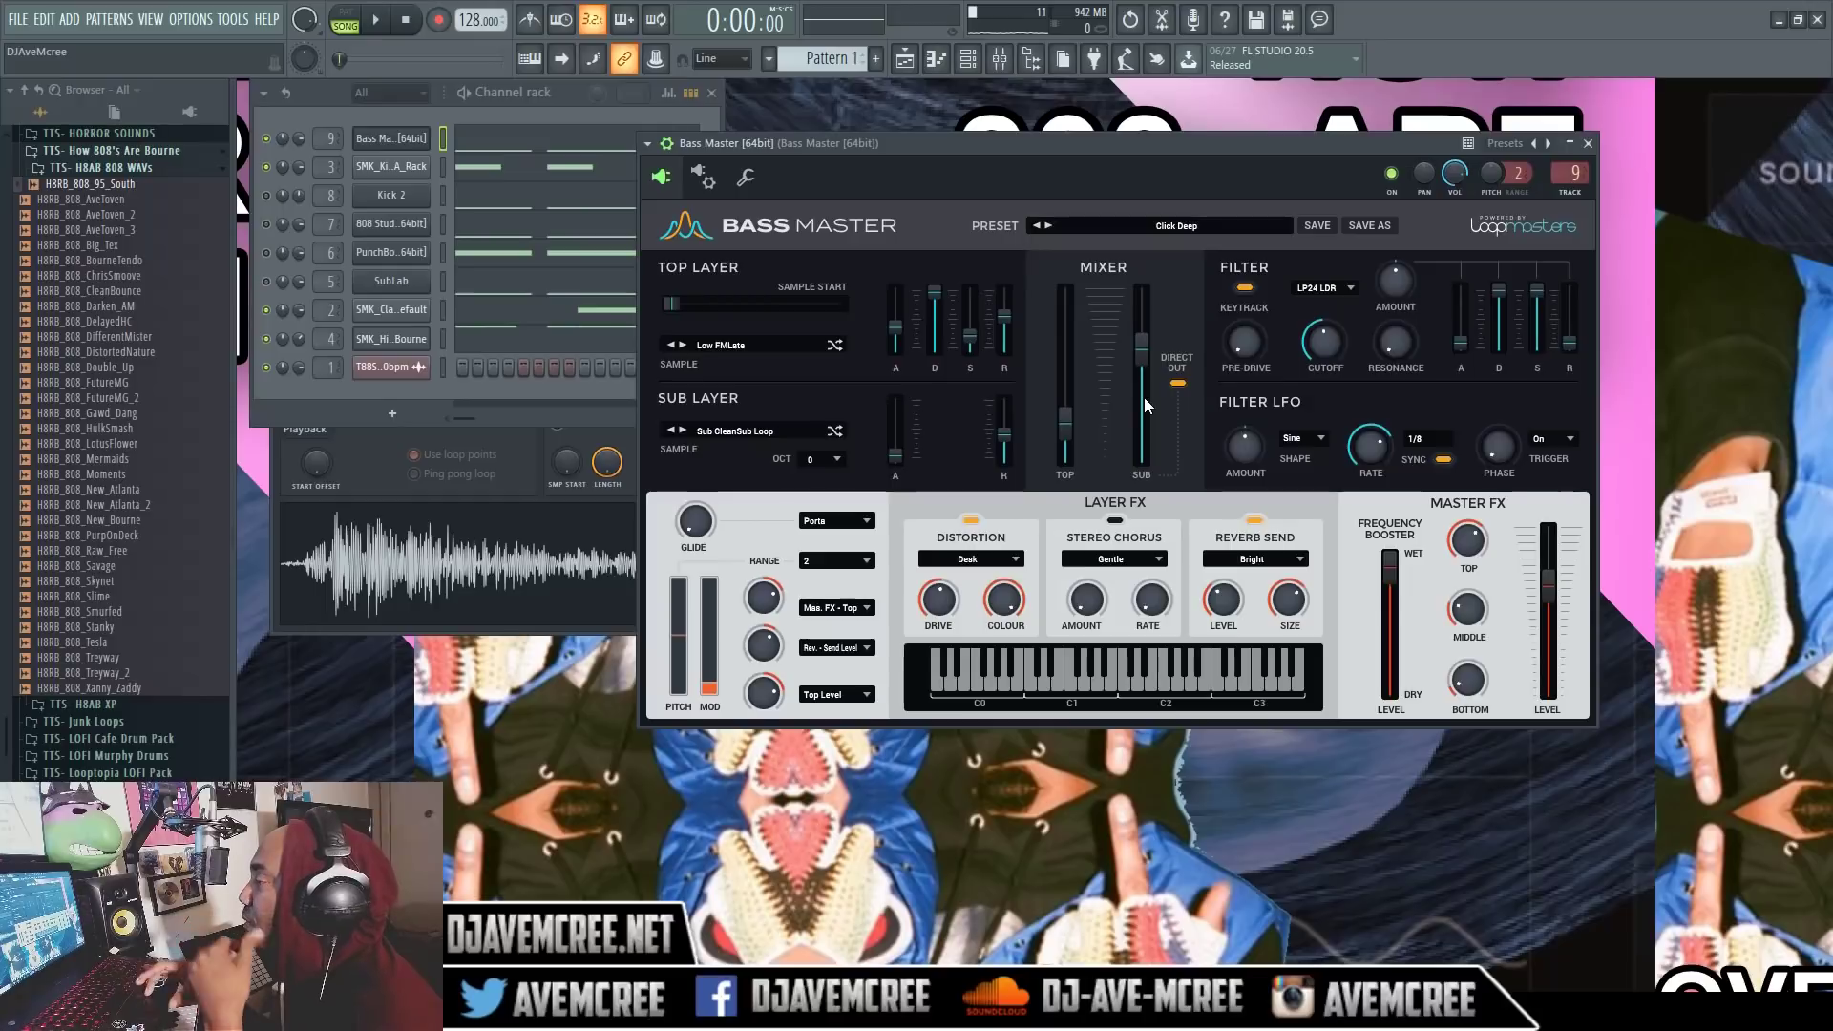
{"action": "left_click", "coordinate": [781, 345]}
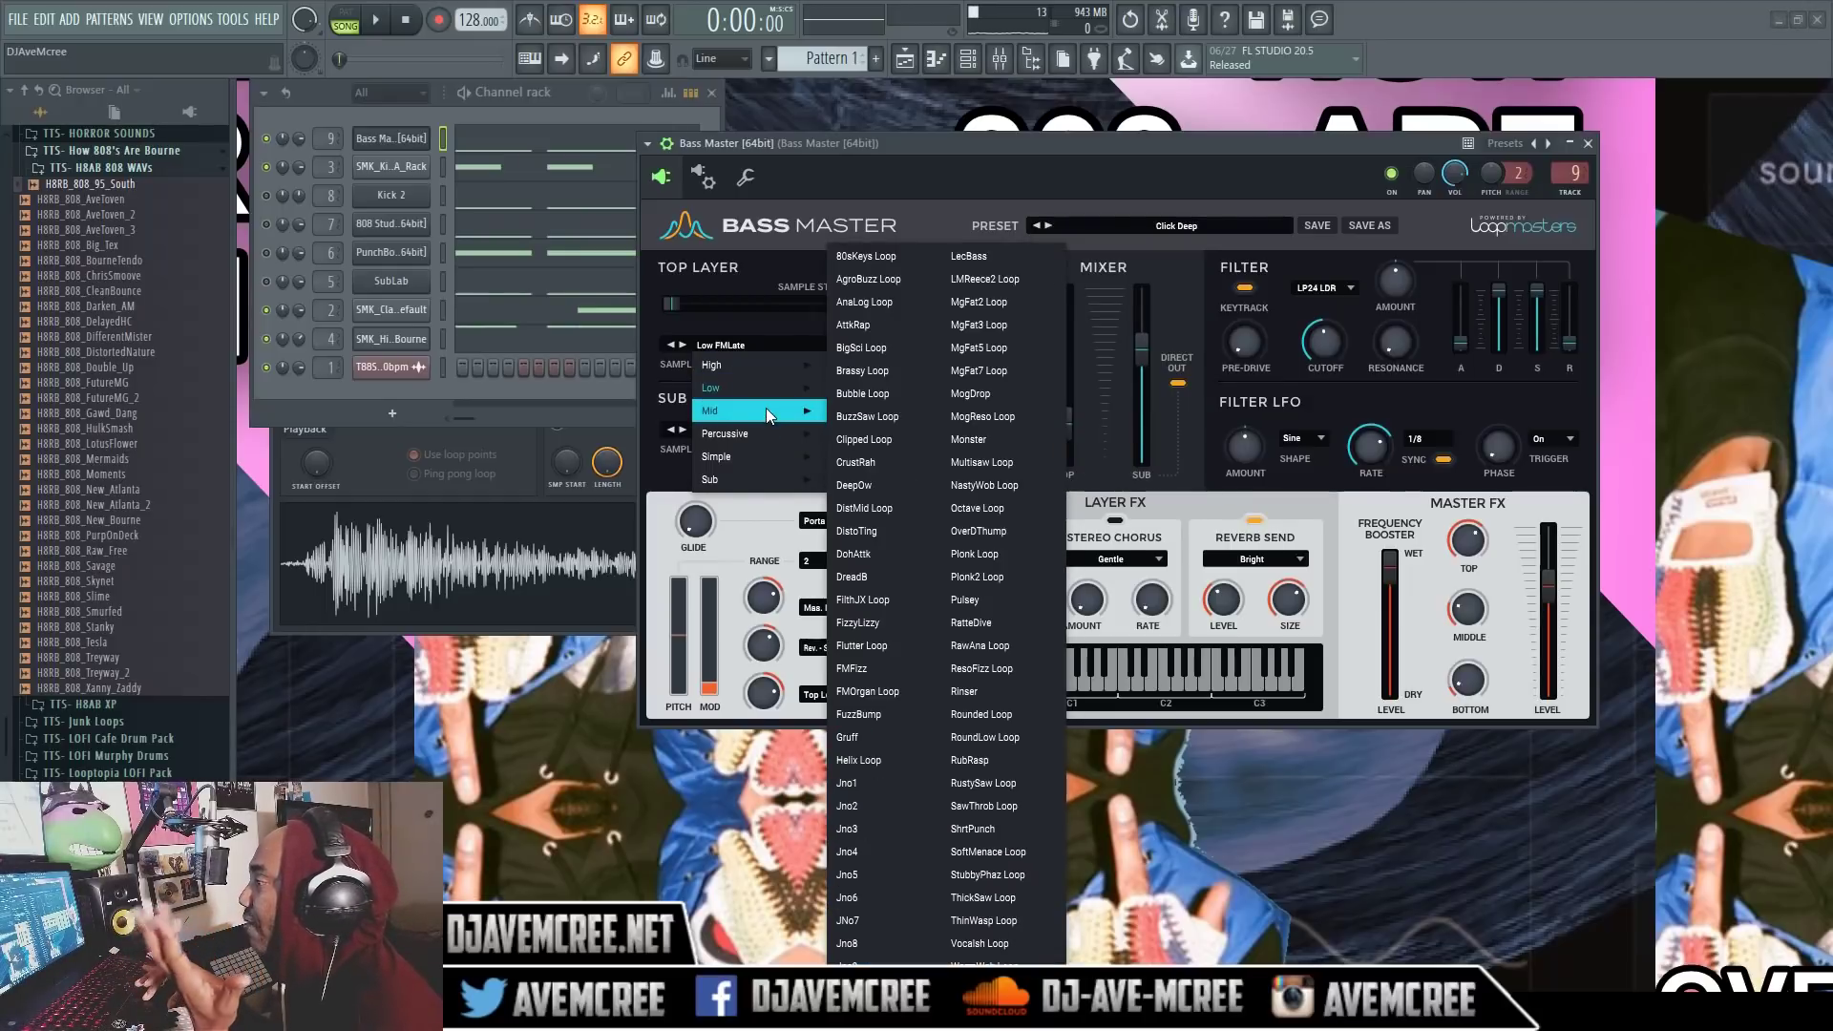
{"action": "left_click", "coordinate": [915, 204]}
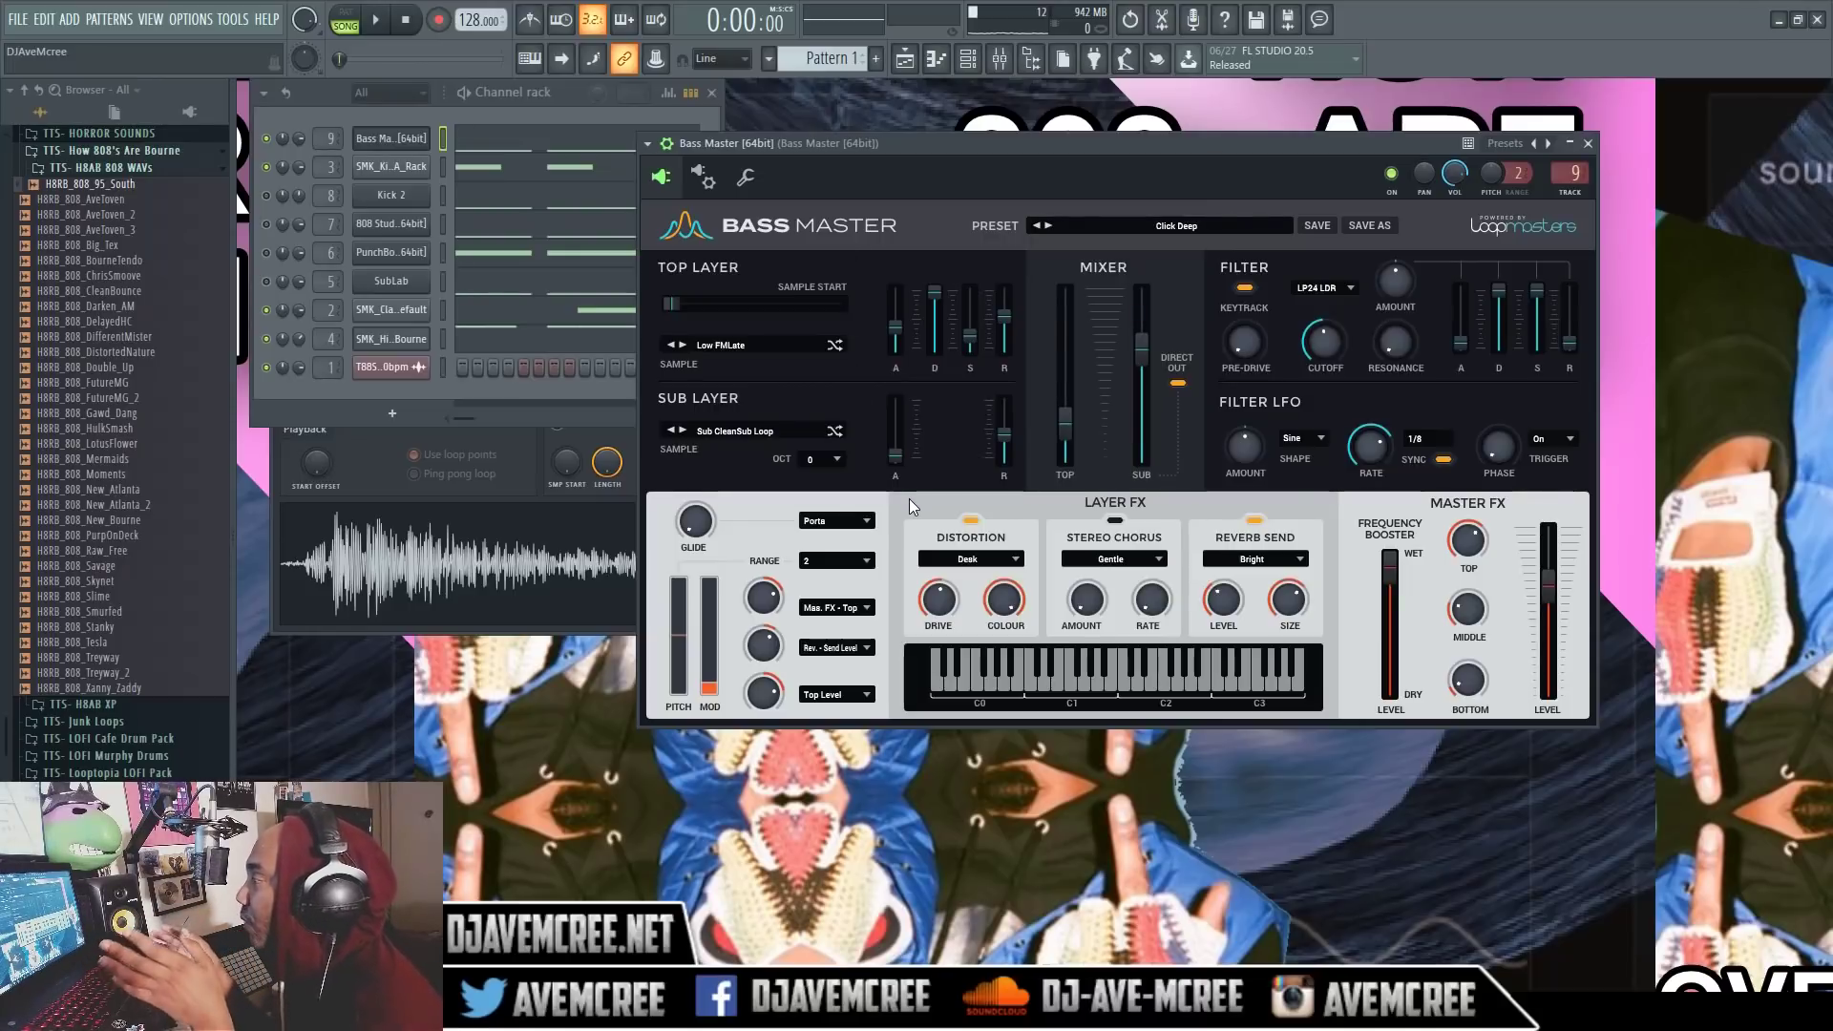
Load the 808 Sub preset from the 02 Sub factory presets in Bass Master and play the beat
{"action": "left_click", "coordinate": [1128, 224]}
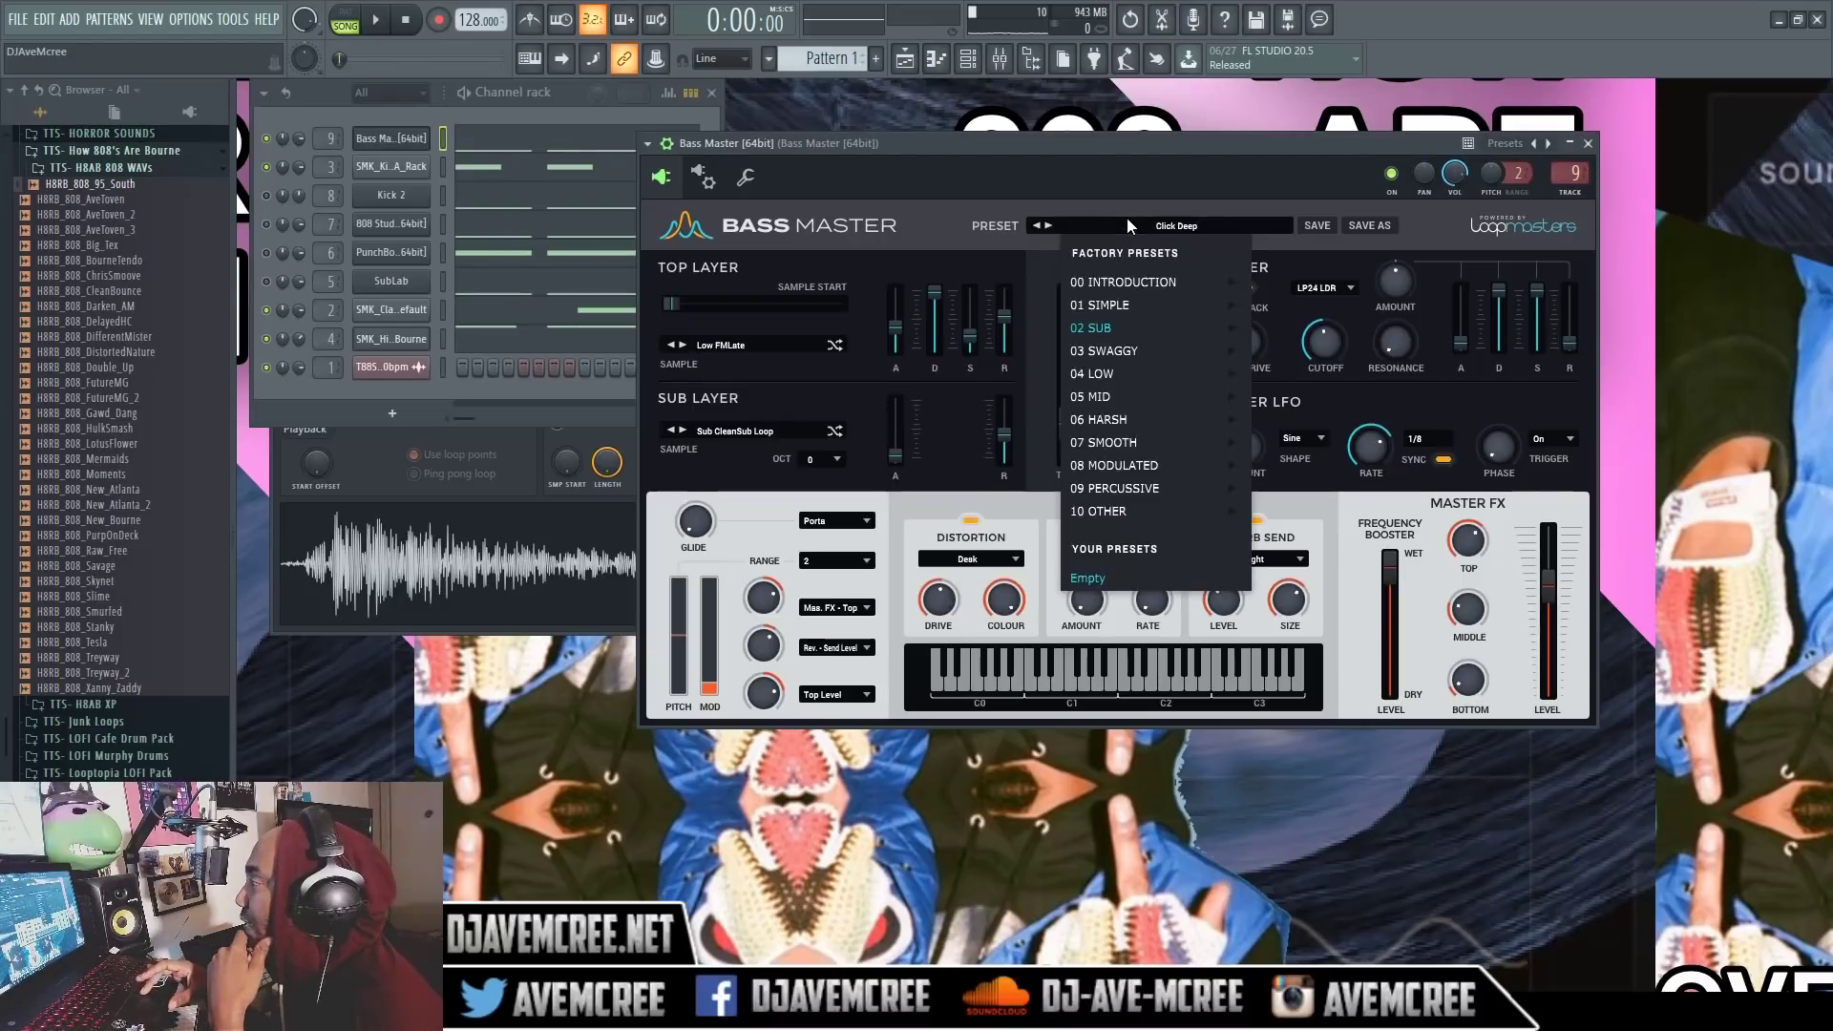
{"action": "mouse_move", "coordinate": [1133, 330]}
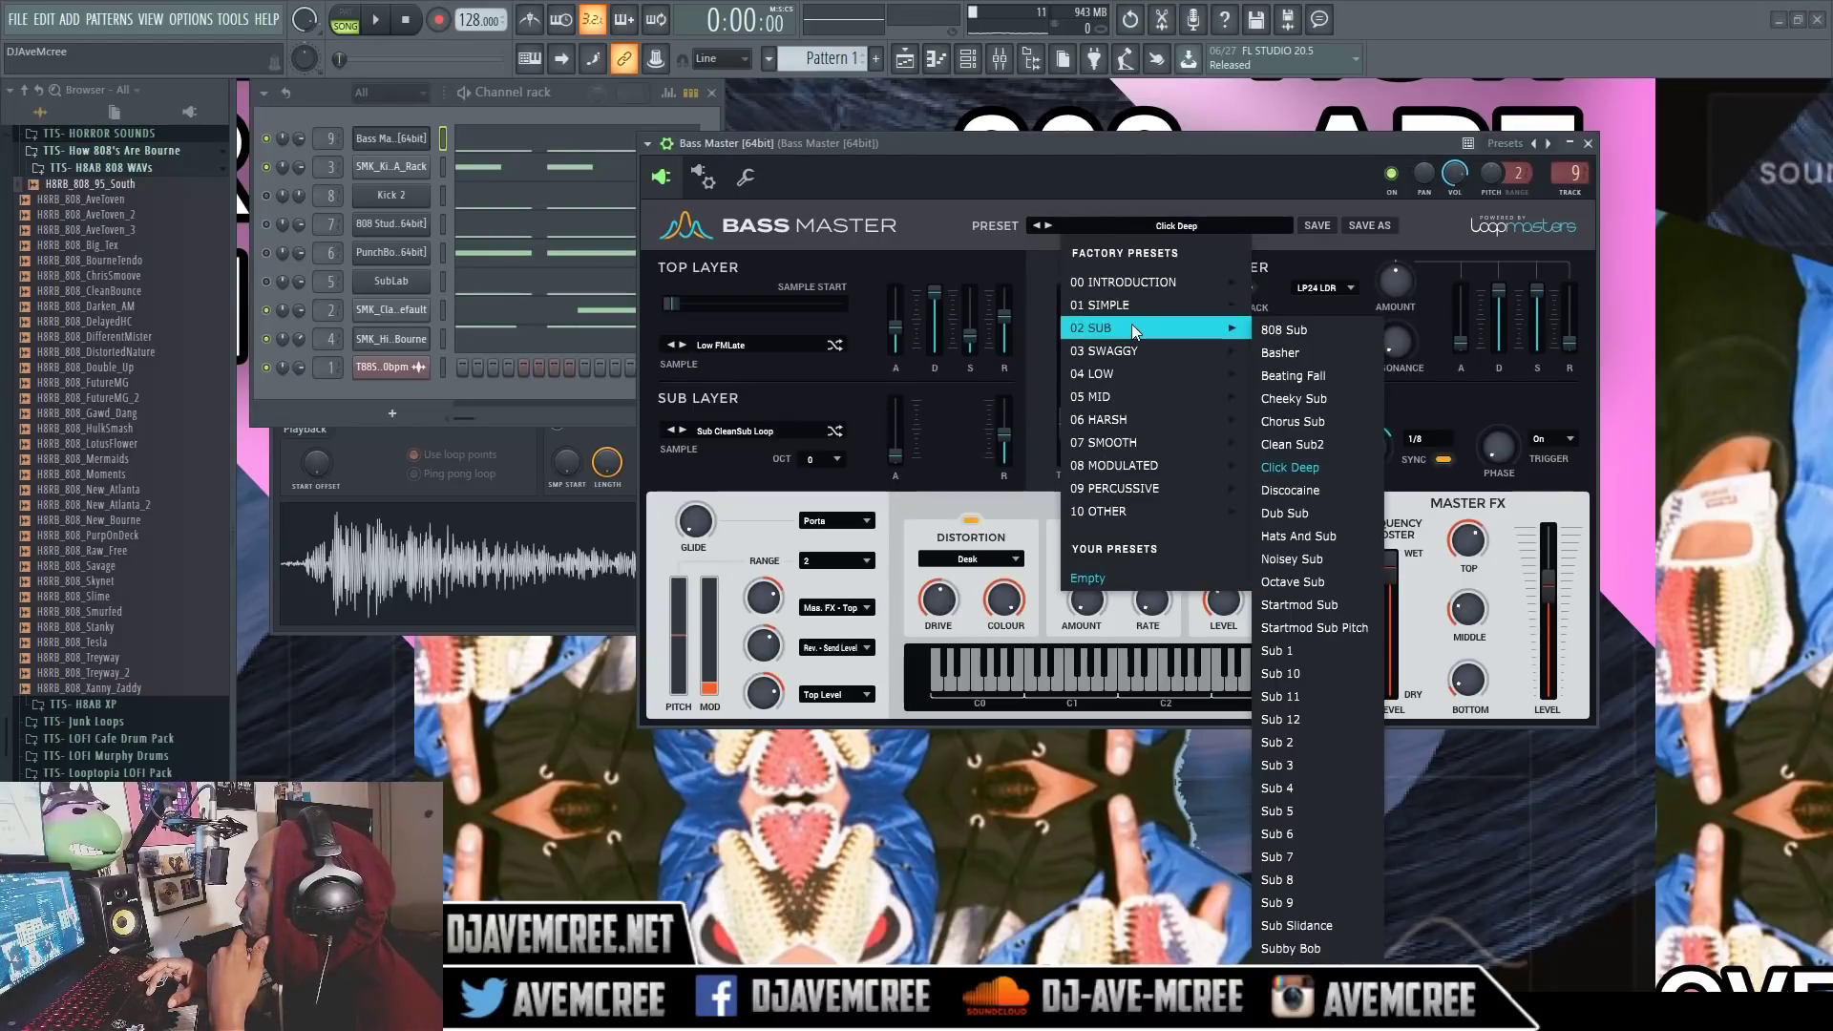
{"action": "left_click", "coordinate": [1265, 328]}
{"action": "key", "text": "space"}
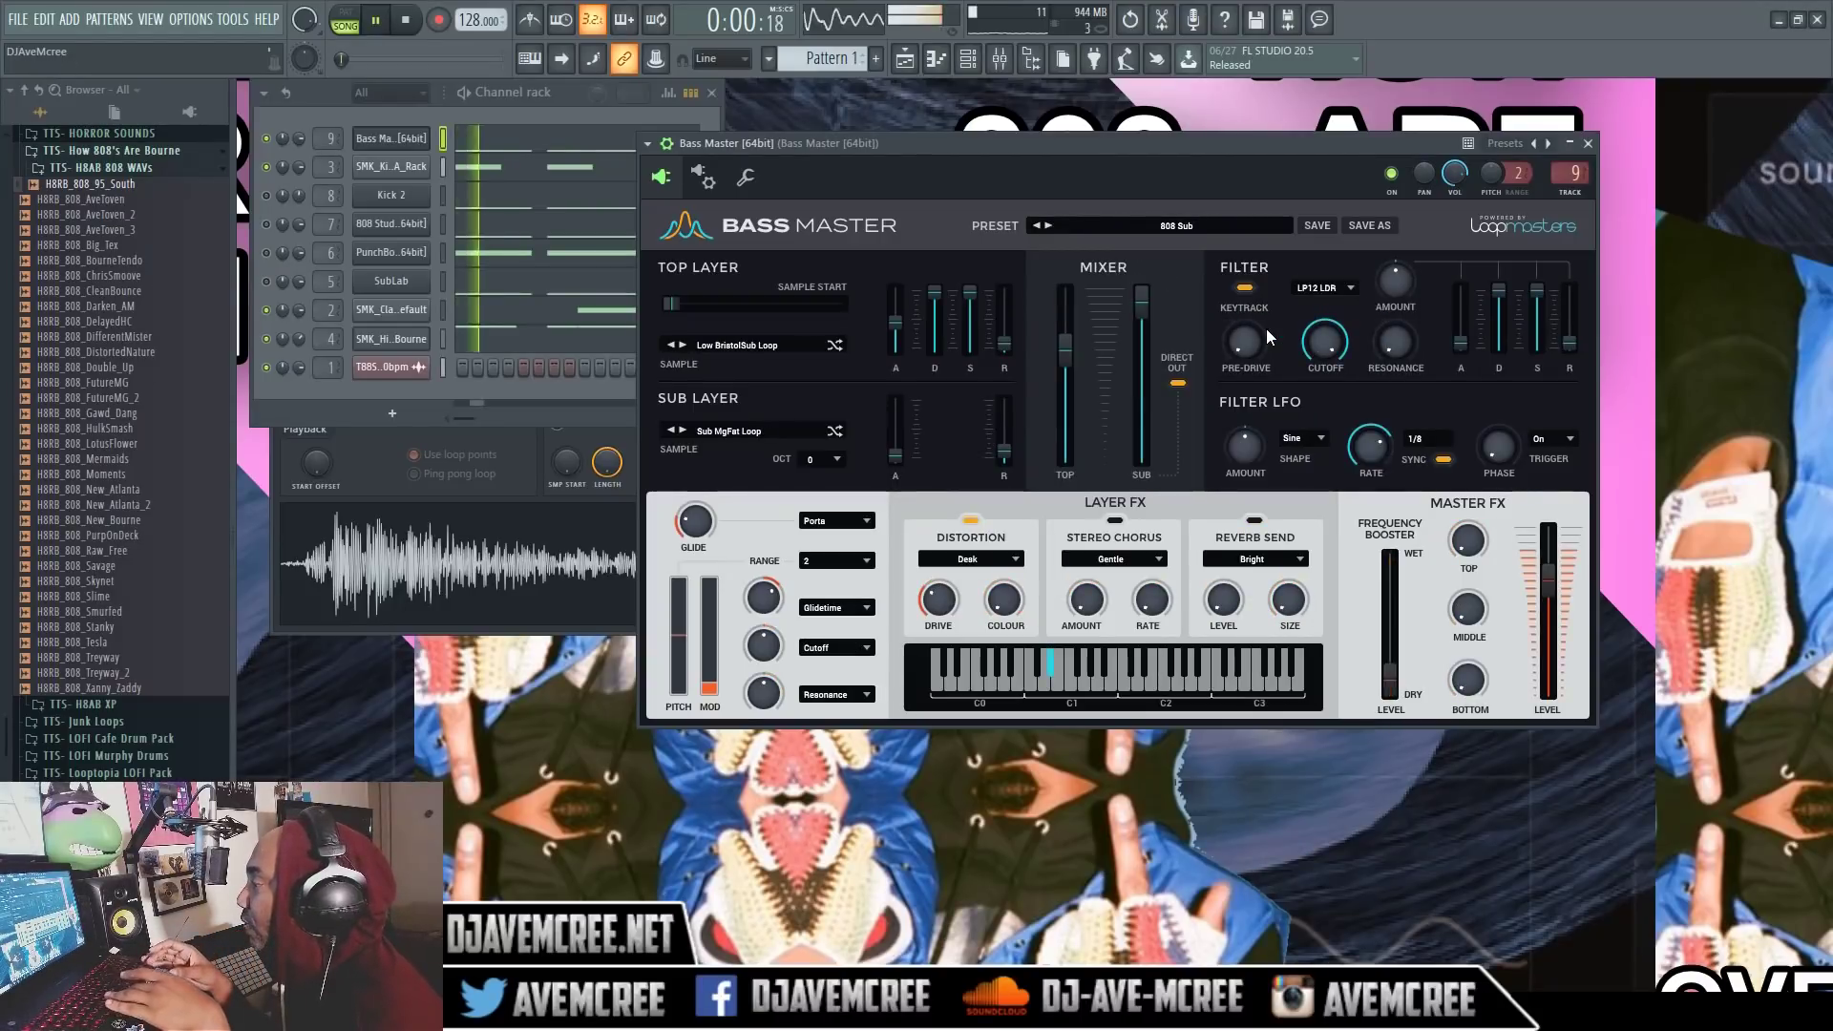
Set Bass Master's distortion type to Drive, listen to it, stop playback and view the available distortion types
{"action": "left_click", "coordinate": [1003, 560]}
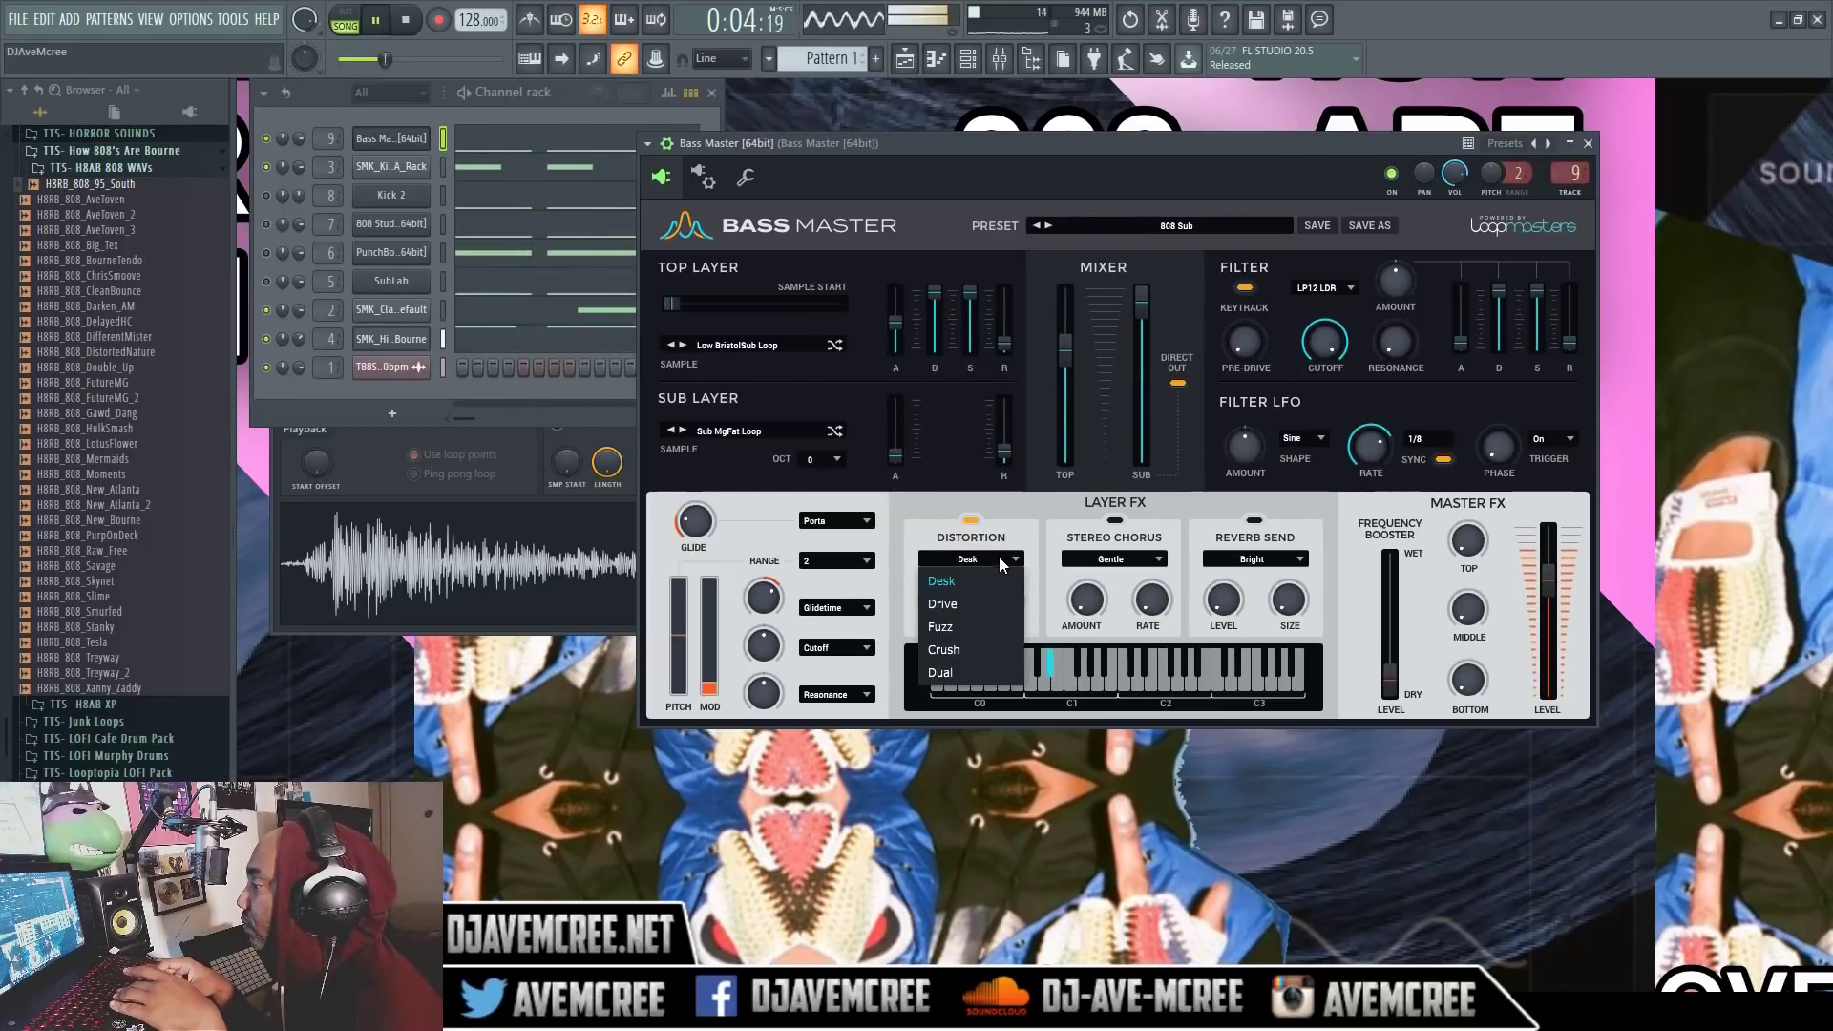
{"action": "left_click", "coordinate": [983, 599]}
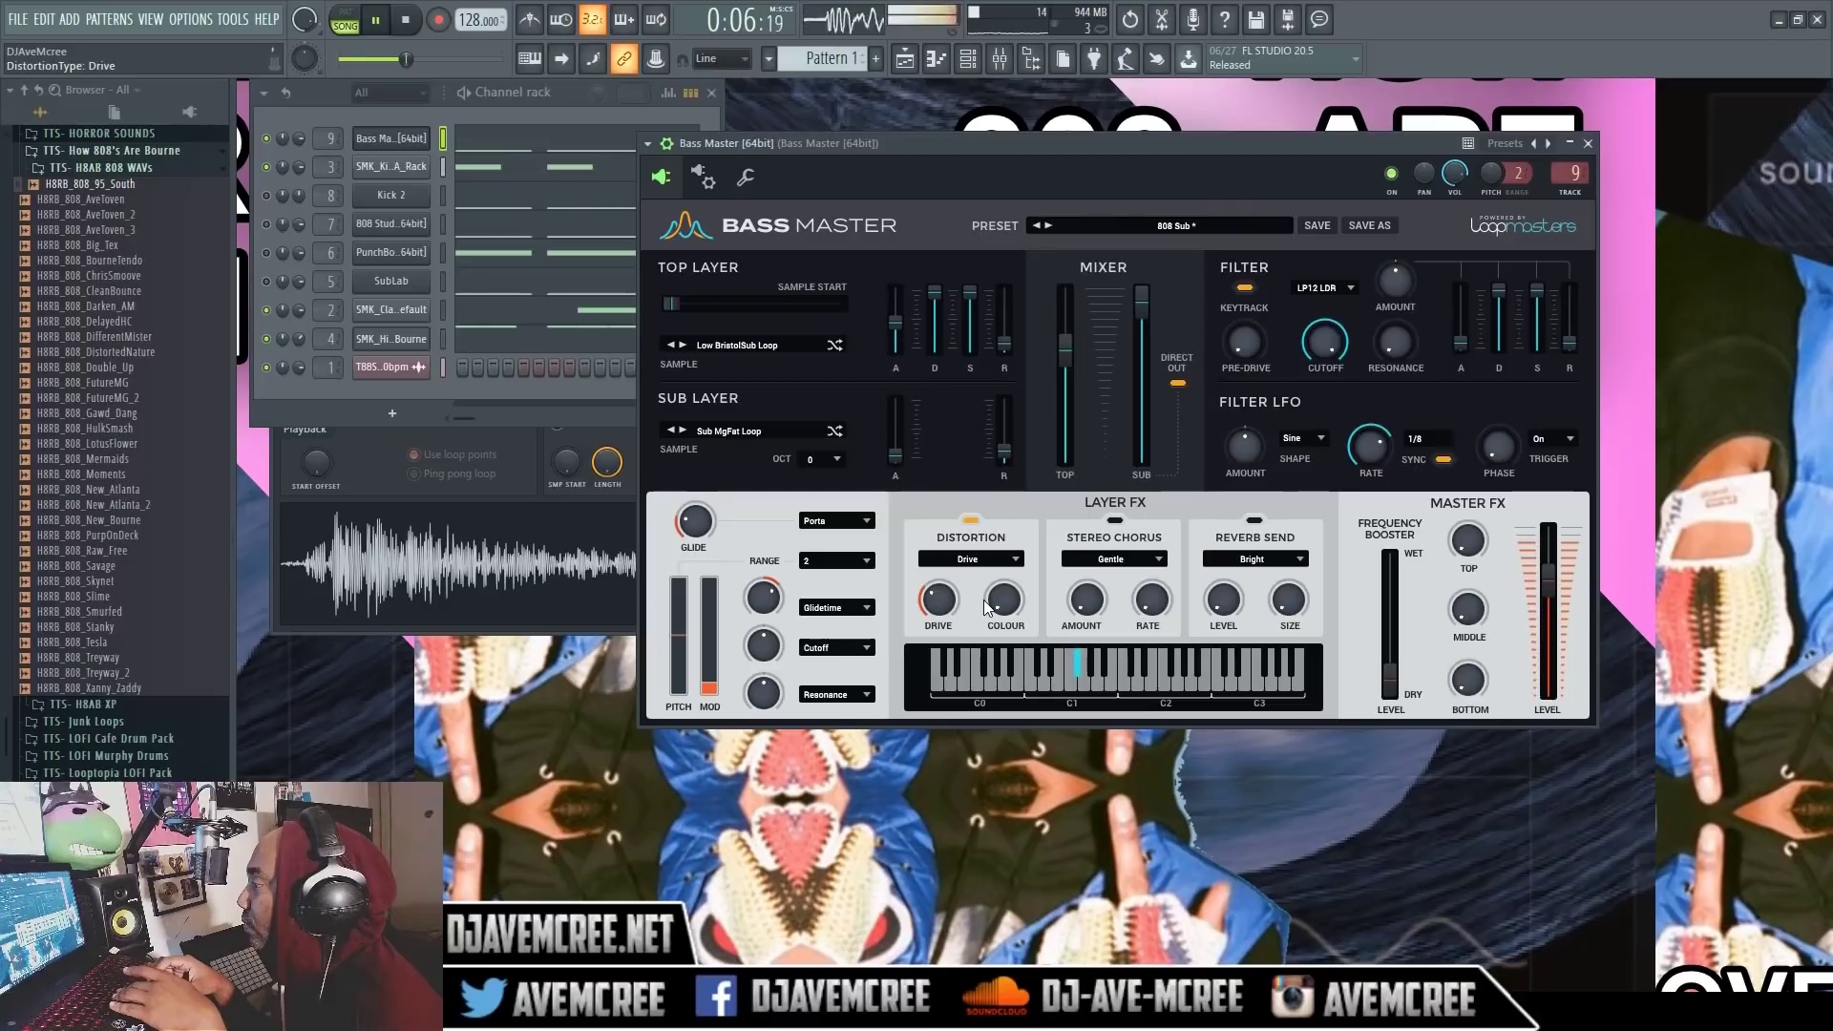
{"action": "key", "text": "space"}
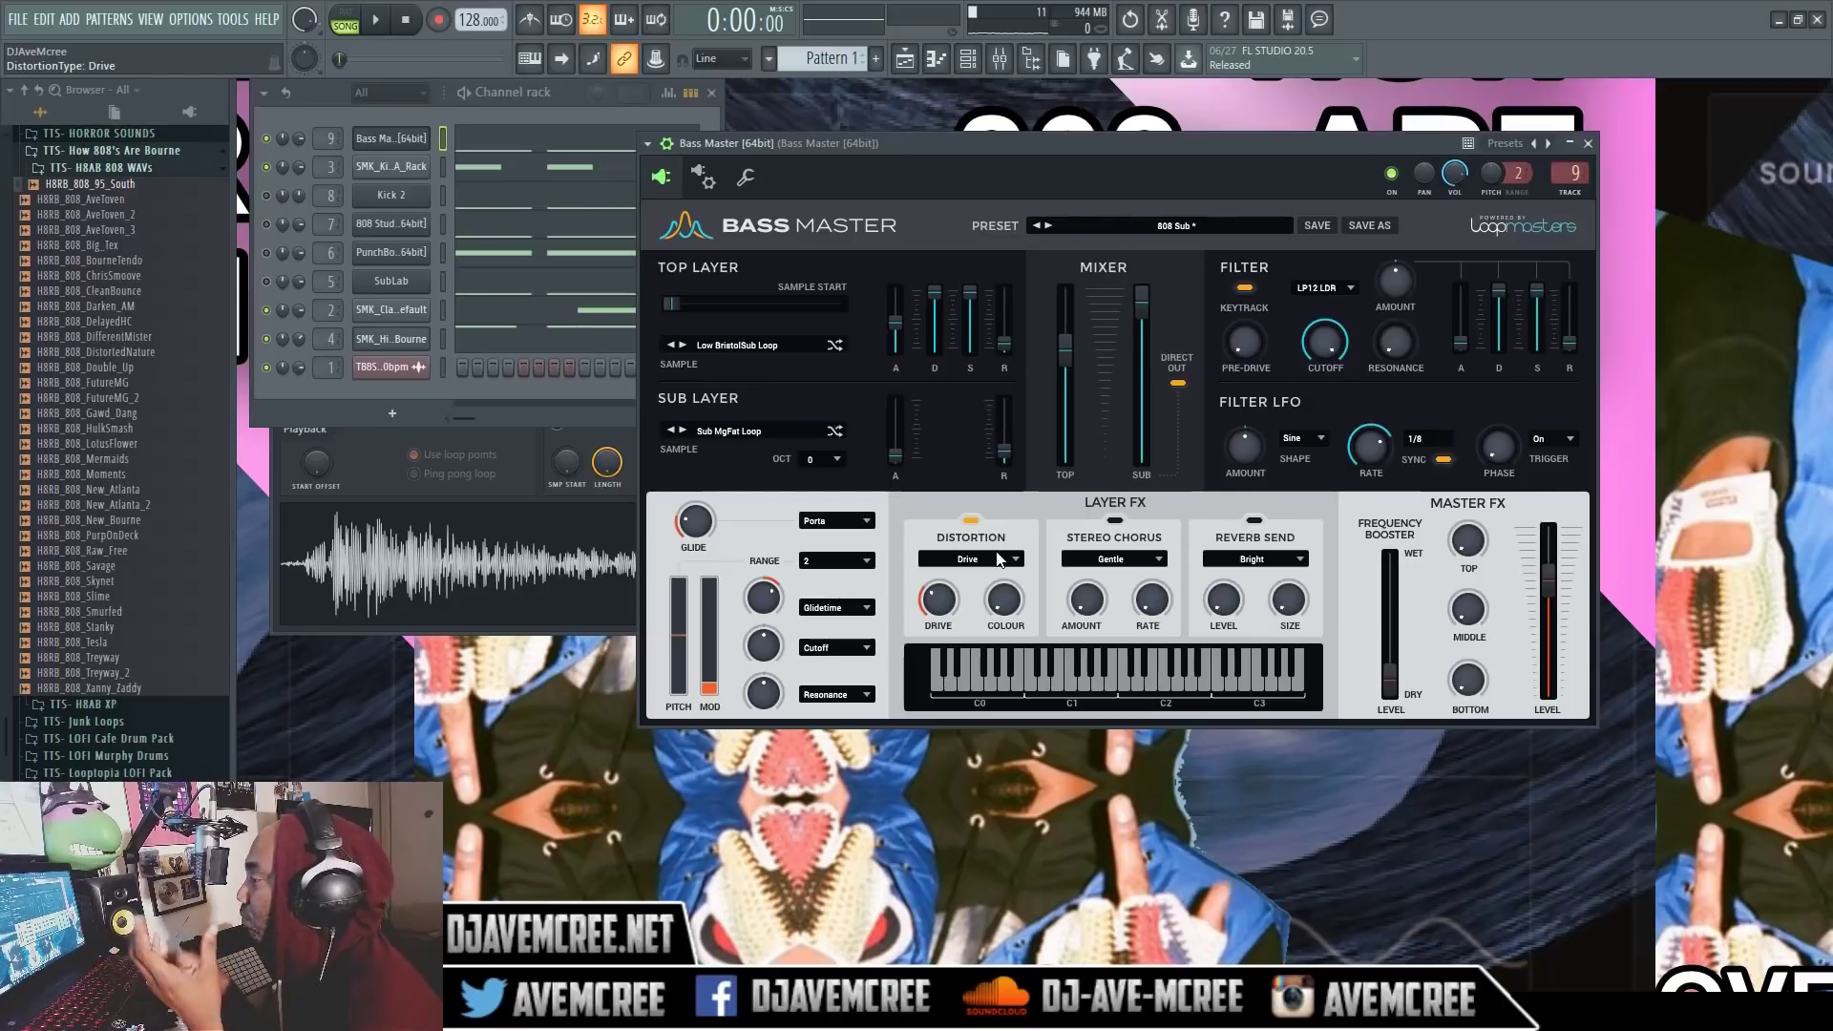
{"action": "left_click", "coordinate": [998, 558]}
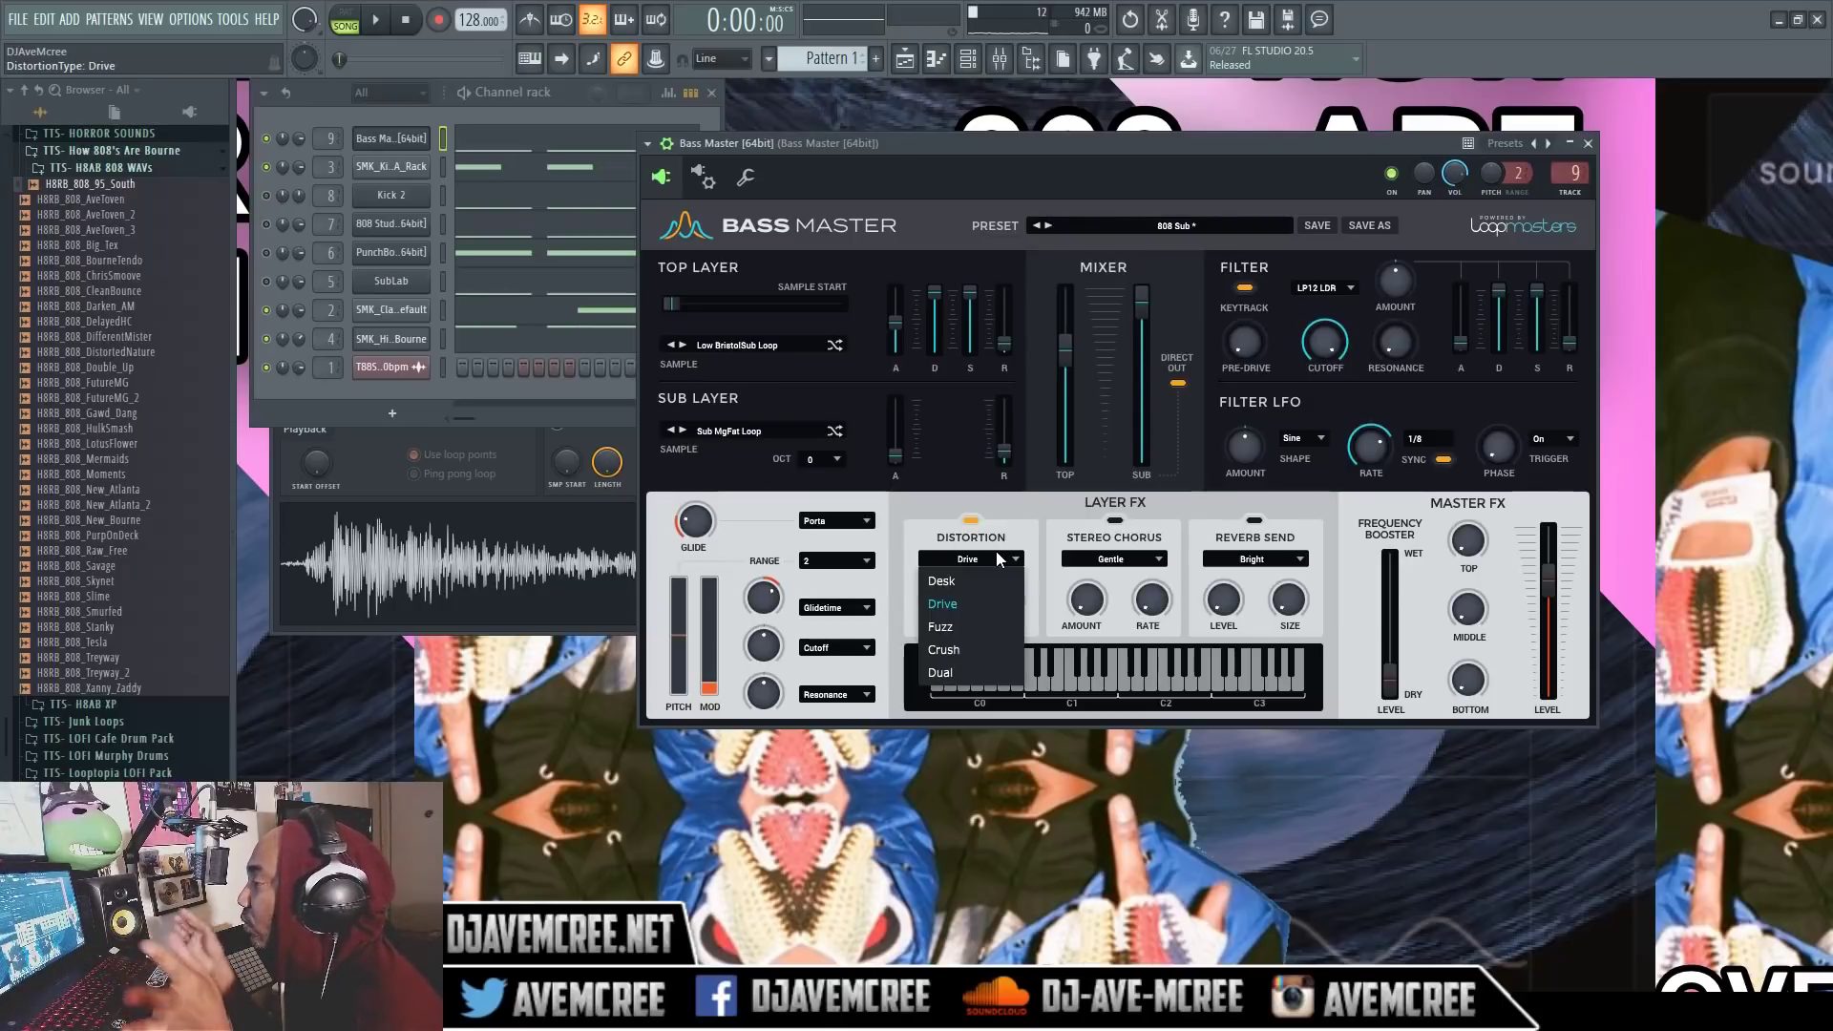
{"action": "left_click", "coordinate": [1014, 491]}
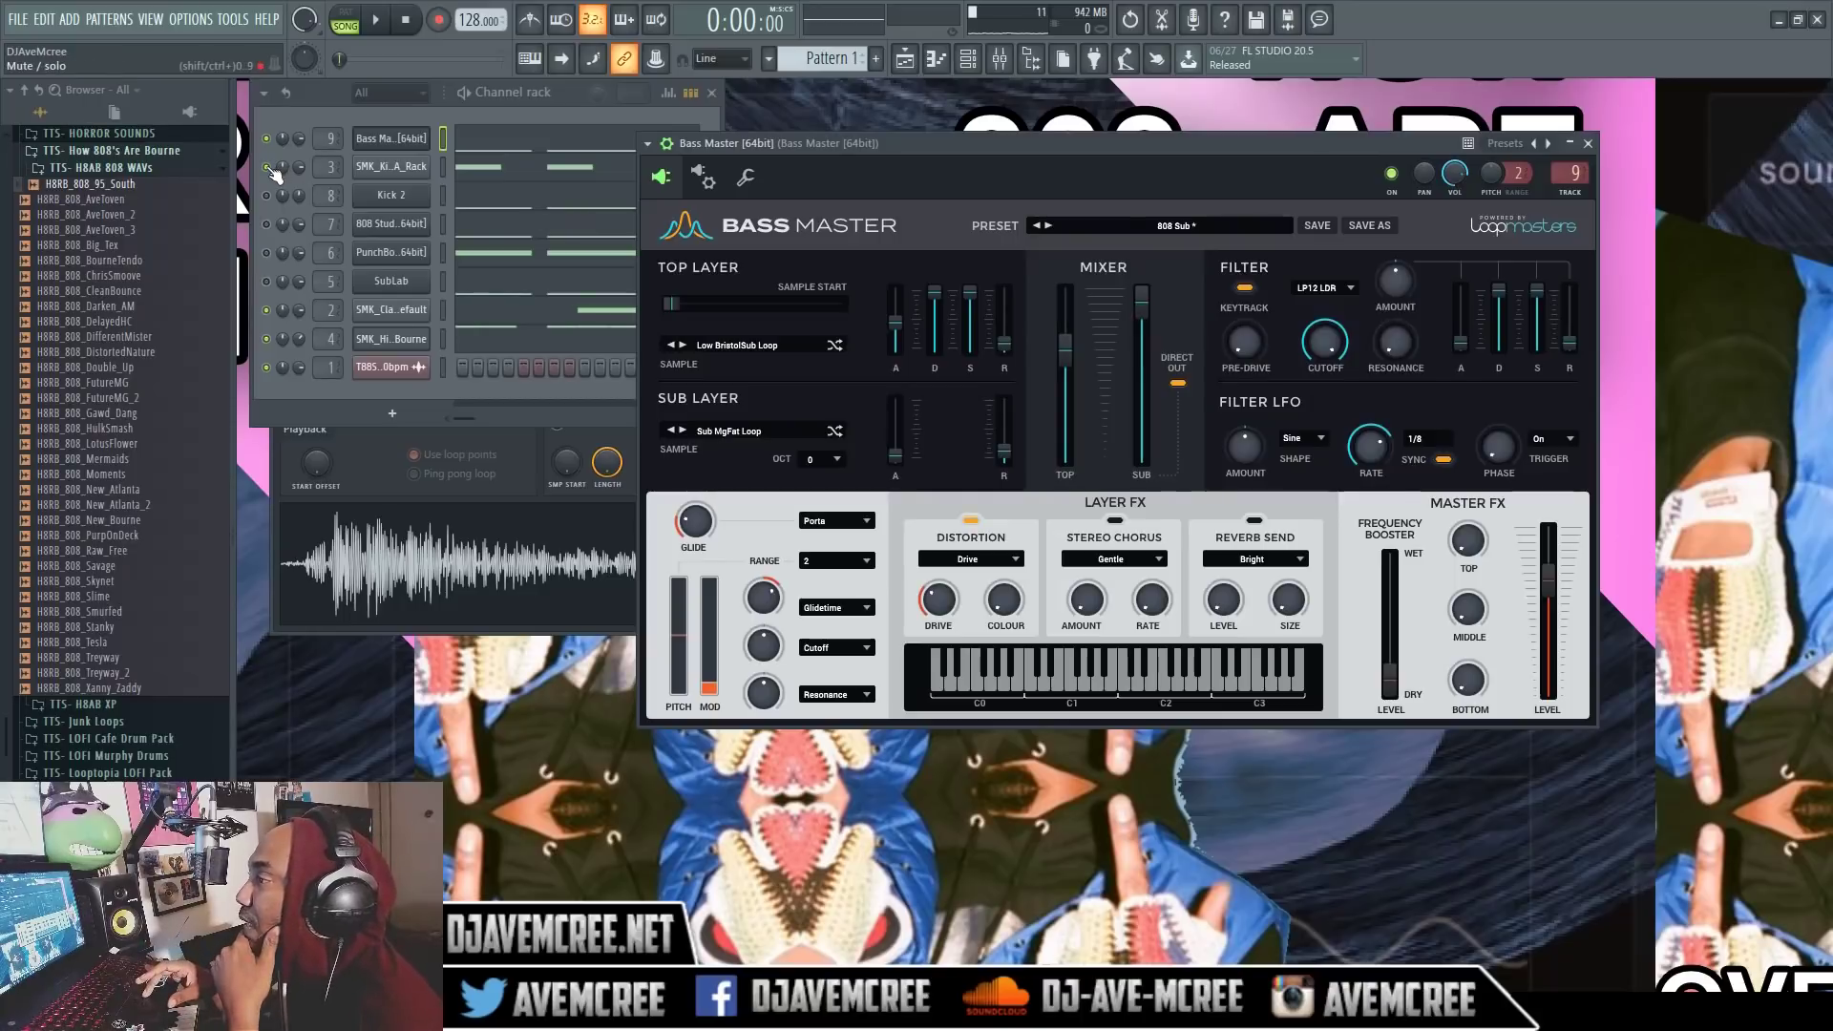
Mute the Bass Master channel, unmute the Kick 2 channel and show the Kick 2 plugin window
{"action": "left_click", "coordinate": [275, 200]}
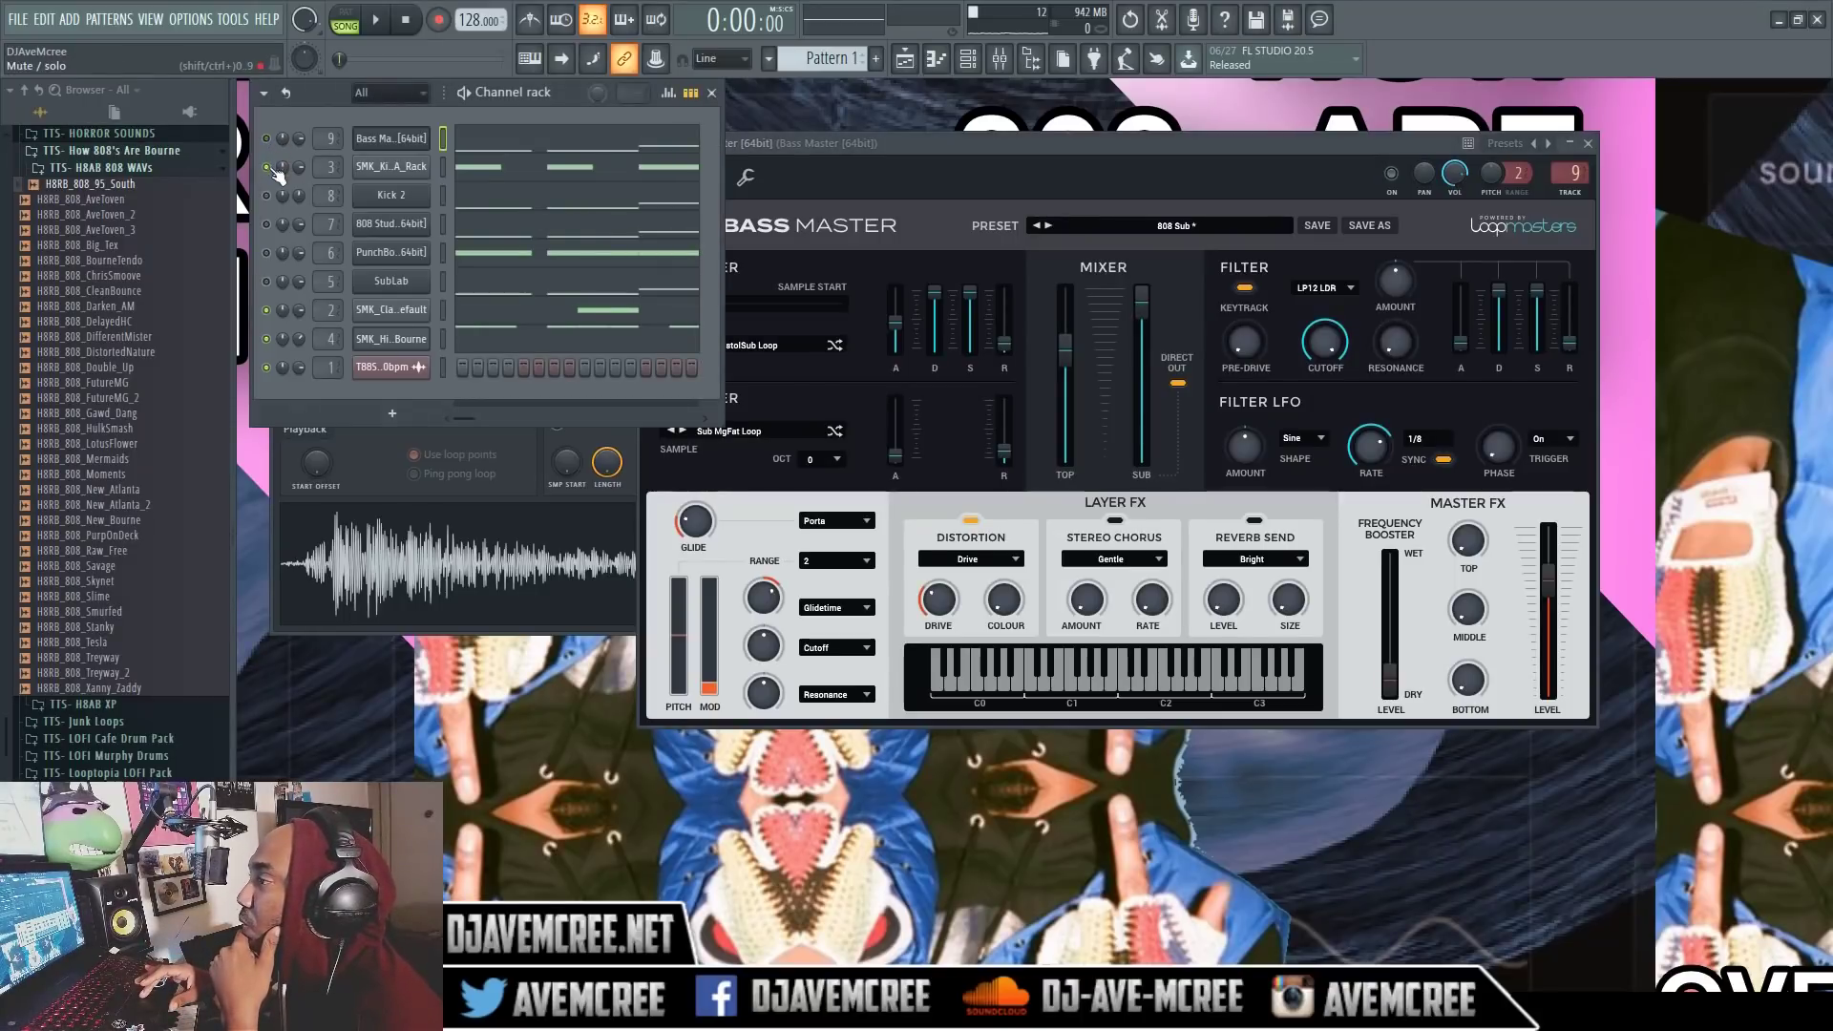
{"action": "left_click", "coordinate": [382, 198]}
{"action": "left_click", "coordinate": [382, 198]}
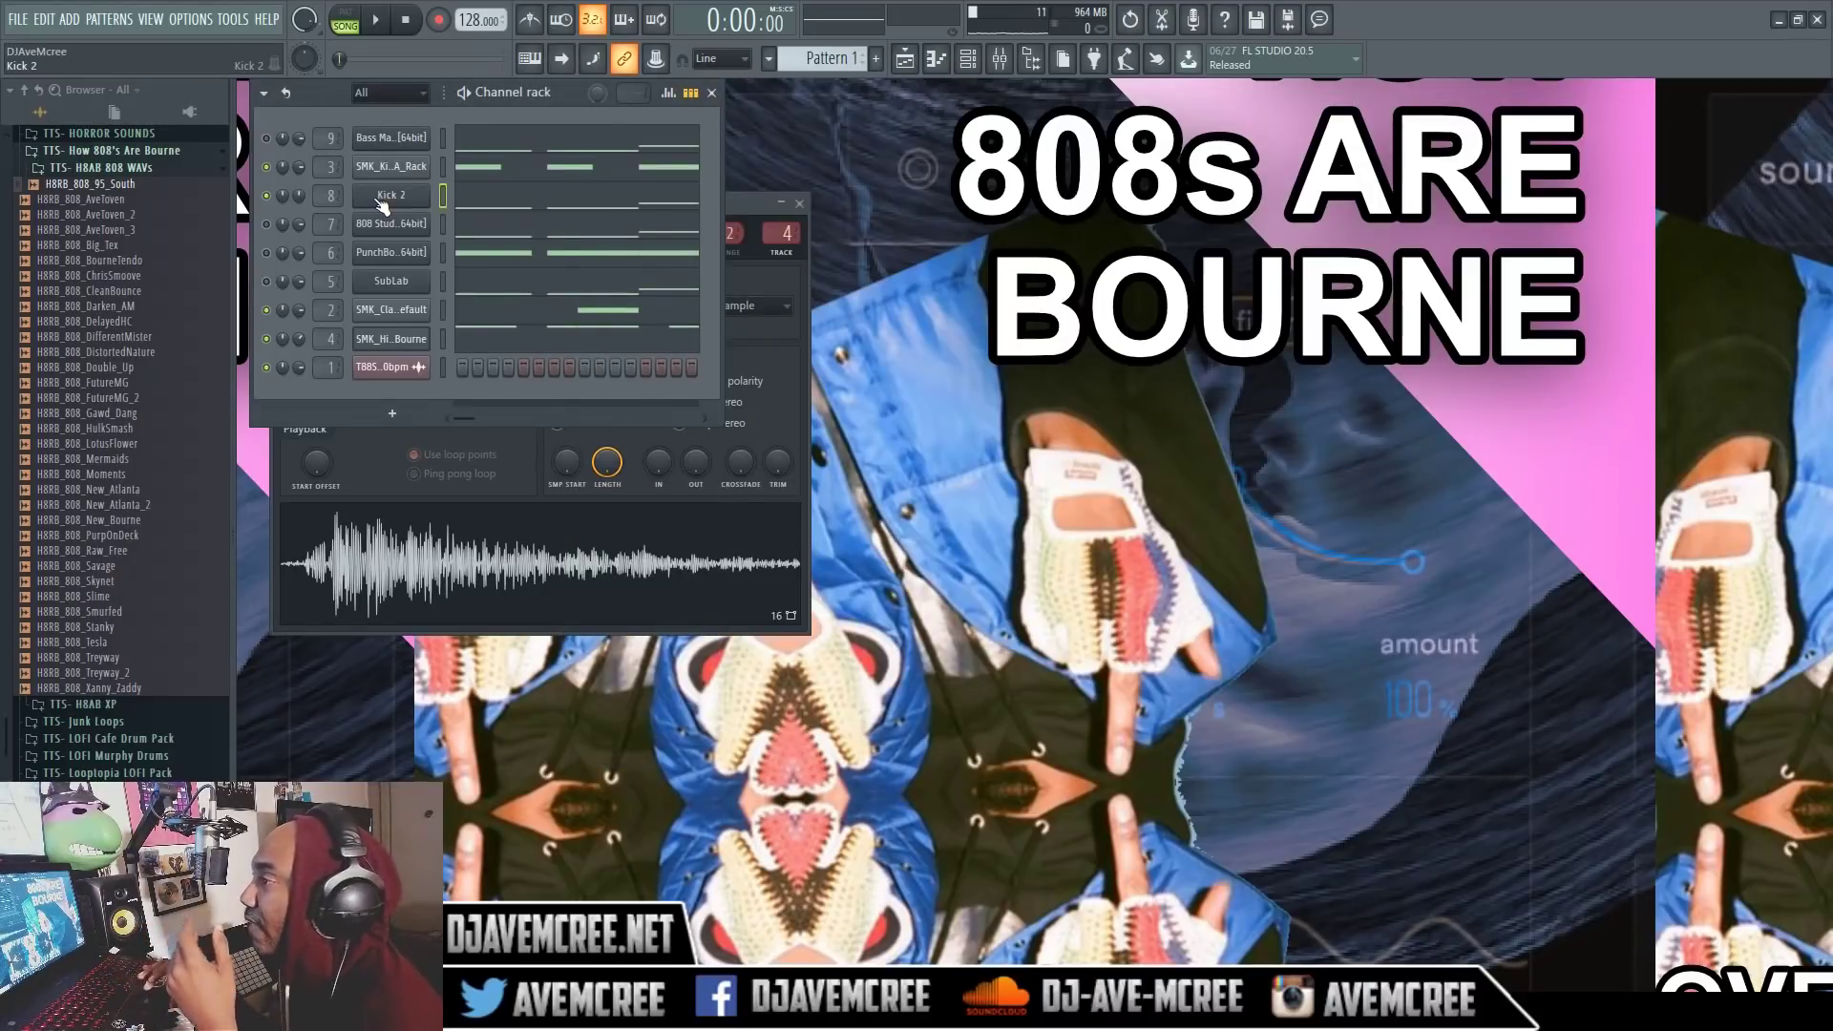
{"action": "left_click", "coordinate": [383, 198]}
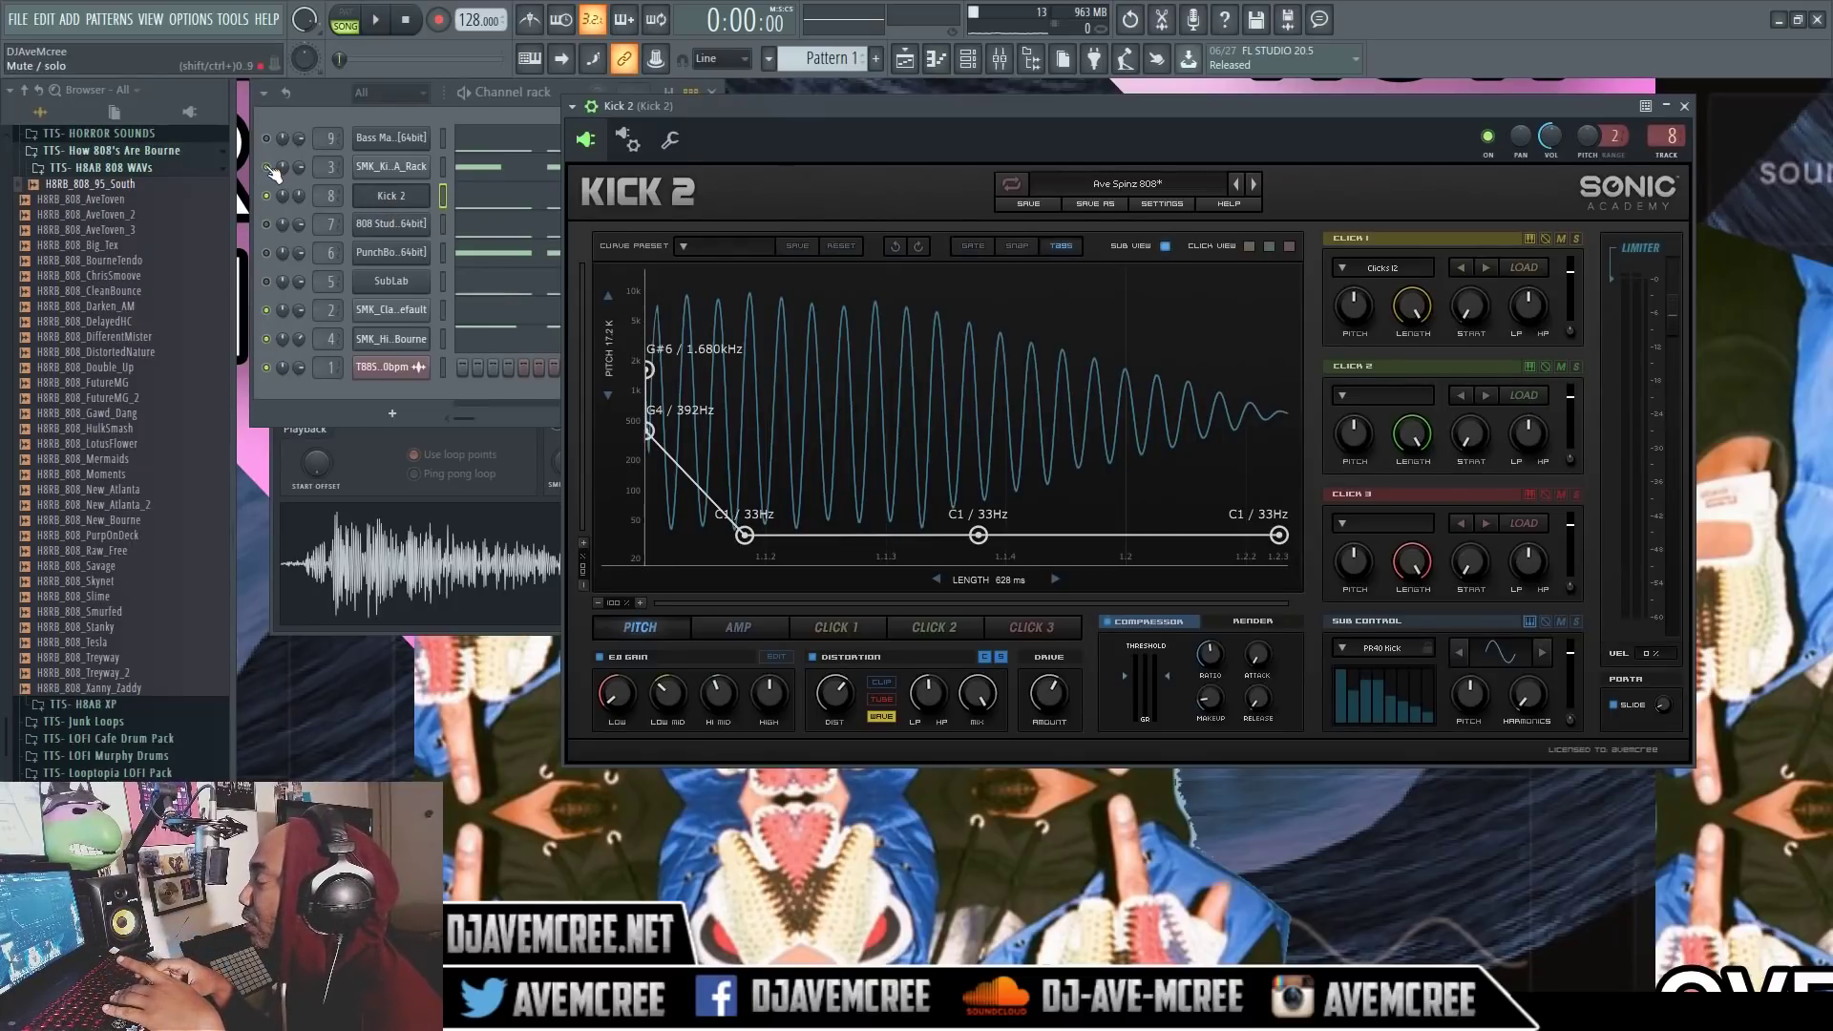
Toggle the SMK kick channel's mute and play the beat with Kick 2, bringing its plugin window to the front
{"action": "left_click", "coordinate": [268, 167]}
{"action": "key", "text": "space"}
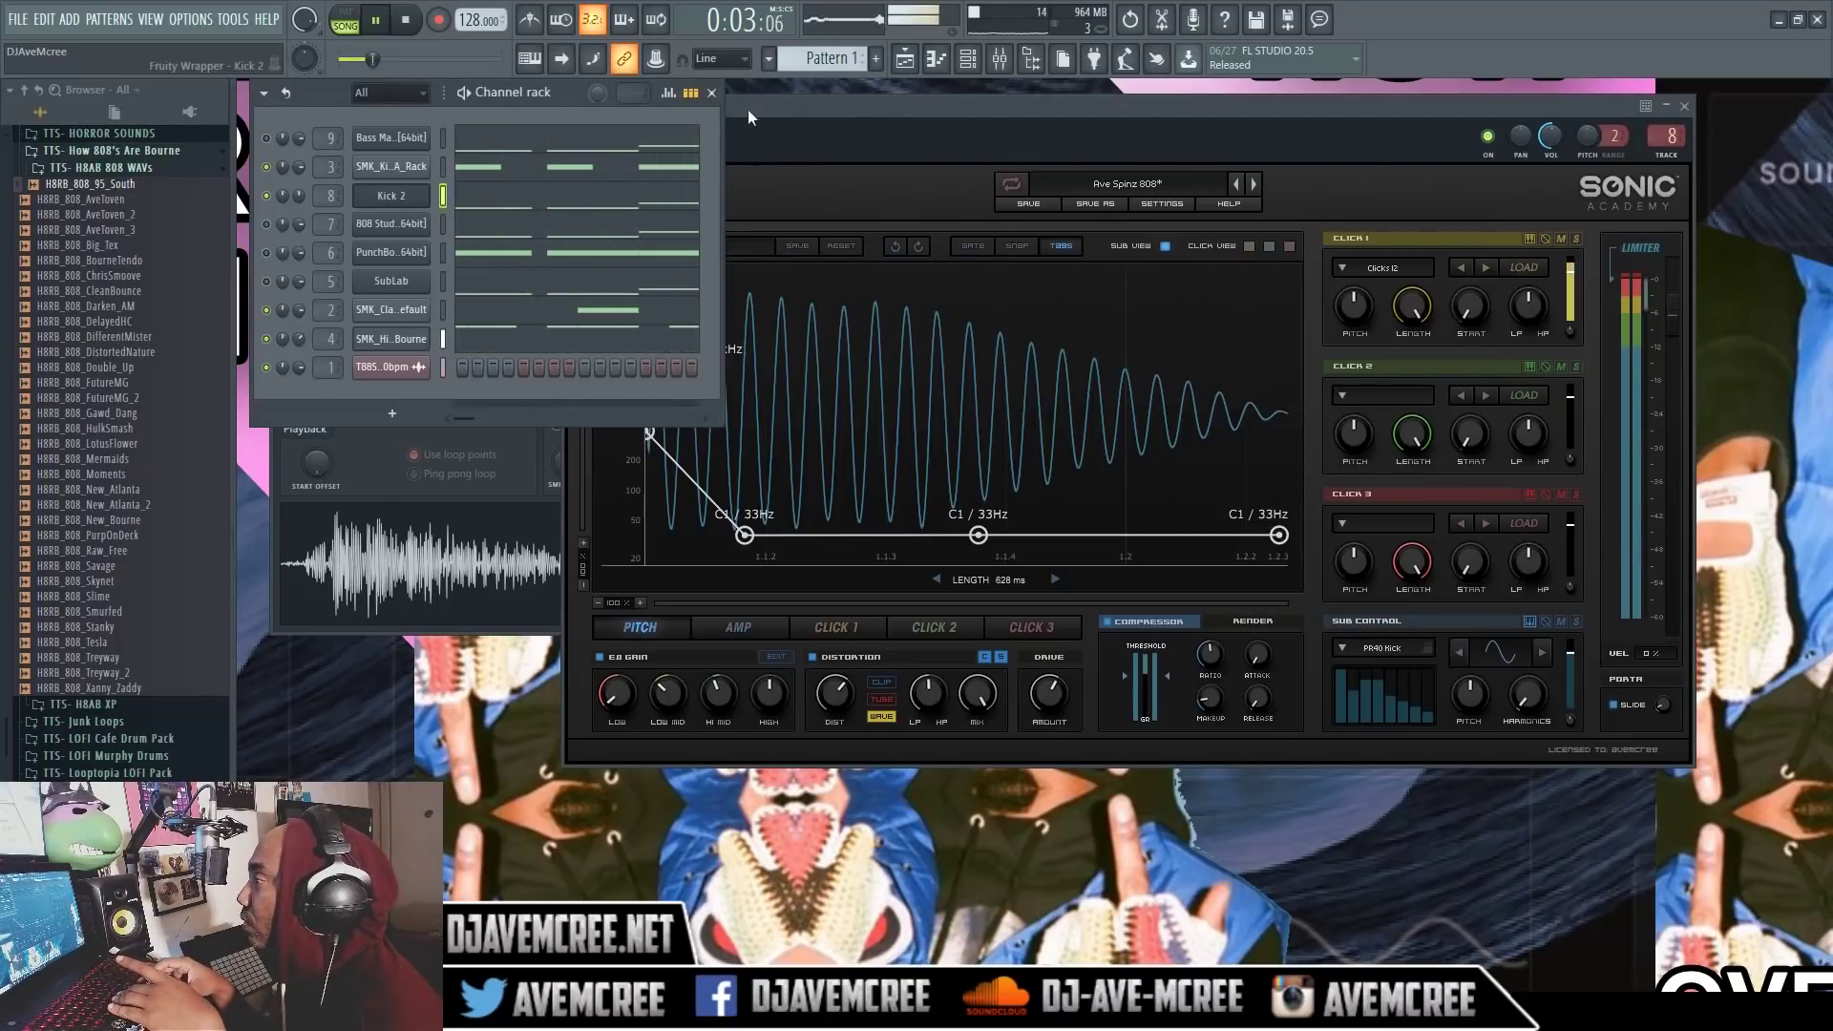
{"action": "left_click", "coordinate": [892, 99]}
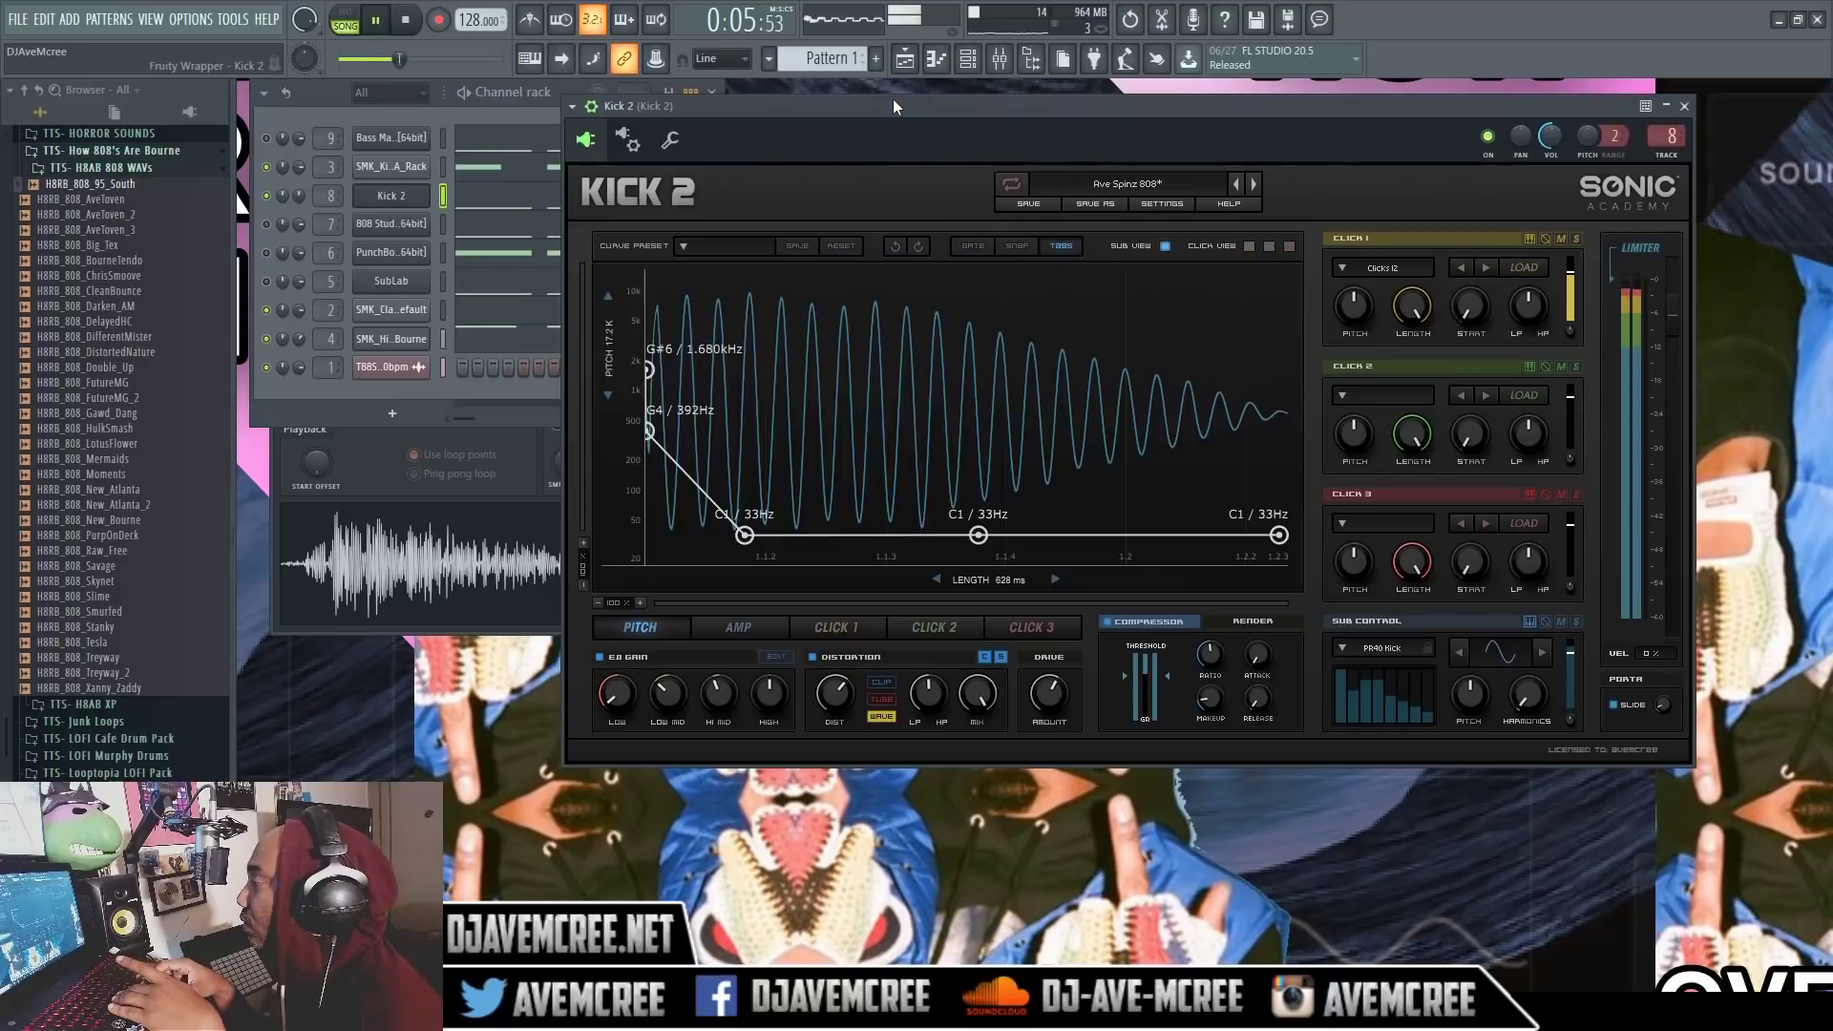
Reload Kick 2's Ave Spinz 808 preset, set its sub pitch to 0.00 and output gain to -3.29 dB, and stop playback
{"action": "left_click", "coordinate": [1250, 182]}
{"action": "left_click", "coordinate": [1237, 185]}
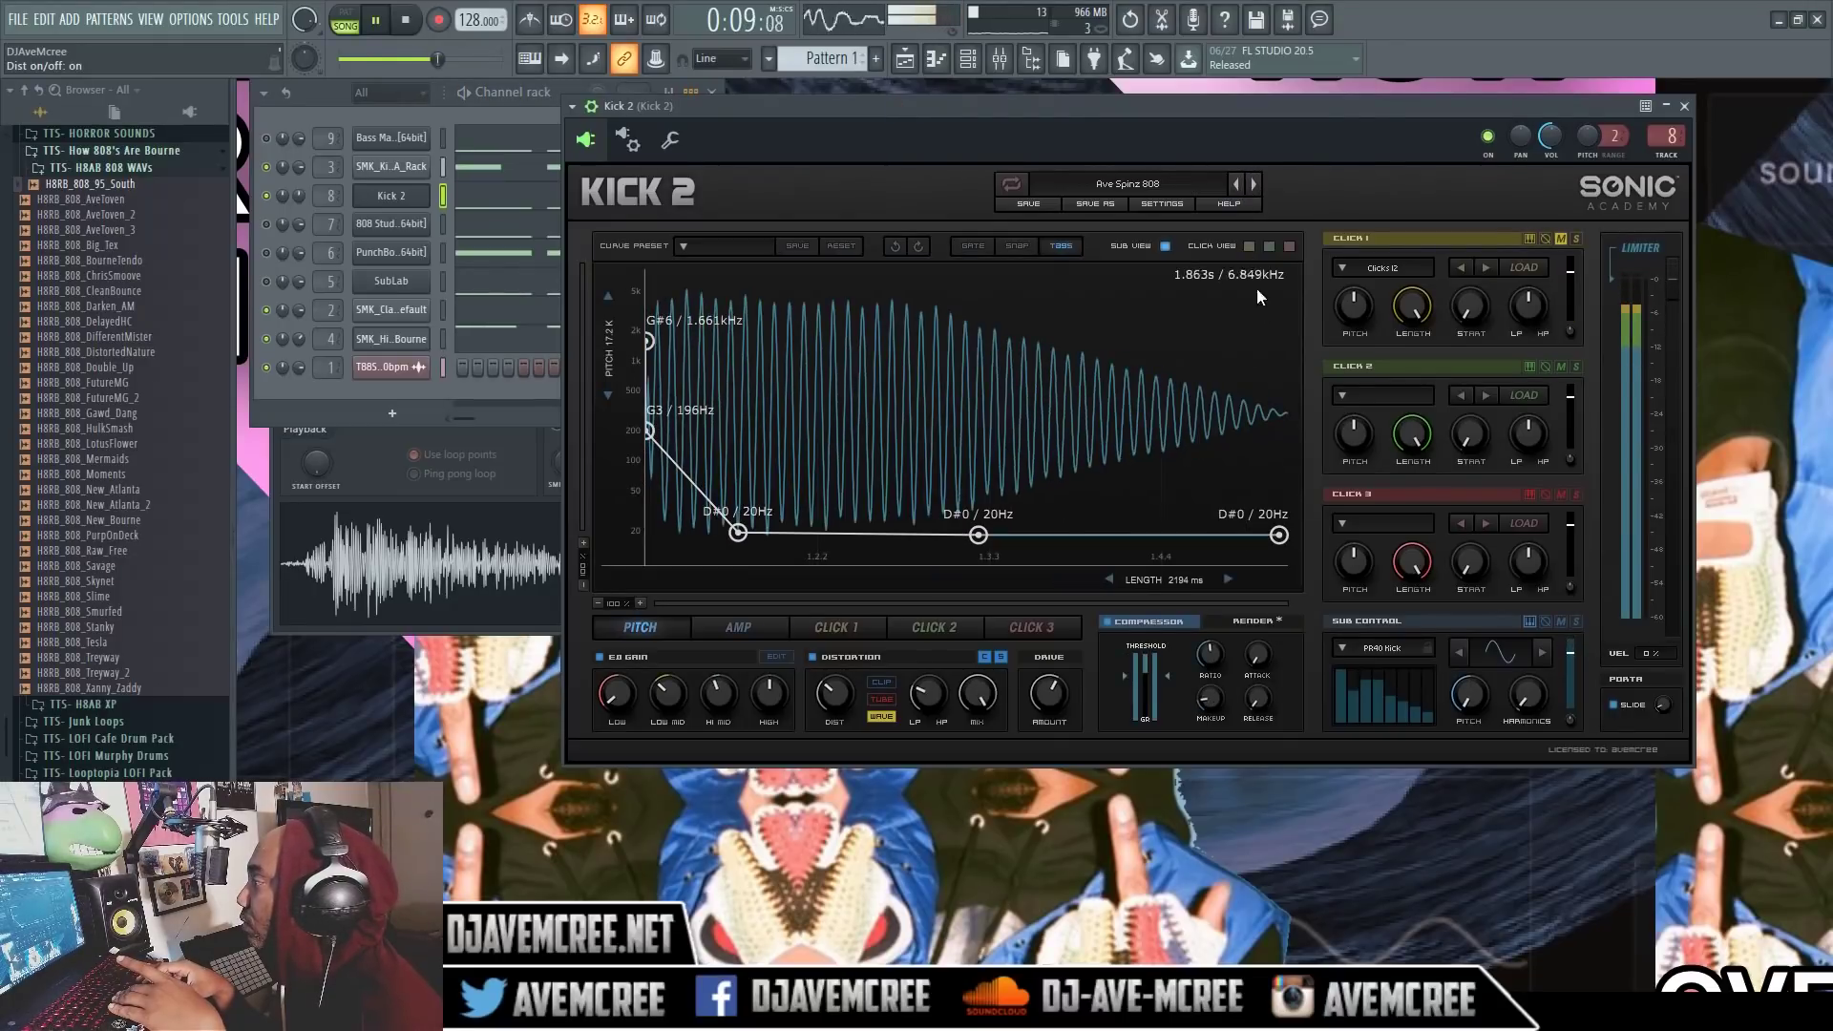
{"action": "double_click", "coordinate": [1472, 699]}
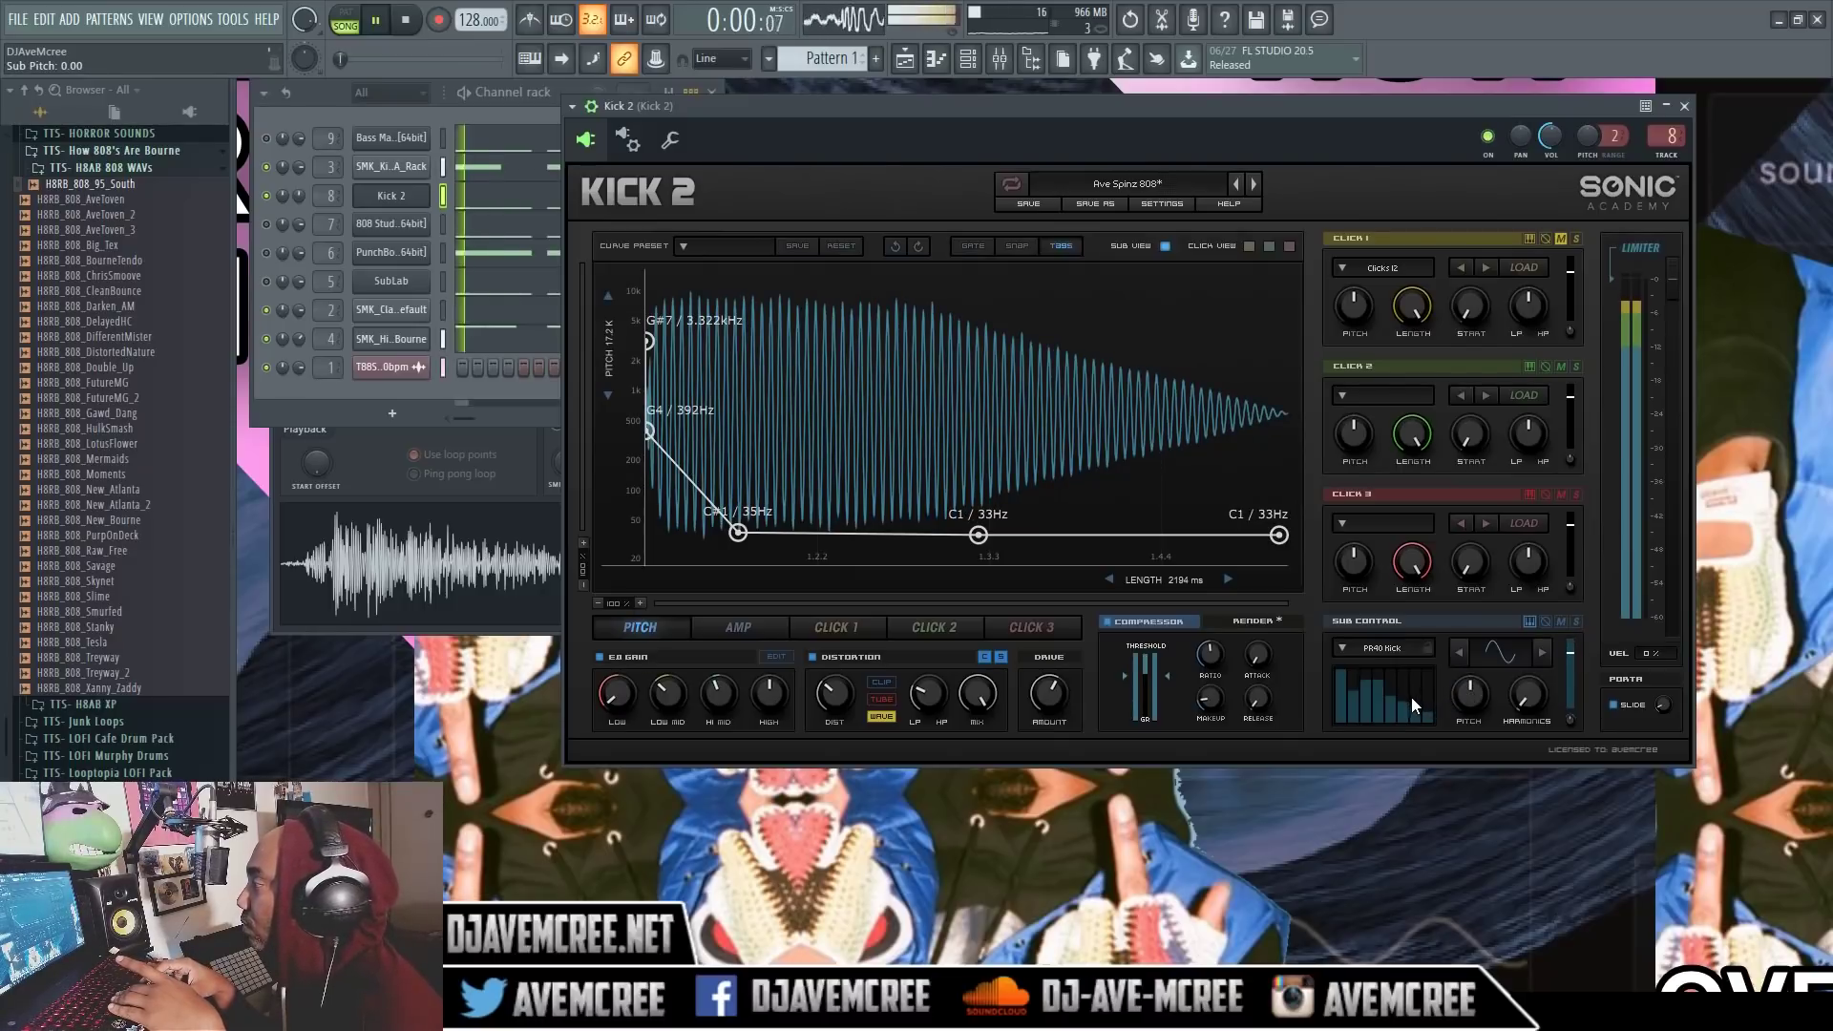
{"action": "left_click_drag", "start_coordinate": [1675, 271], "coordinate": [1675, 298]}
{"action": "key", "text": "space"}
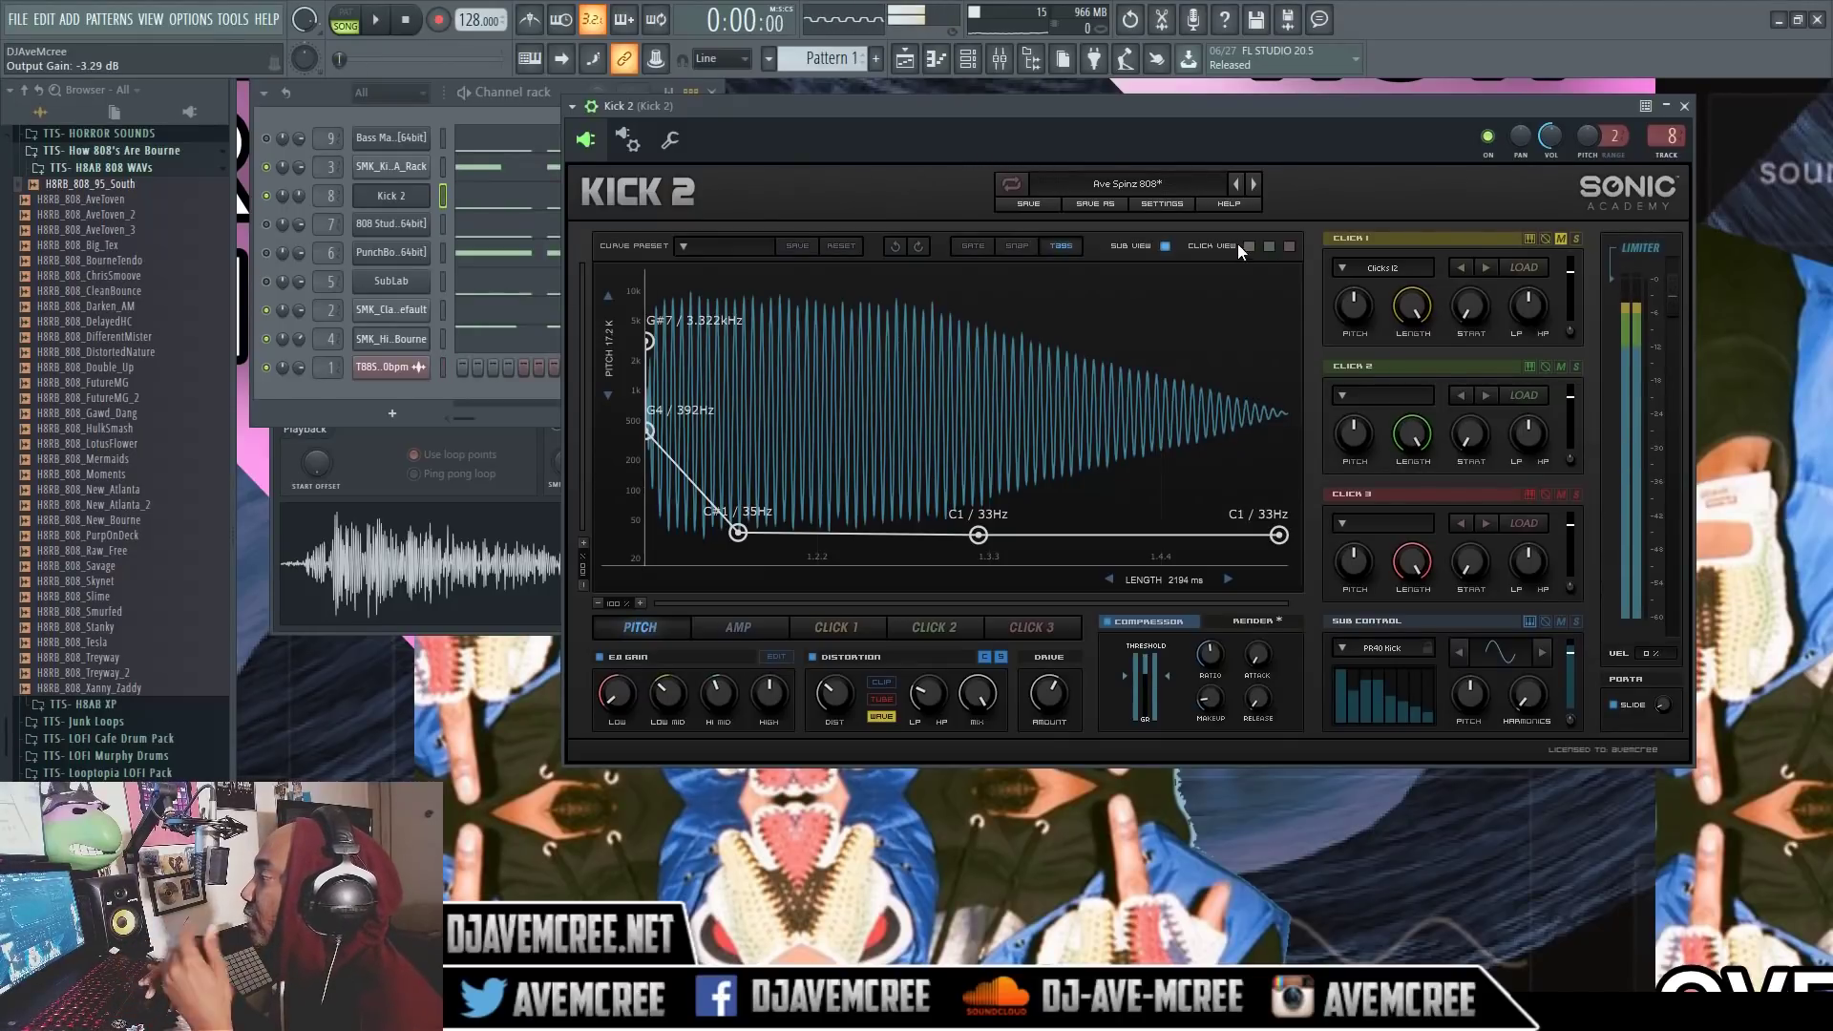
View the user presets in Kick 2's preset browser, then close it
{"action": "left_click", "coordinate": [1132, 179]}
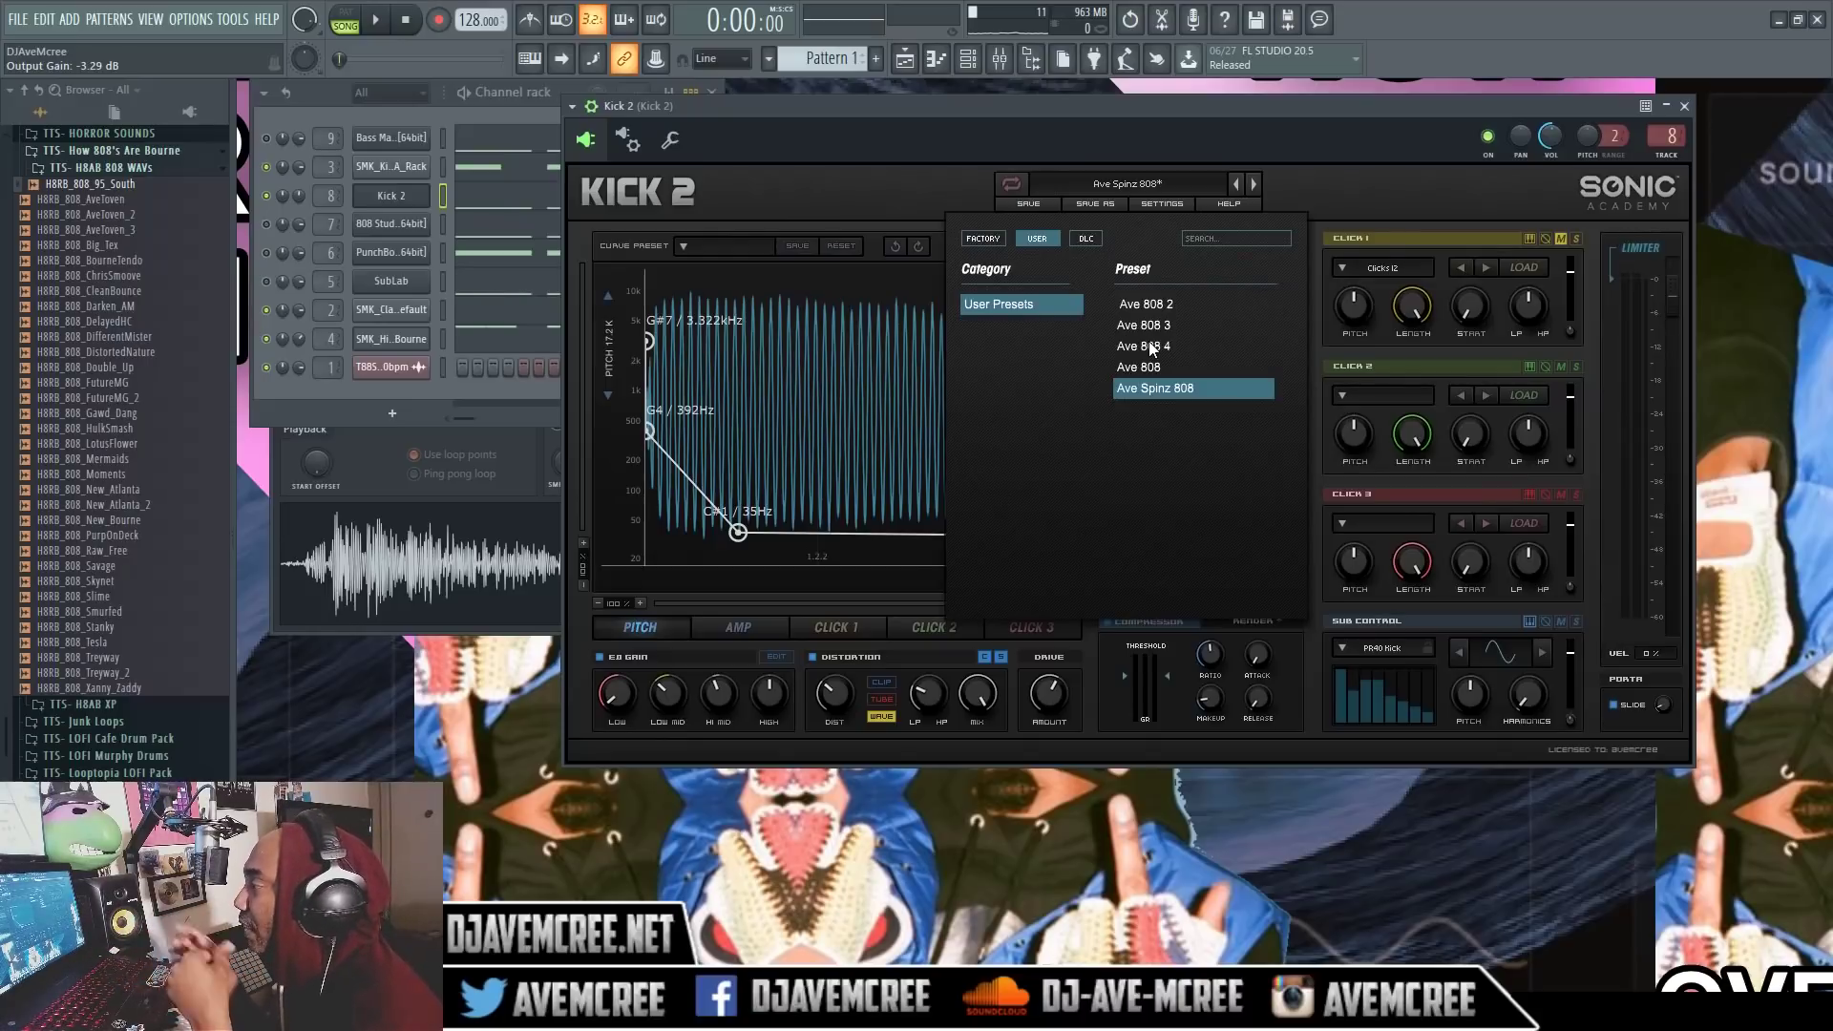
{"action": "left_click", "coordinate": [860, 172]}
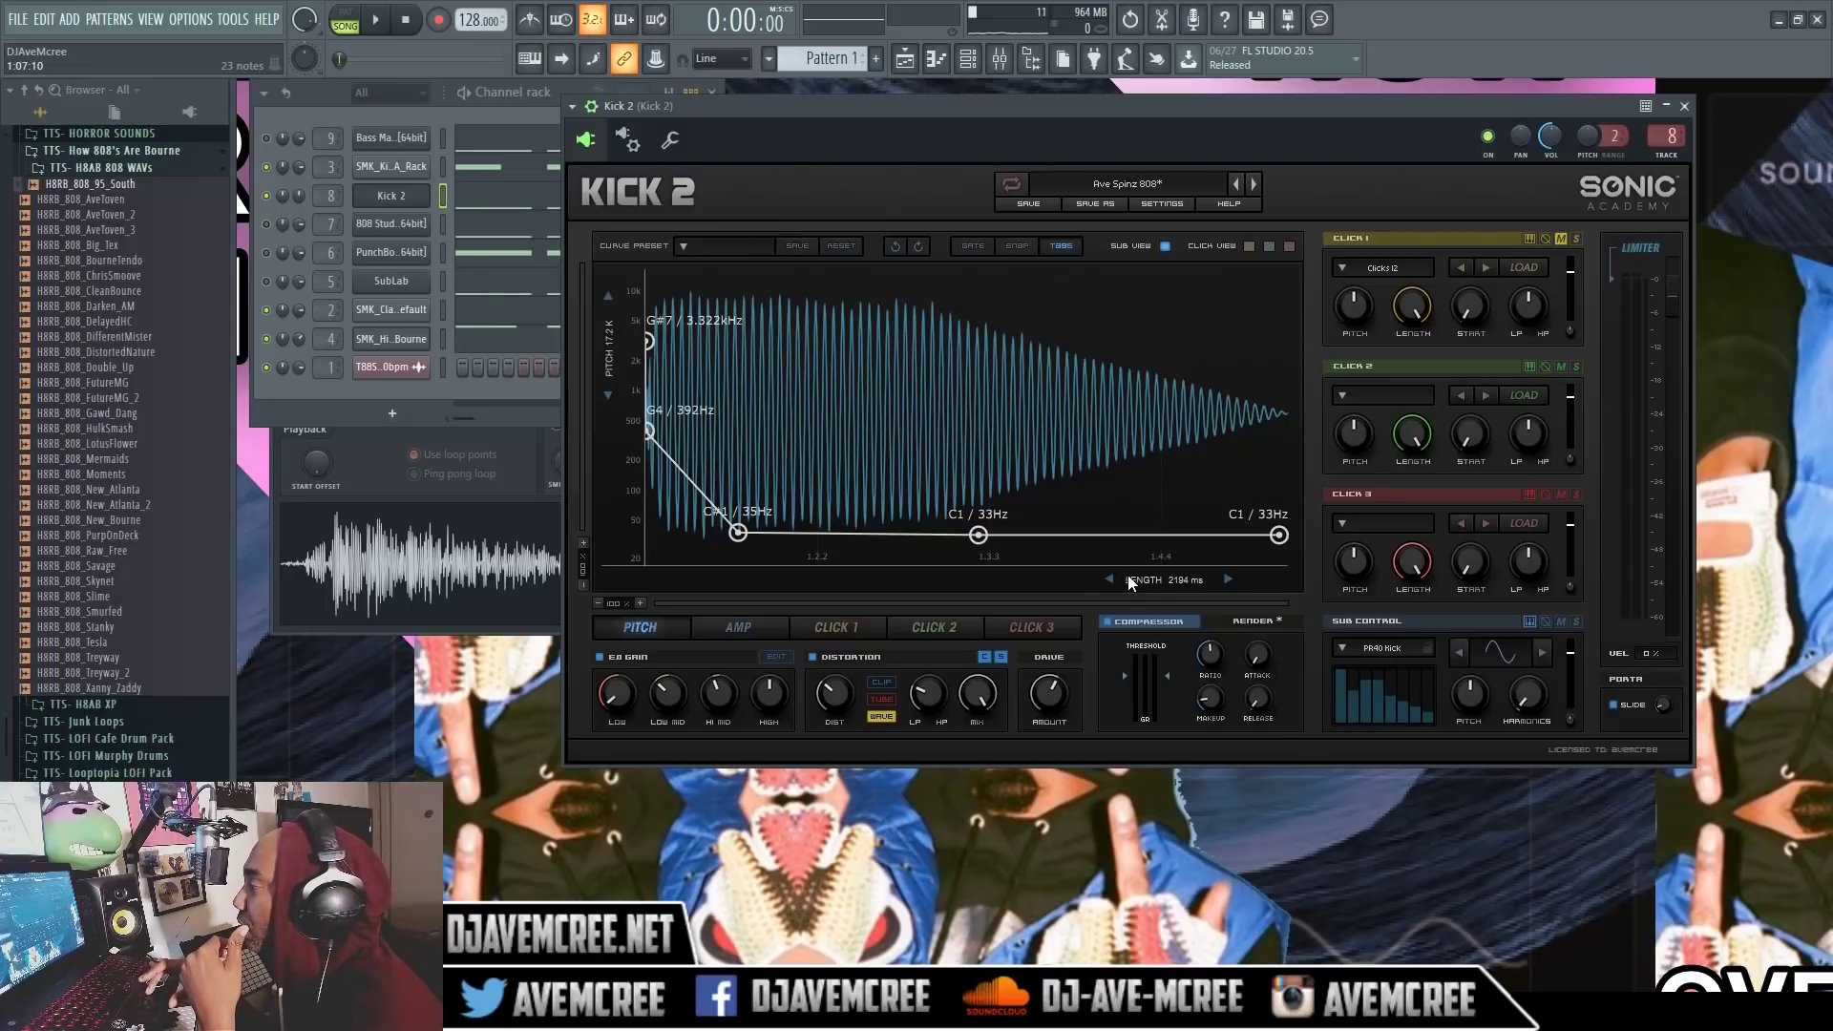
Adjust Kick 2's sound length while the beat plays, set it to 1580 ms and stop playback
{"action": "left_click_drag", "start_coordinate": [1150, 579], "coordinate": [1150, 687]}
{"action": "key", "text": "space"}
{"action": "left_click_drag", "start_coordinate": [730, 579], "coordinate": [730, 549]}
{"action": "mouse_move", "coordinate": [1100, 579]}
{"action": "left_mouse_down"}
{"action": "mouse_move", "coordinate": [1100, 534]}
{"action": "mouse_move", "coordinate": [1115, 578]}
{"action": "left_mouse_up"}
{"action": "key", "text": "space"}
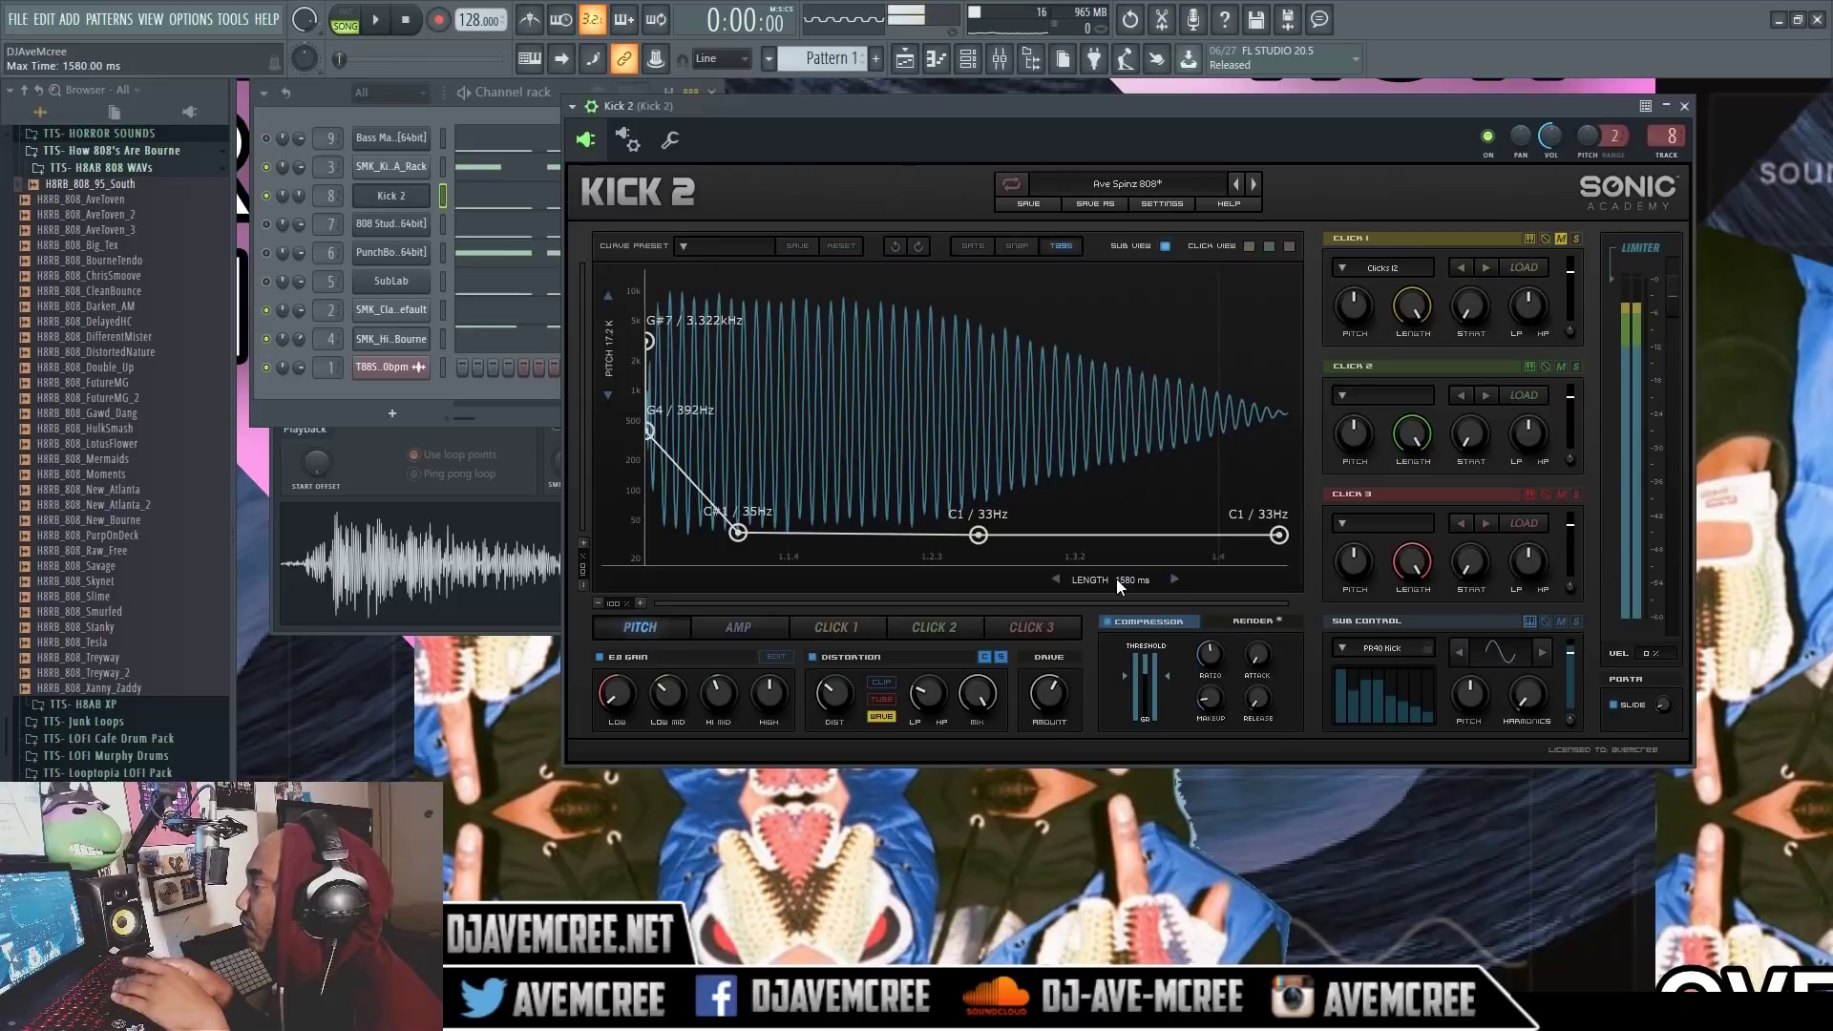
Show Kick 2's amp envelope, shorten the sound length to 607 ms, and play the beat to hear it
{"action": "left_click", "coordinate": [718, 628]}
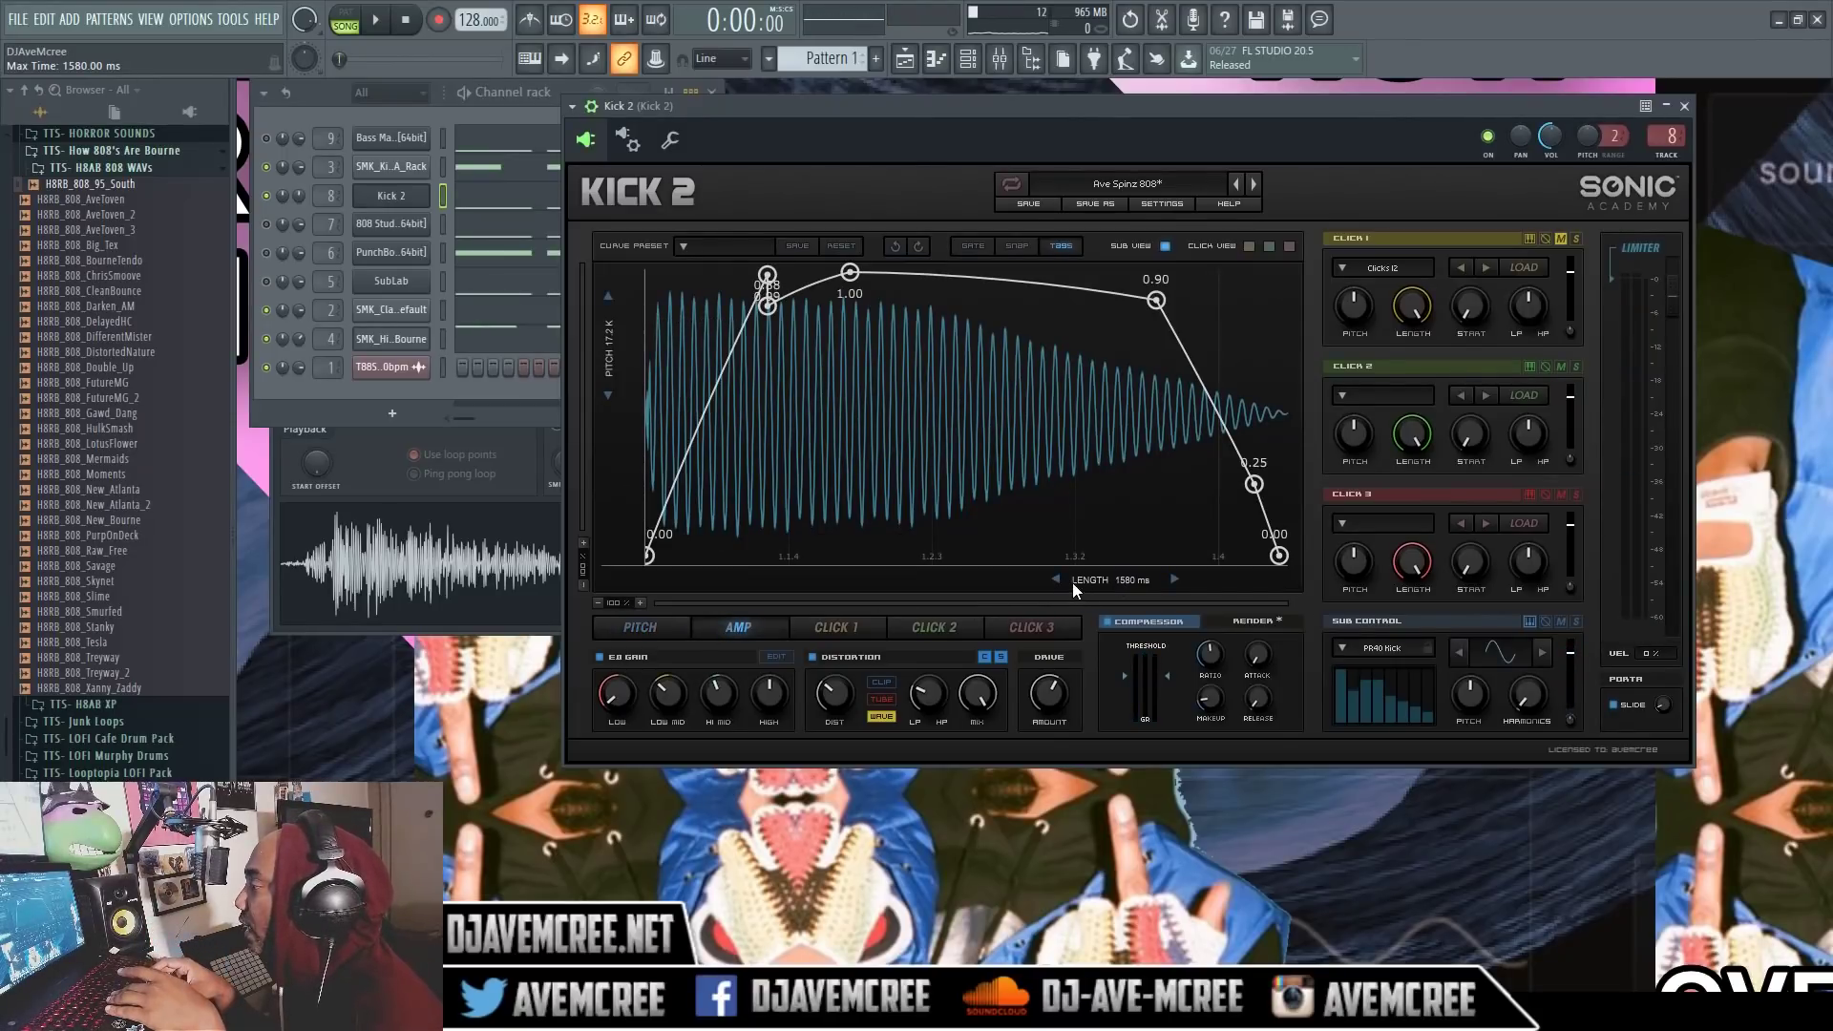
{"action": "left_click_drag", "start_coordinate": [1073, 584], "coordinate": [1073, 649]}
{"action": "key", "text": "space"}
{"action": "left_click_drag", "start_coordinate": [709, 579], "coordinate": [993, 579]}
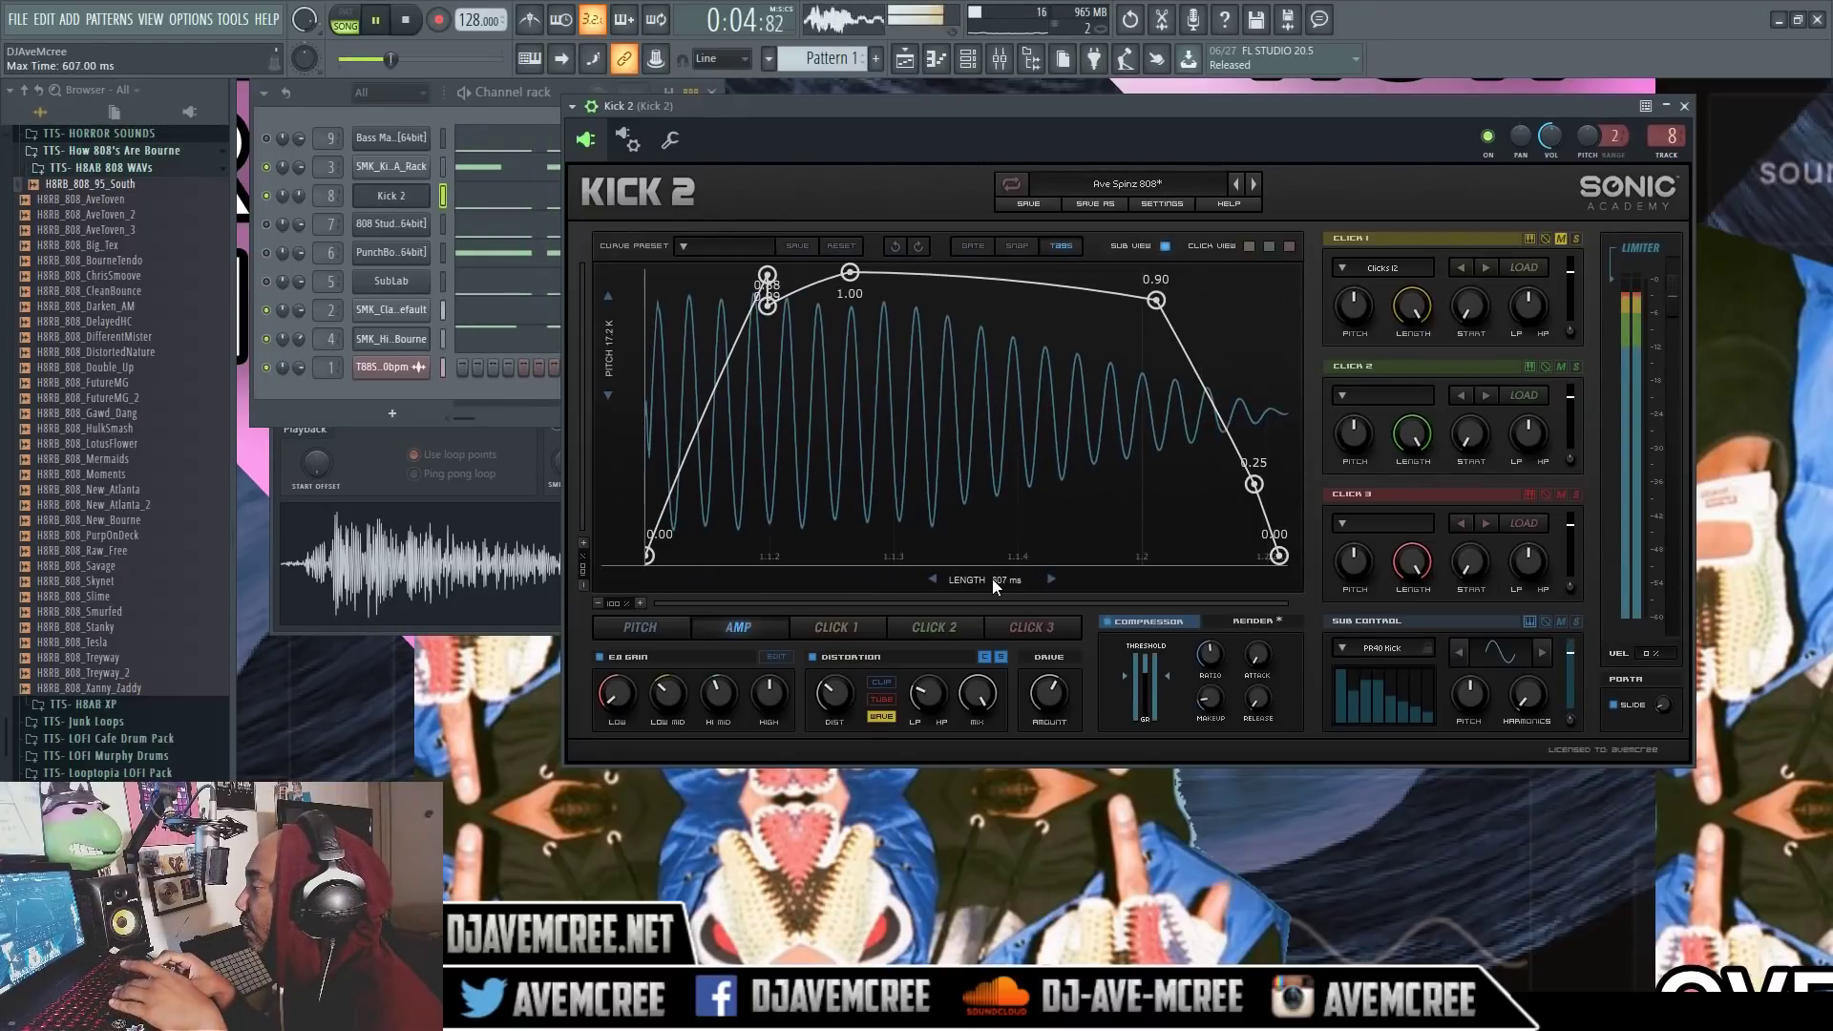
{"action": "key", "text": "space"}
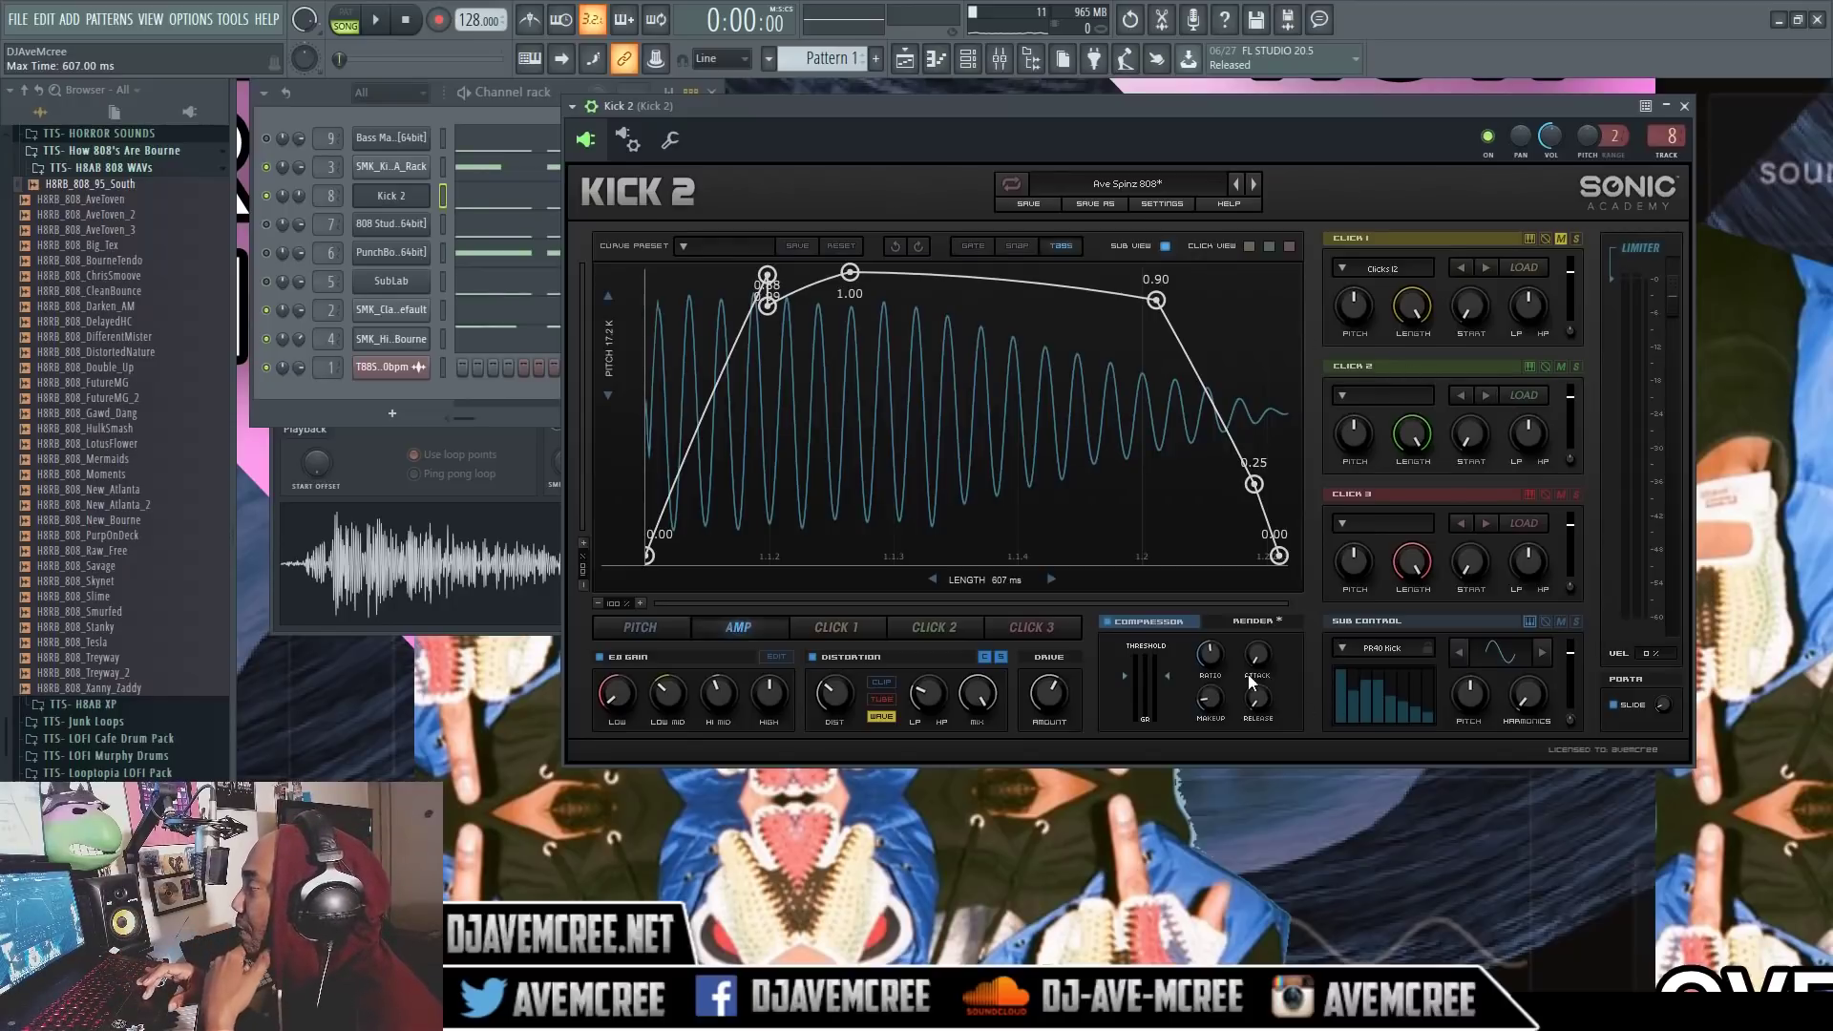
Show Kick 2's render section and generate a rendered waveform of the sound
{"action": "left_click", "coordinate": [1241, 626]}
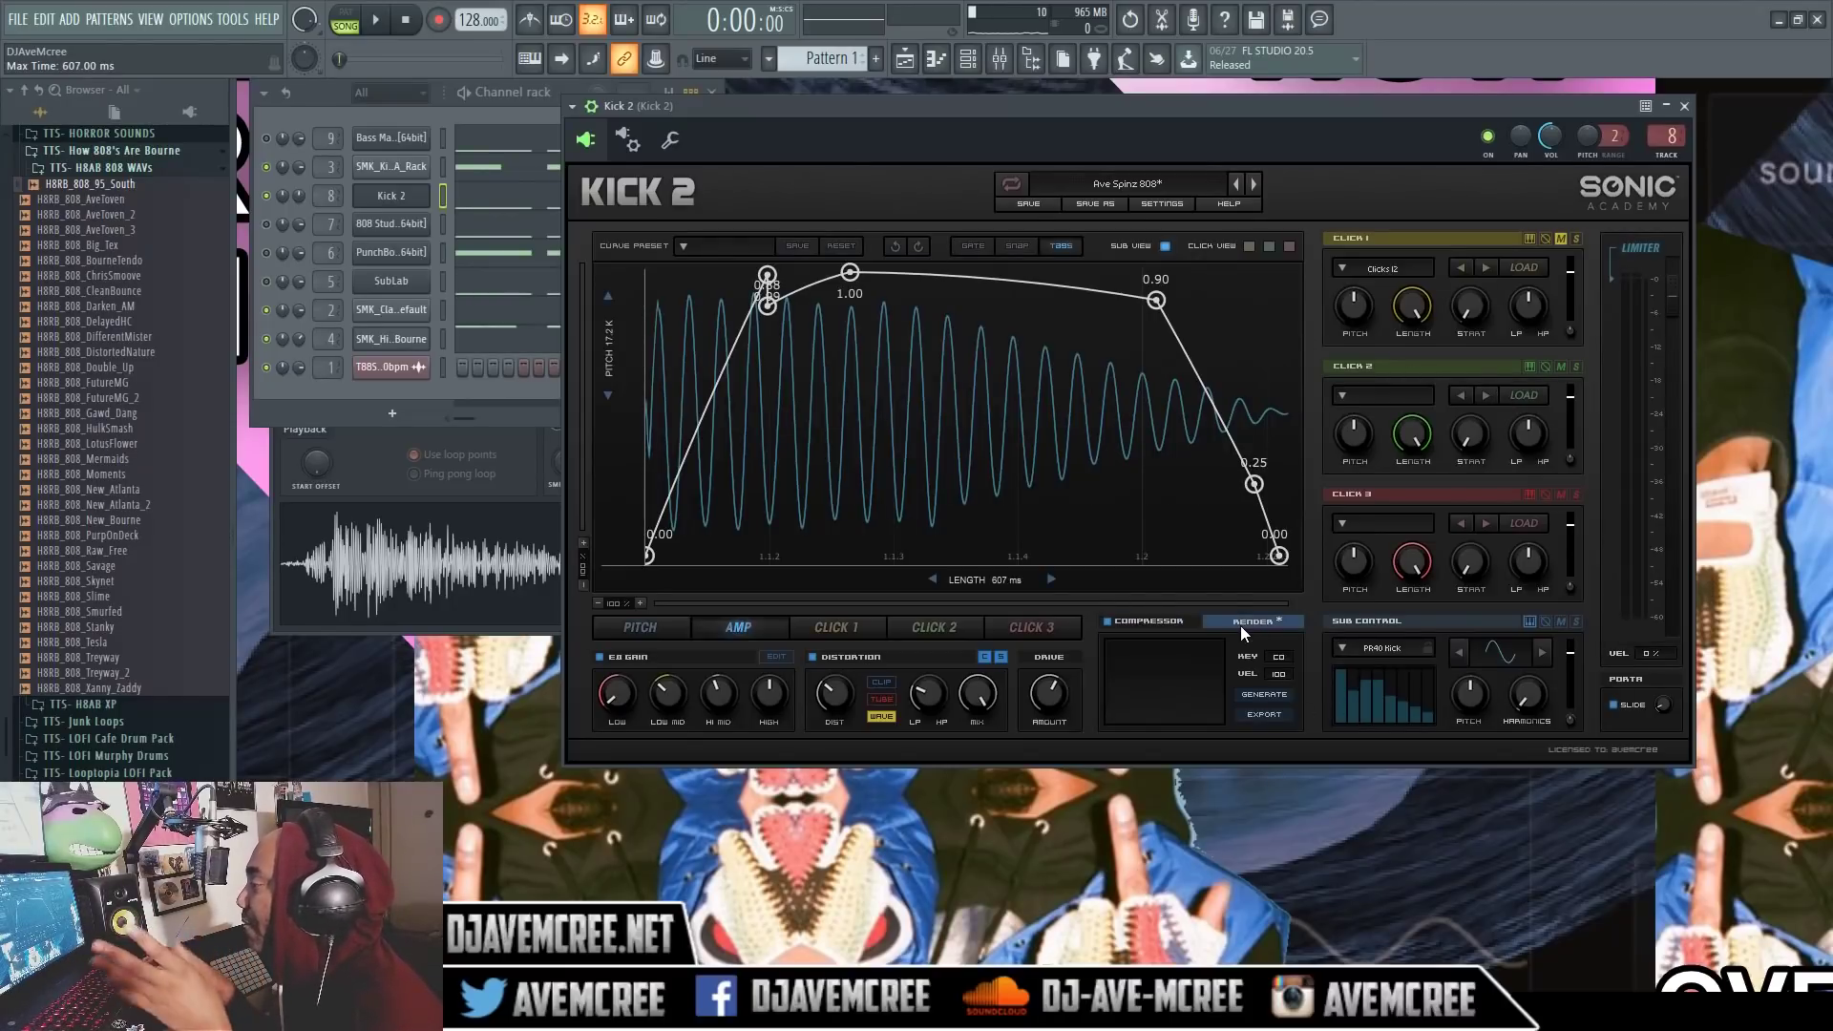
{"action": "left_click", "coordinate": [1256, 695]}
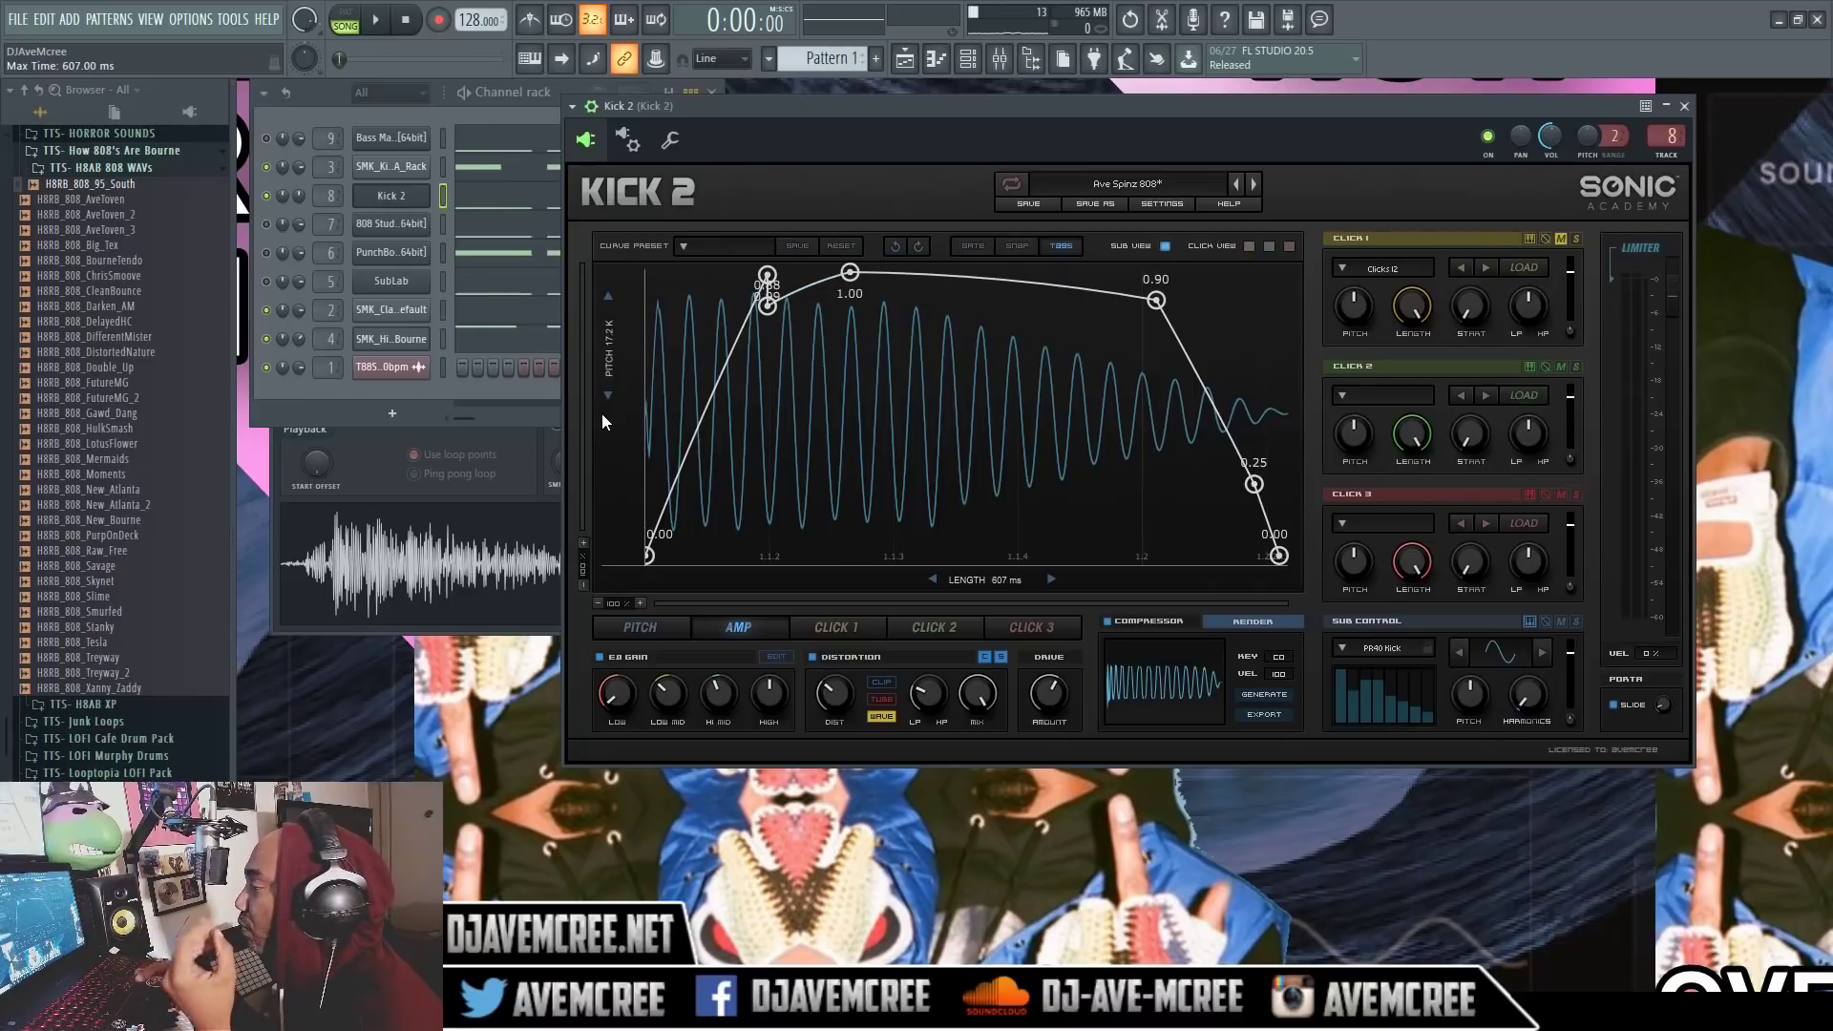
Play the beat, raise Kick 2's distortion amount and compare the Clip and Tube distortion types
{"action": "left_click", "coordinate": [888, 681]}
{"action": "key", "text": "space"}
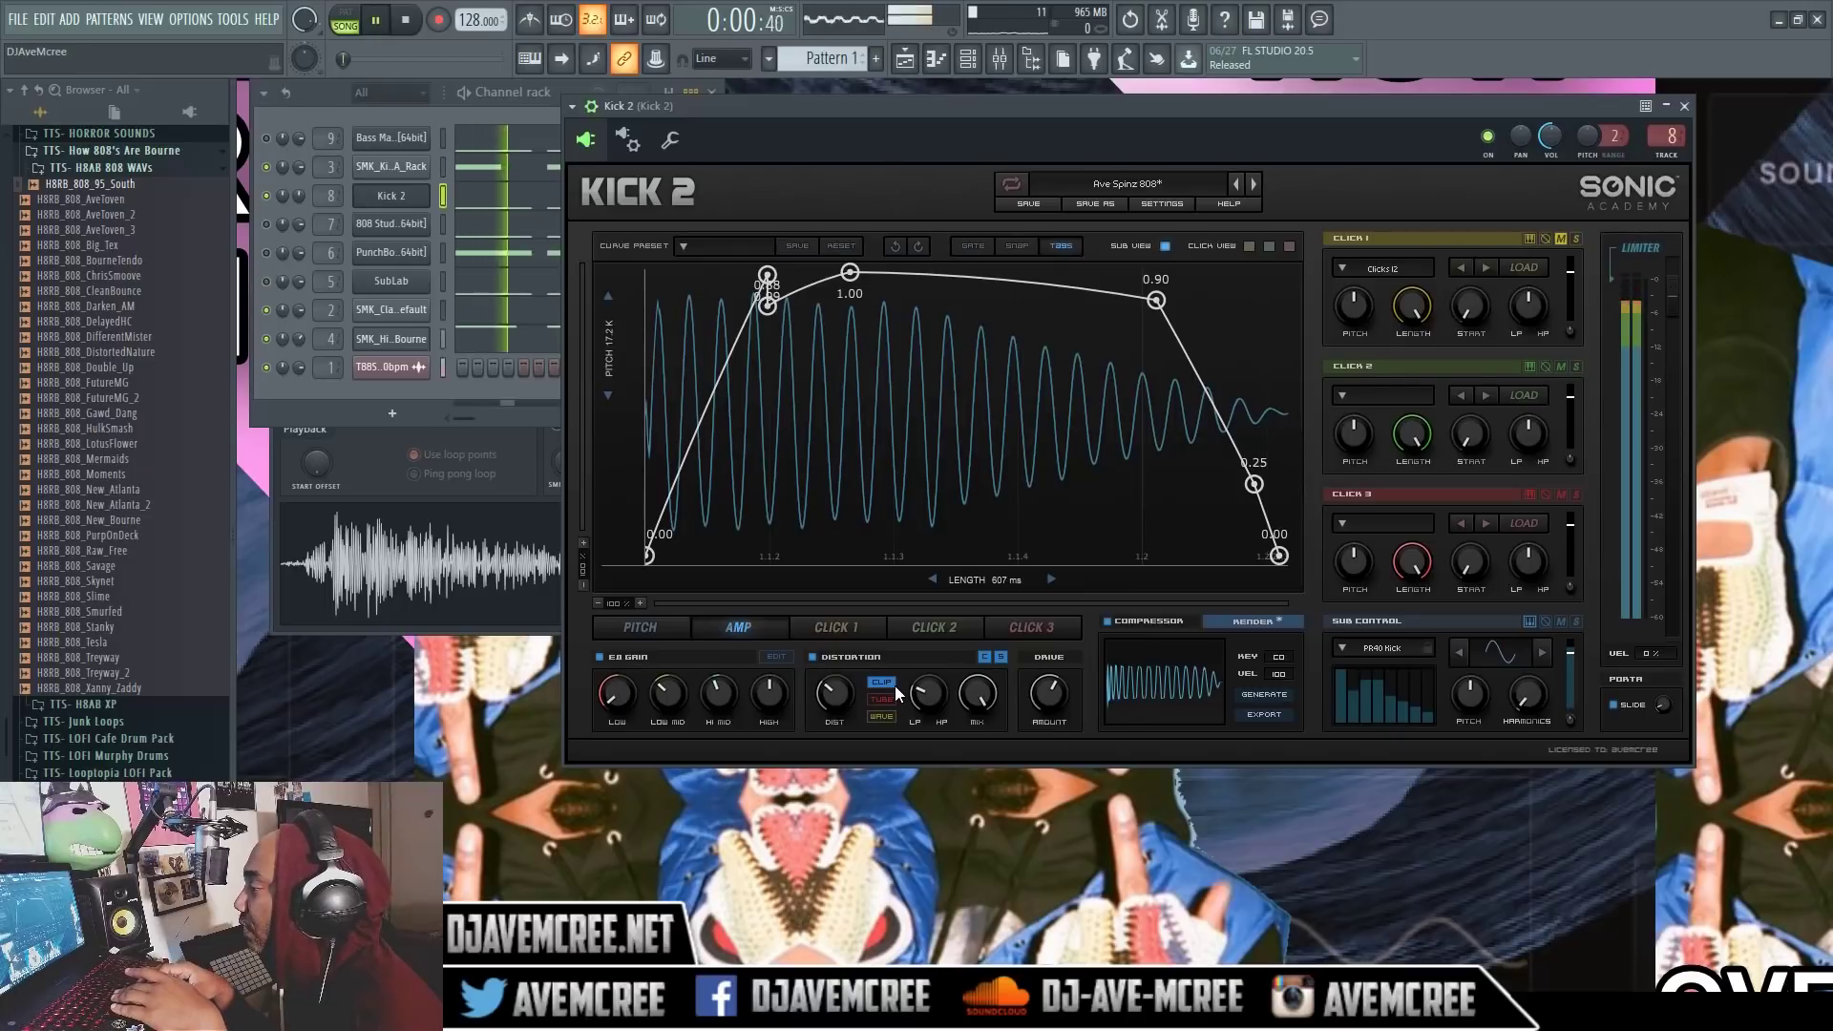
{"action": "left_click_drag", "start_coordinate": [831, 691], "coordinate": [827, 599]}
{"action": "left_click", "coordinate": [870, 699]}
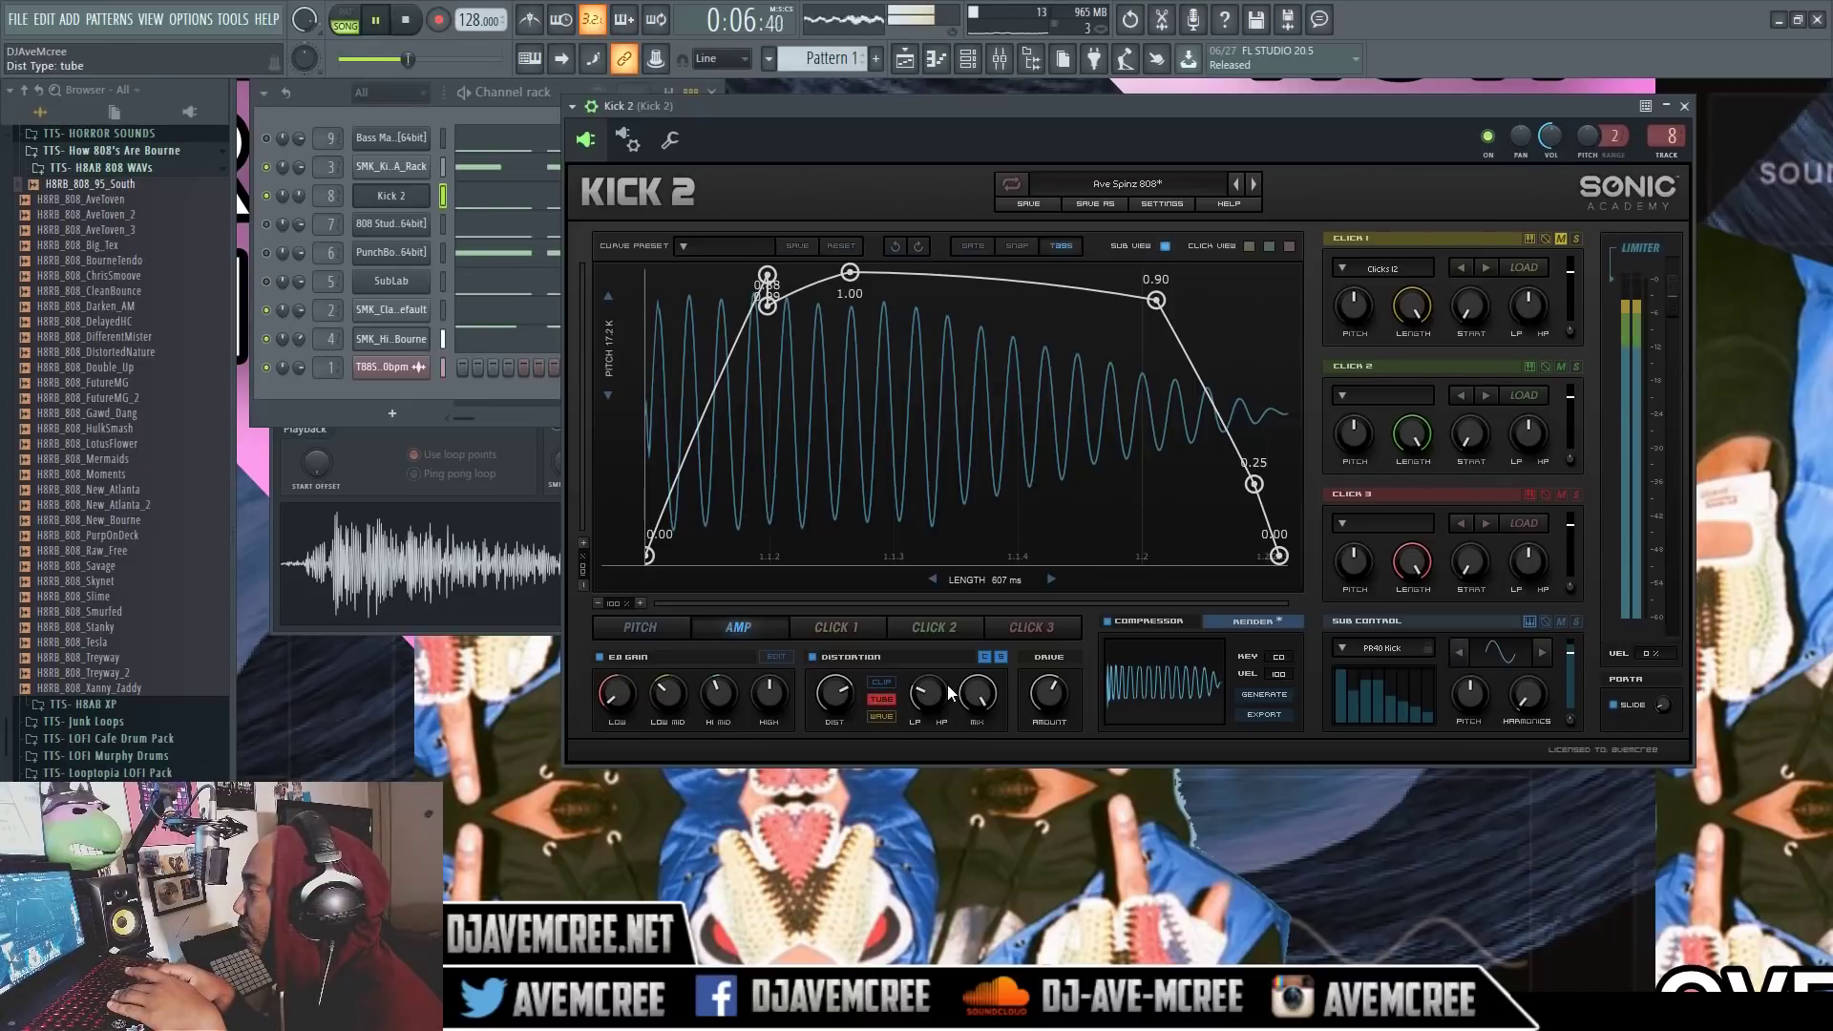
{"action": "left_click", "coordinate": [880, 682]}
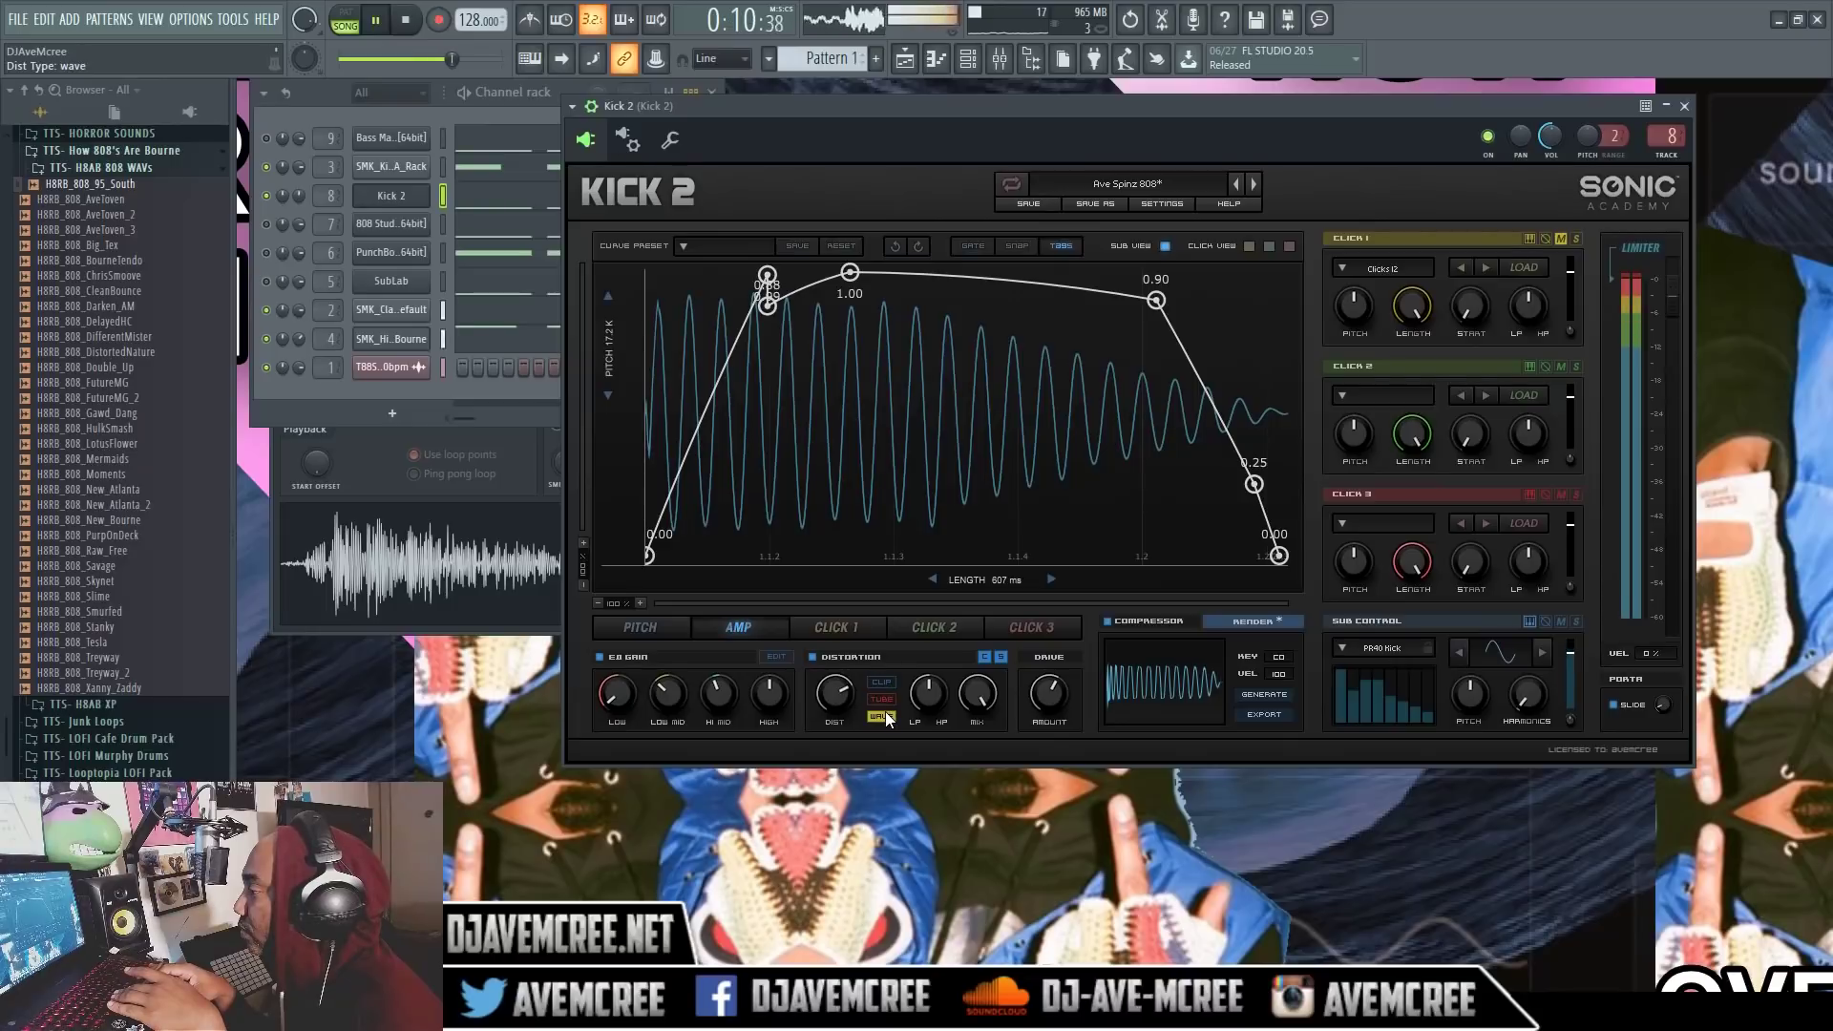
Set Kick 2's distortion type to Wave, lengthen the sound to 1966 ms and stop playback
{"action": "left_click", "coordinate": [880, 716]}
{"action": "left_click_drag", "start_coordinate": [965, 582], "coordinate": [1145, 580]}
{"action": "key", "text": "space"}
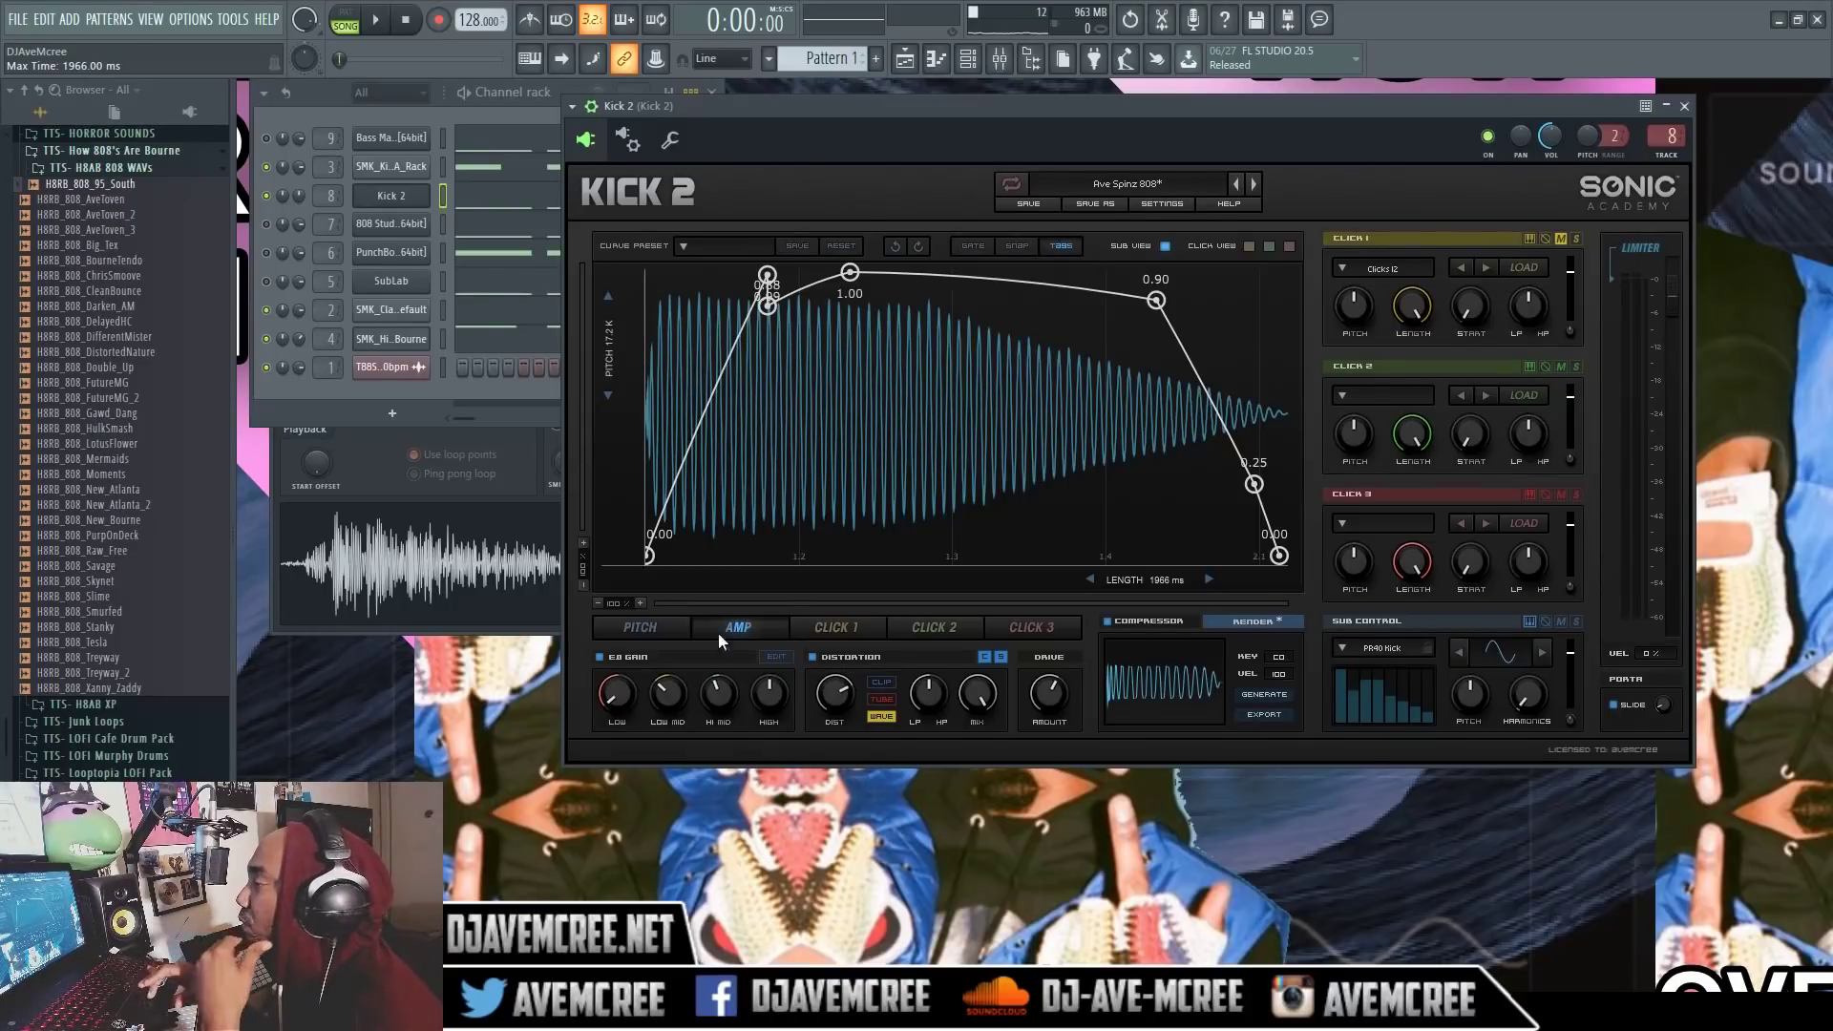
Mute the Kick 2 channel, show the 808 Studio plugin window and unmute its channel
{"action": "left_click", "coordinate": [278, 185]}
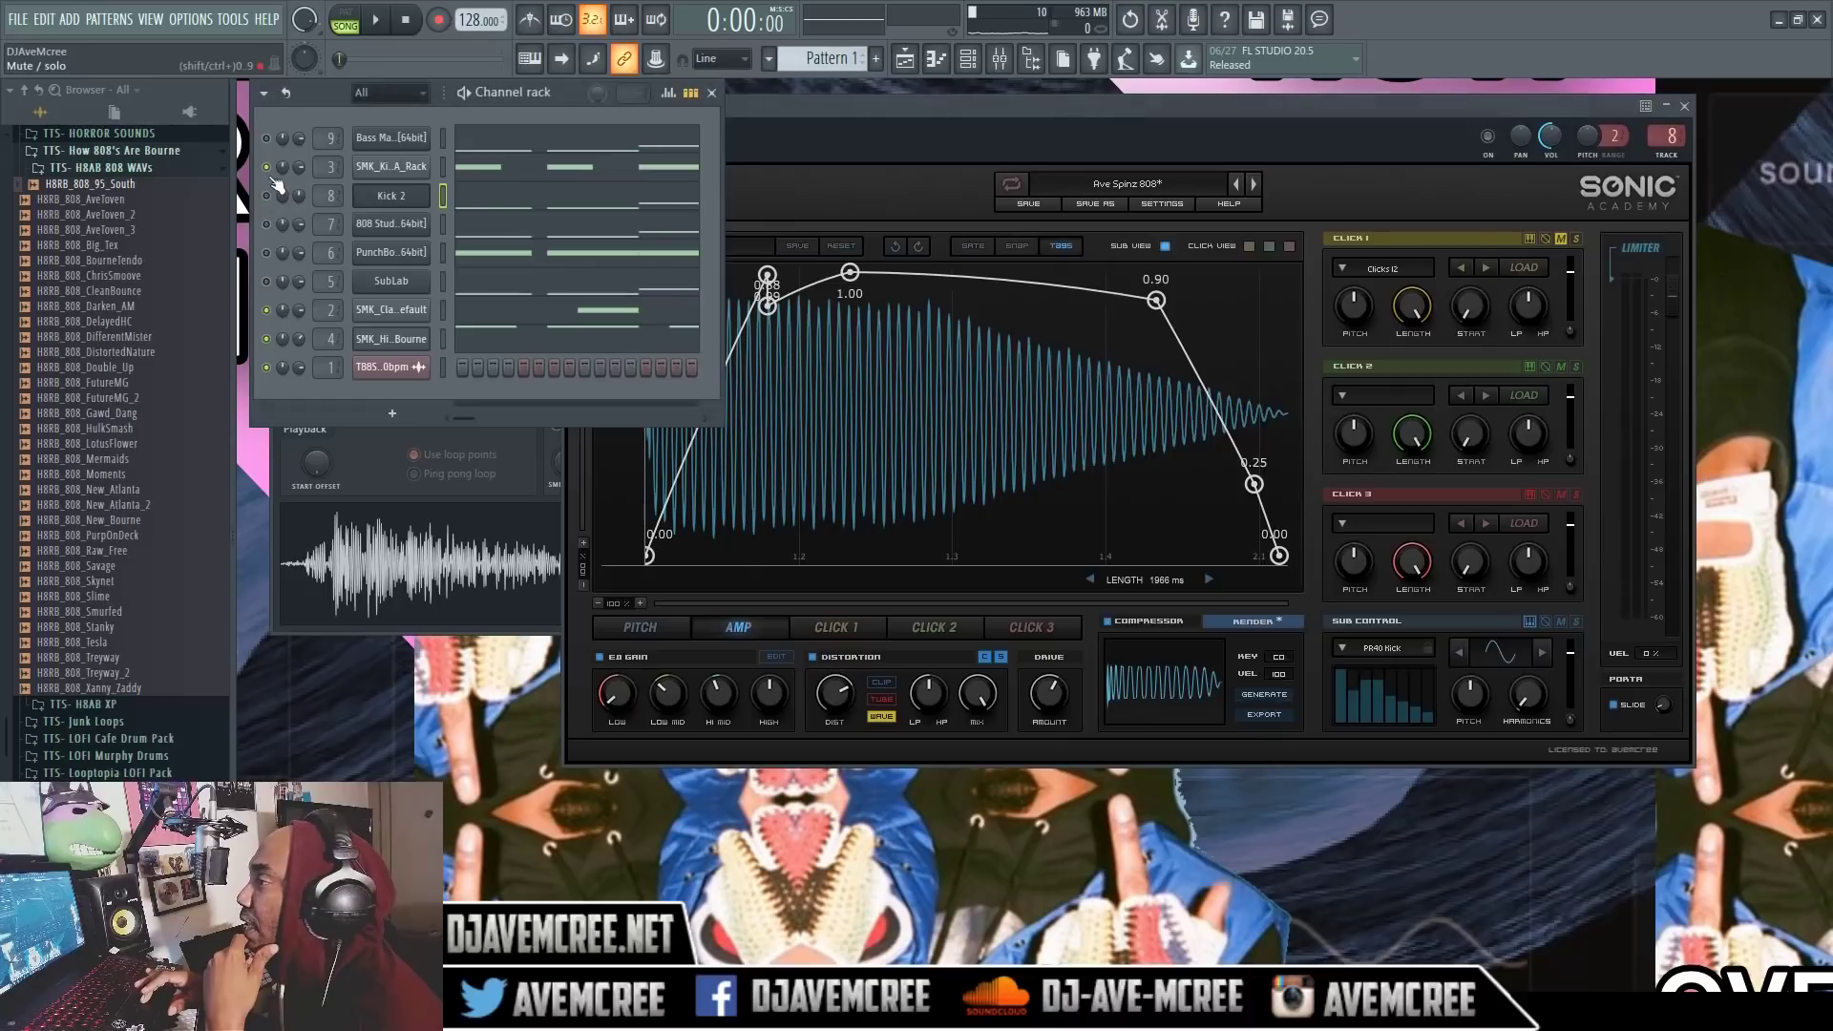
{"action": "left_click", "coordinate": [405, 229]}
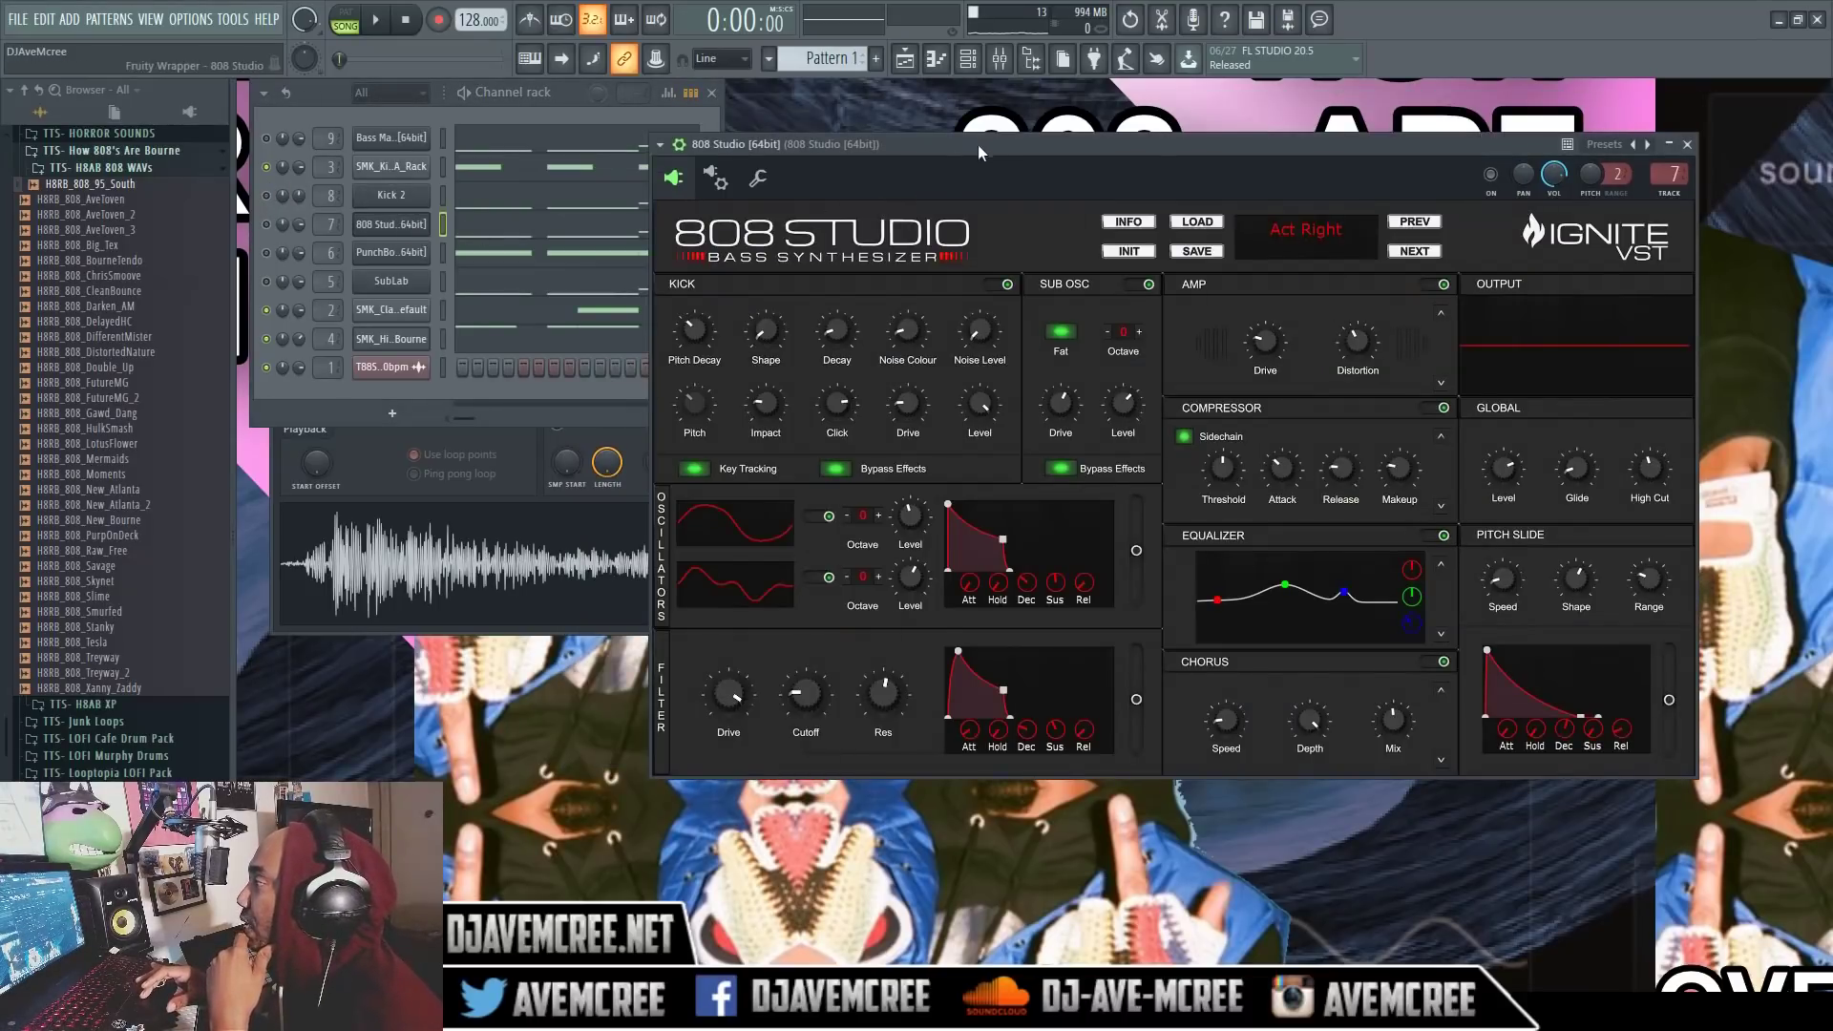
{"action": "left_click_drag", "start_coordinate": [987, 141], "coordinate": [1004, 134]}
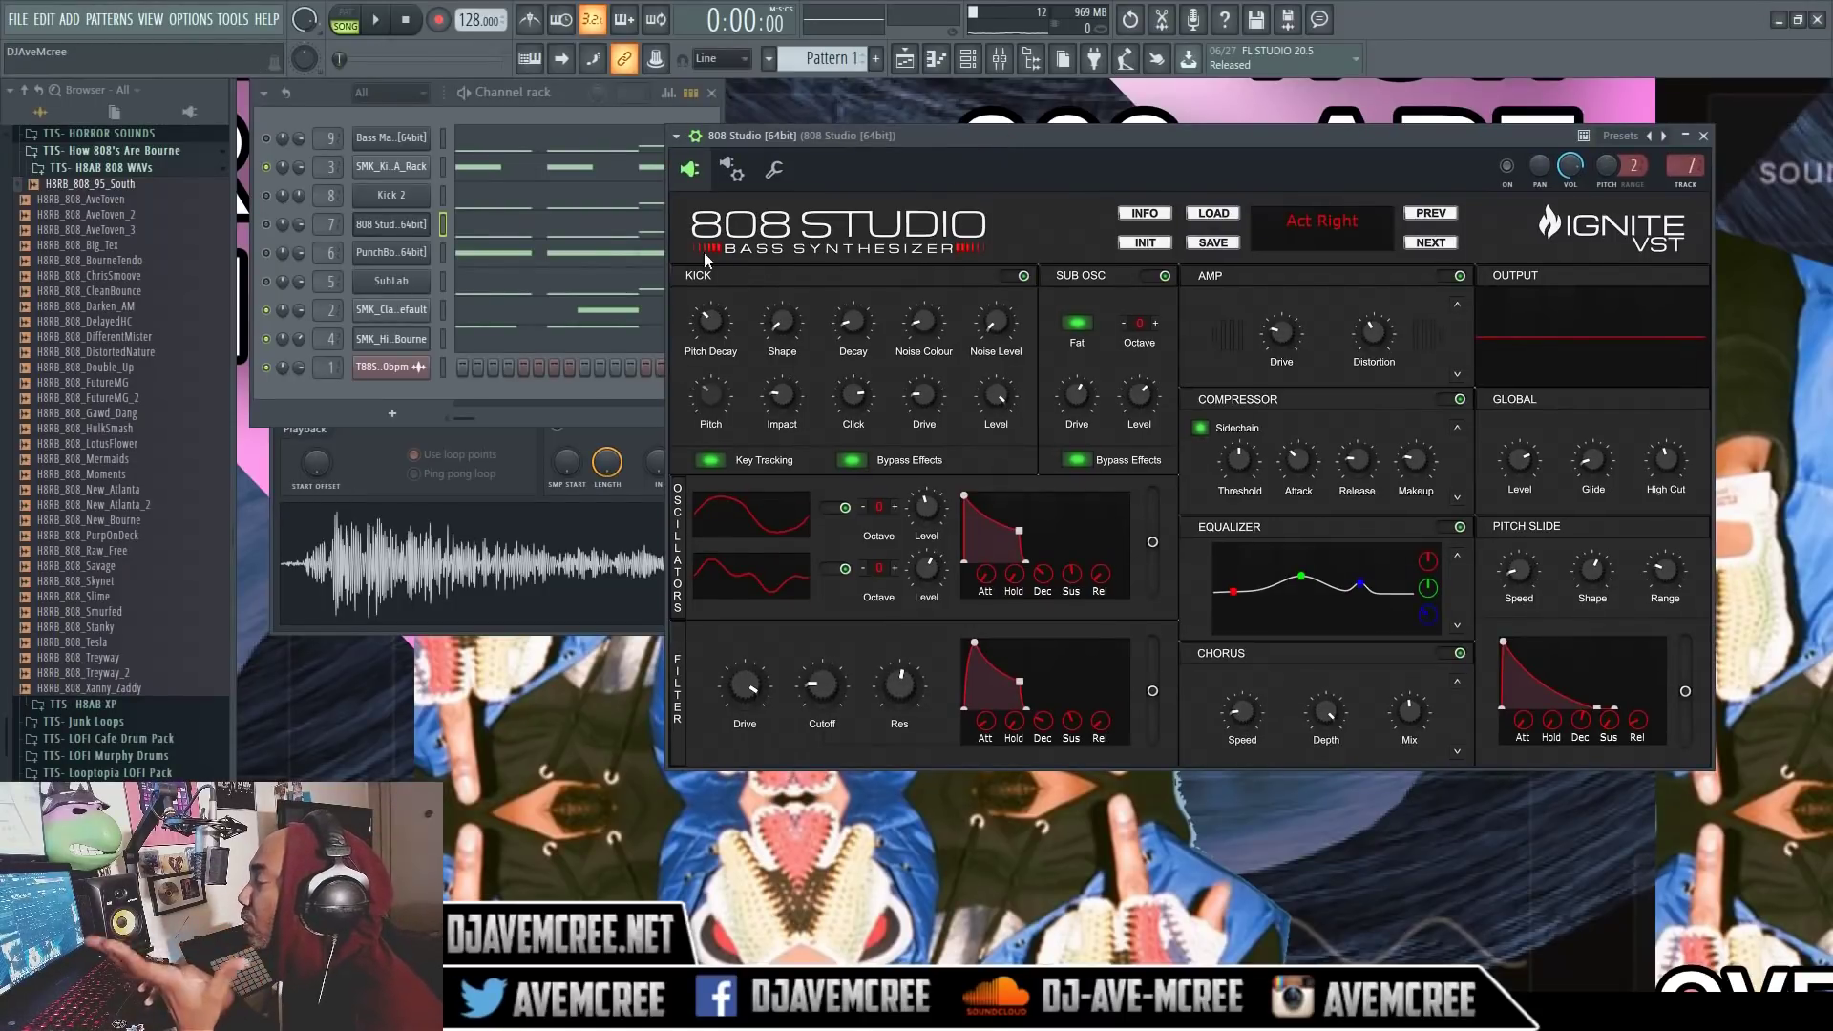
{"action": "left_click", "coordinate": [274, 227]}
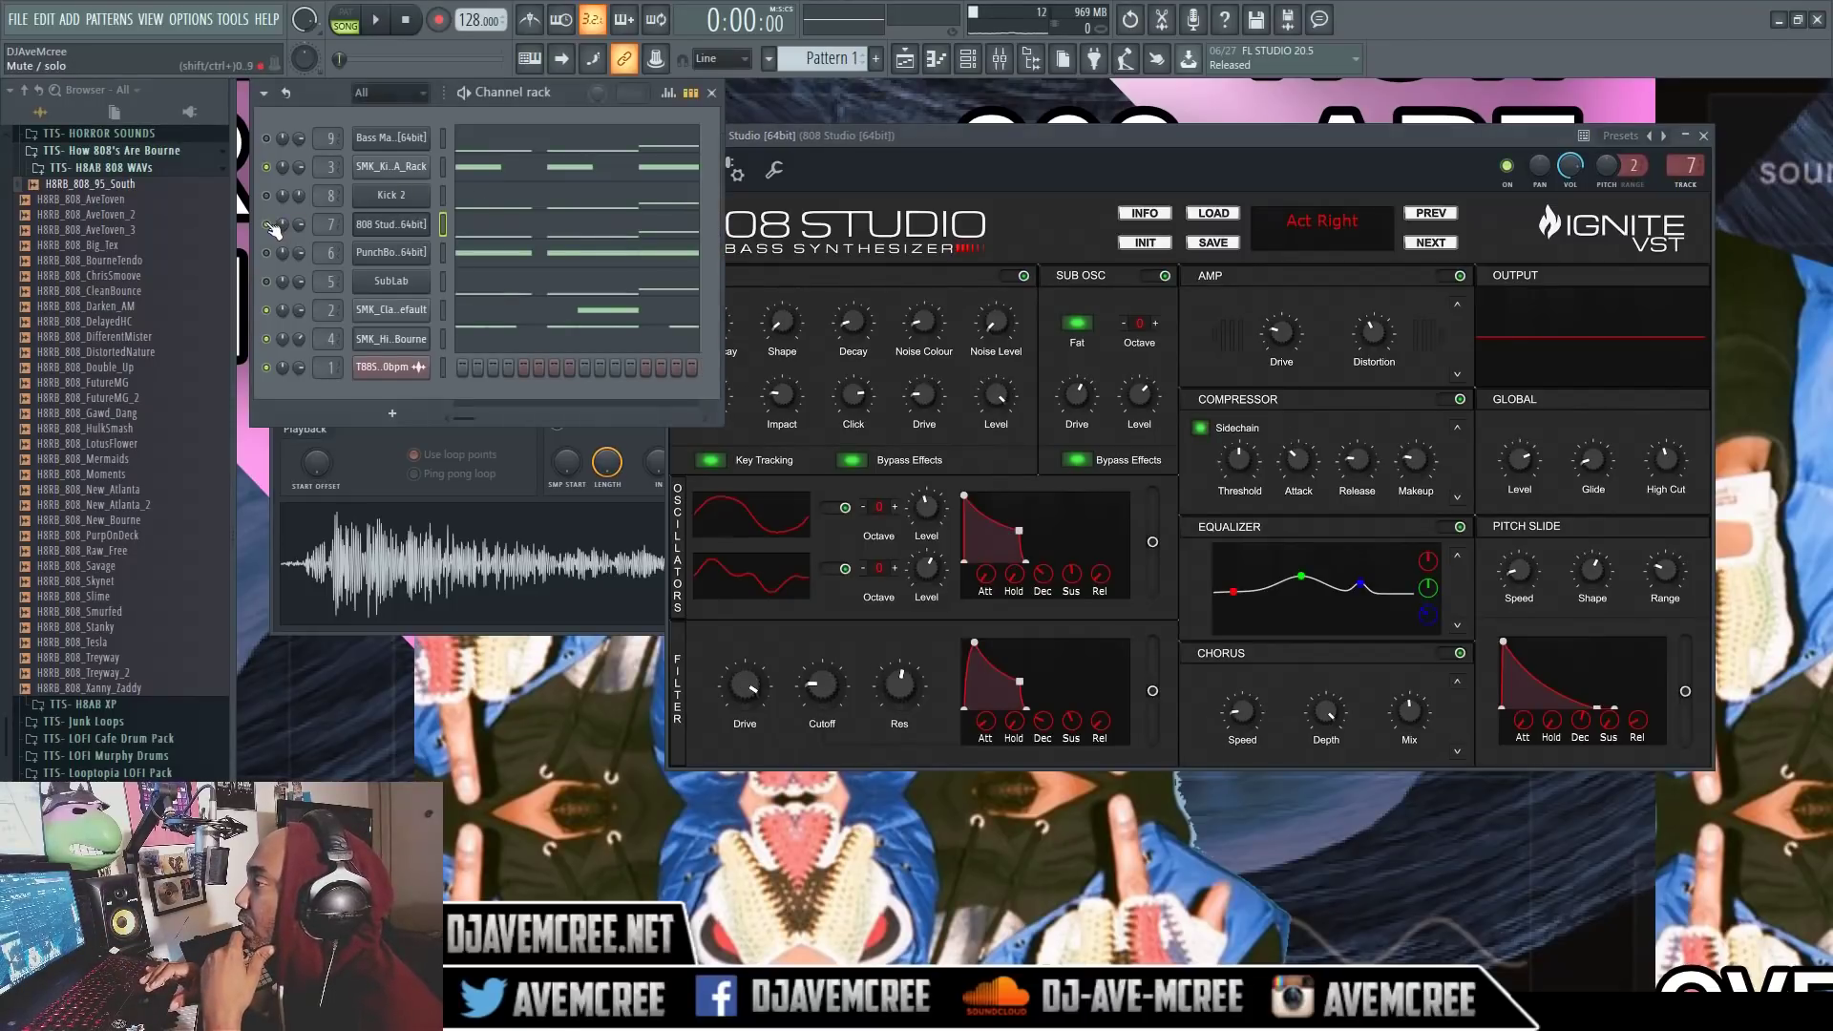
{"action": "left_click", "coordinate": [959, 134]}
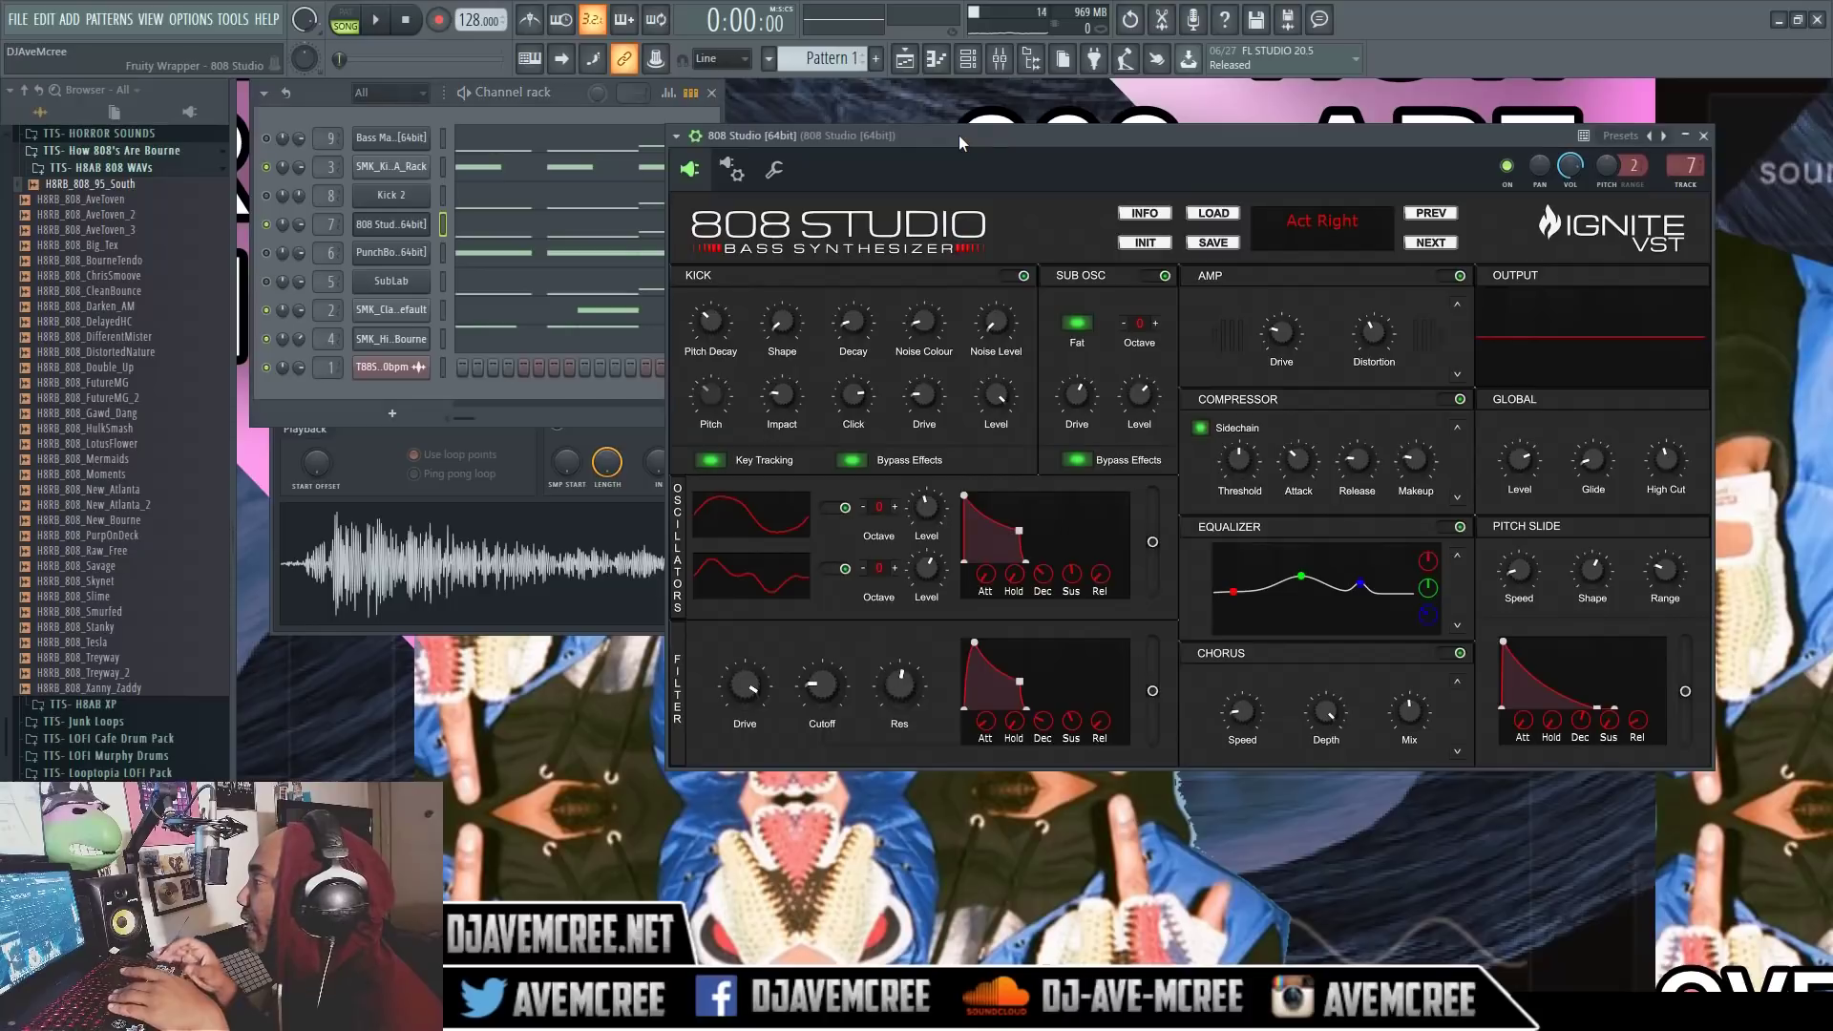
Play the beat with 808 Studio, go back to the 80's Monster preset, initialize the patch and stop playback
{"action": "key", "text": "space"}
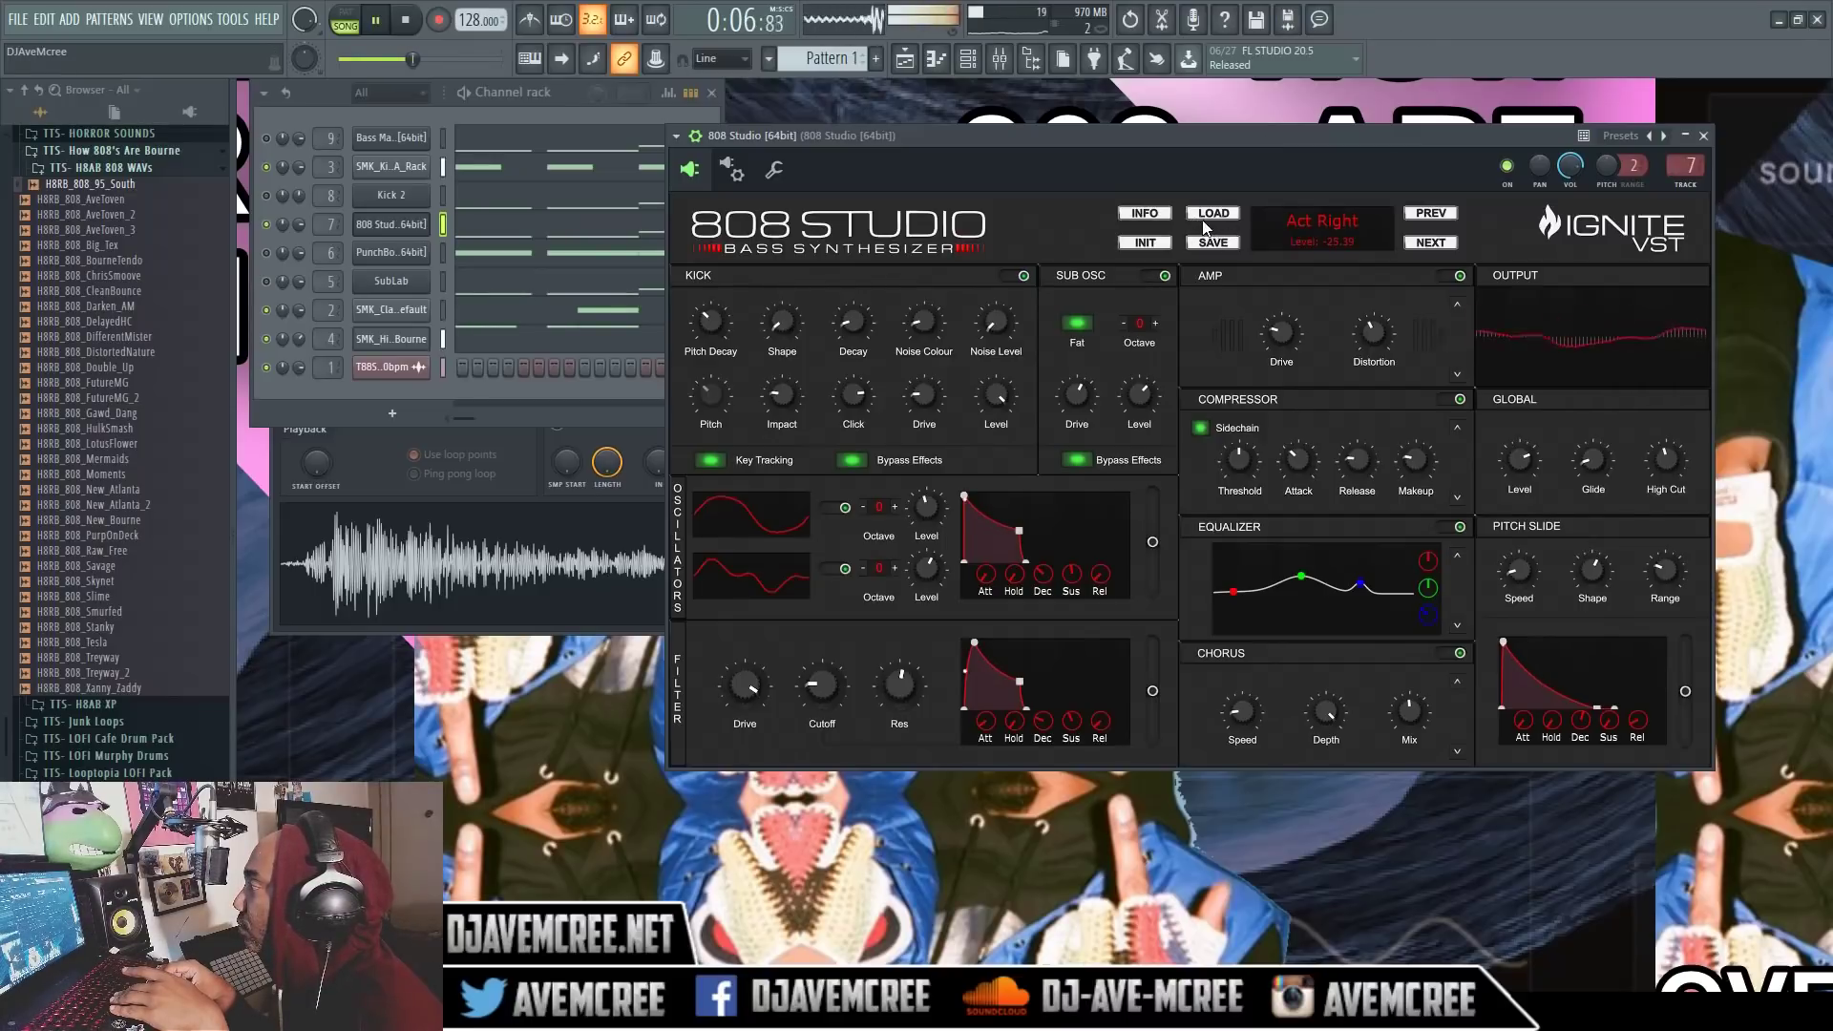
{"action": "left_click", "coordinate": [1429, 216]}
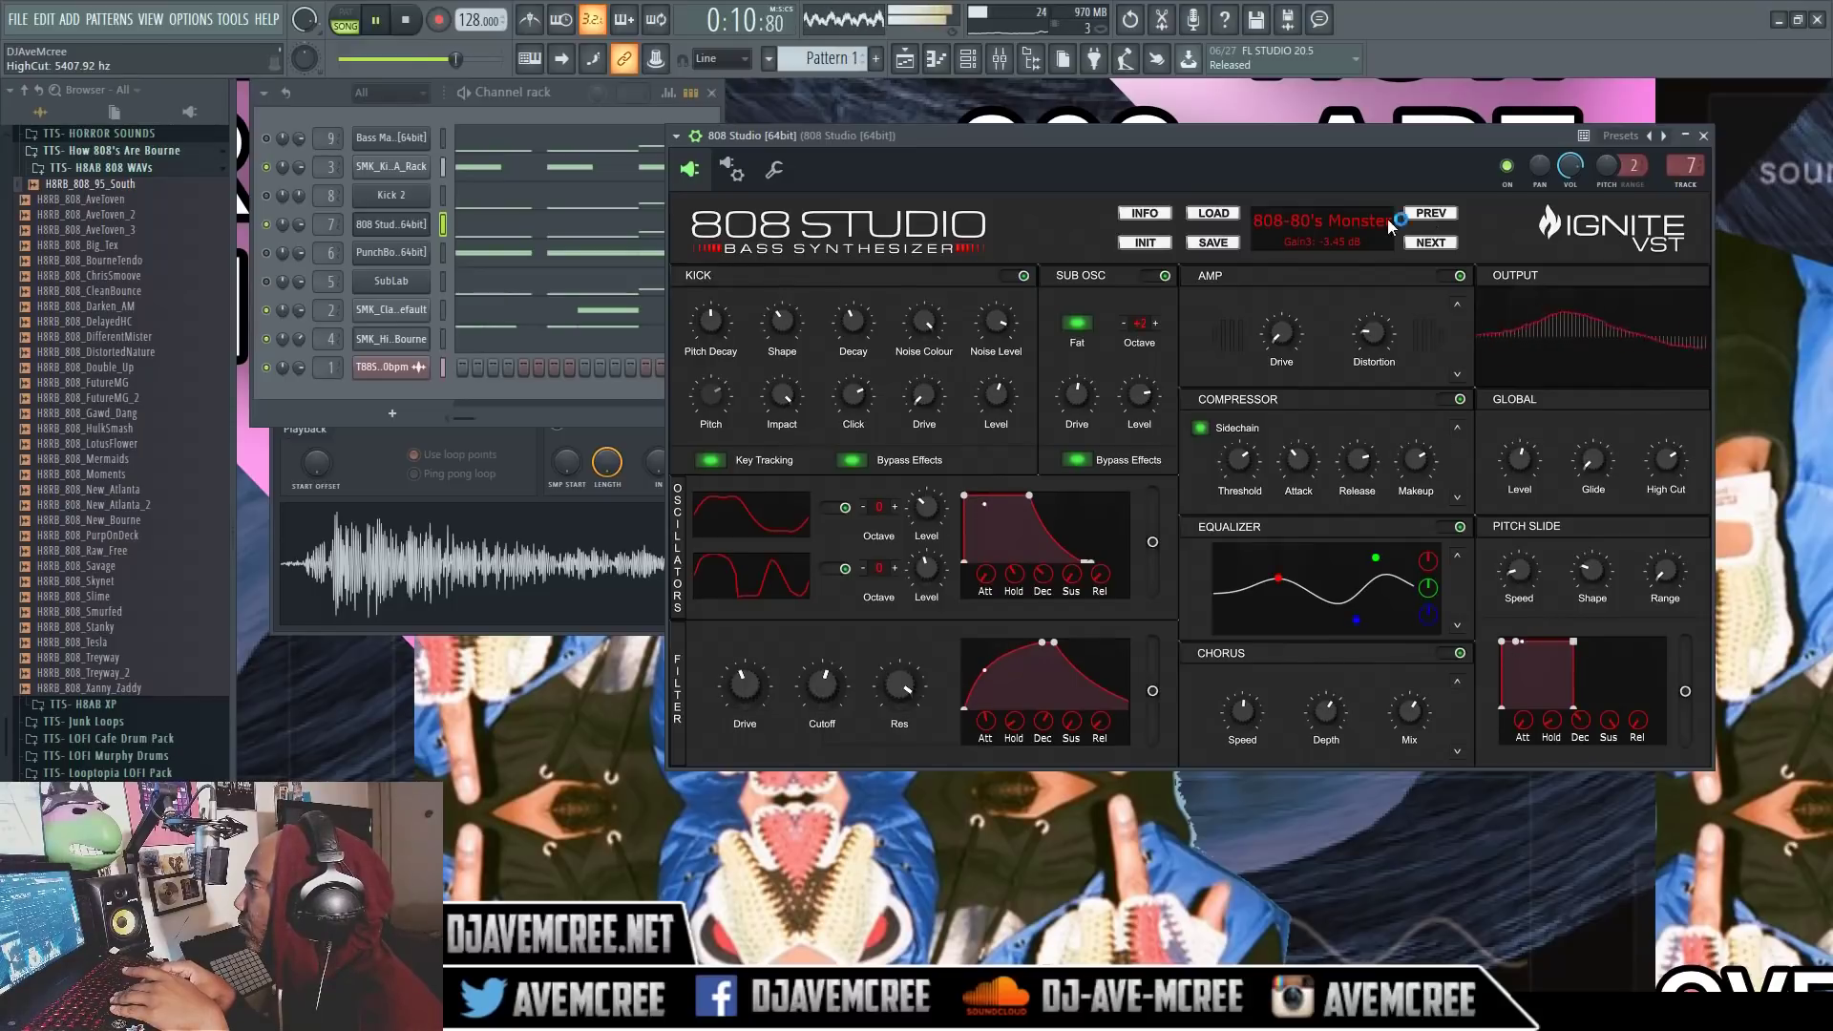
{"action": "left_click", "coordinate": [1162, 247]}
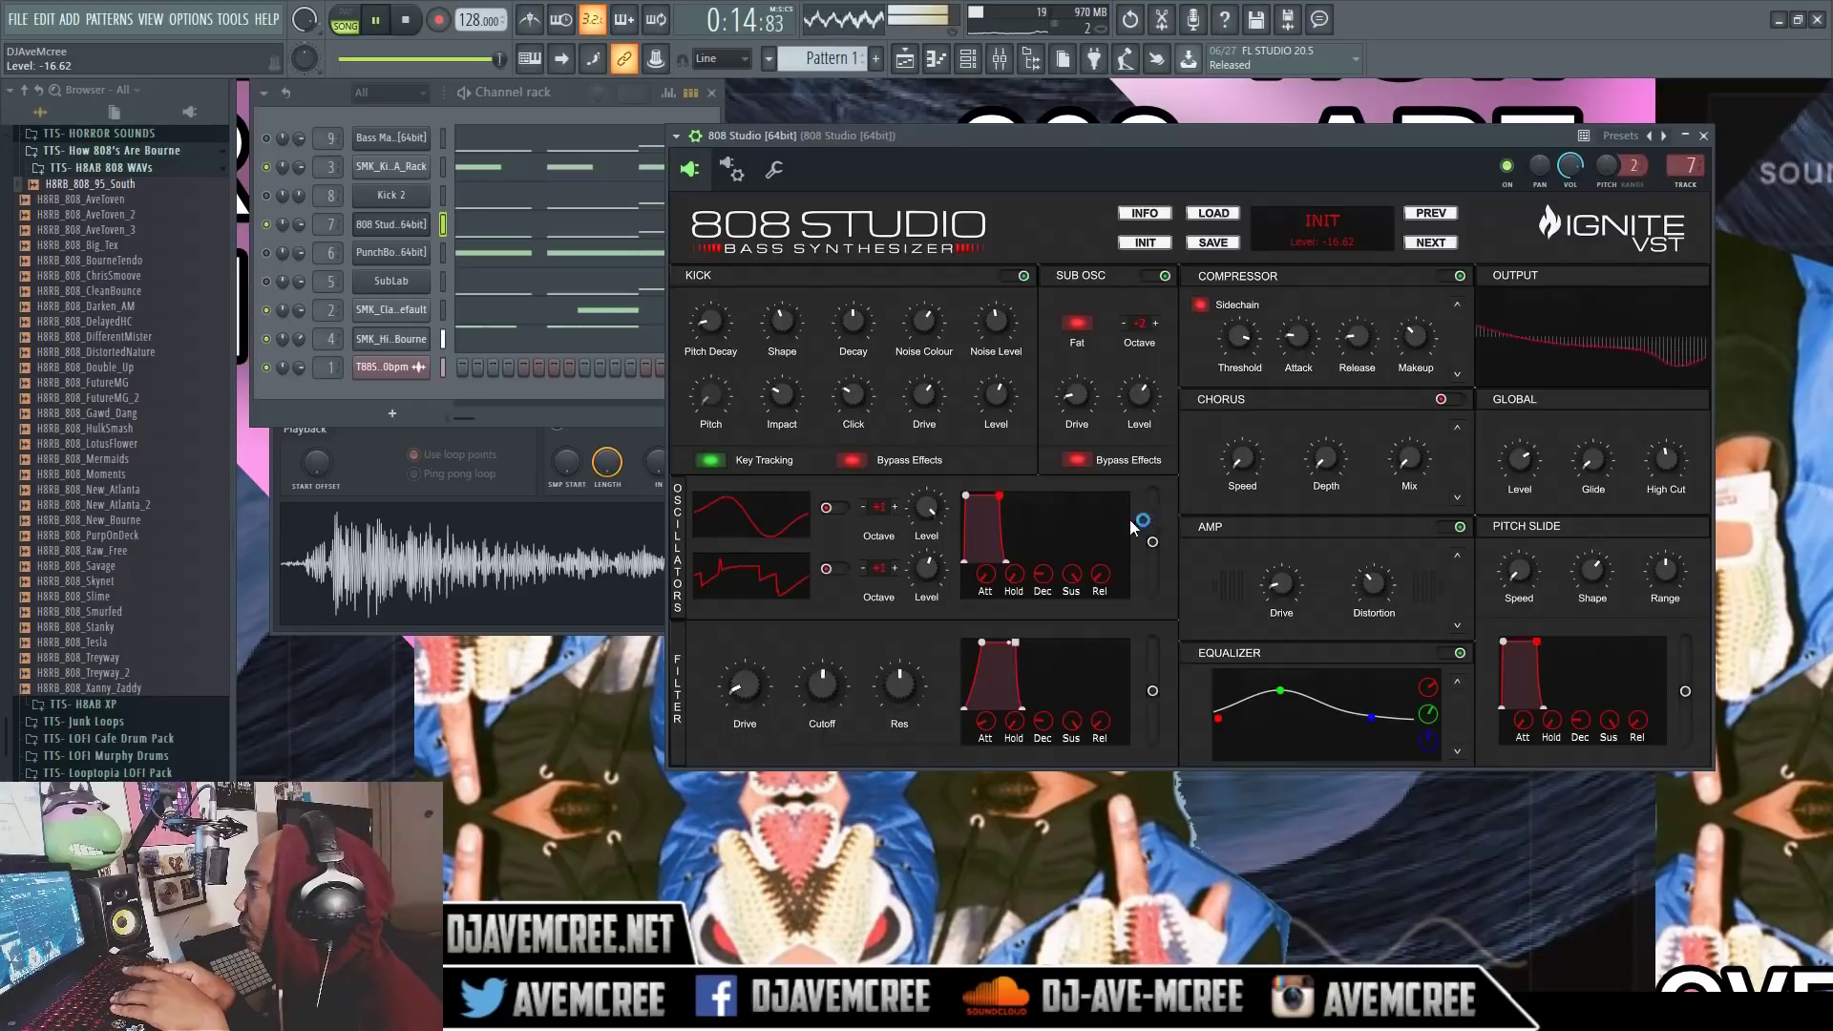
{"action": "key", "text": "space"}
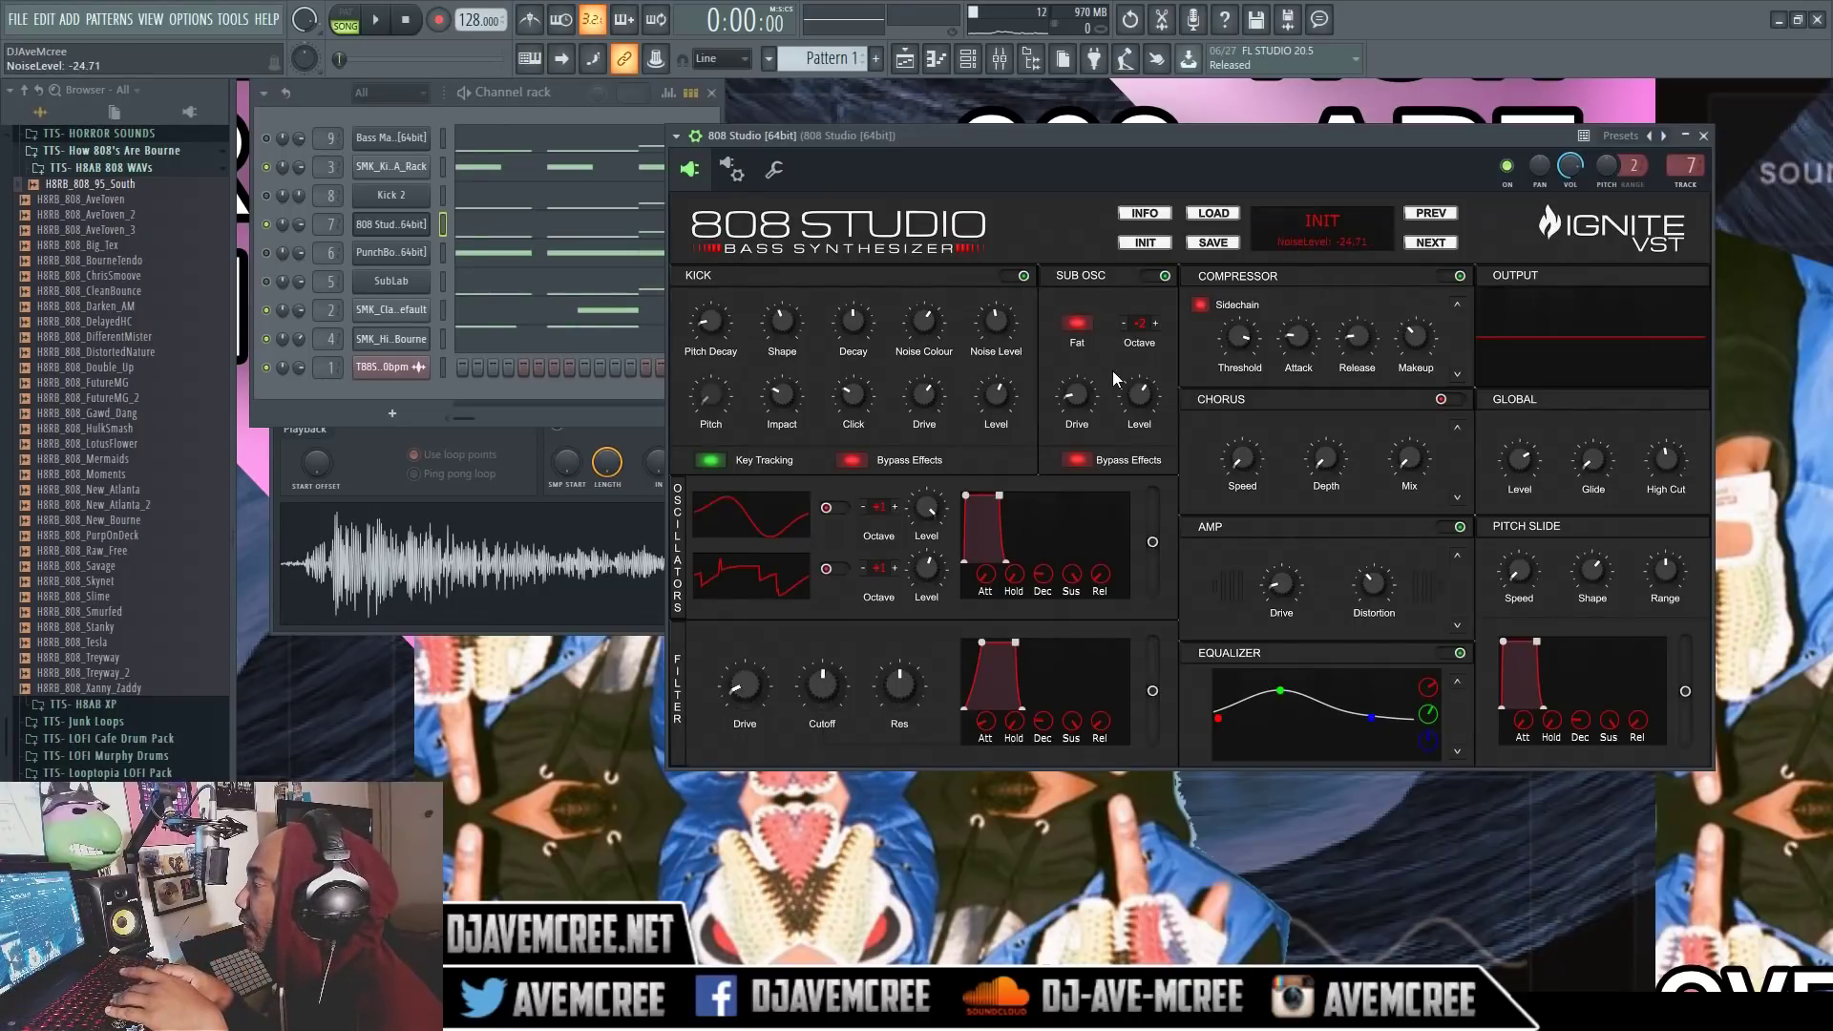
Play the beat with 808 Studio's INIT patch, toggle the SMK kick channel's mute and stop playback
{"action": "key", "text": "space"}
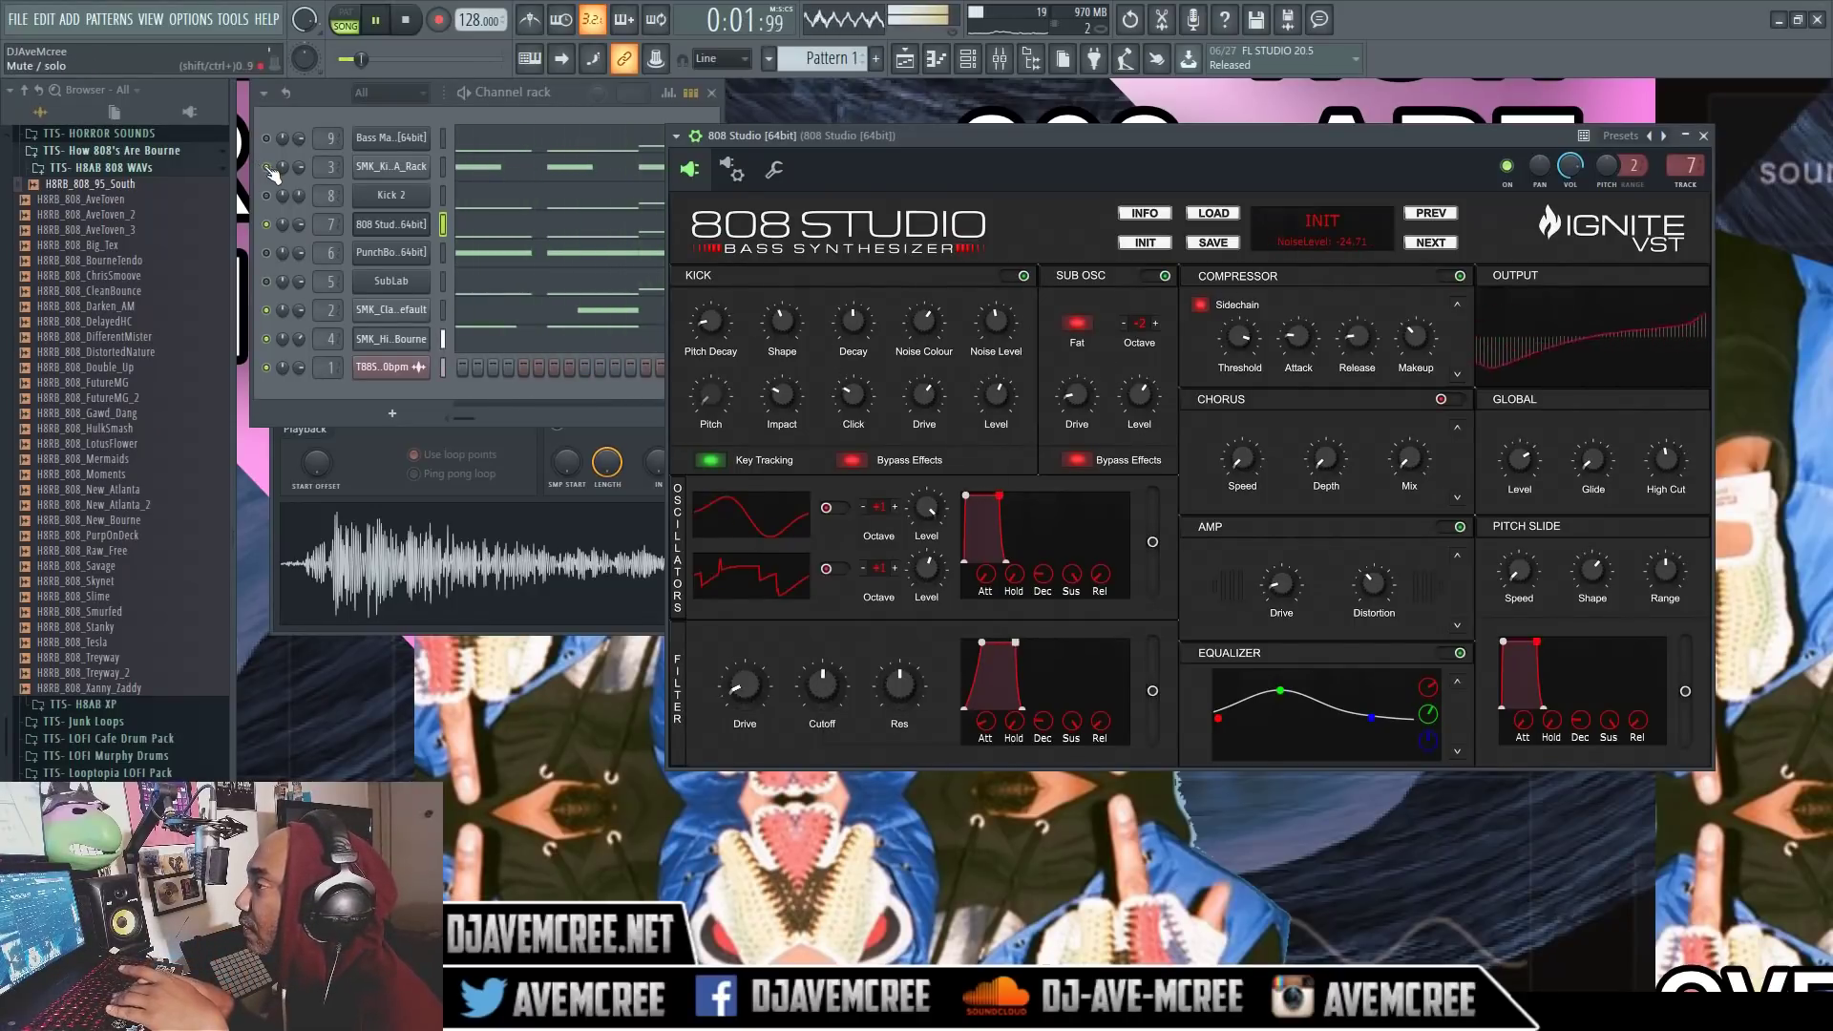
{"action": "left_click", "coordinate": [271, 168]}
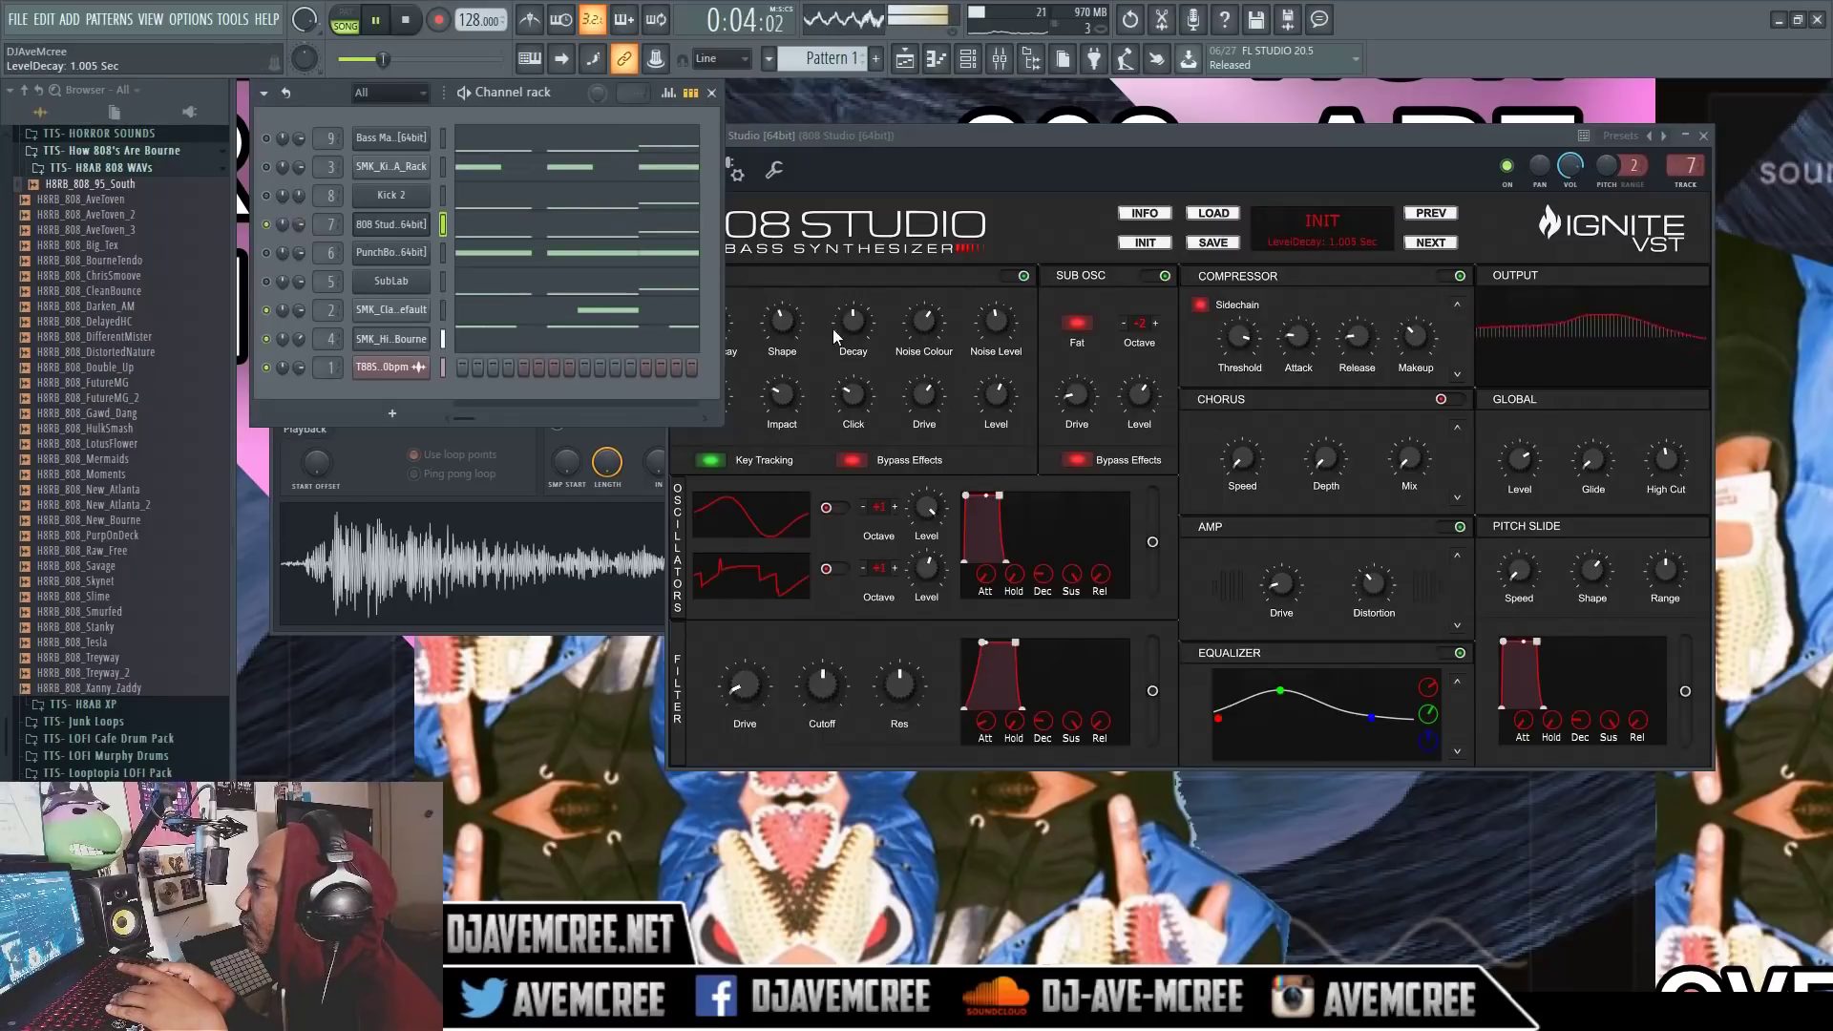
{"action": "key", "text": "space"}
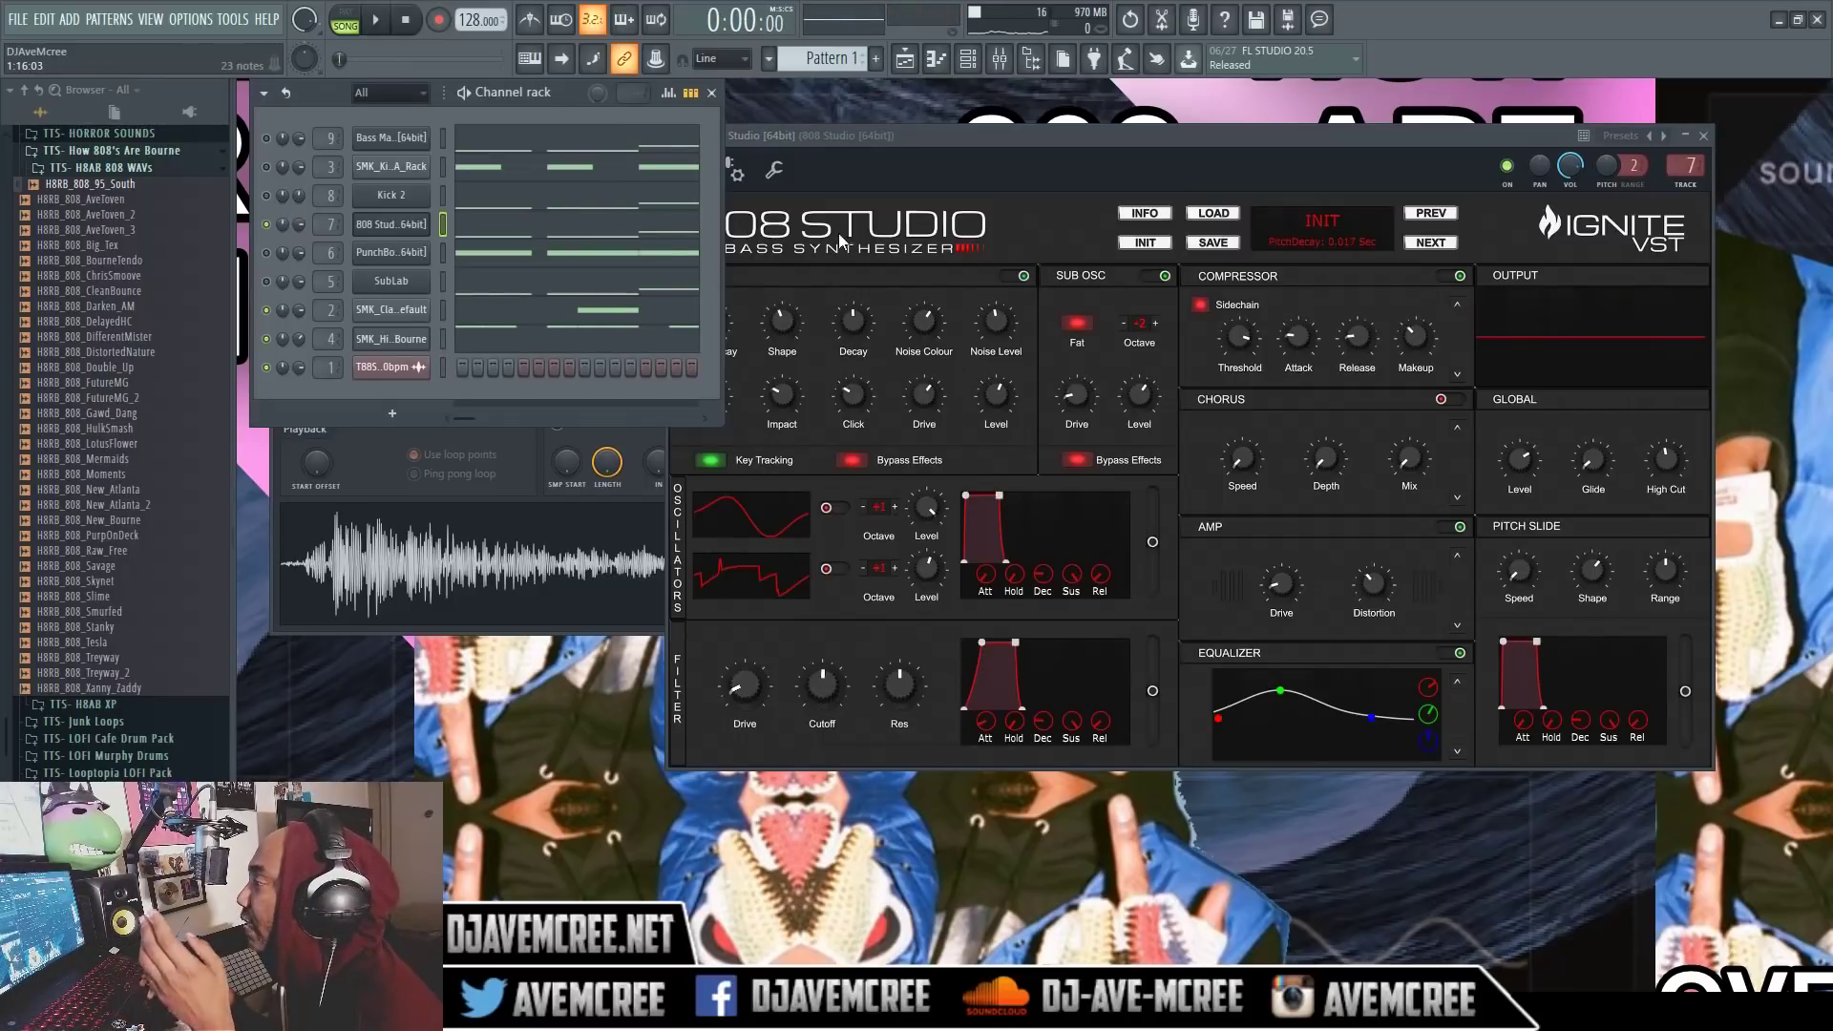
Load 808 Studio's 10TEN Signature 1 preset, play the beat and toggle the SMK kick channel's mute
{"action": "left_click", "coordinate": [954, 141]}
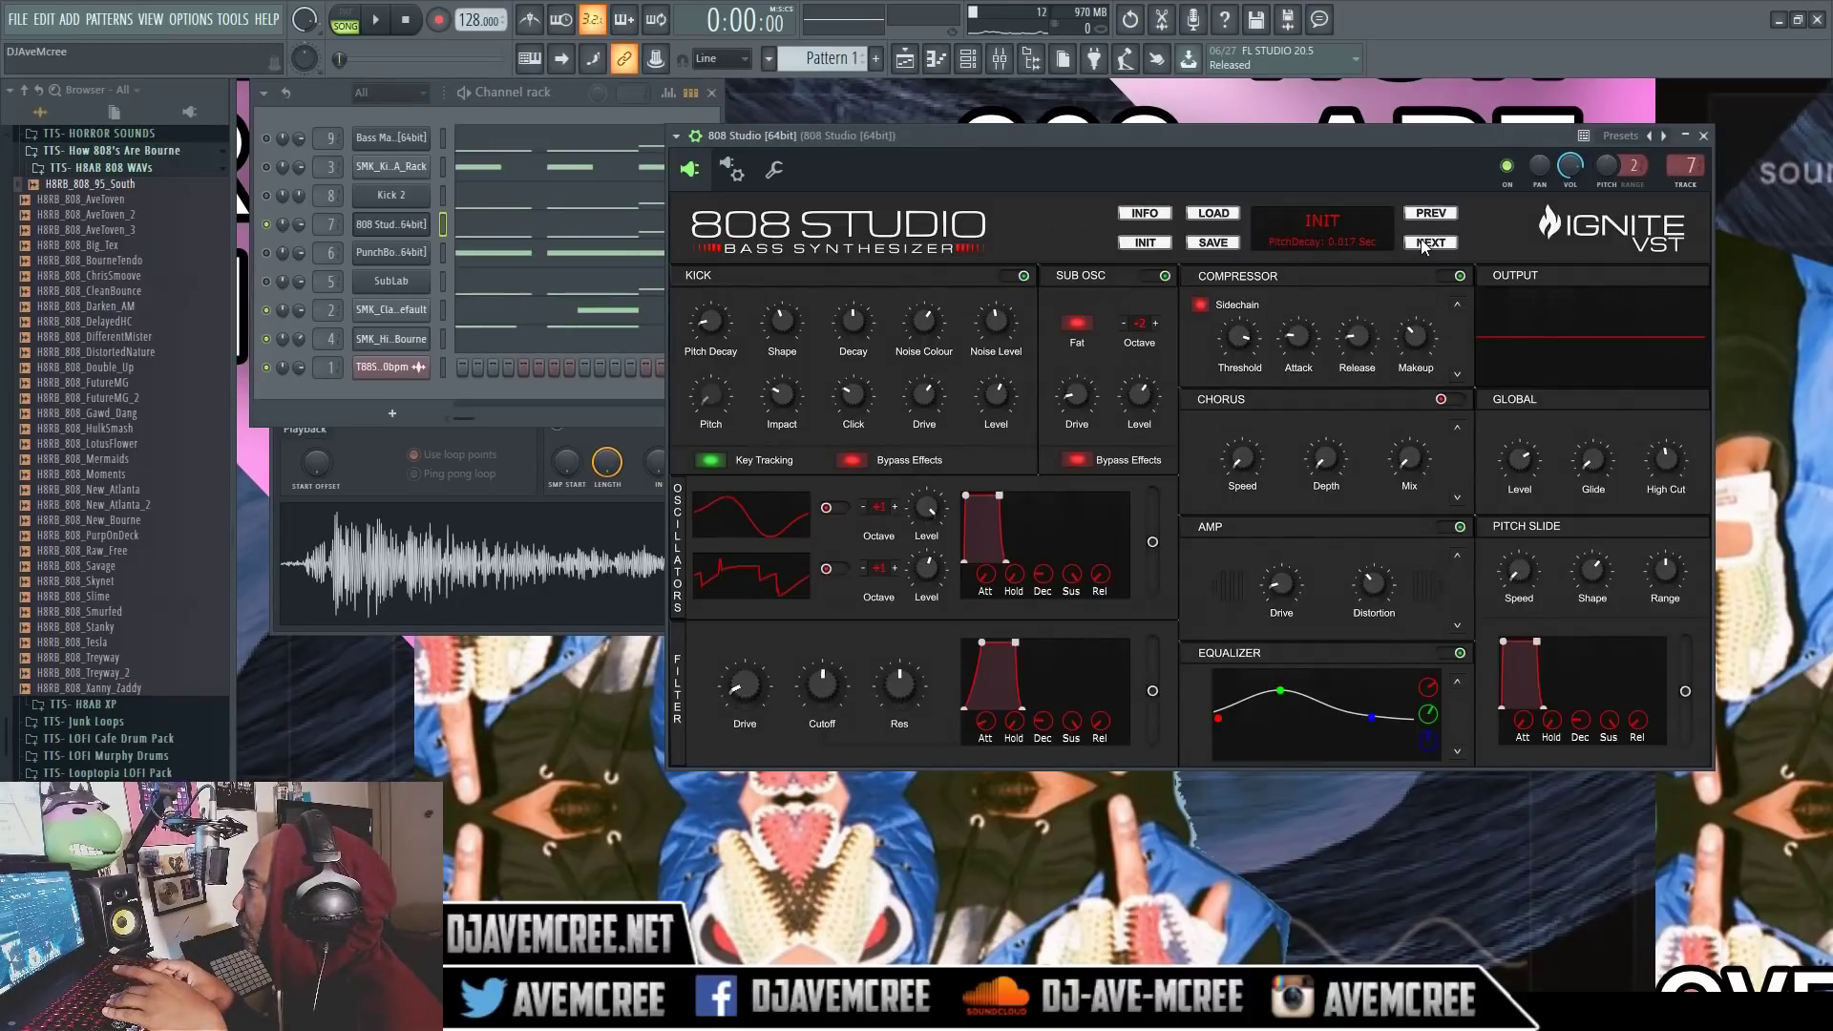
{"action": "left_click", "coordinate": [1214, 214]}
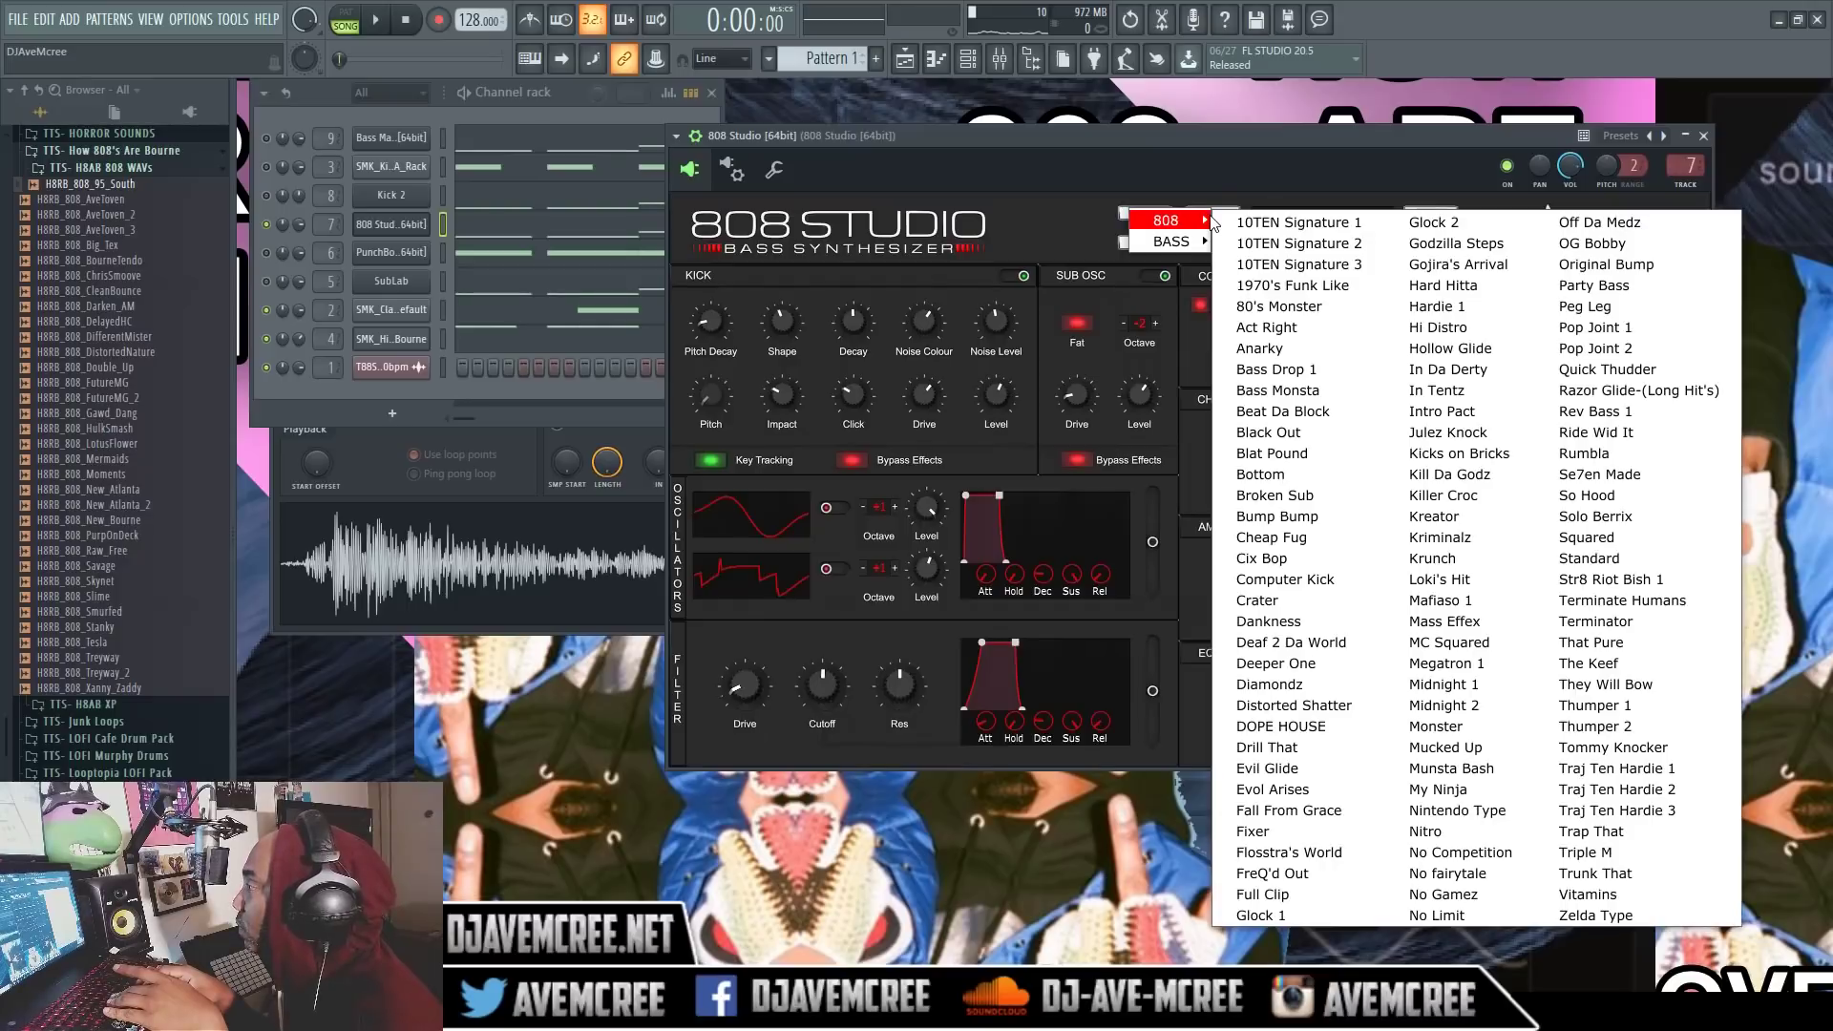
{"action": "left_click", "coordinate": [1271, 228]}
{"action": "key", "text": "space"}
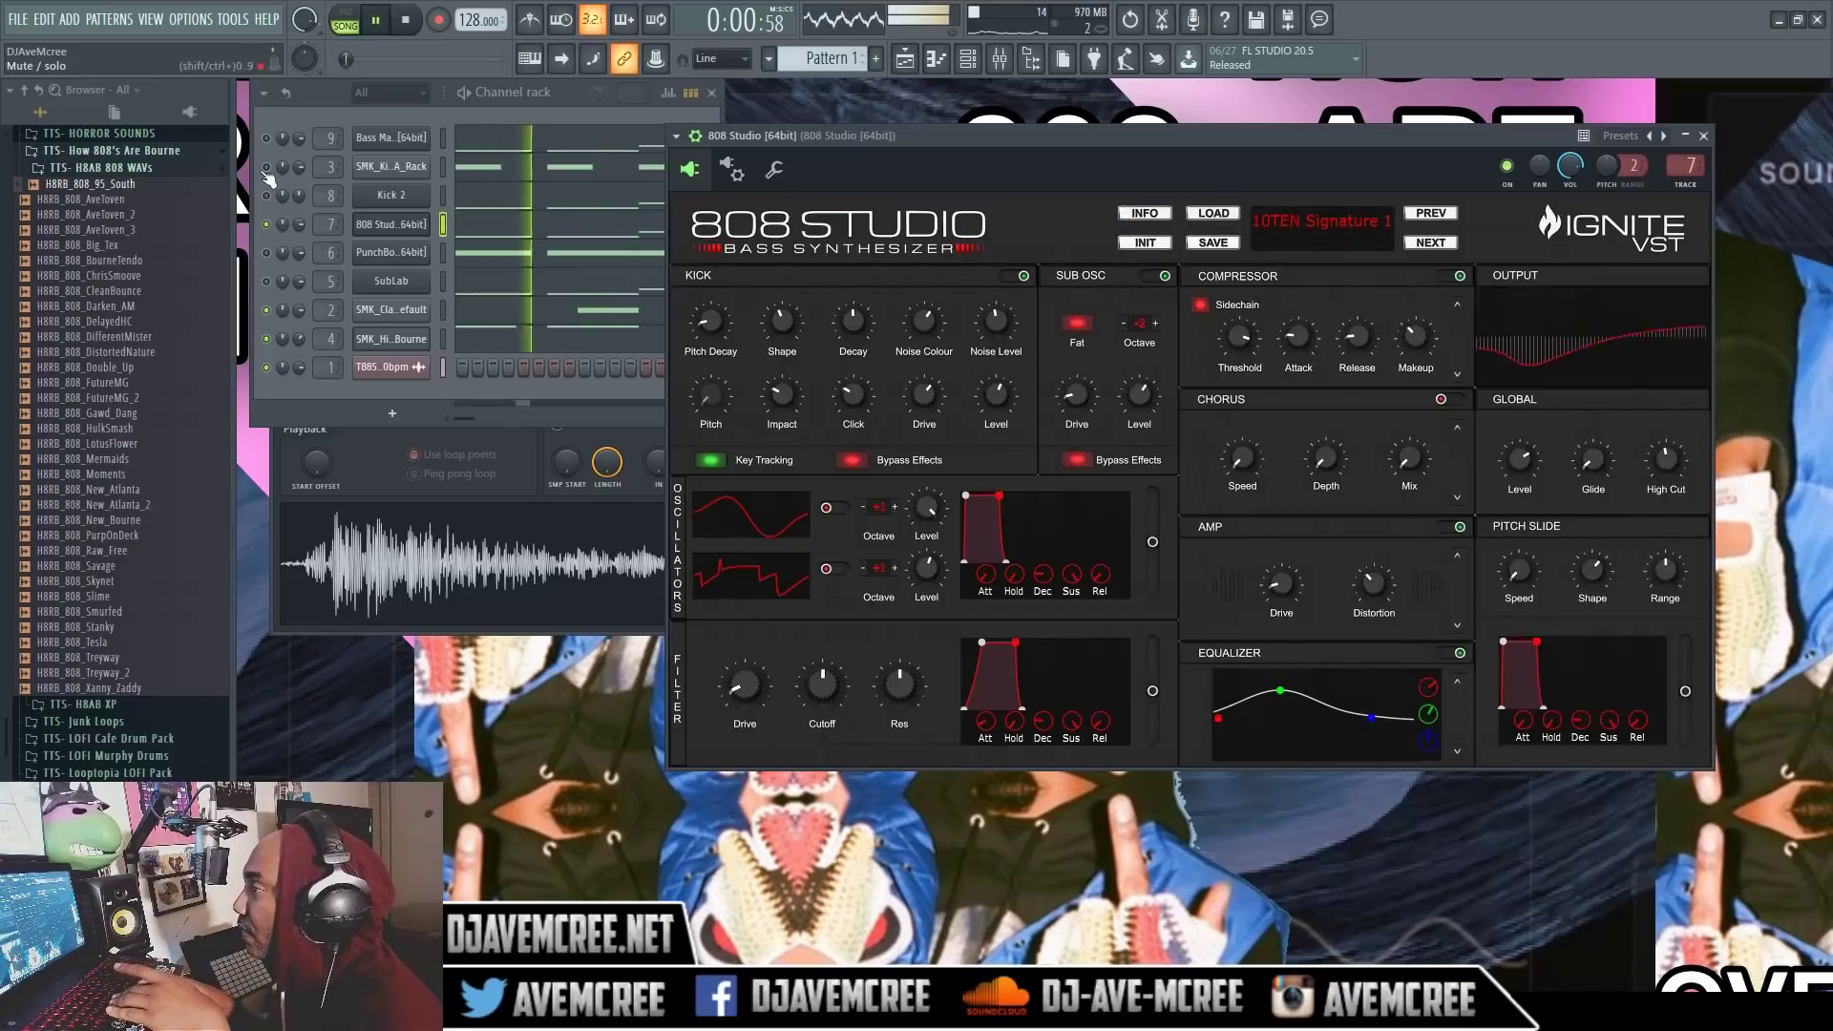
{"action": "left_click", "coordinate": [269, 169]}
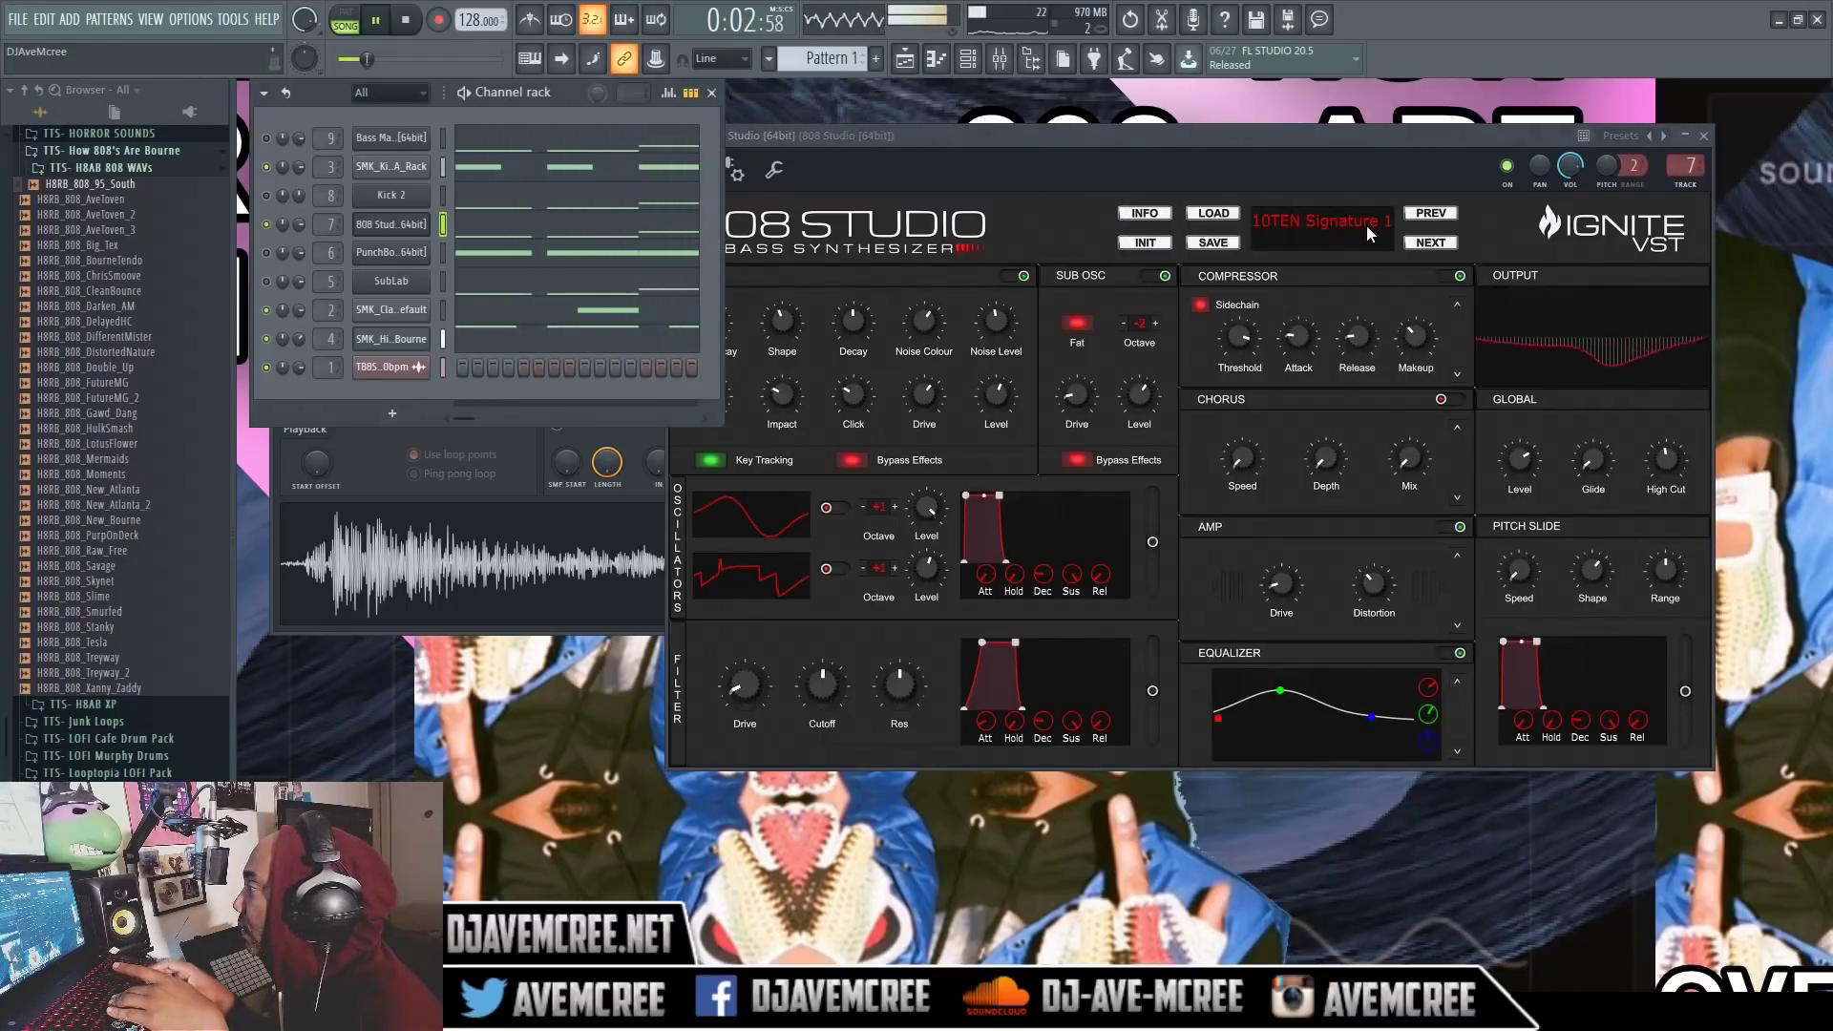
Audition the following 808 Studio presets one by one from 10TEN Signature 2 up to Anarky, then stop playback
{"action": "left_click", "coordinate": [1418, 240]}
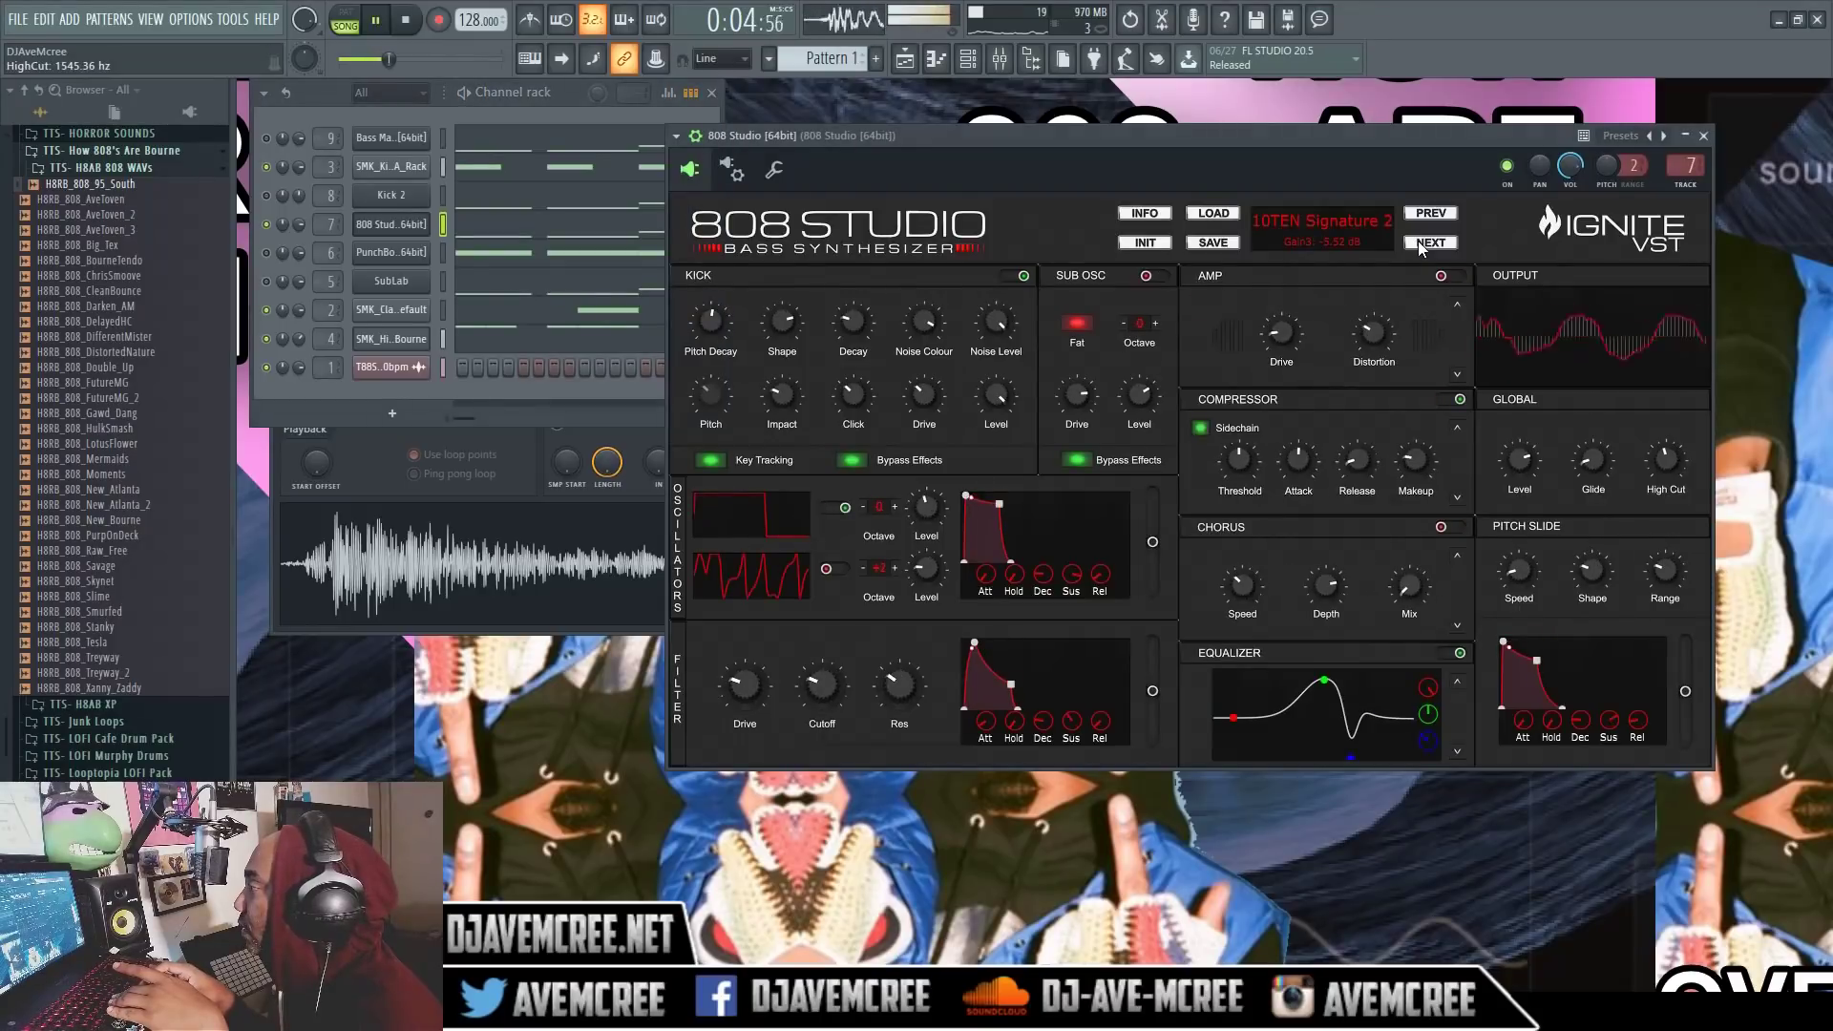
{"action": "left_click", "coordinate": [1417, 240]}
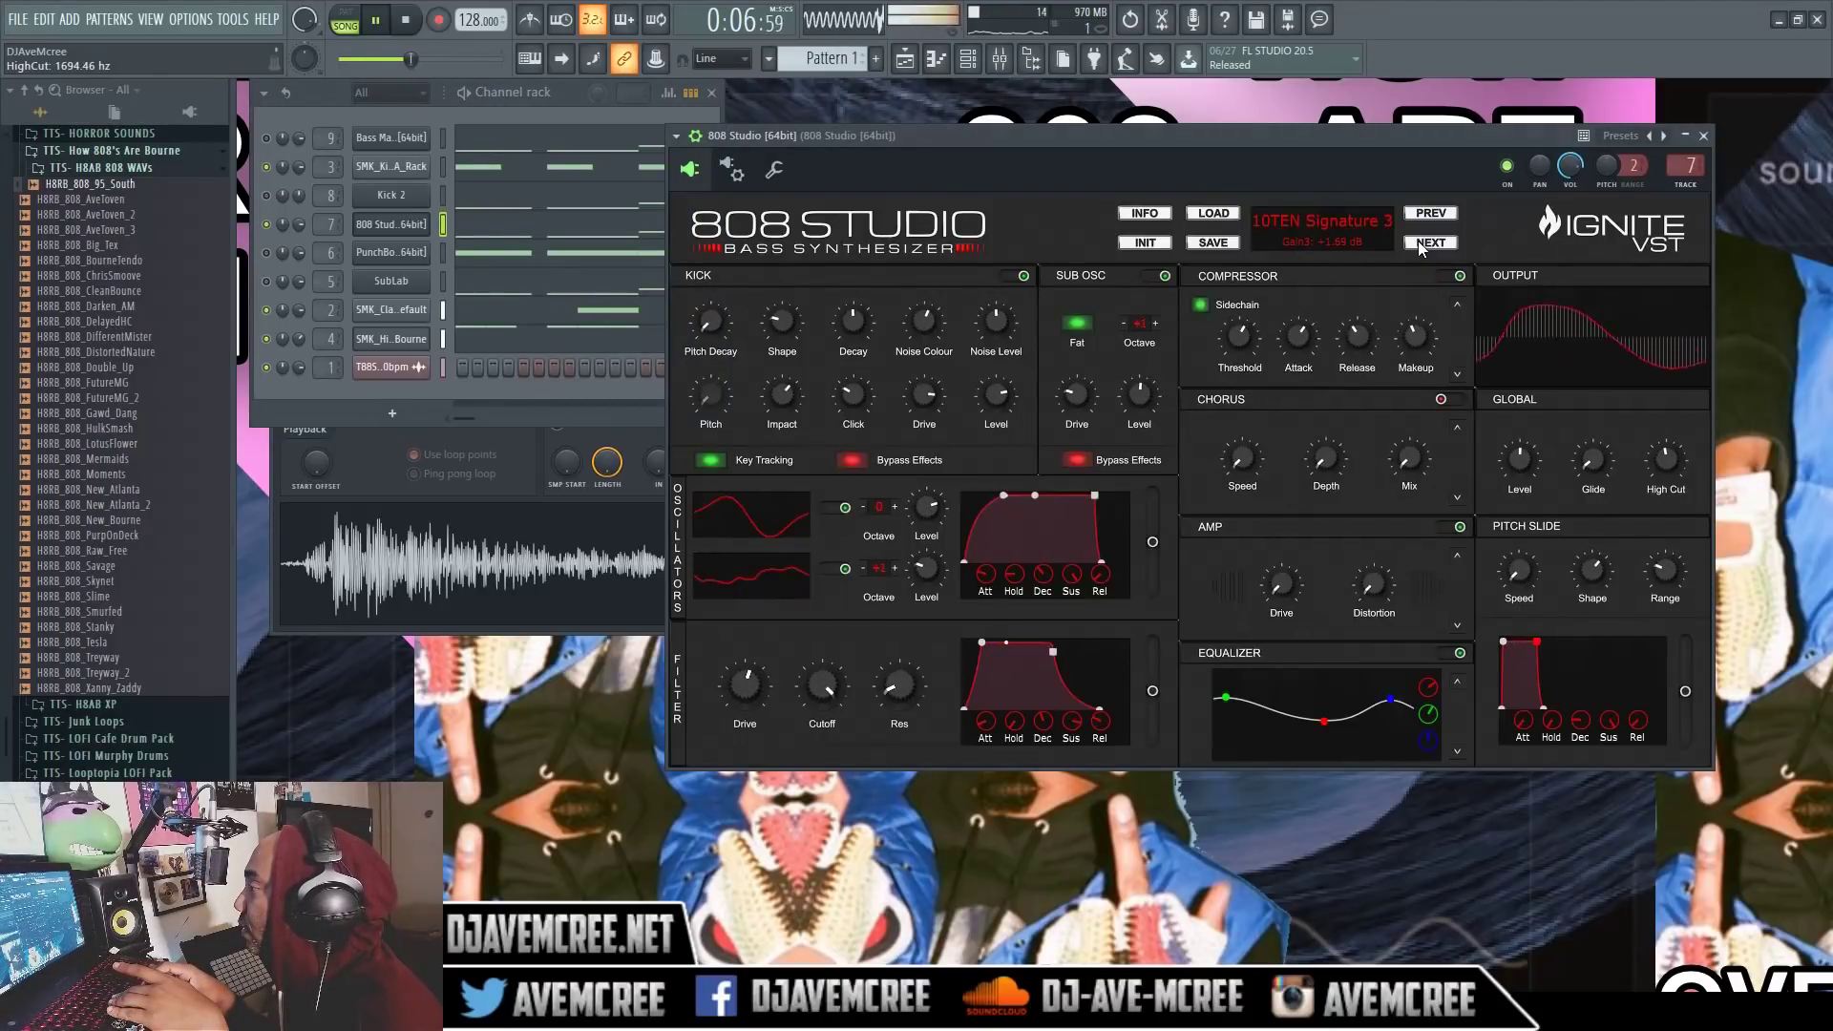
{"action": "left_click", "coordinate": [1417, 241]}
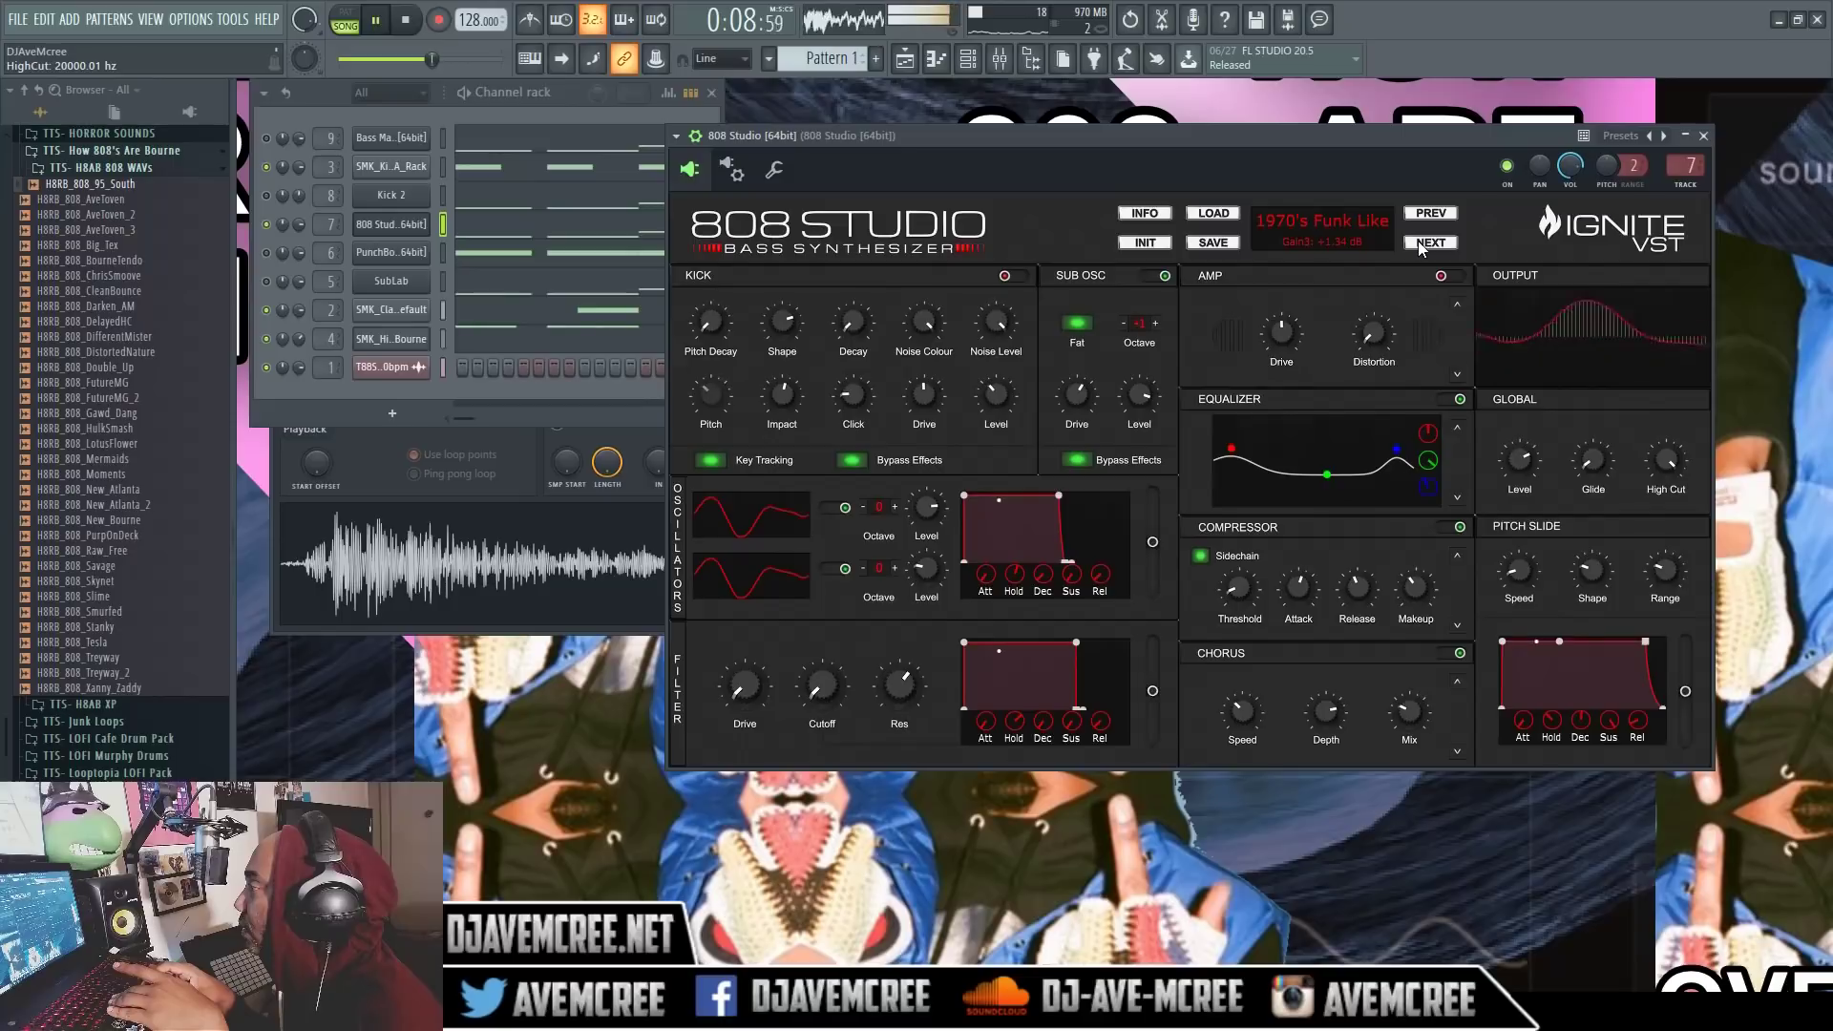
{"action": "left_click", "coordinate": [1429, 242]}
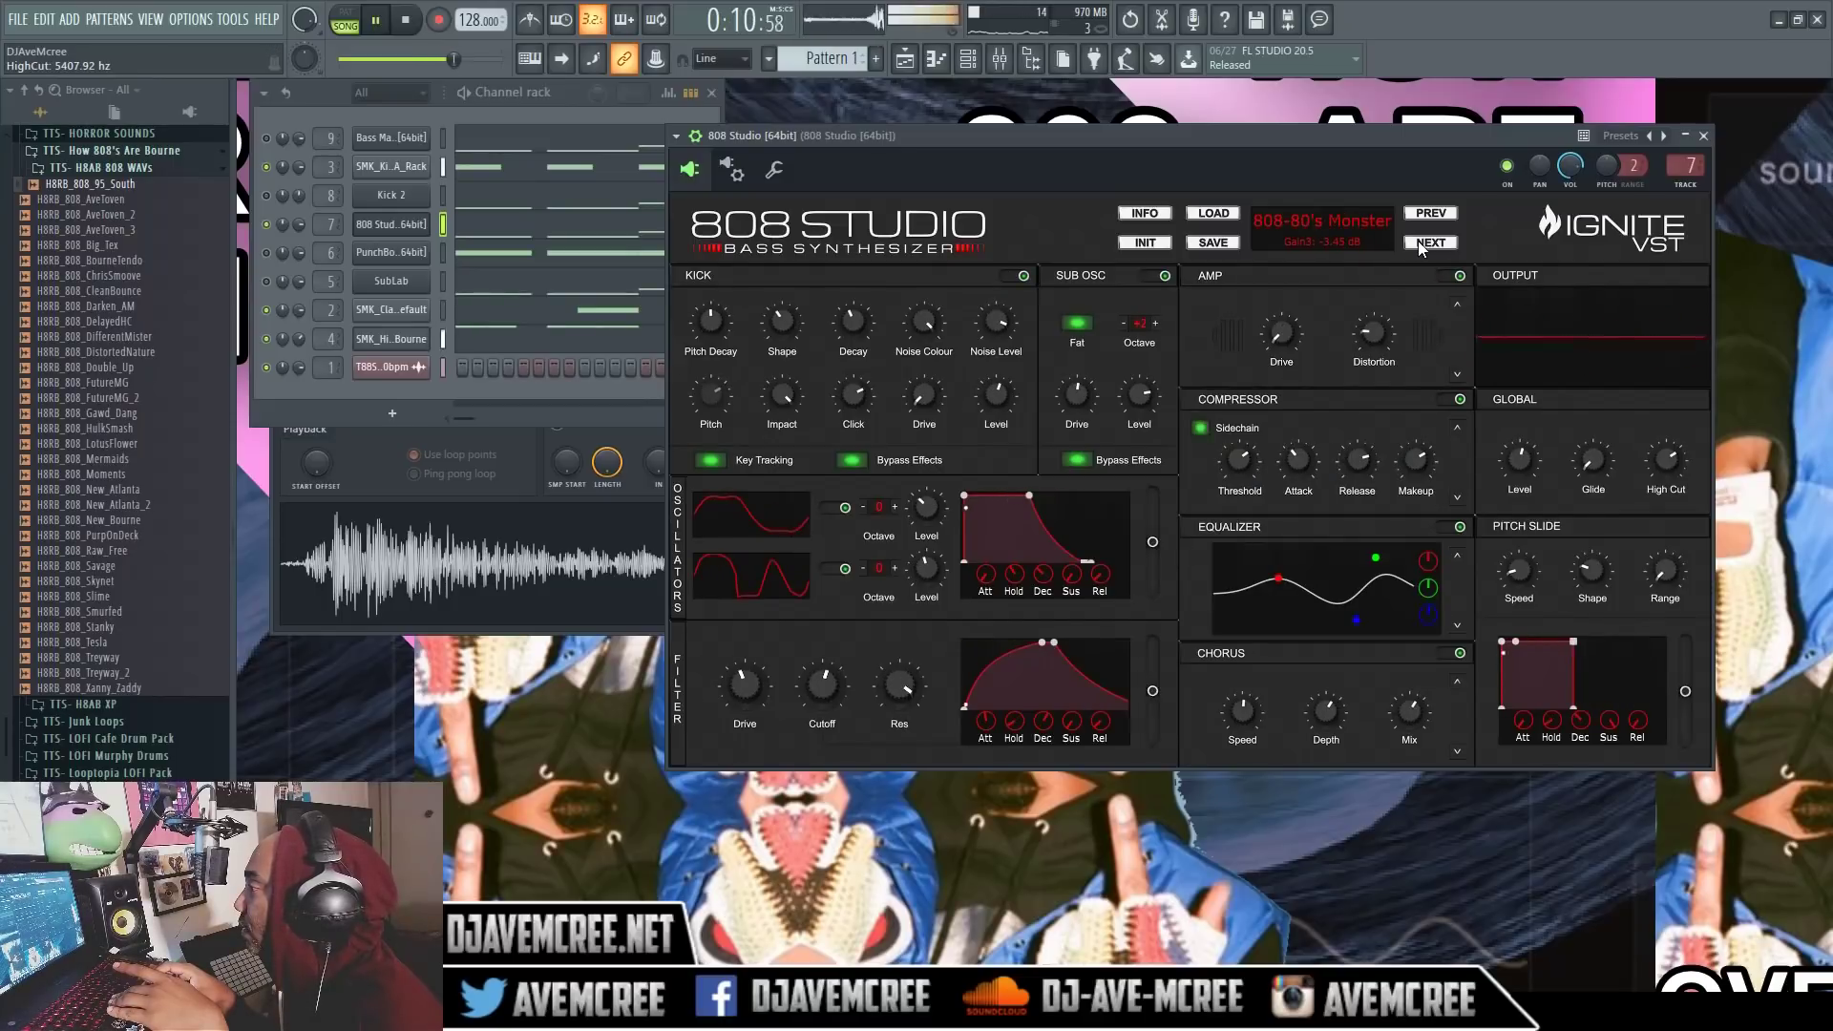
{"action": "left_click", "coordinate": [1429, 242]}
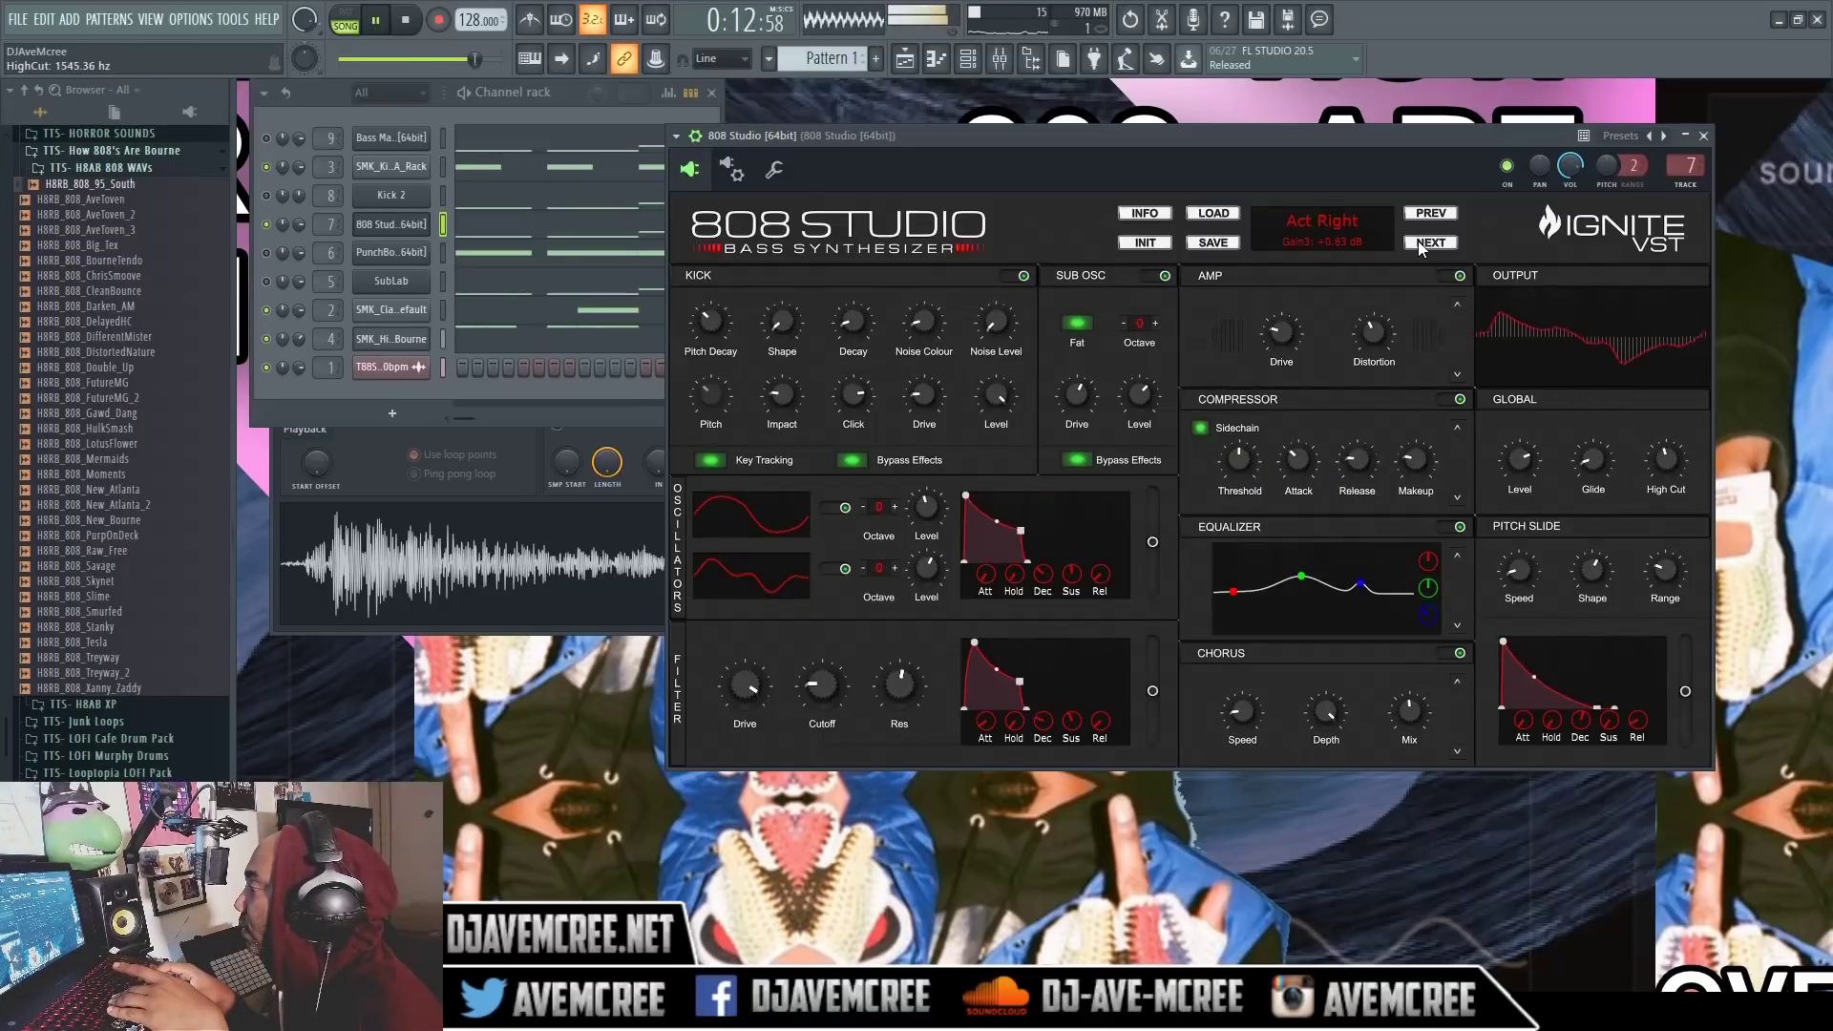
{"action": "left_click", "coordinate": [1429, 242]}
{"action": "key", "text": "space"}
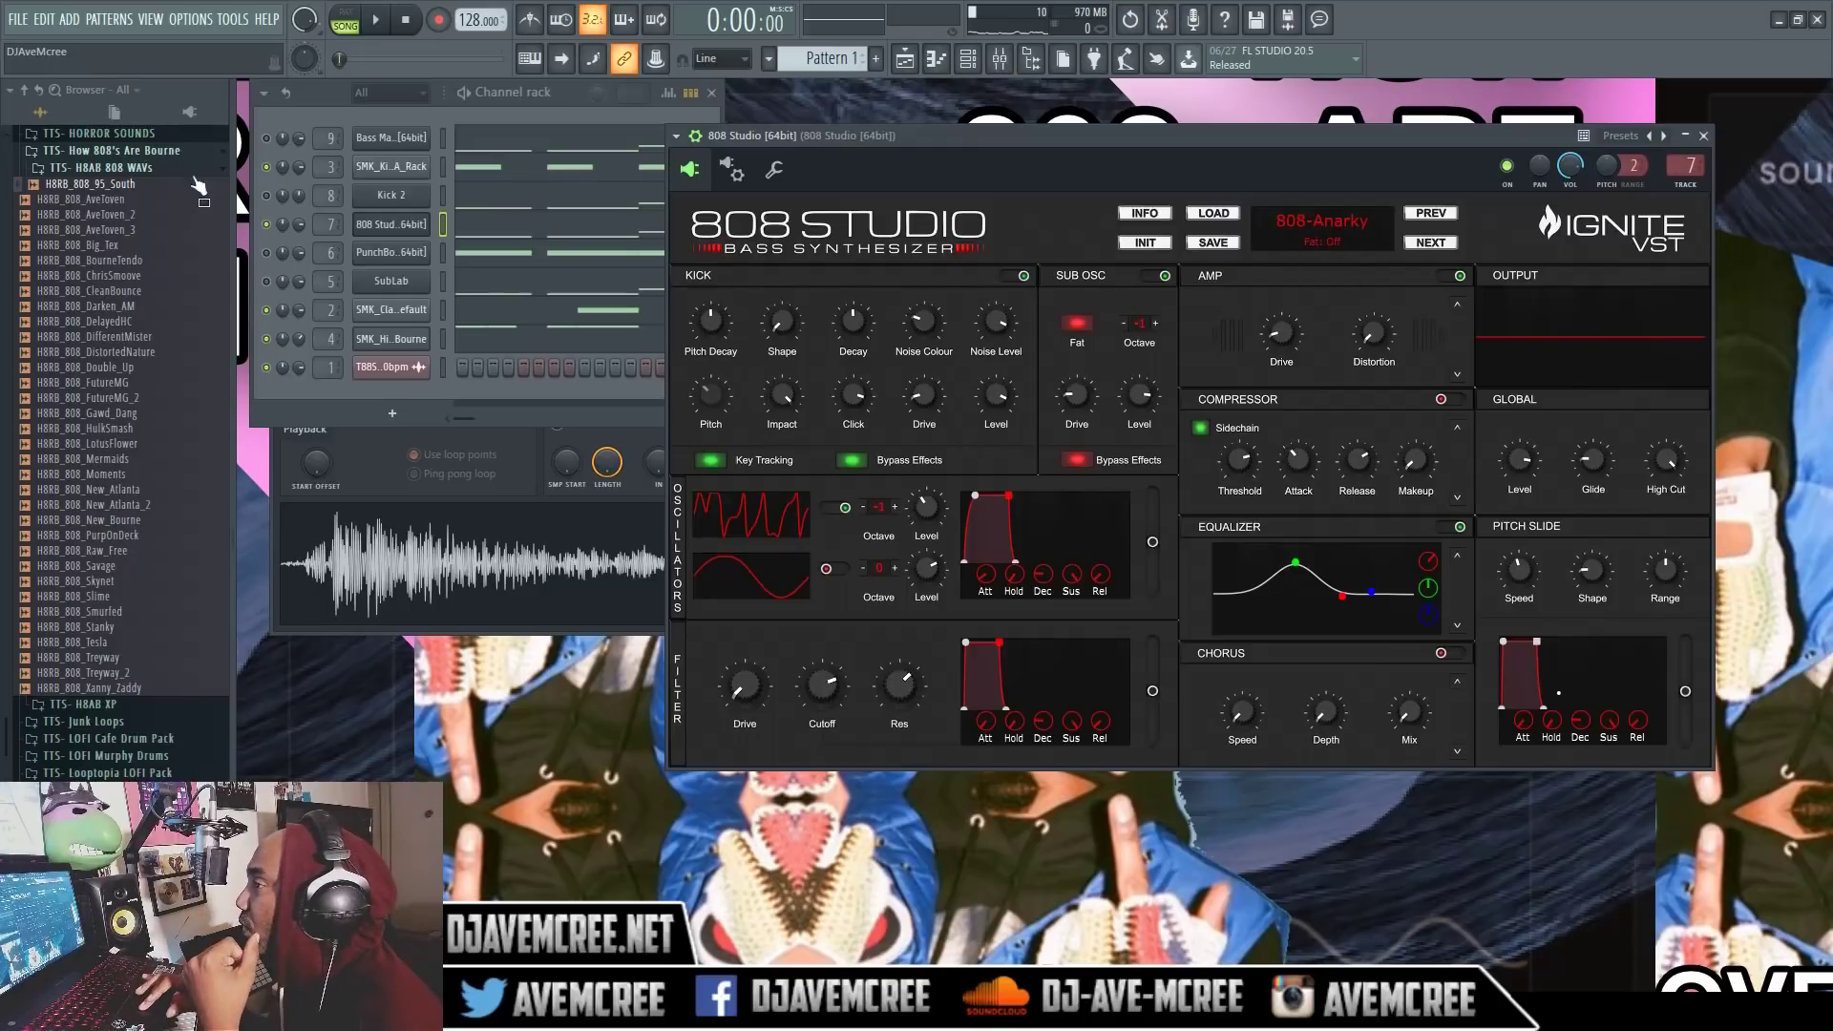
{"action": "left_click", "coordinate": [140, 191]}
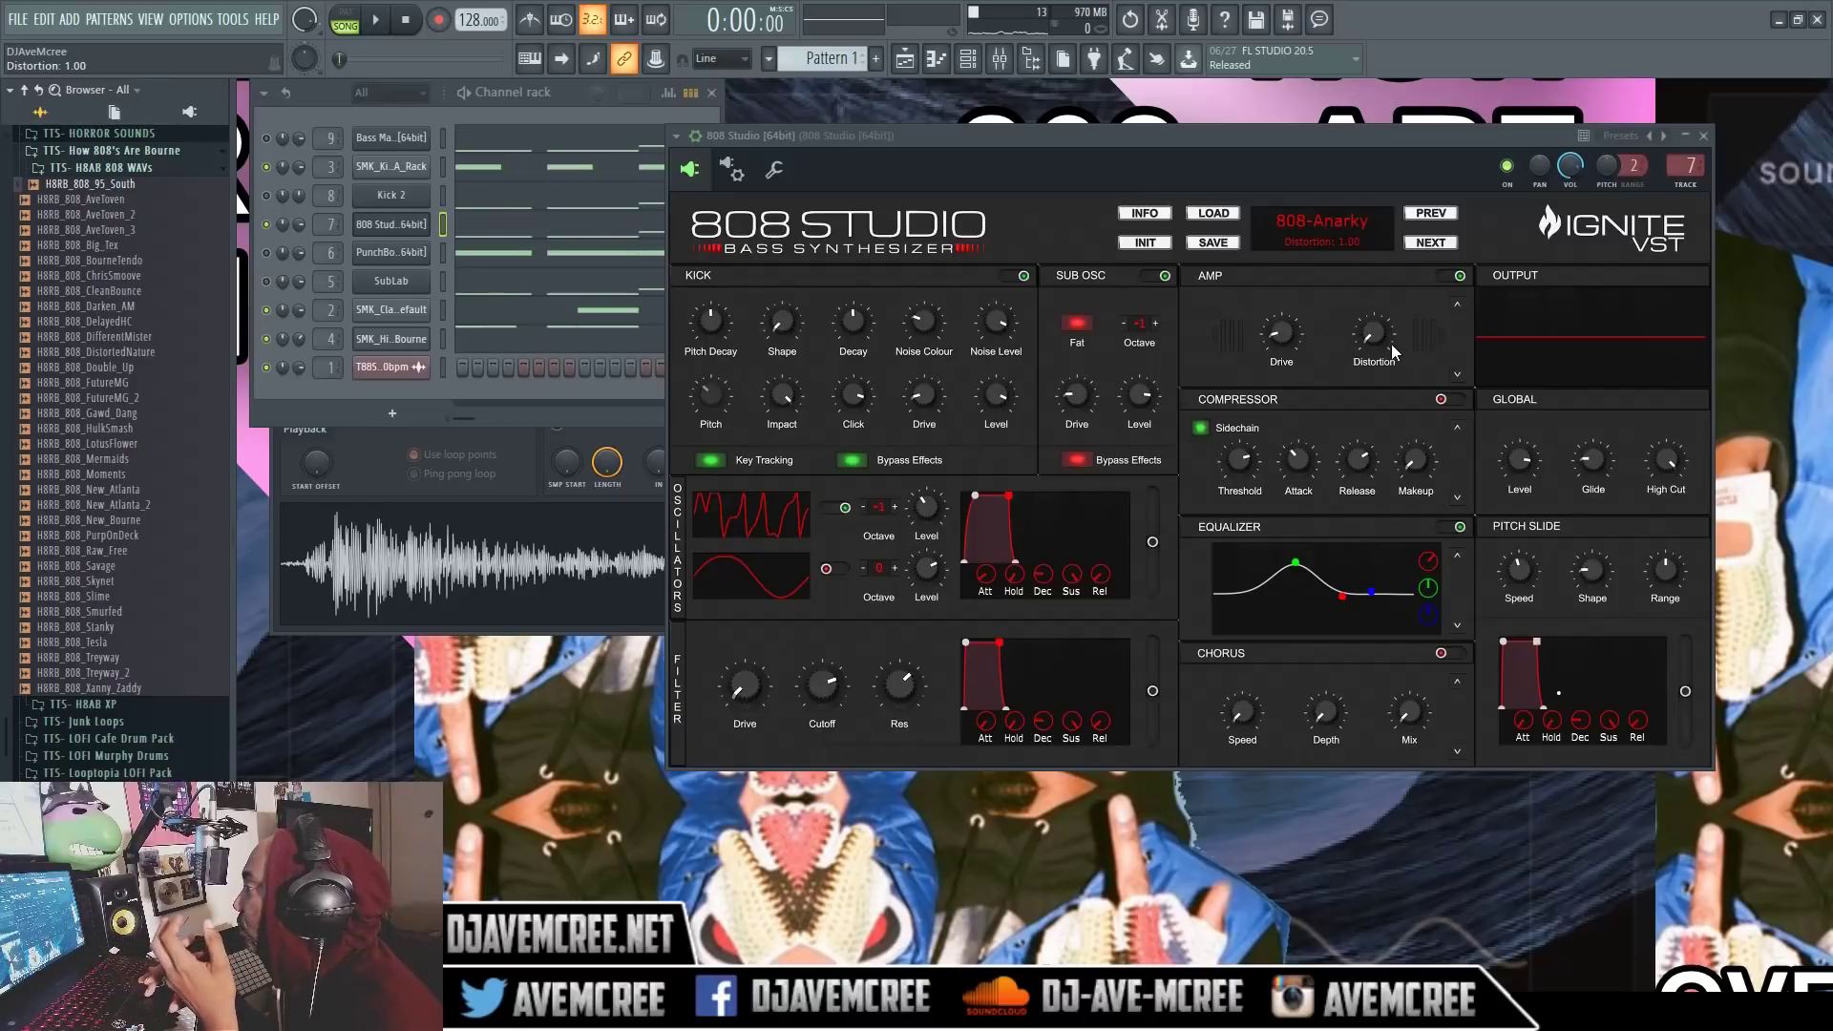
Play the beat with 808 Studio's Anarky preset, stop playback and mute the 808 Studio channel
{"action": "key", "text": "space"}
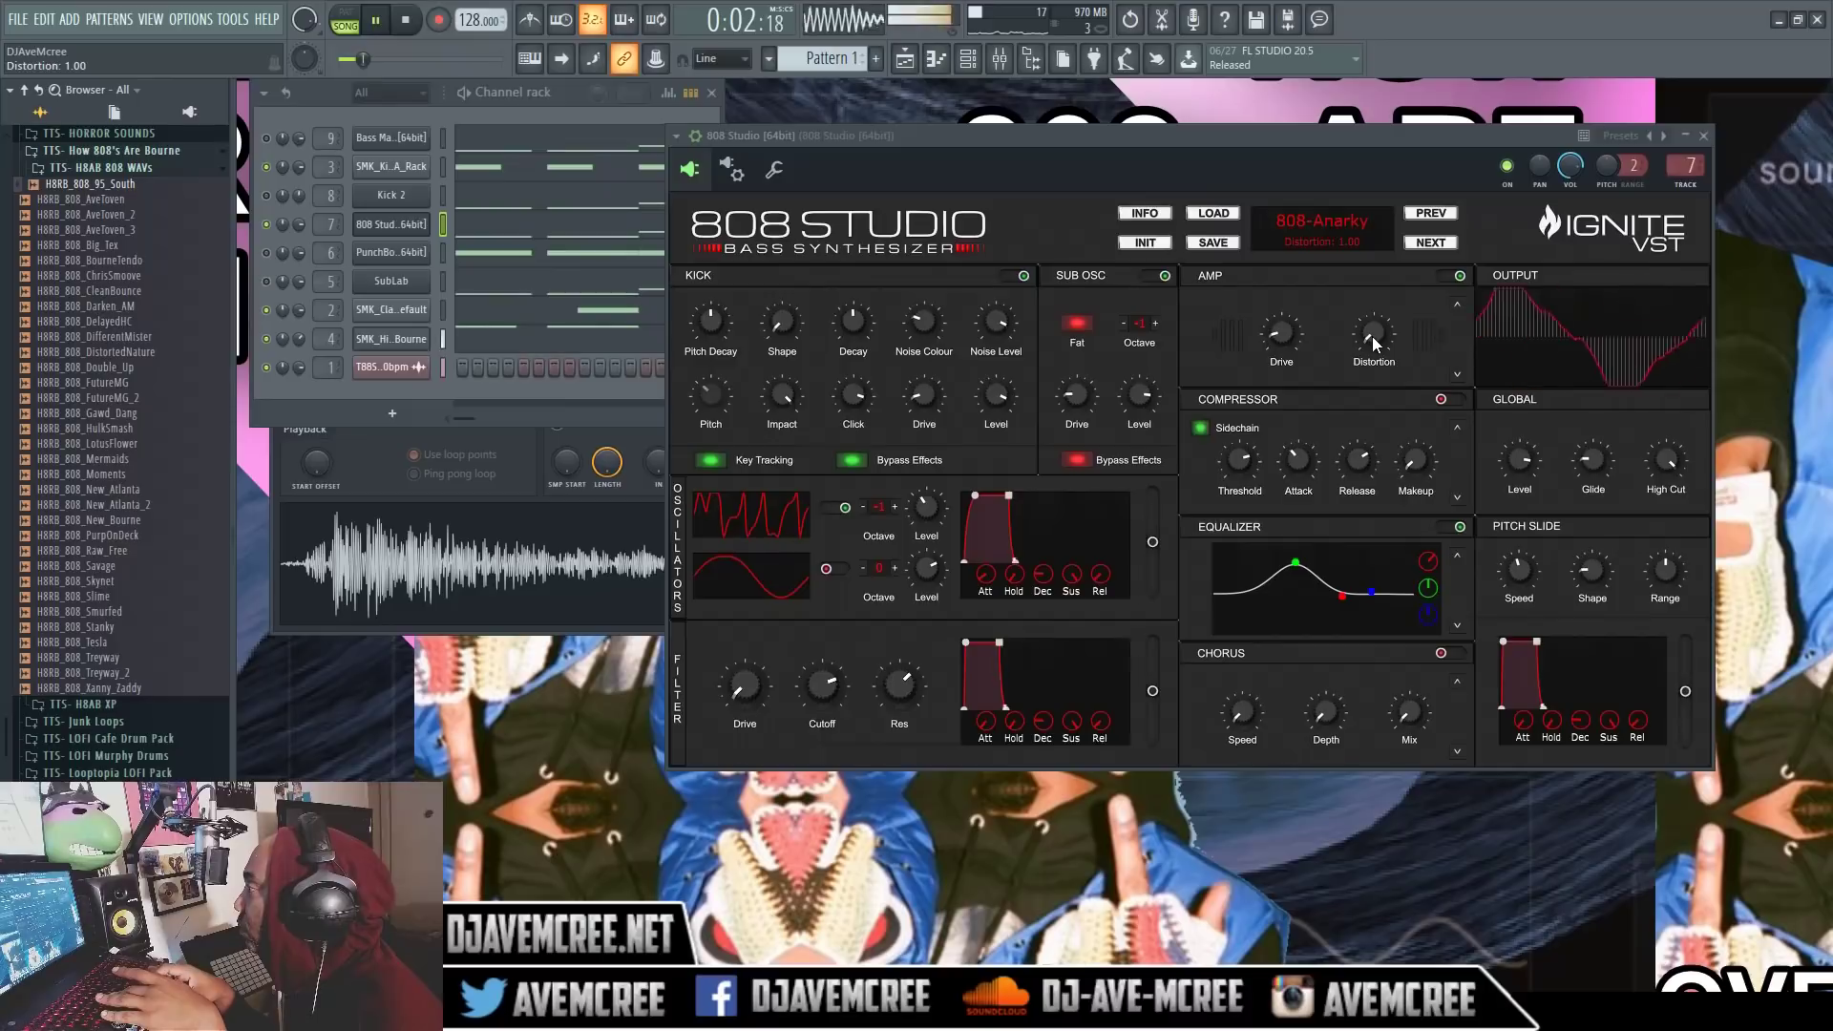
{"action": "key", "text": "space"}
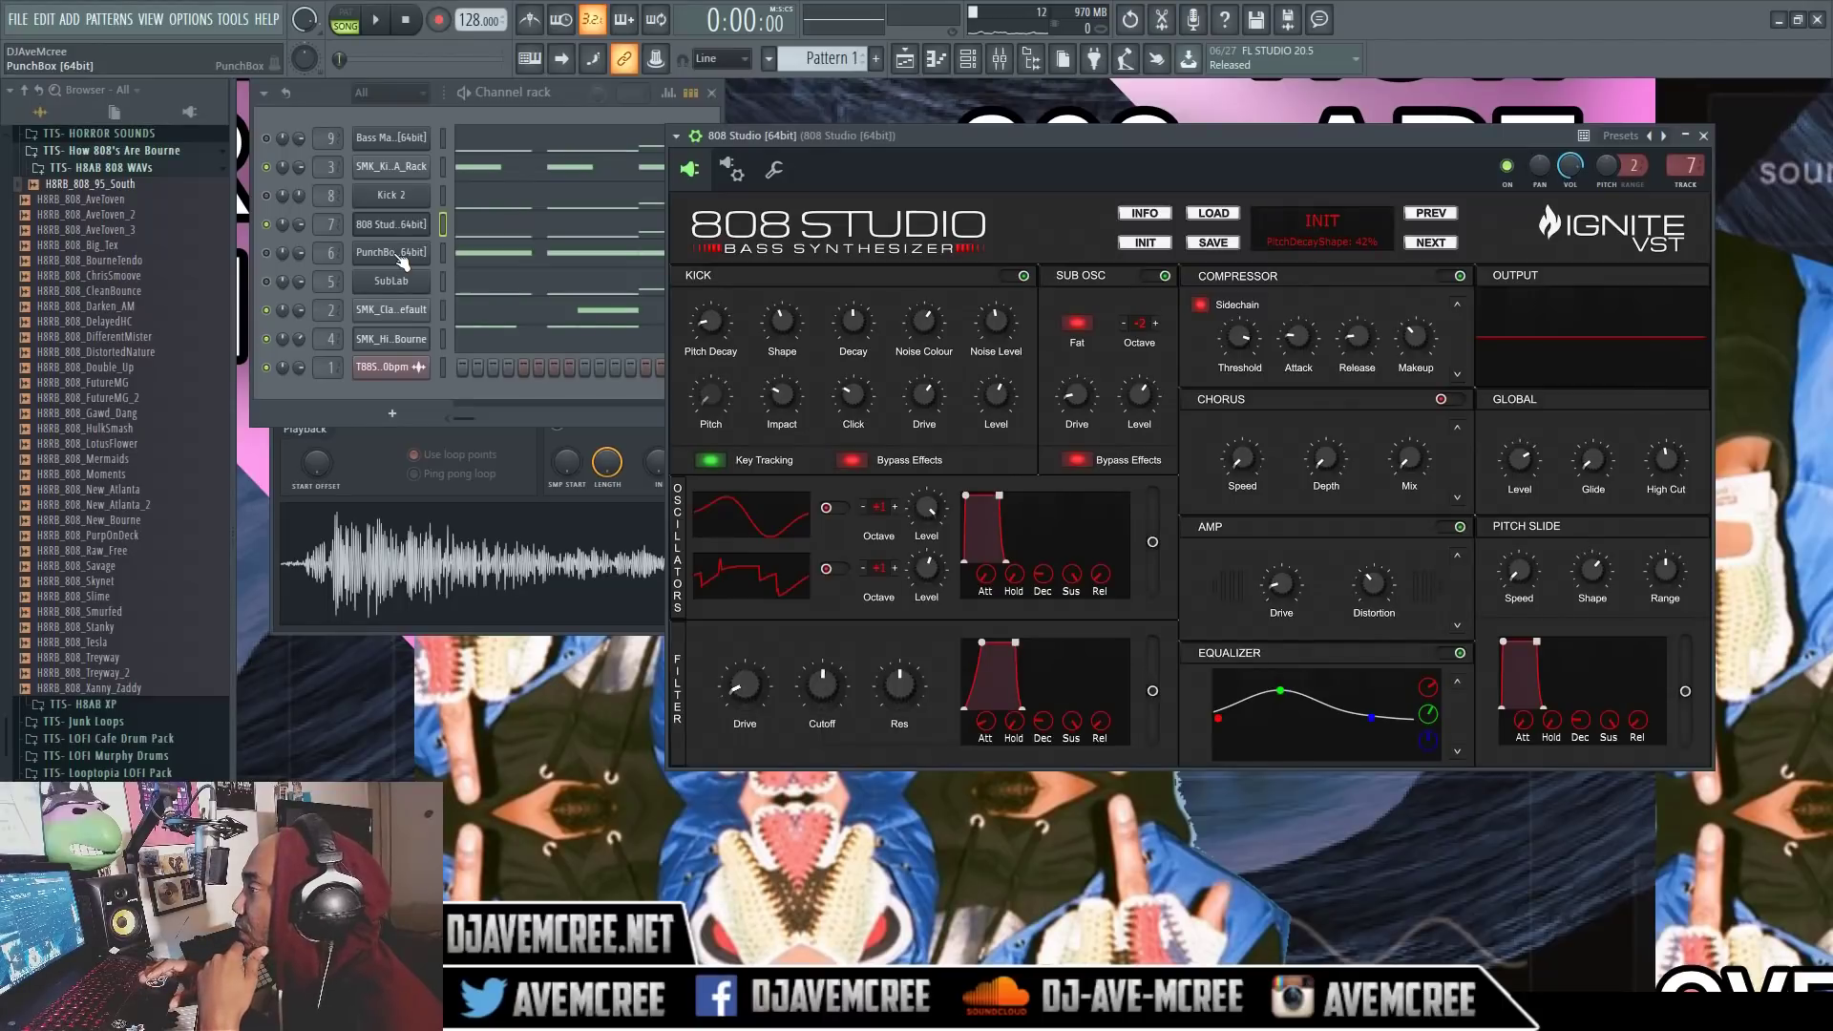
{"action": "left_click", "coordinate": [267, 225]}
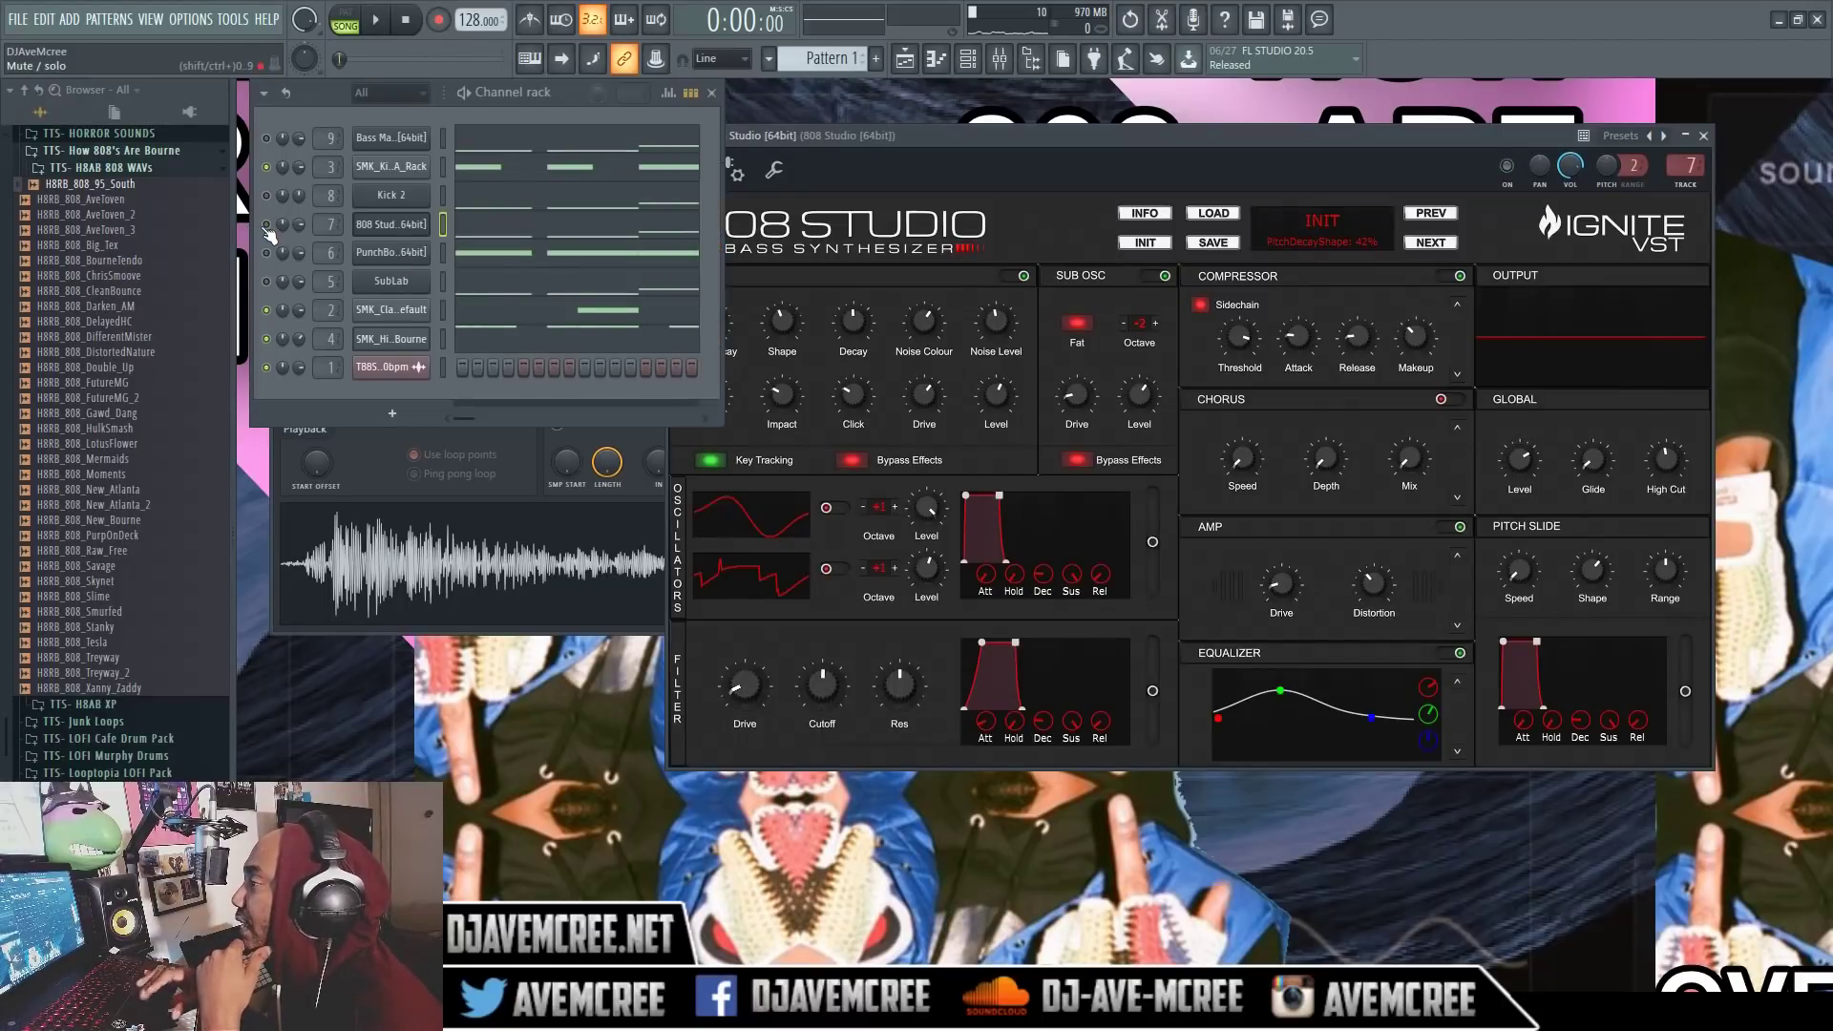
Open PunchBox, unmute its channel and play the beat with its A Good Start preset, stopping playback after listening
{"action": "left_click", "coordinate": [382, 254]}
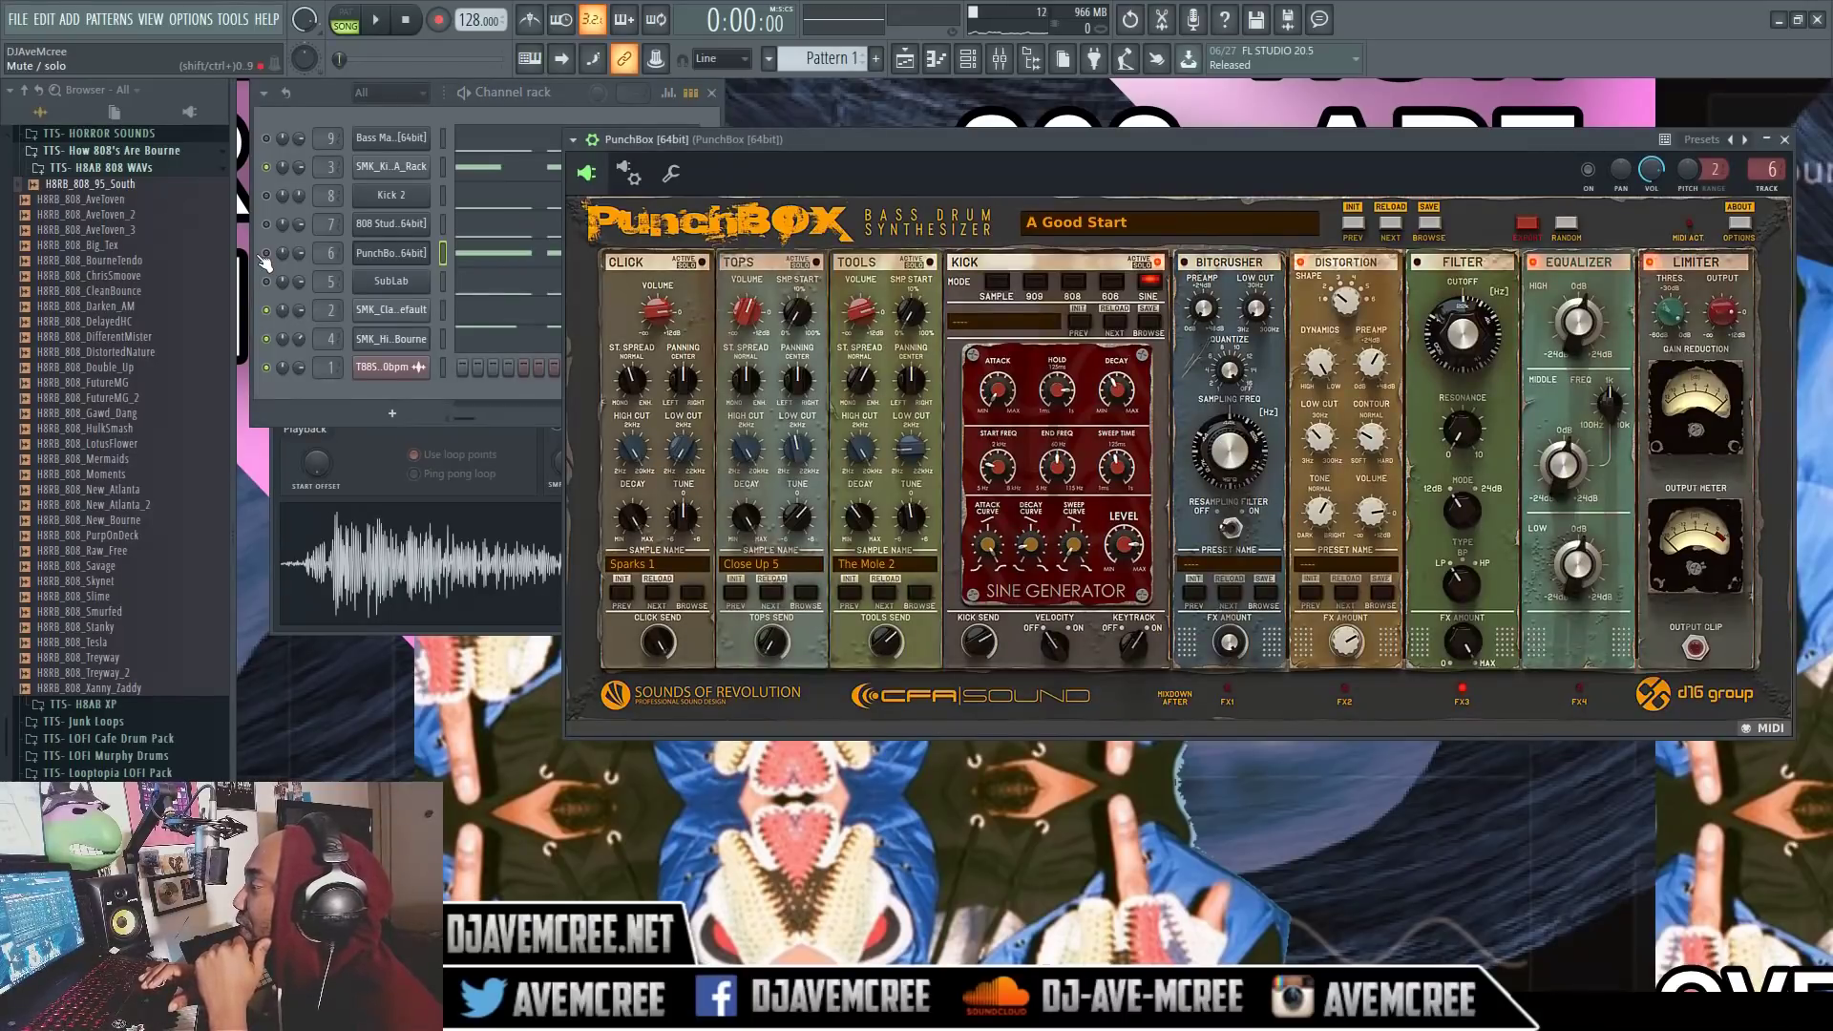
{"action": "left_click", "coordinate": [265, 258]}
{"action": "key", "text": "space"}
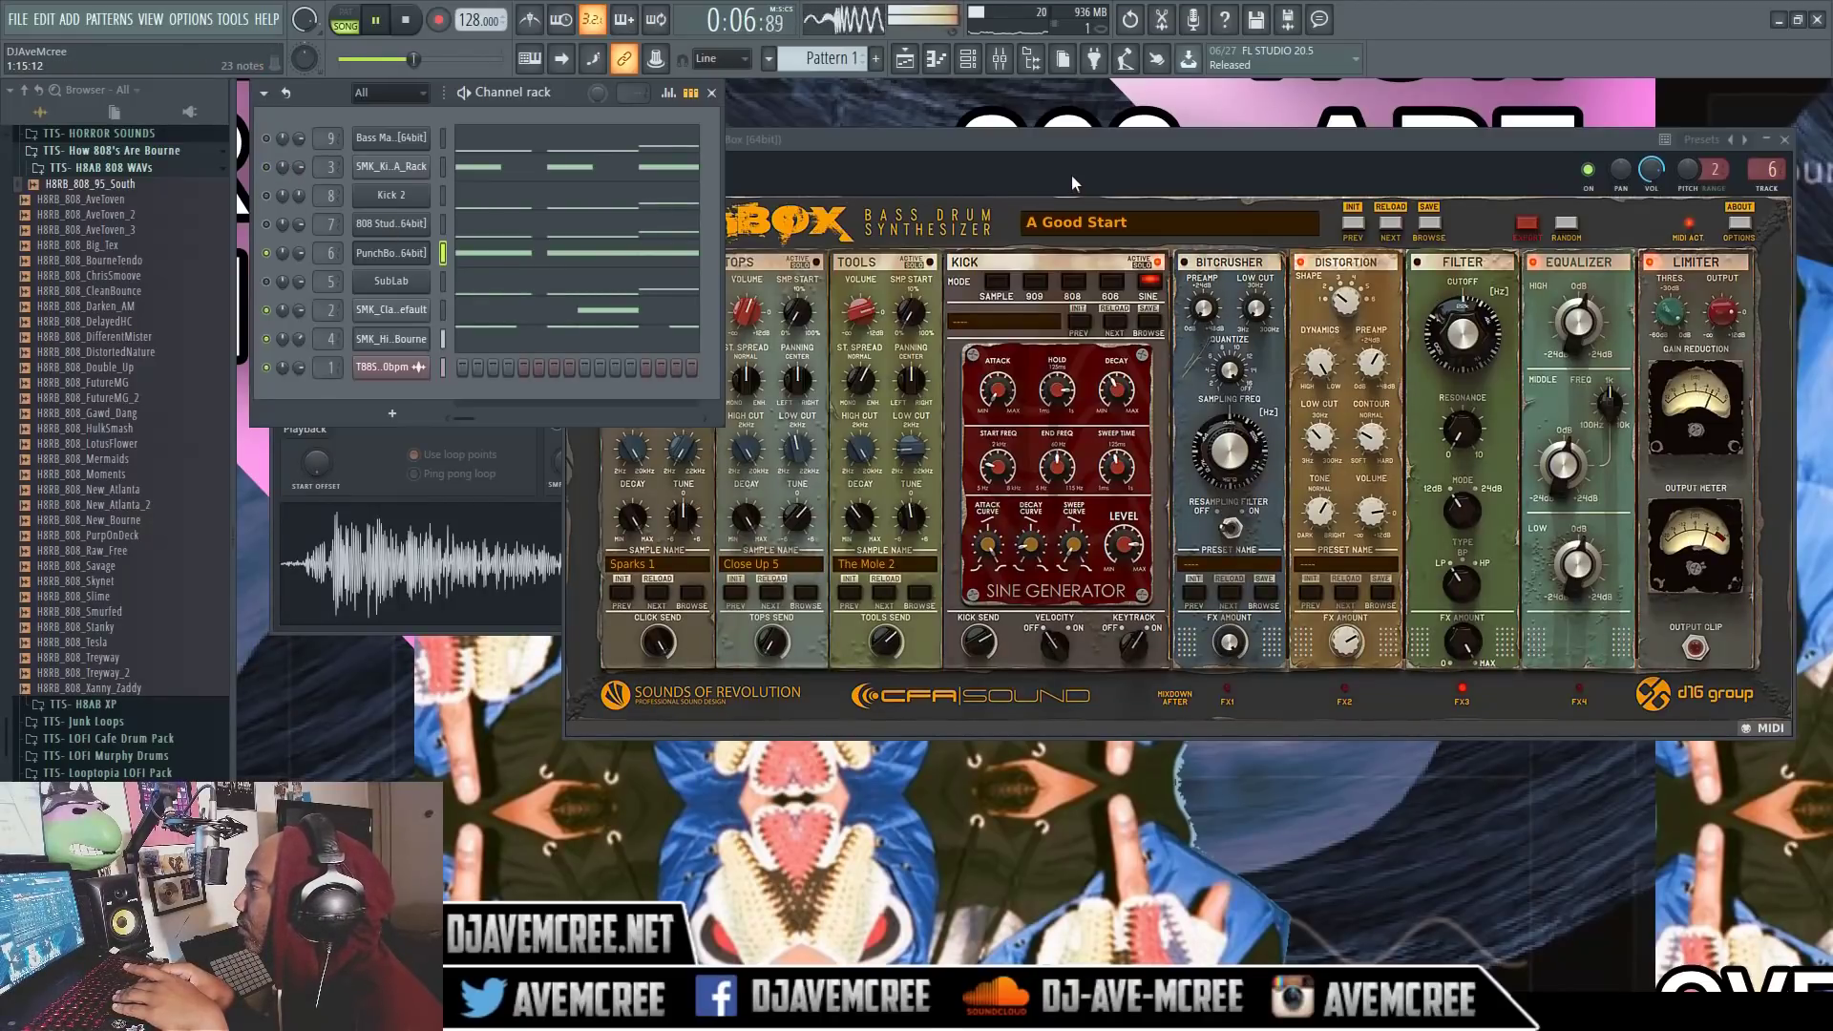
{"action": "key", "text": "space"}
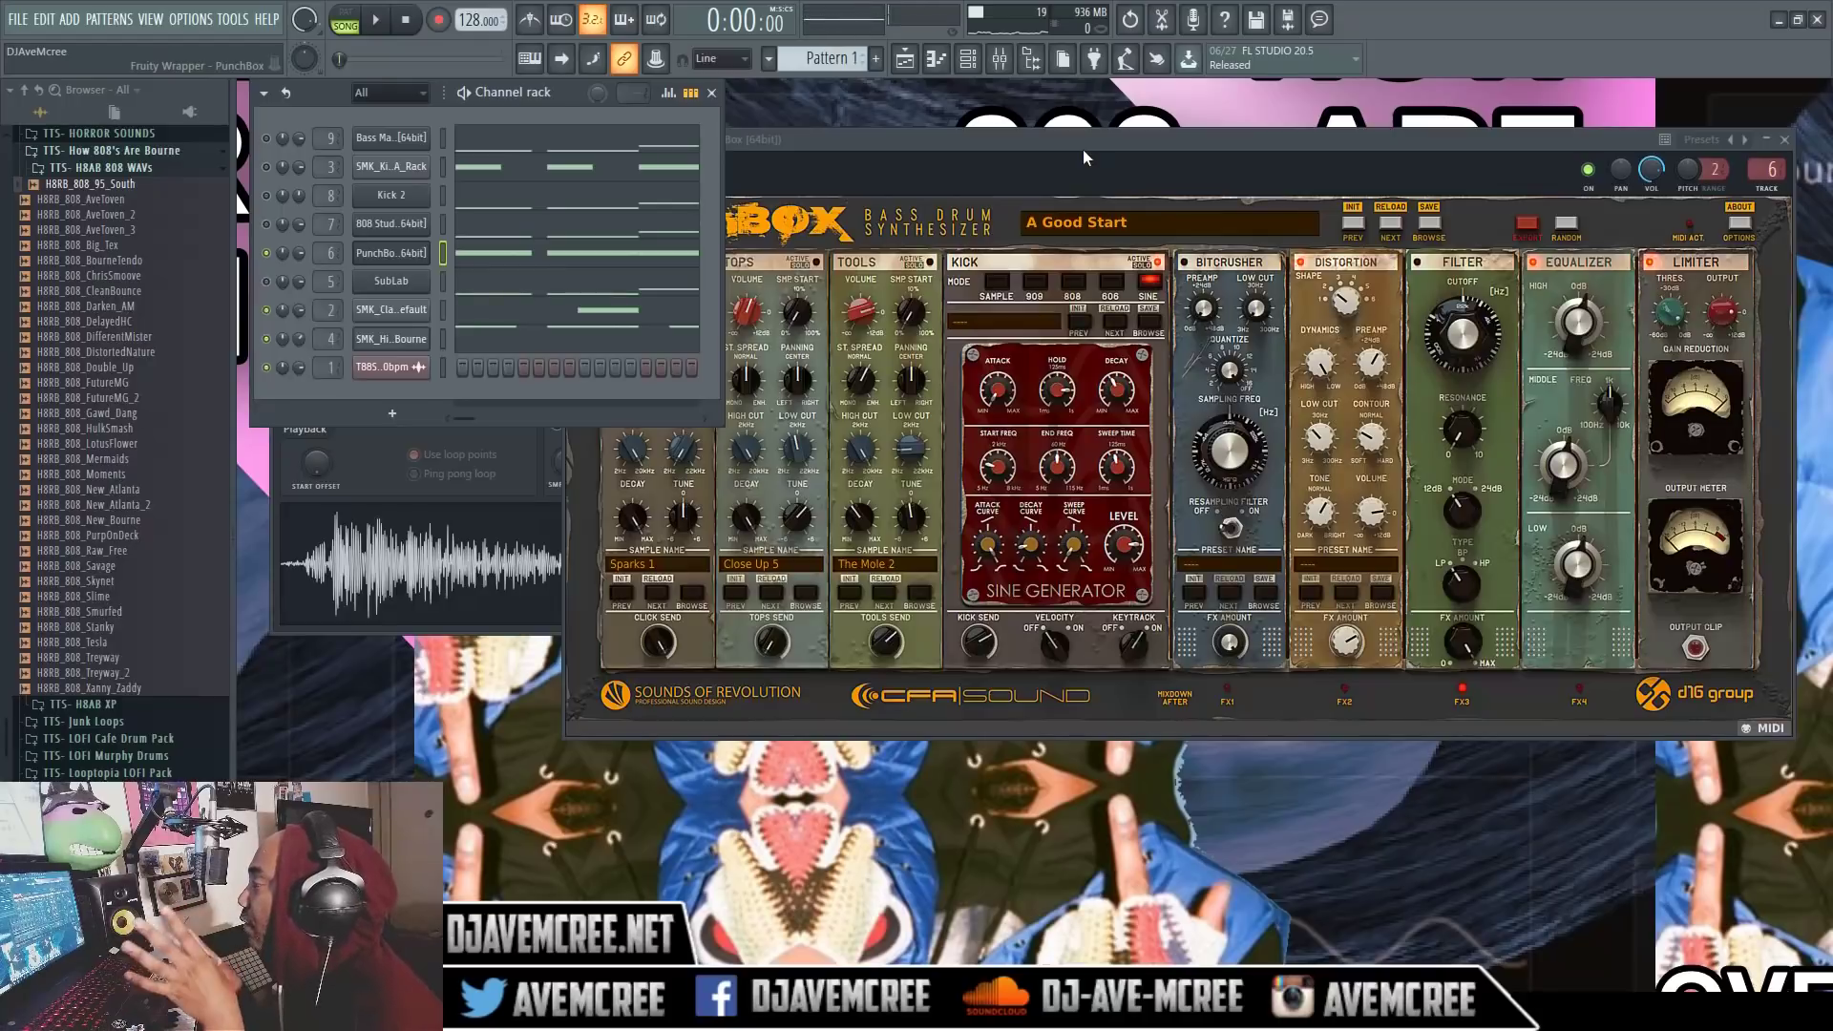
{"action": "left_click", "coordinate": [1086, 139]}
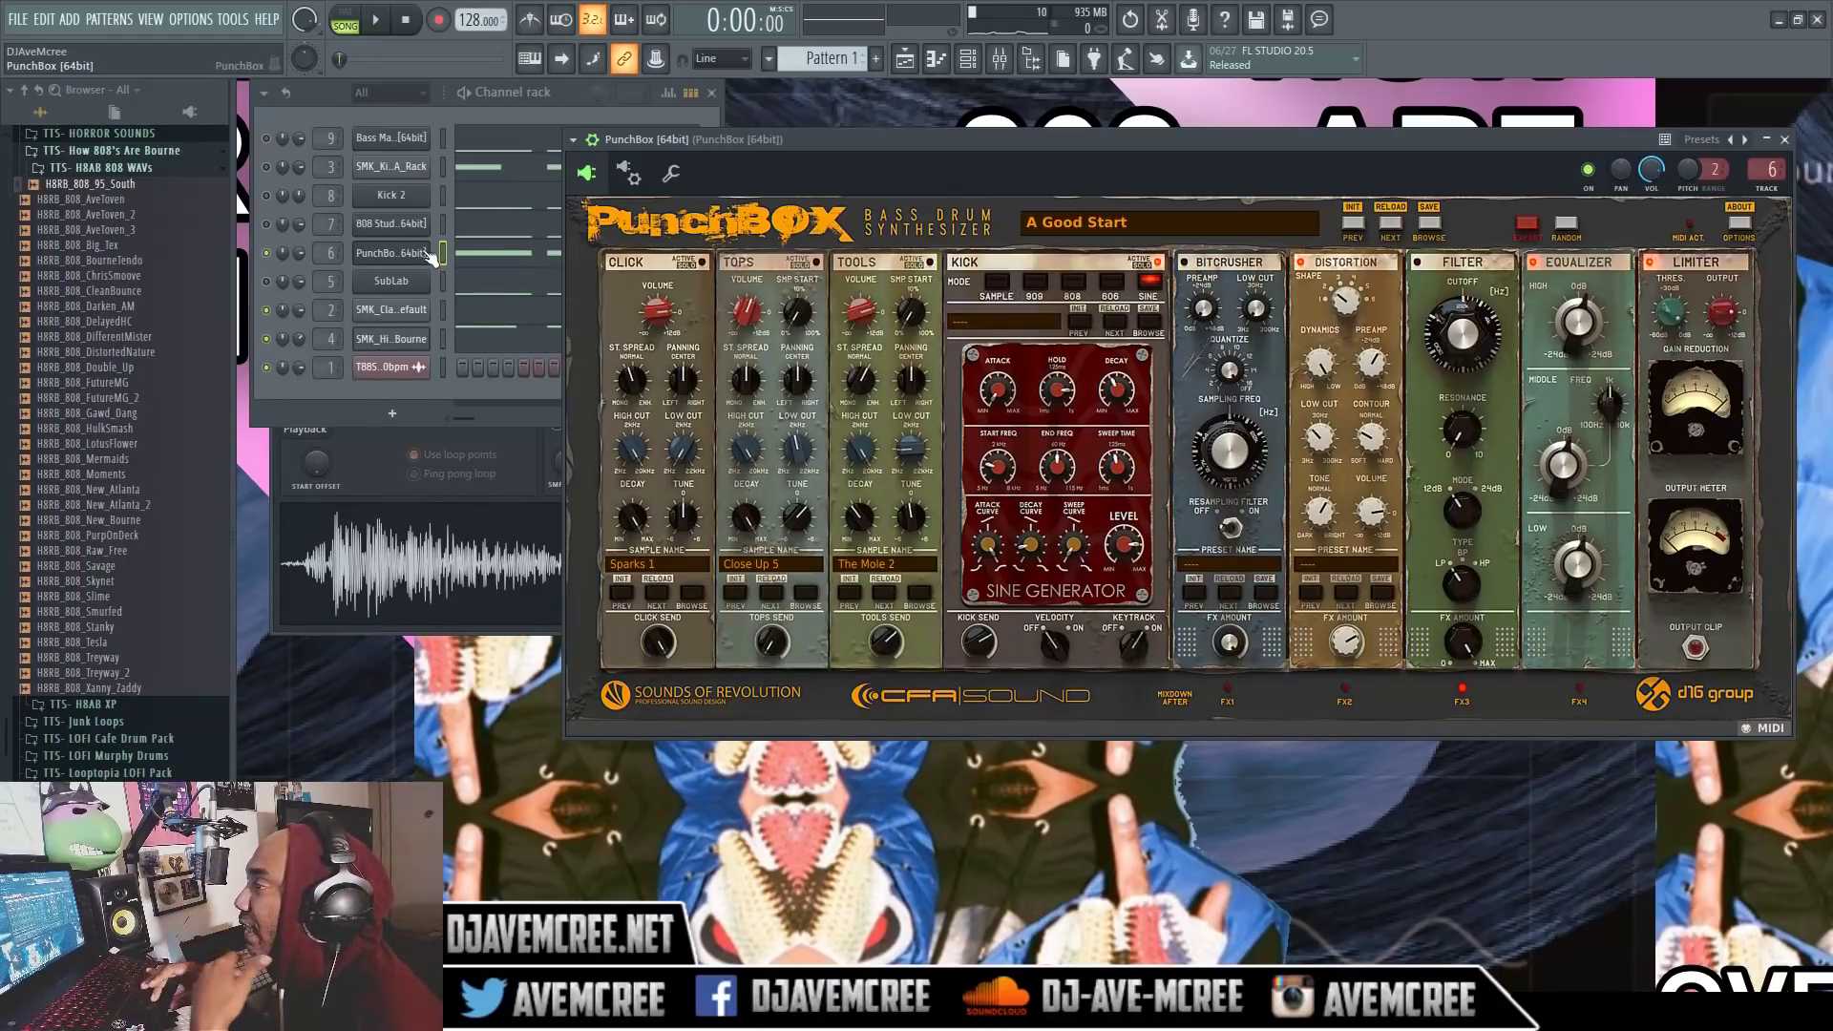
Try the 808 Studio channel's notes in the PunchBox channel by copying and pasting them, play the beat and undo the paste
{"action": "right_click", "coordinate": [382, 221]}
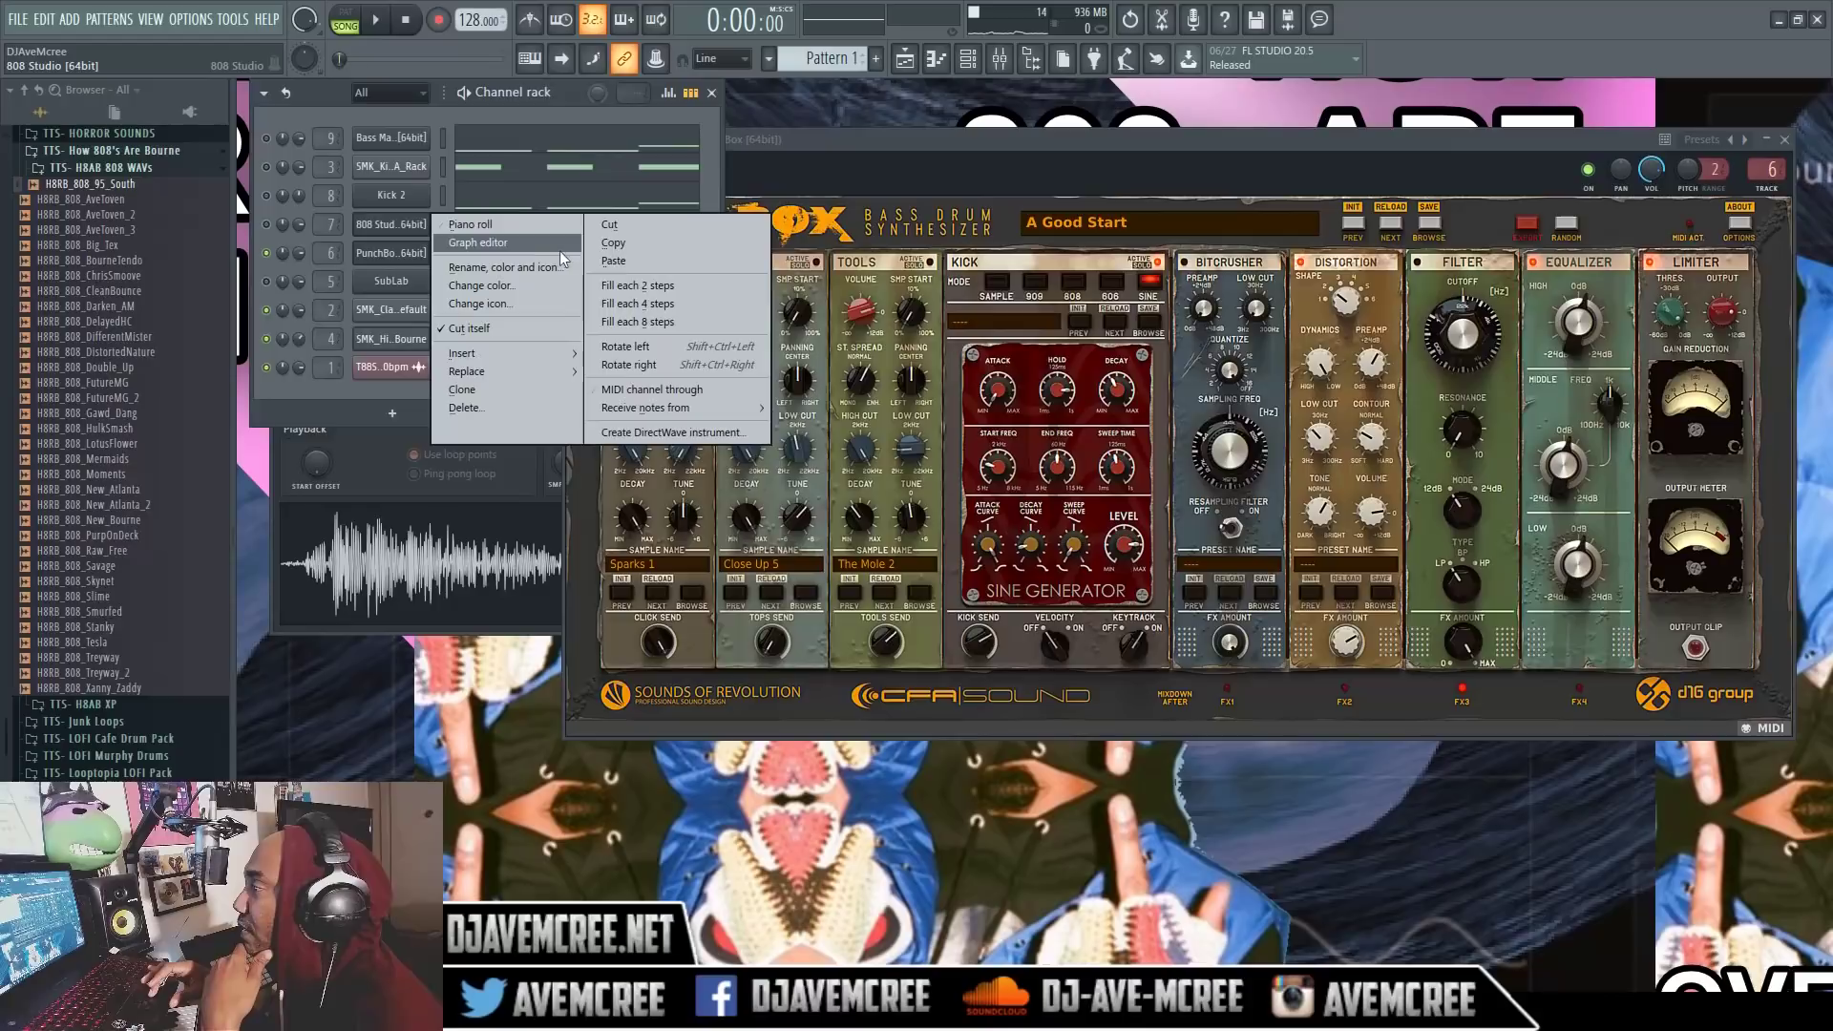
{"action": "left_click", "coordinate": [616, 256]}
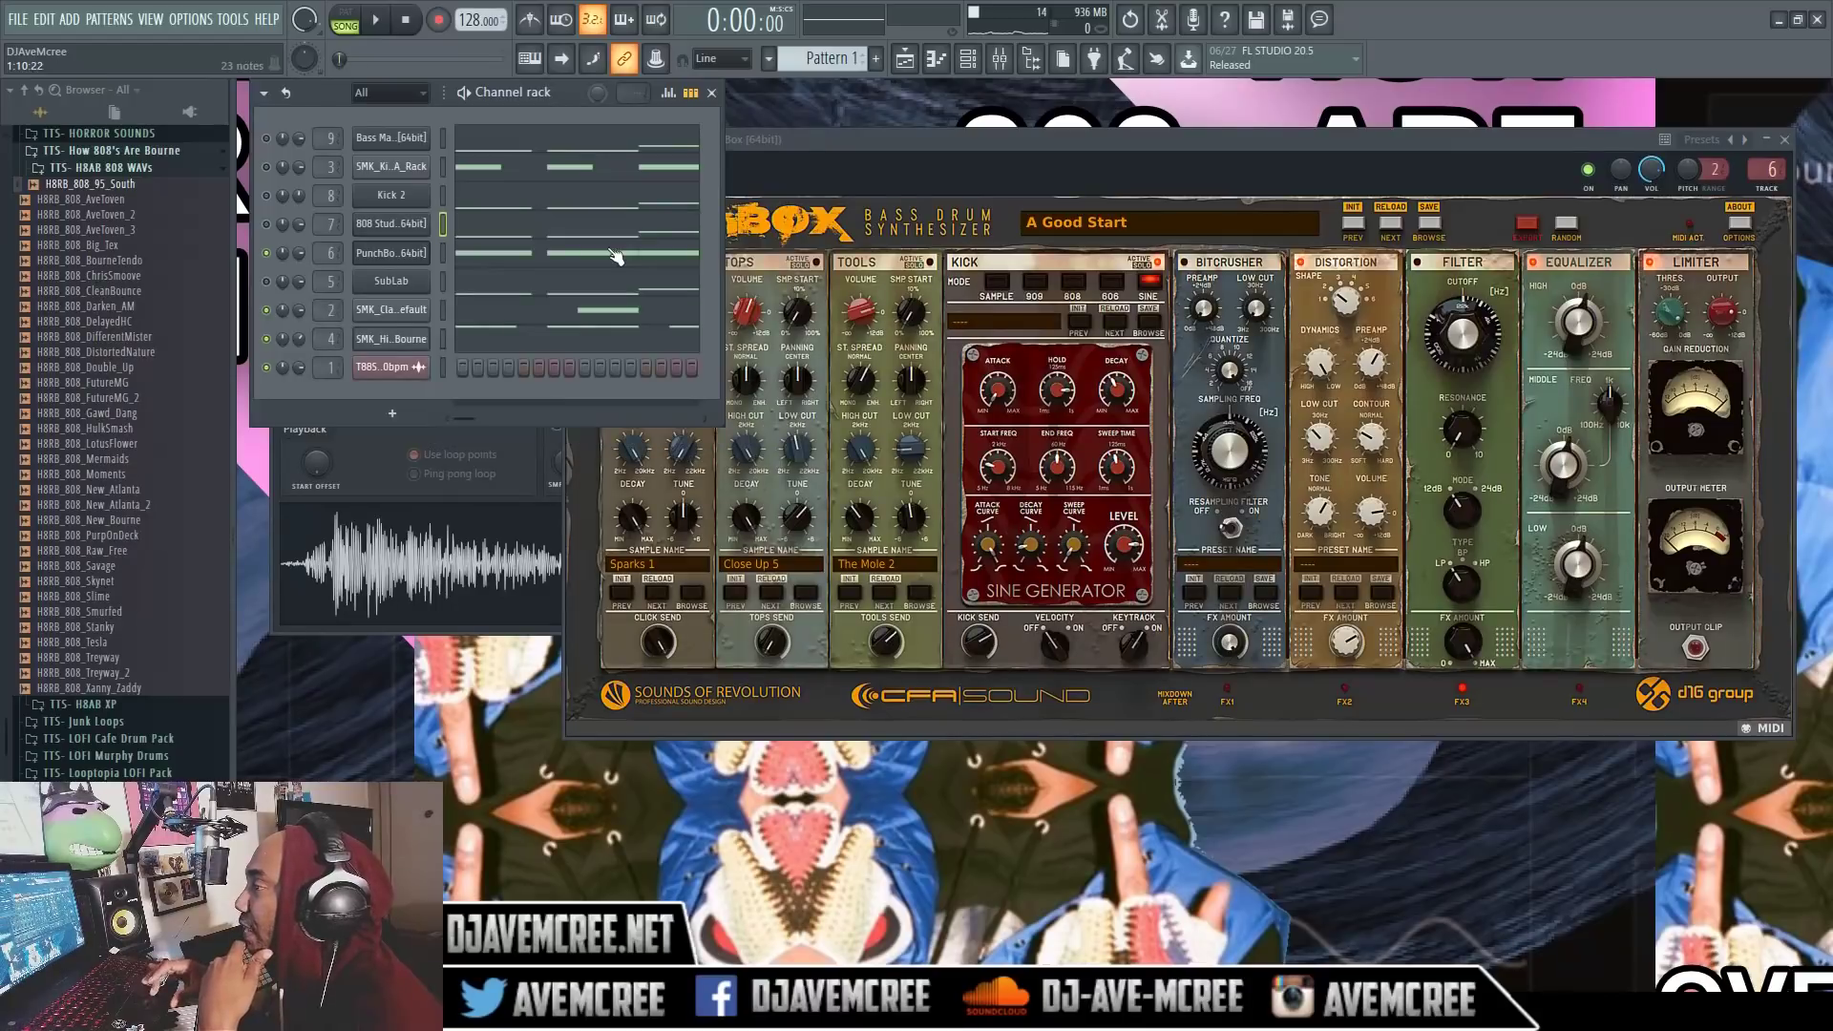
{"action": "right_click", "coordinate": [385, 260]}
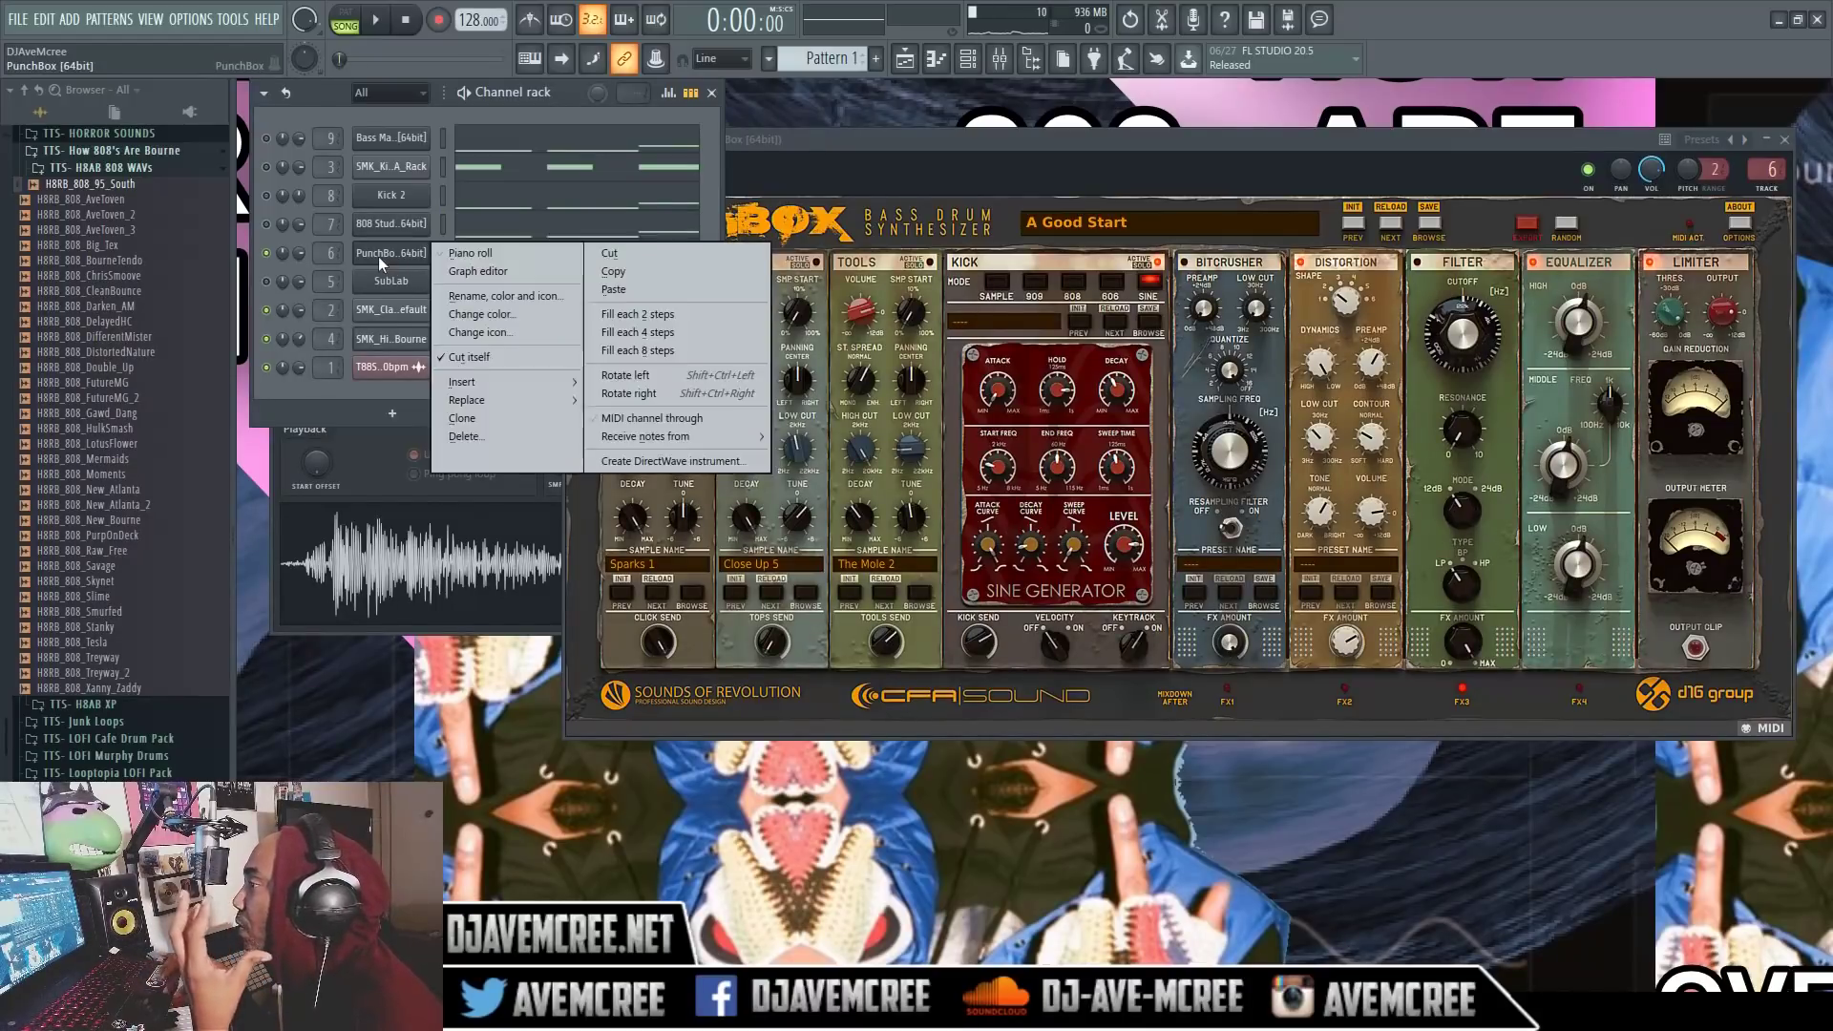
{"action": "left_click", "coordinate": [603, 290]}
{"action": "key", "text": "space"}
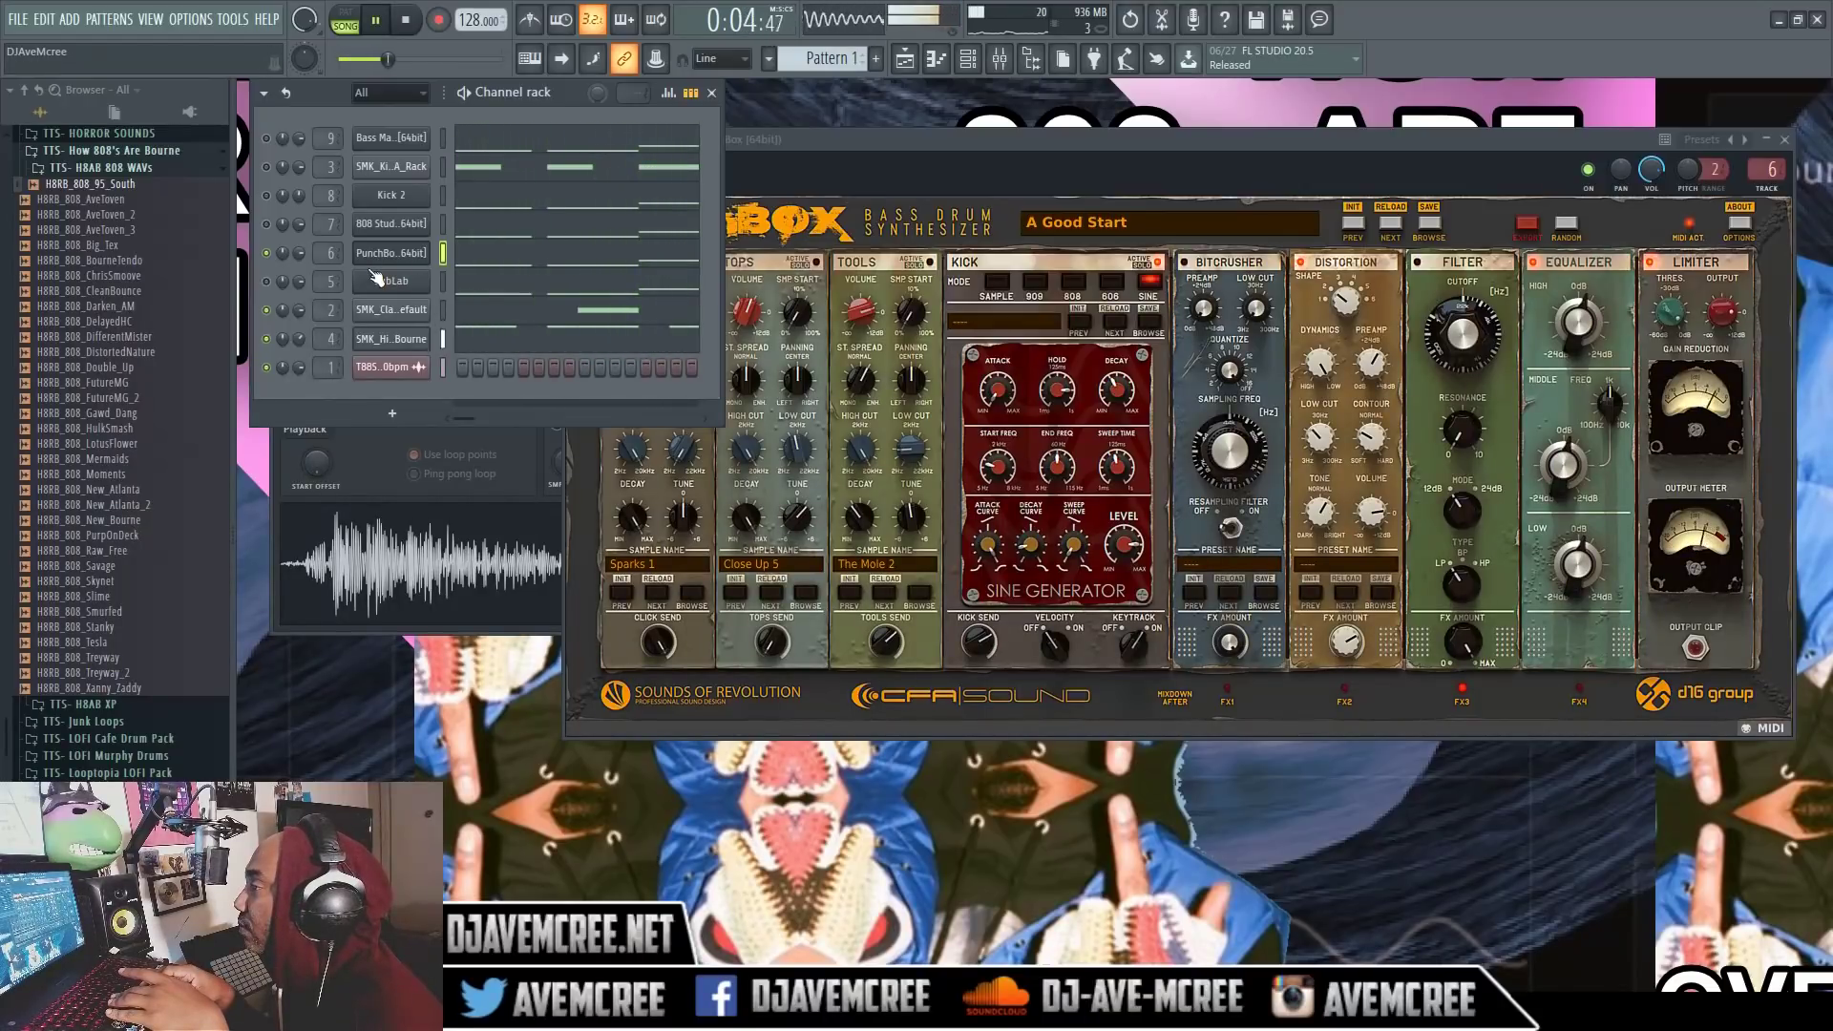
{"action": "key", "text": "space"}
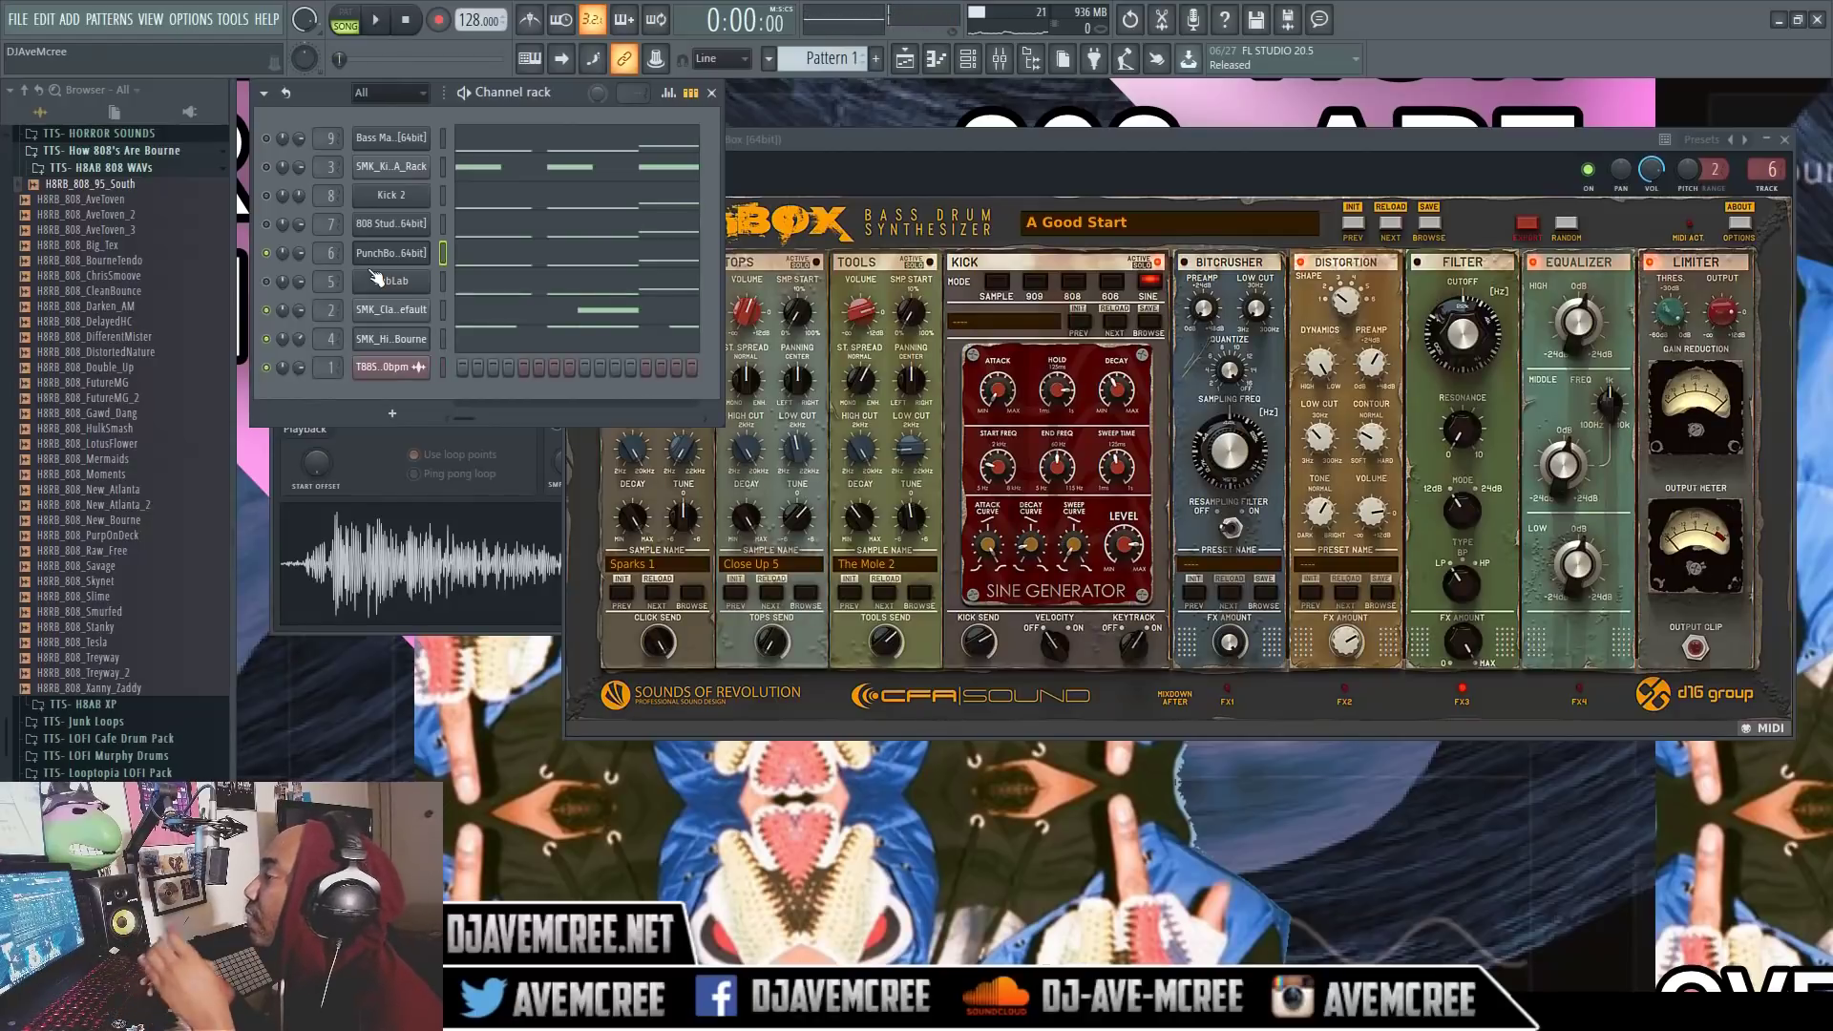
{"action": "key", "text": "ctrl+z"}
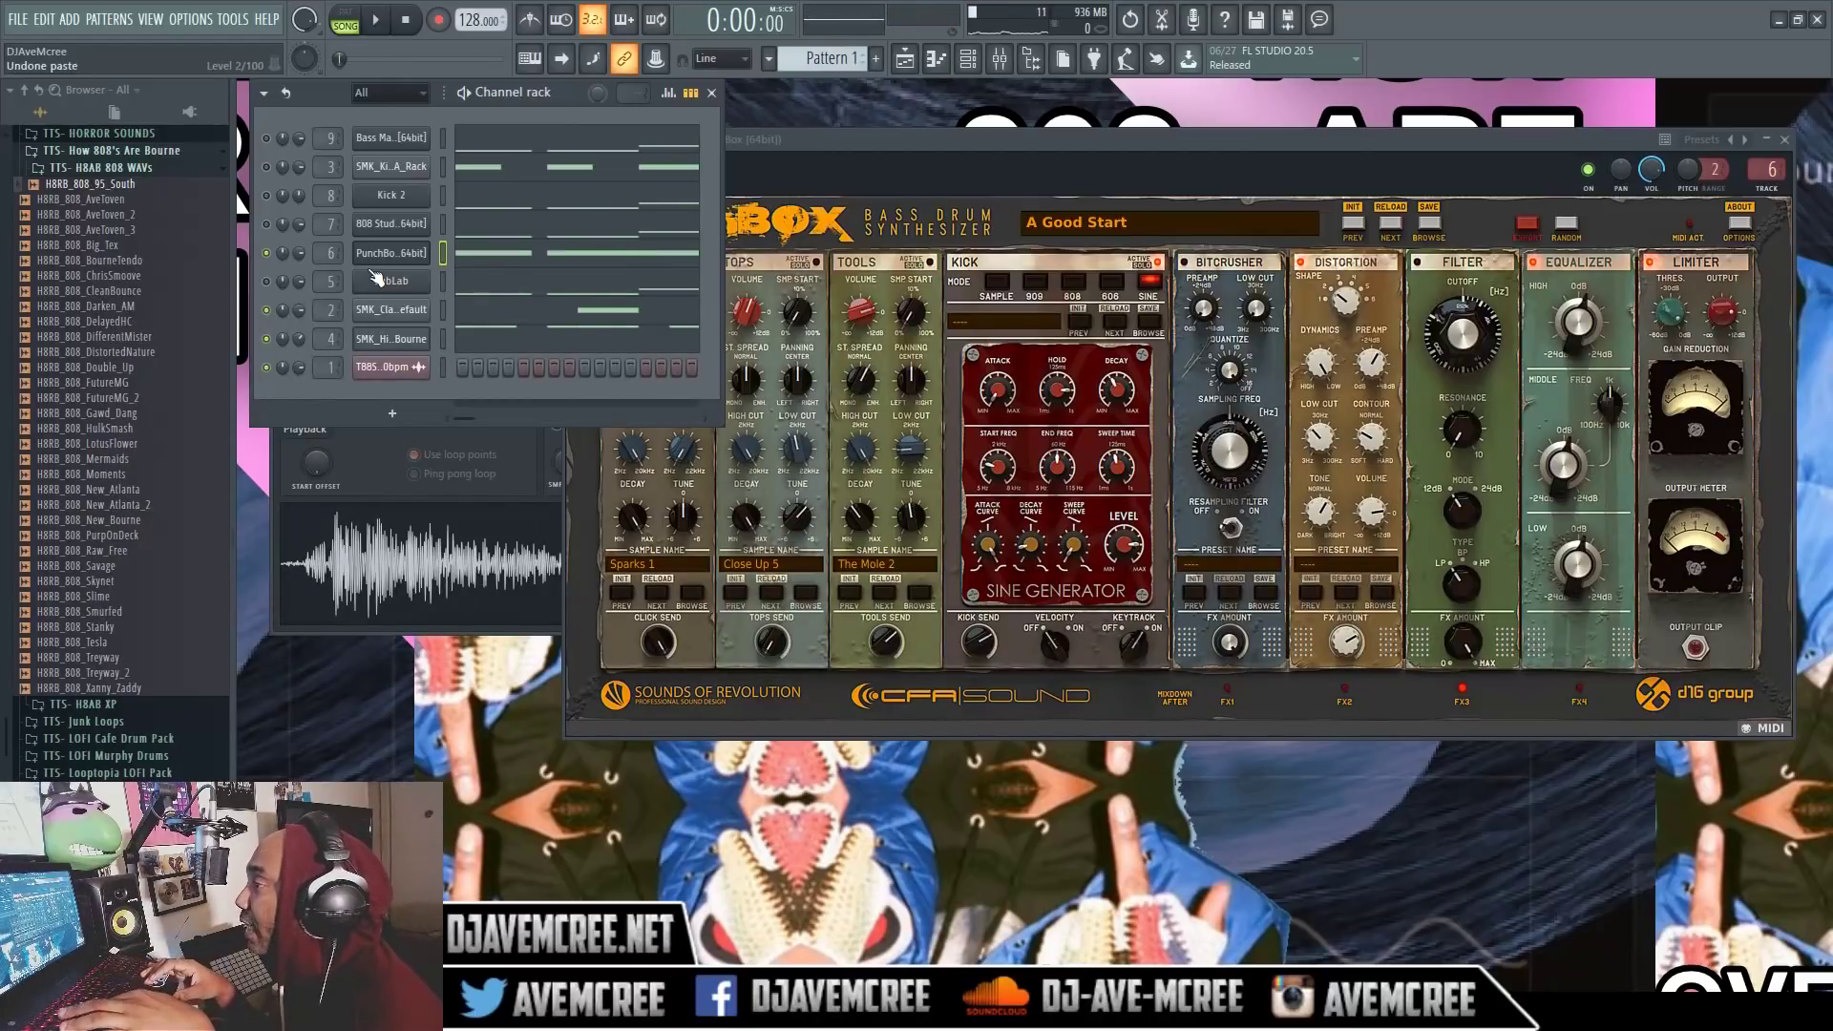
Play the beat briefly with PunchBox, switch its kick mode to 909 and audition it in the beat
{"action": "key", "text": "space"}
{"action": "key", "text": "space"}
{"action": "left_click", "coordinate": [1039, 285]}
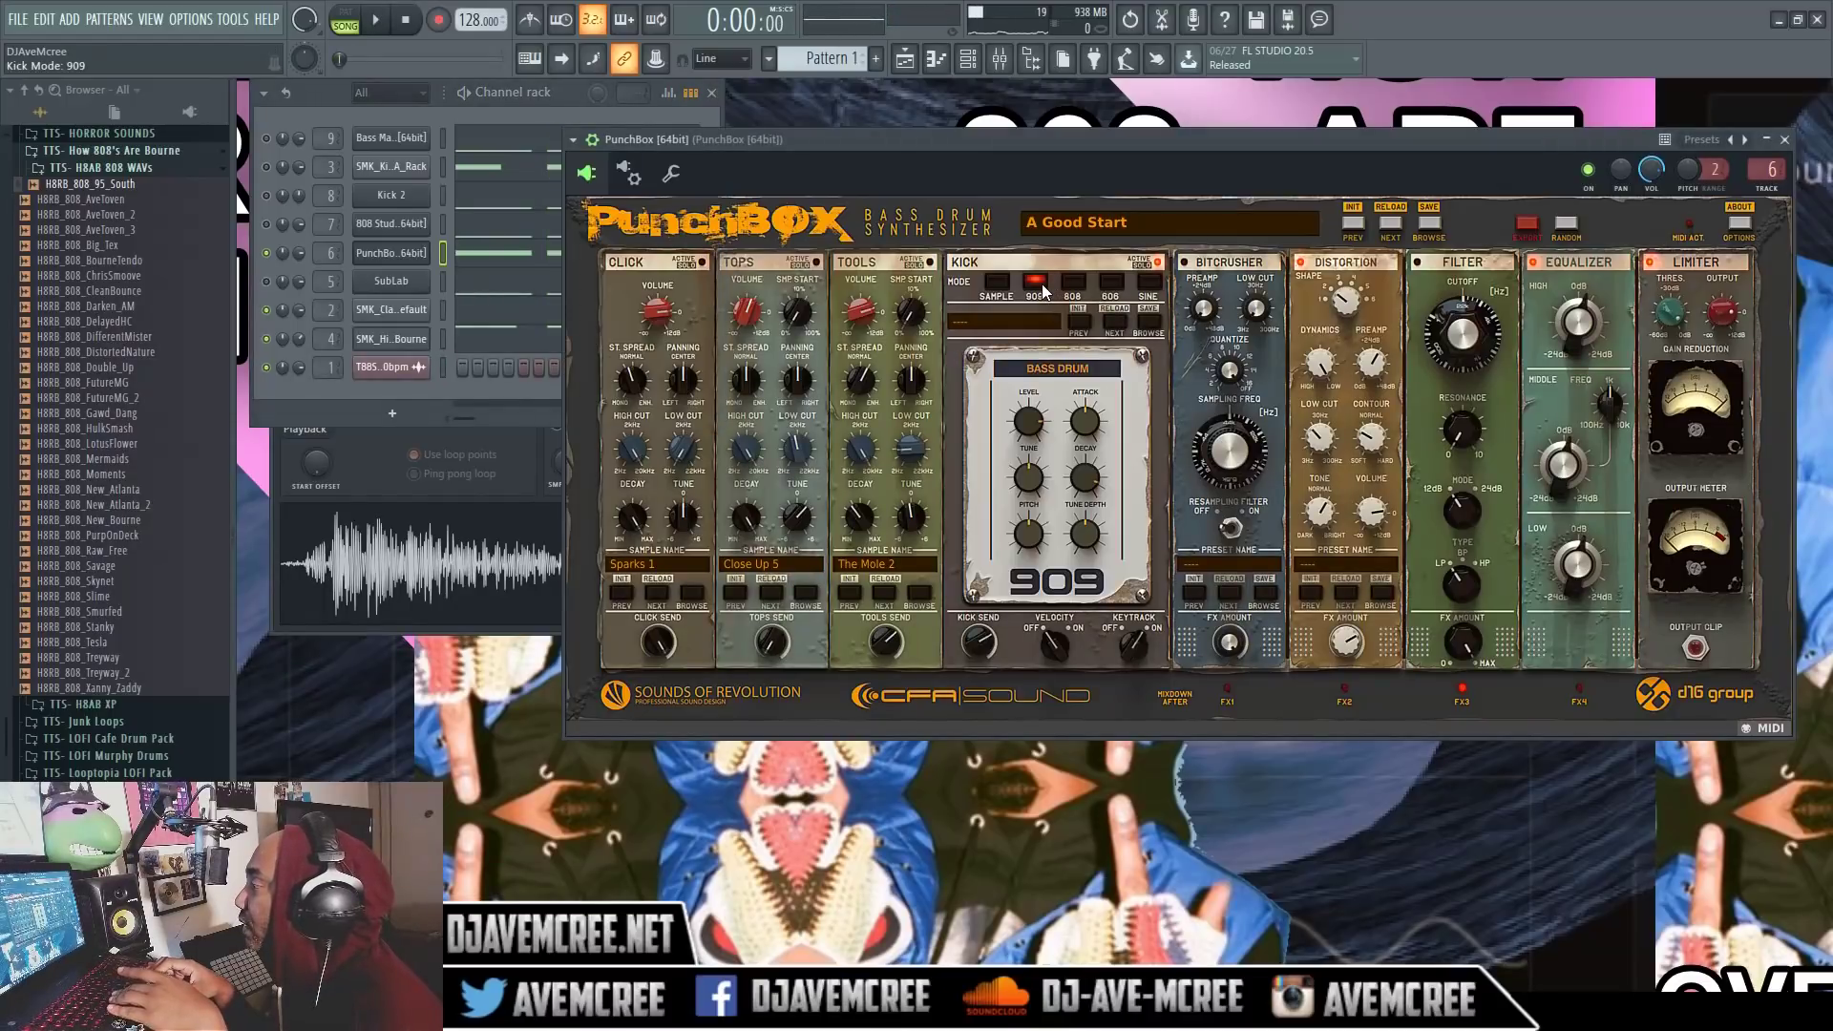
{"action": "key", "text": "space"}
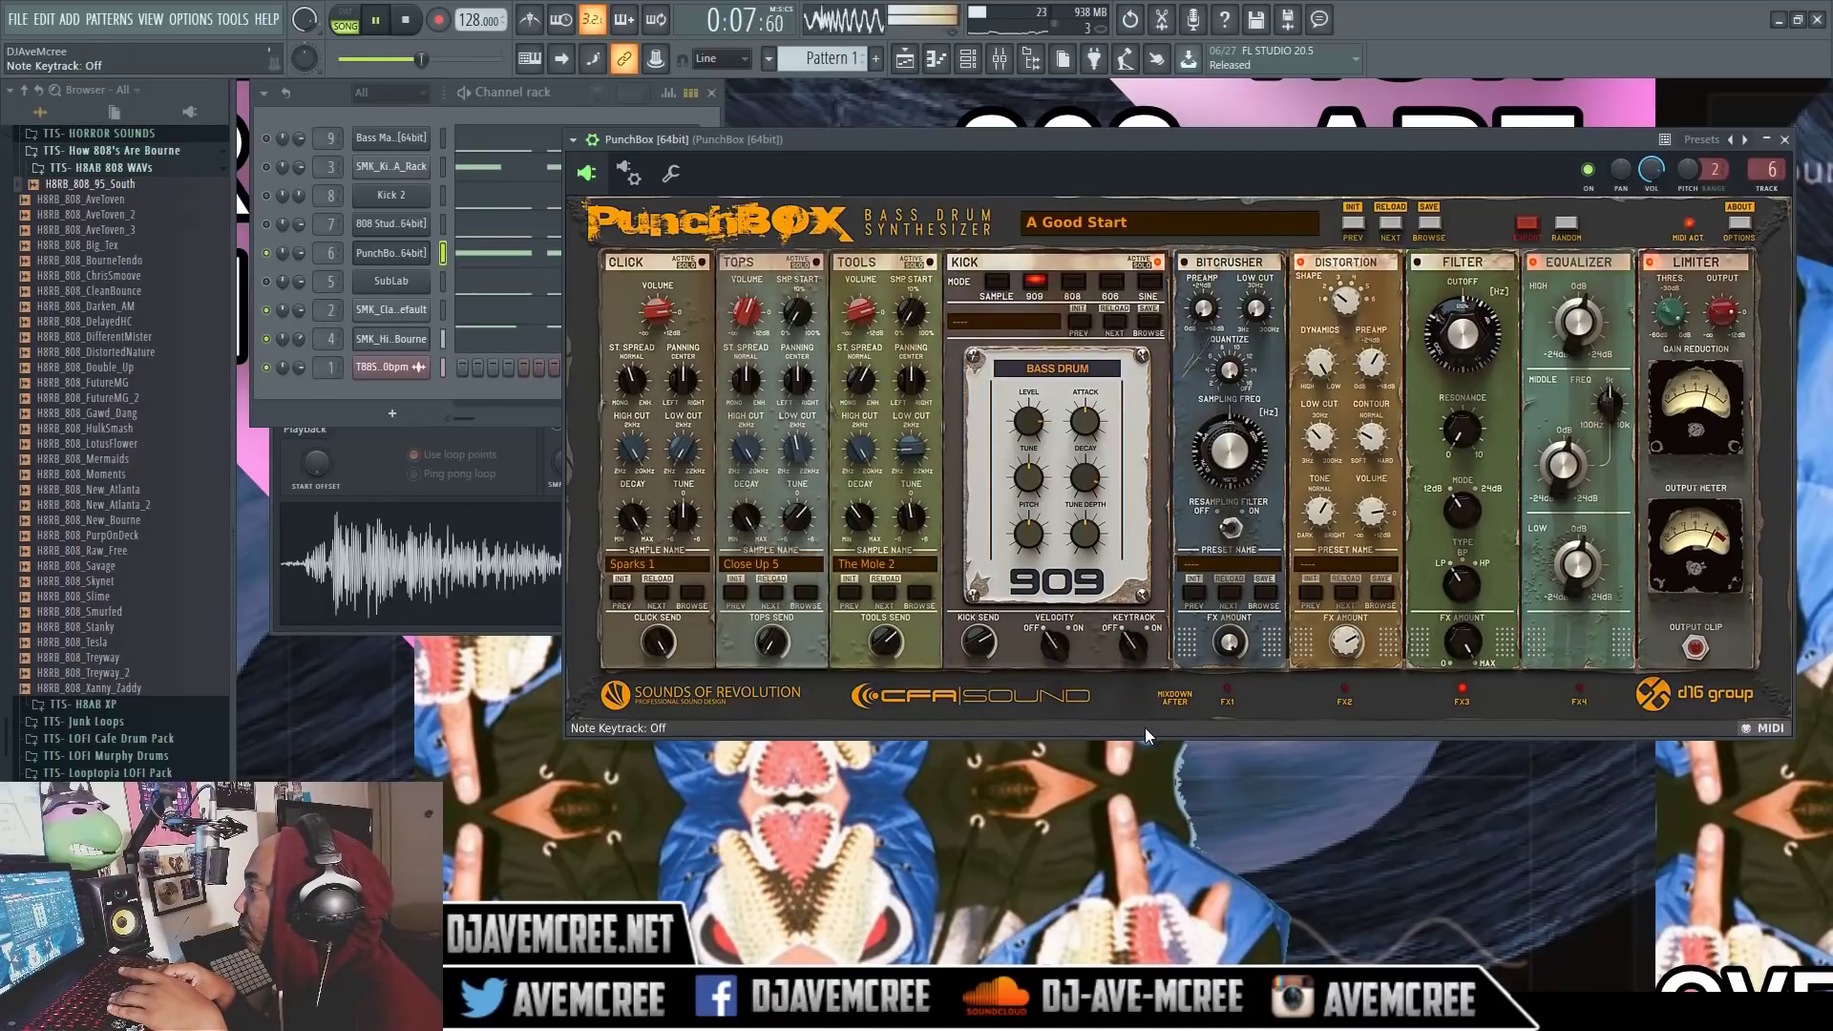
Switch PunchBox's kick mode to 808, set its decay to 72% while the beat plays and stop playback
{"action": "left_click", "coordinate": [1074, 289]}
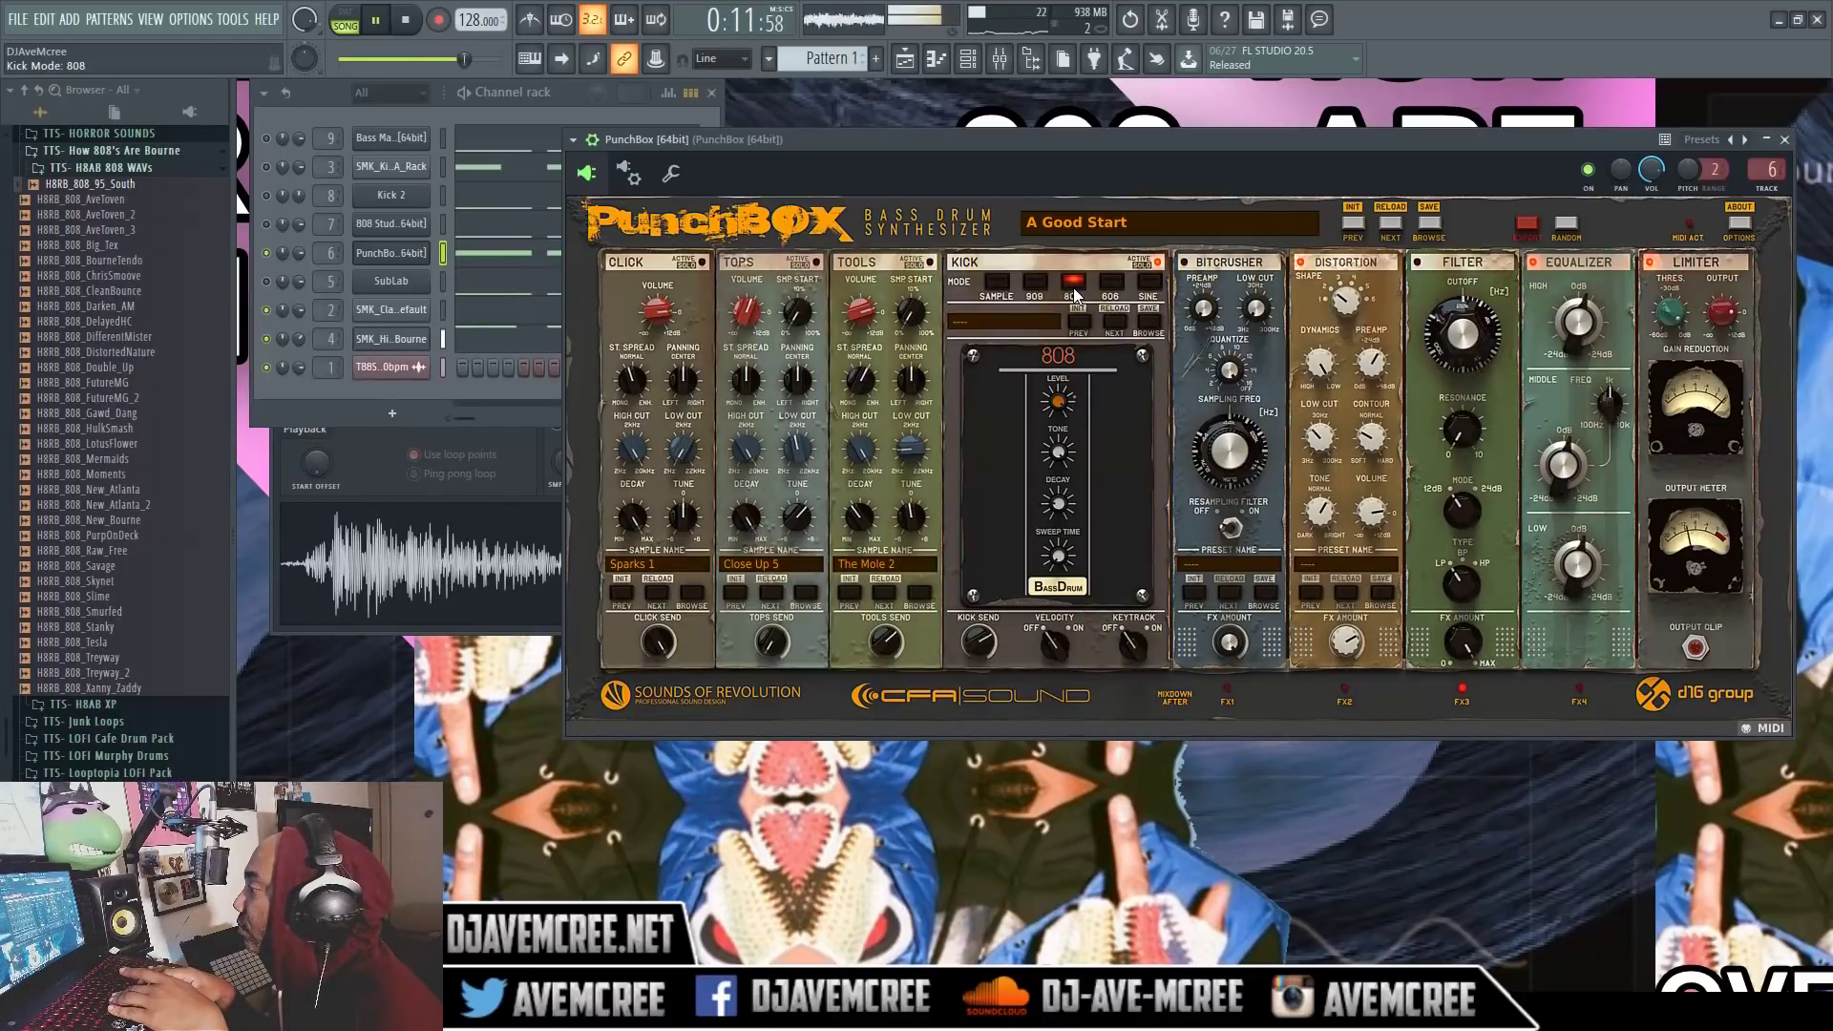
{"action": "left_click_drag", "start_coordinate": [1057, 444], "coordinate": [1055, 365]}
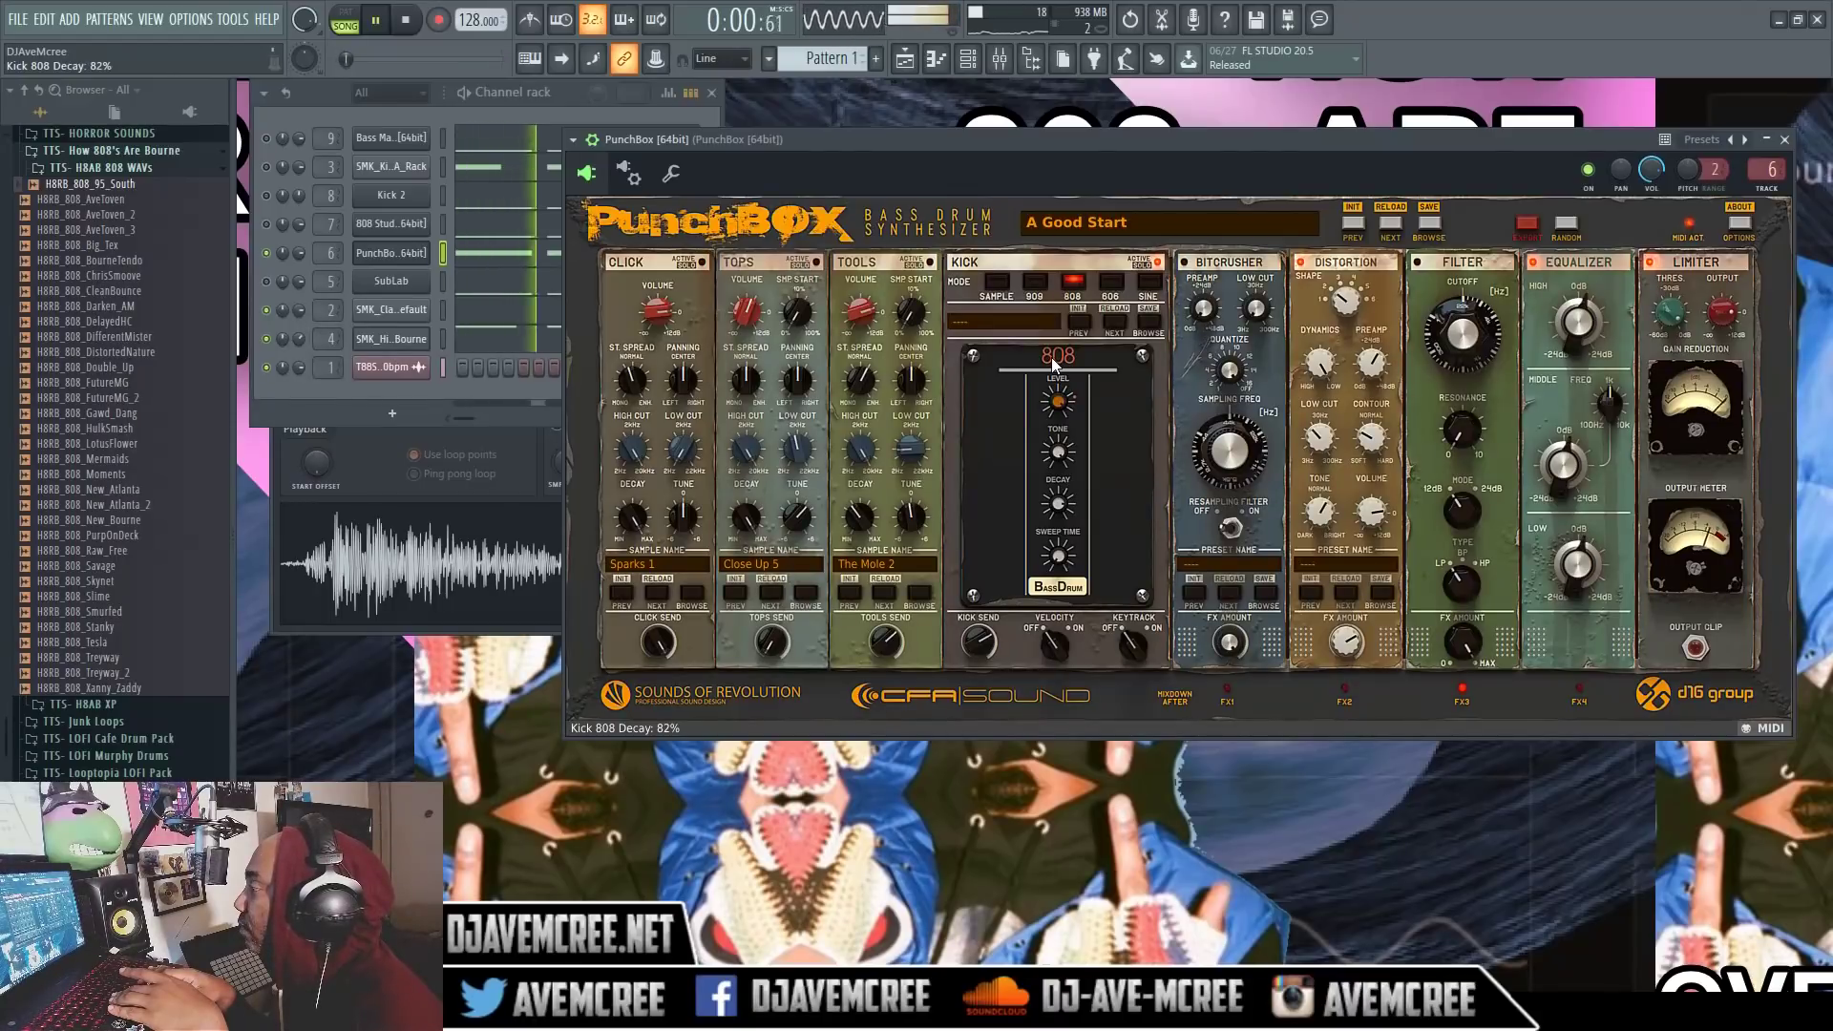
{"action": "left_click_drag", "start_coordinate": [1055, 365], "coordinate": [1051, 386]}
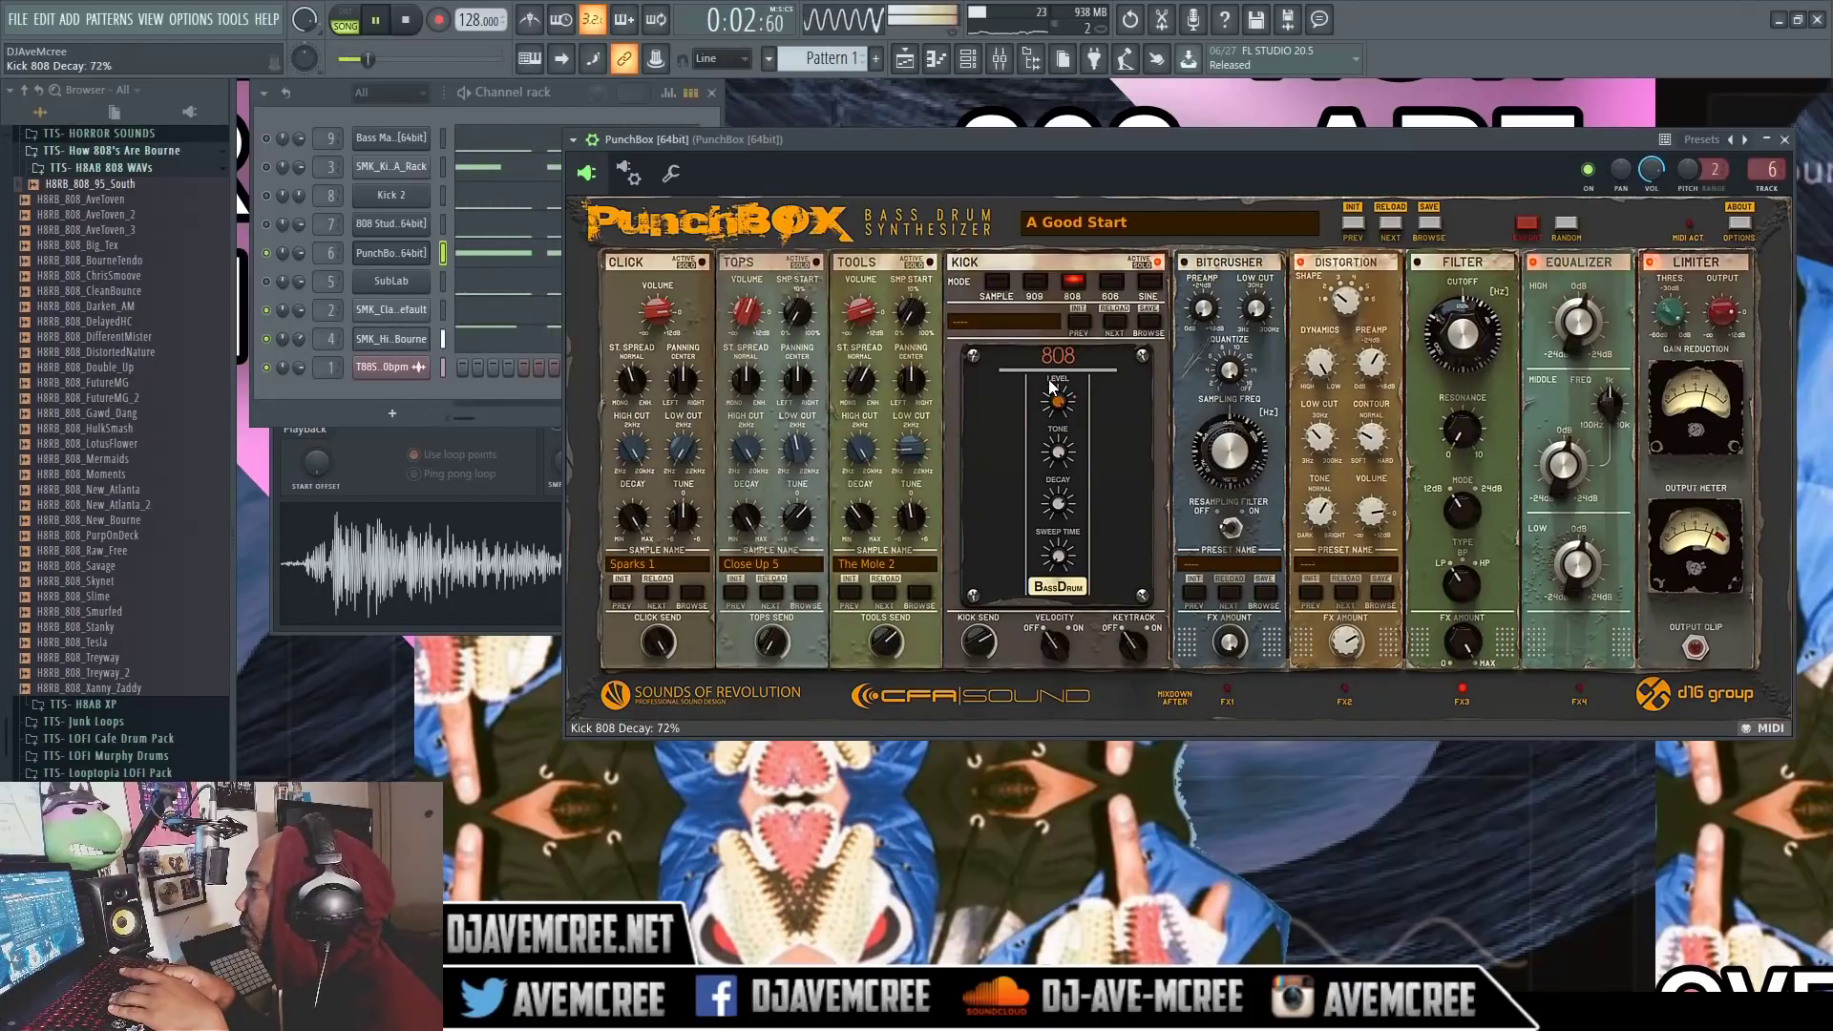
{"action": "key", "text": "space"}
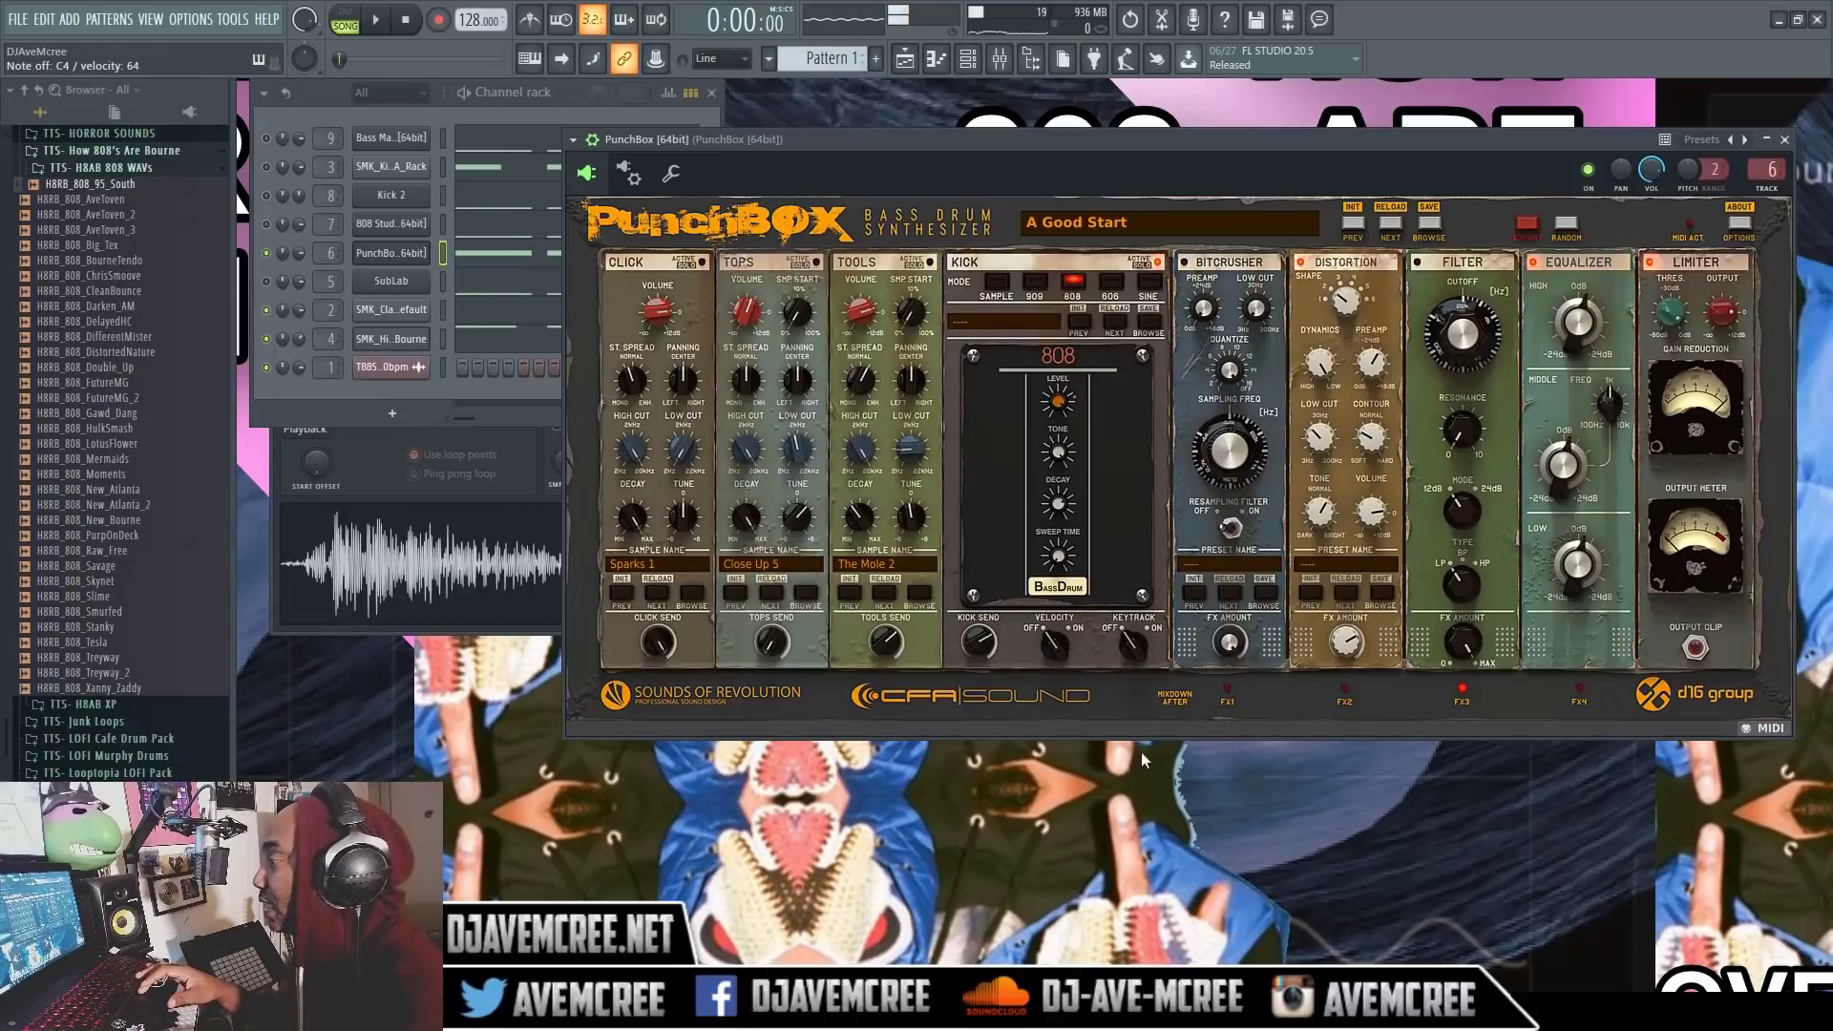
{"action": "left_click", "coordinate": [1124, 607]}
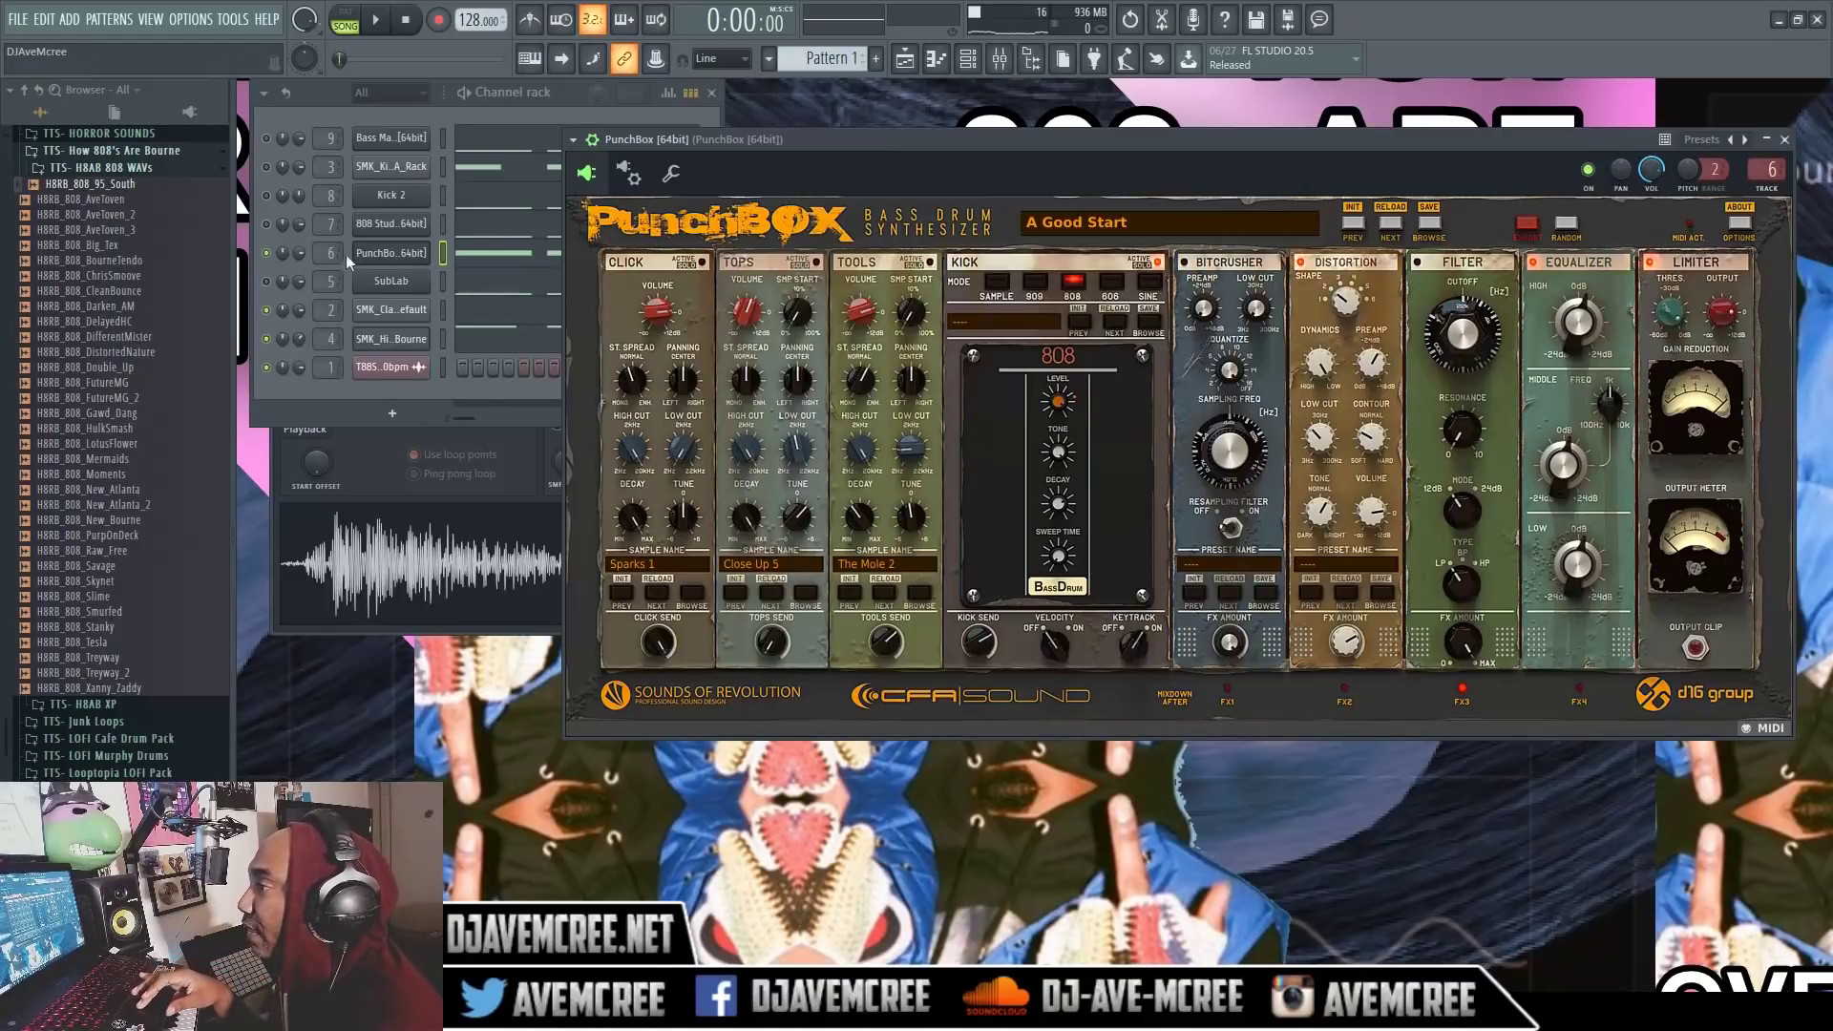
Mute PunchBox, open SubLab and play the beat with its RIP_808_DifferentMister preset while displaying the synth section
{"action": "left_click", "coordinate": [276, 255]}
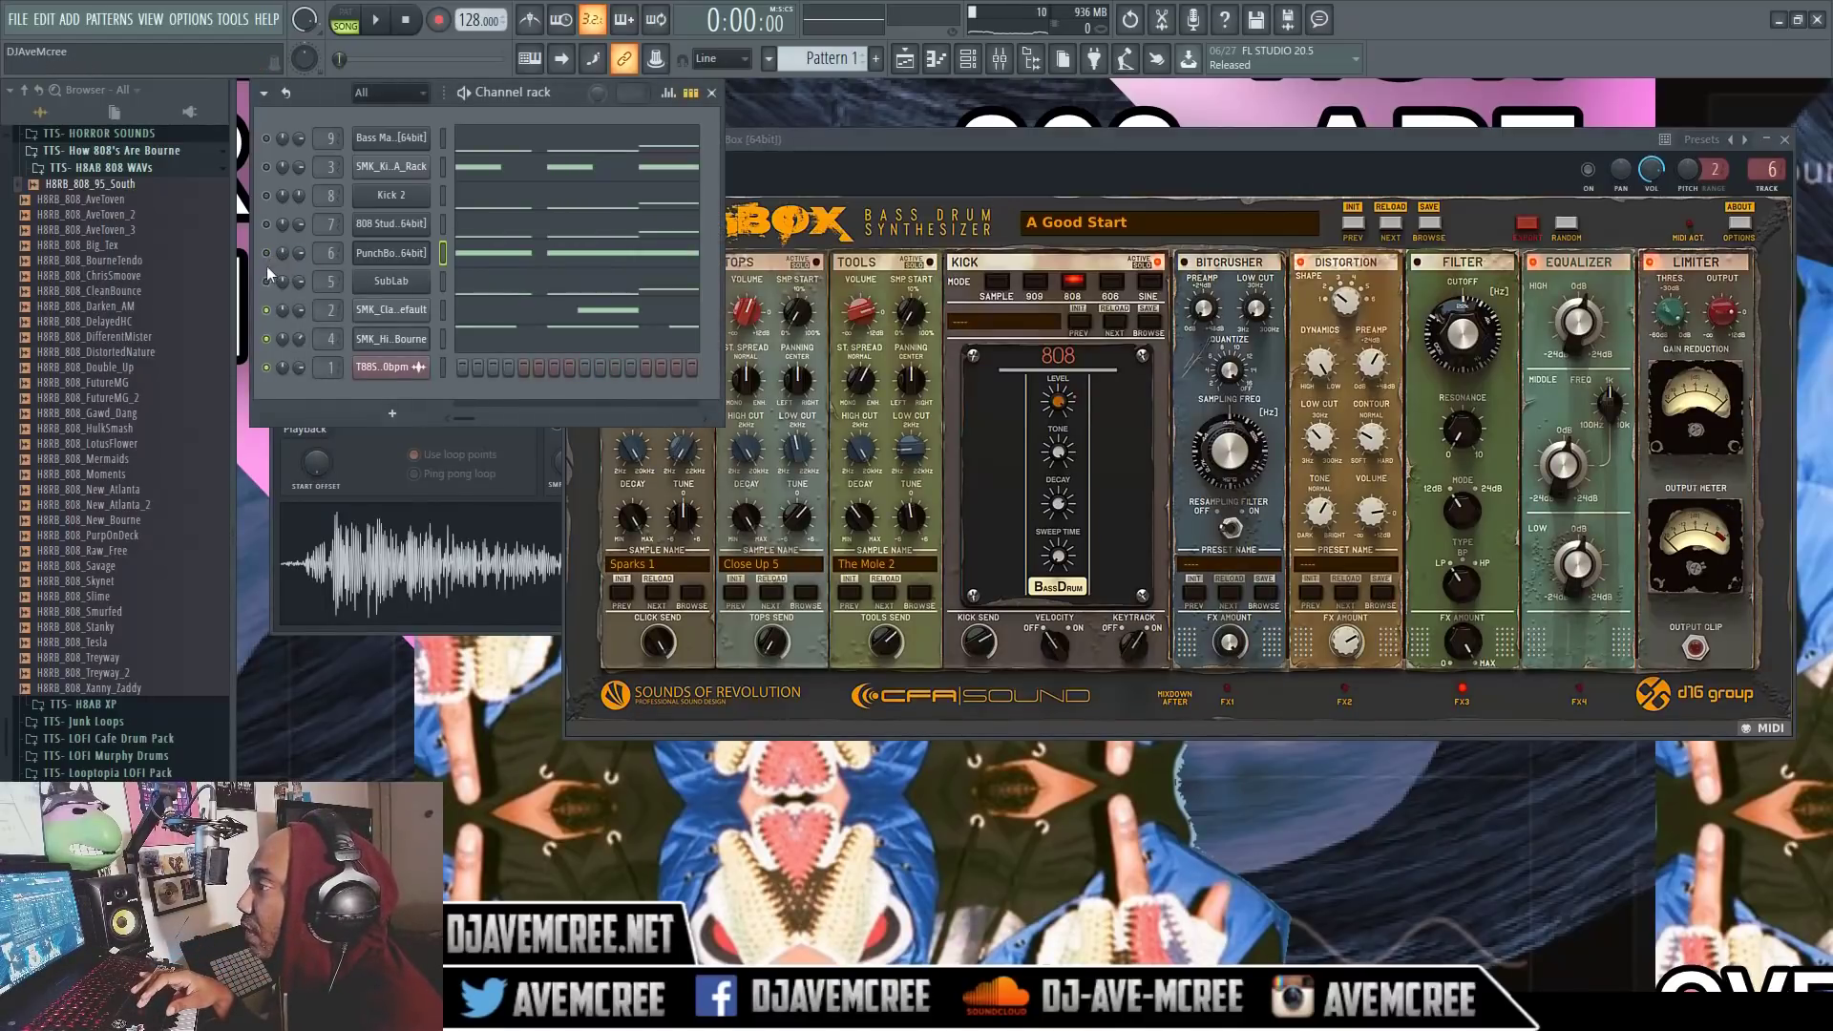
{"action": "left_click", "coordinate": [373, 287]}
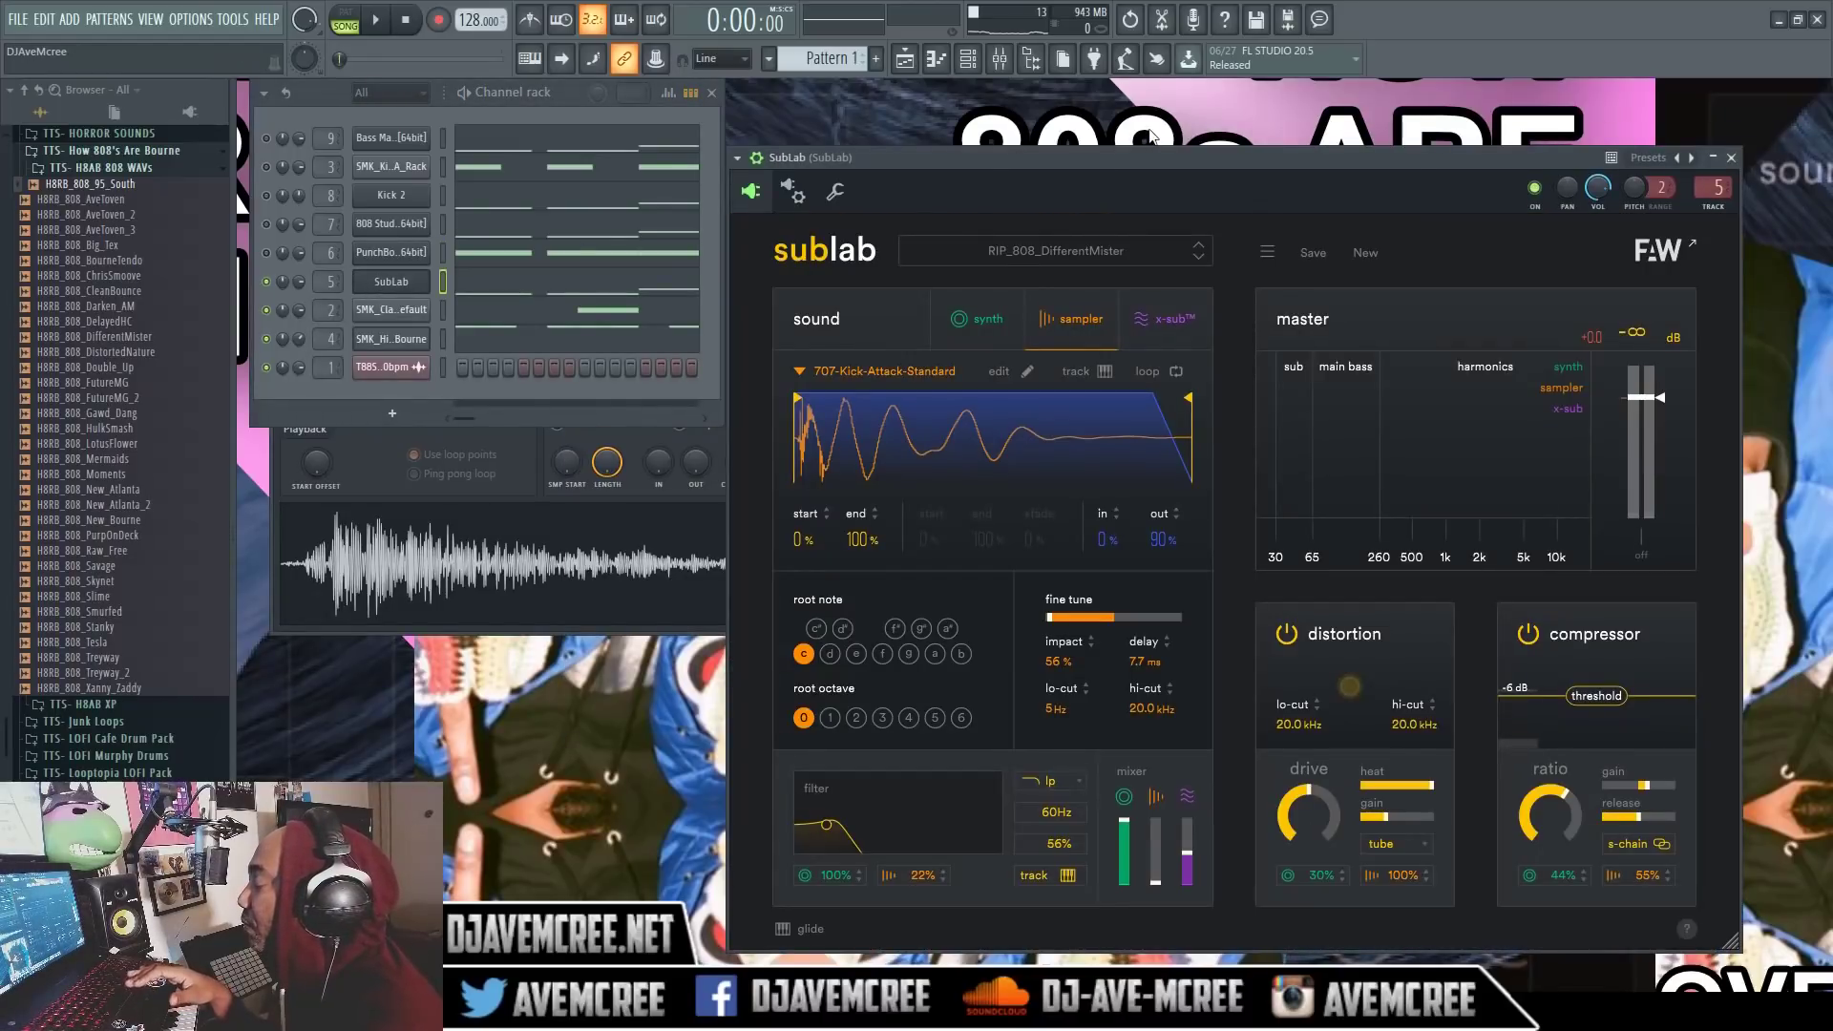
{"action": "left_click_drag", "start_coordinate": [1165, 151], "coordinate": [1165, 138]}
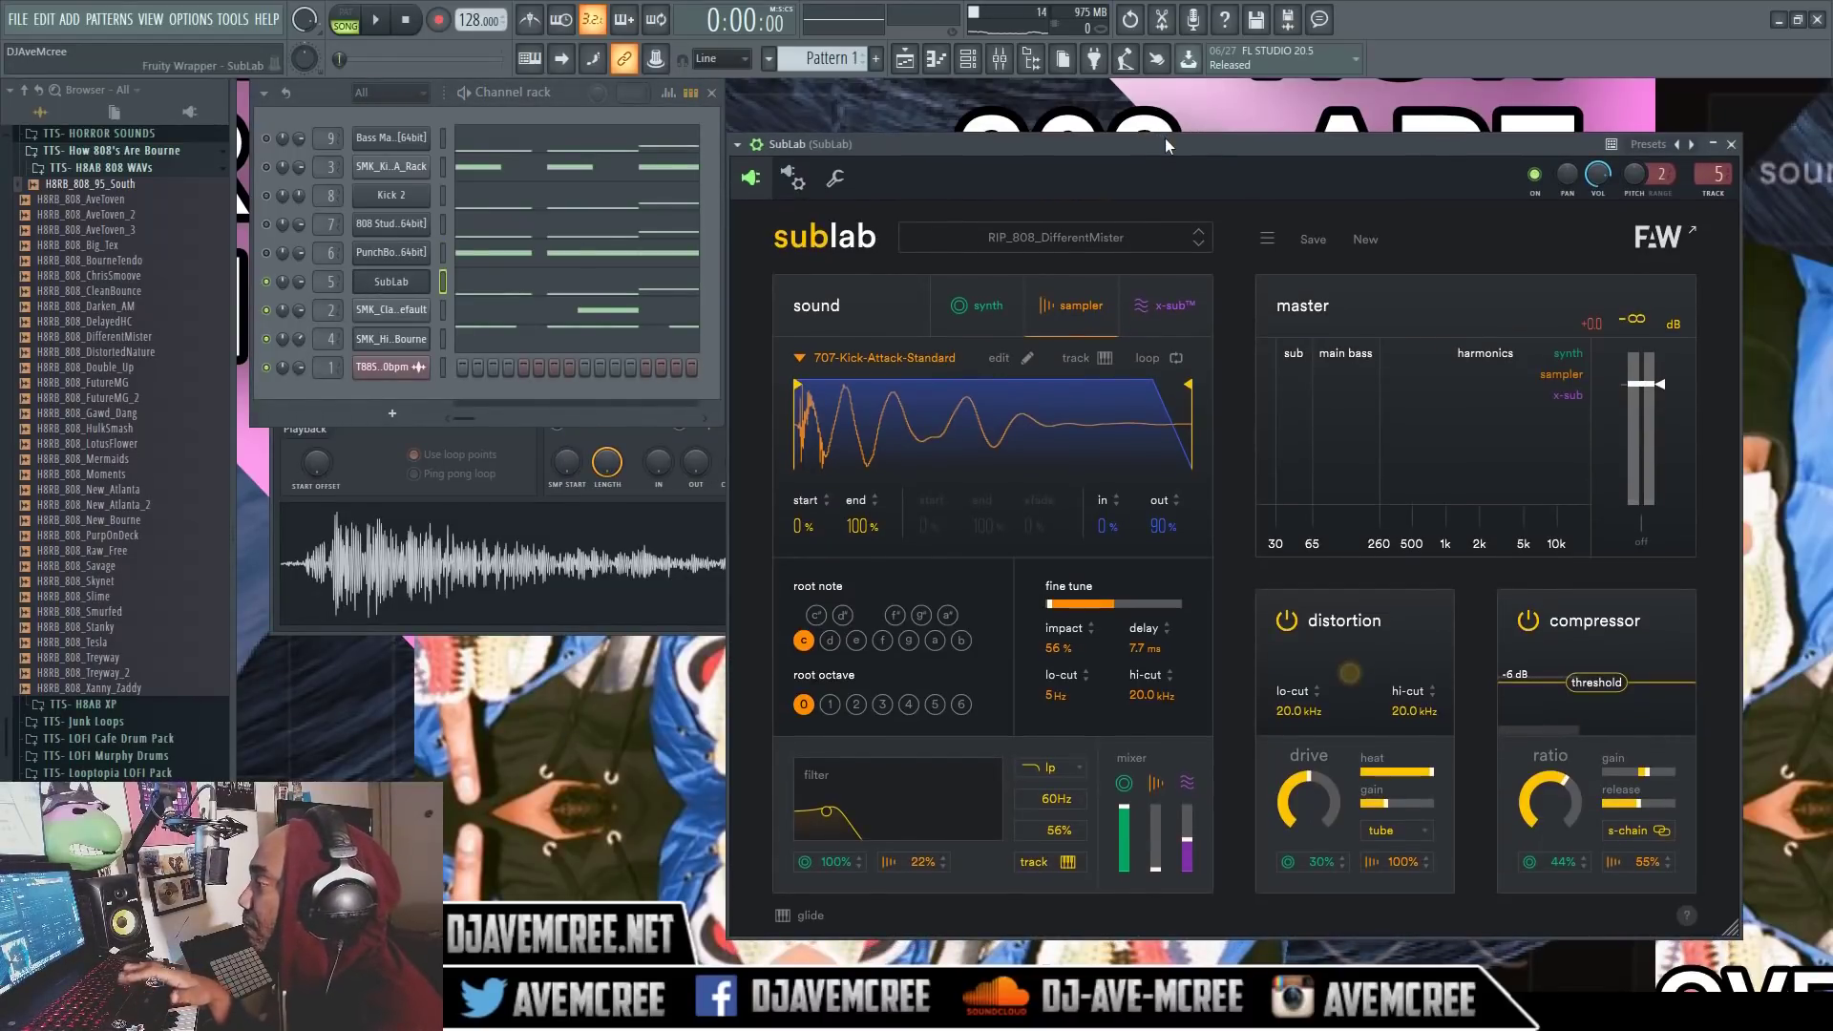
{"action": "key", "text": "space"}
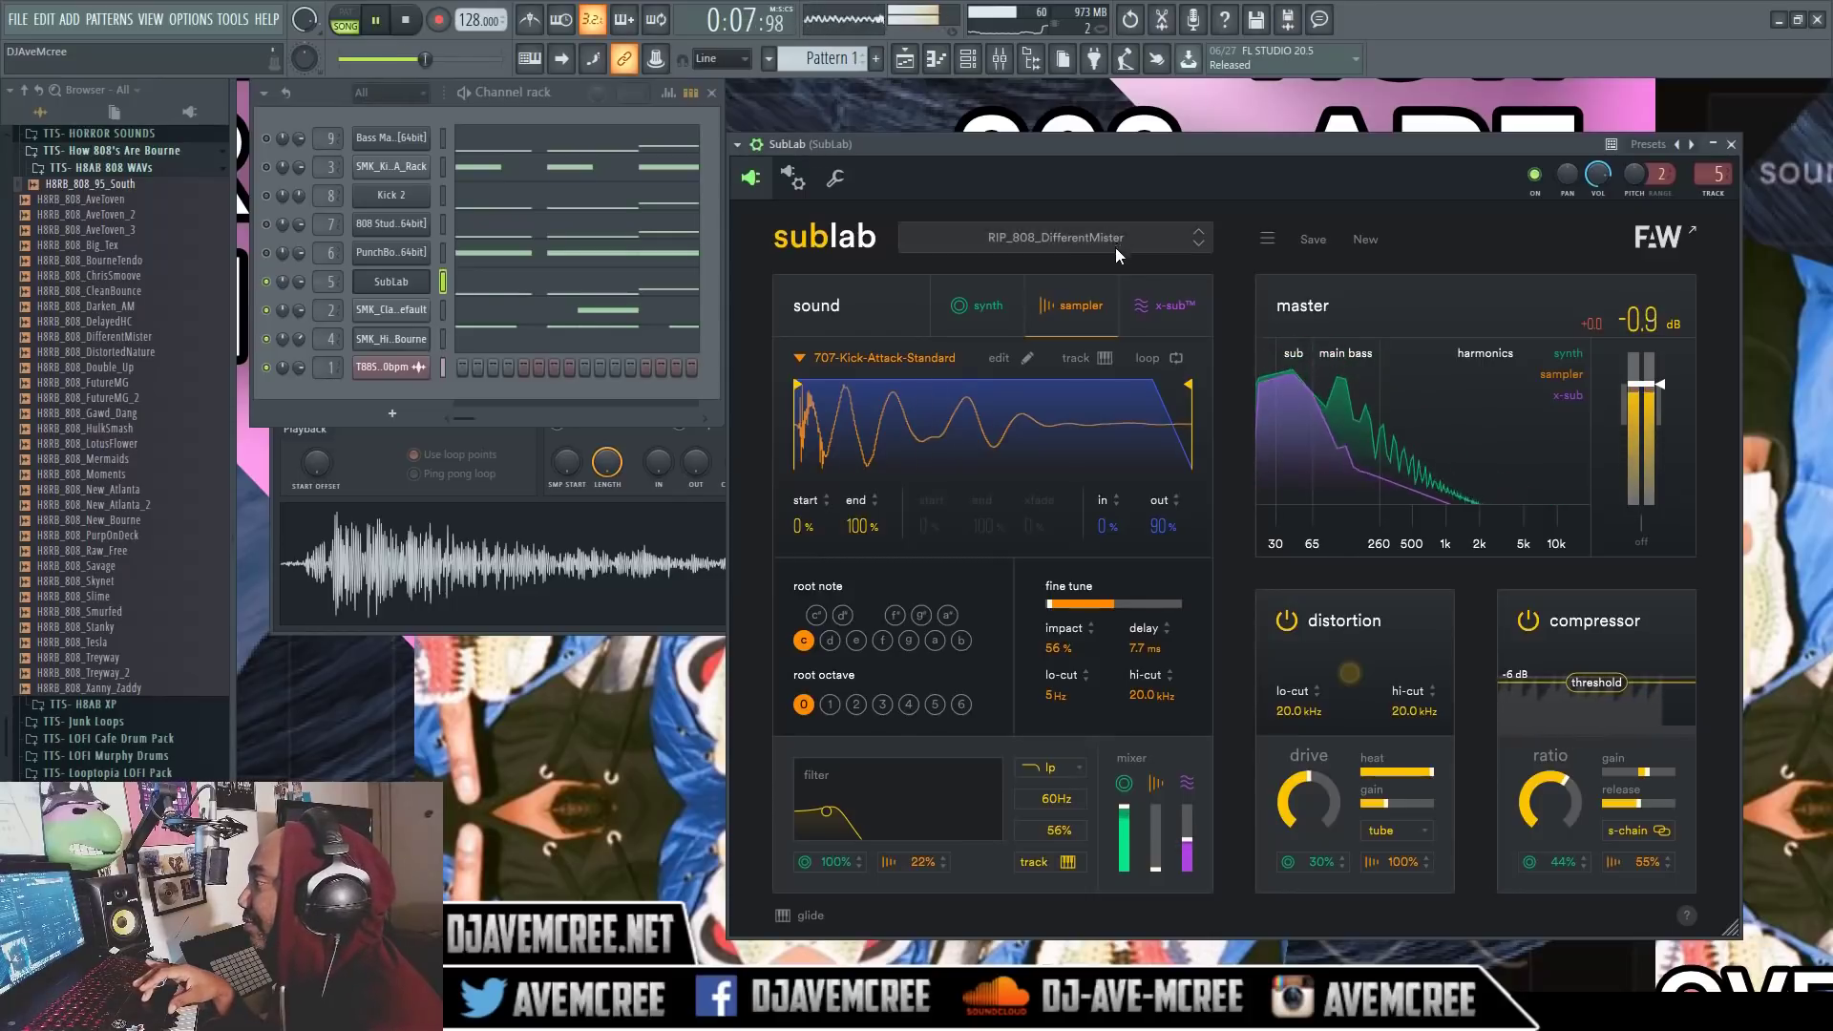
{"action": "left_click", "coordinate": [975, 287]}
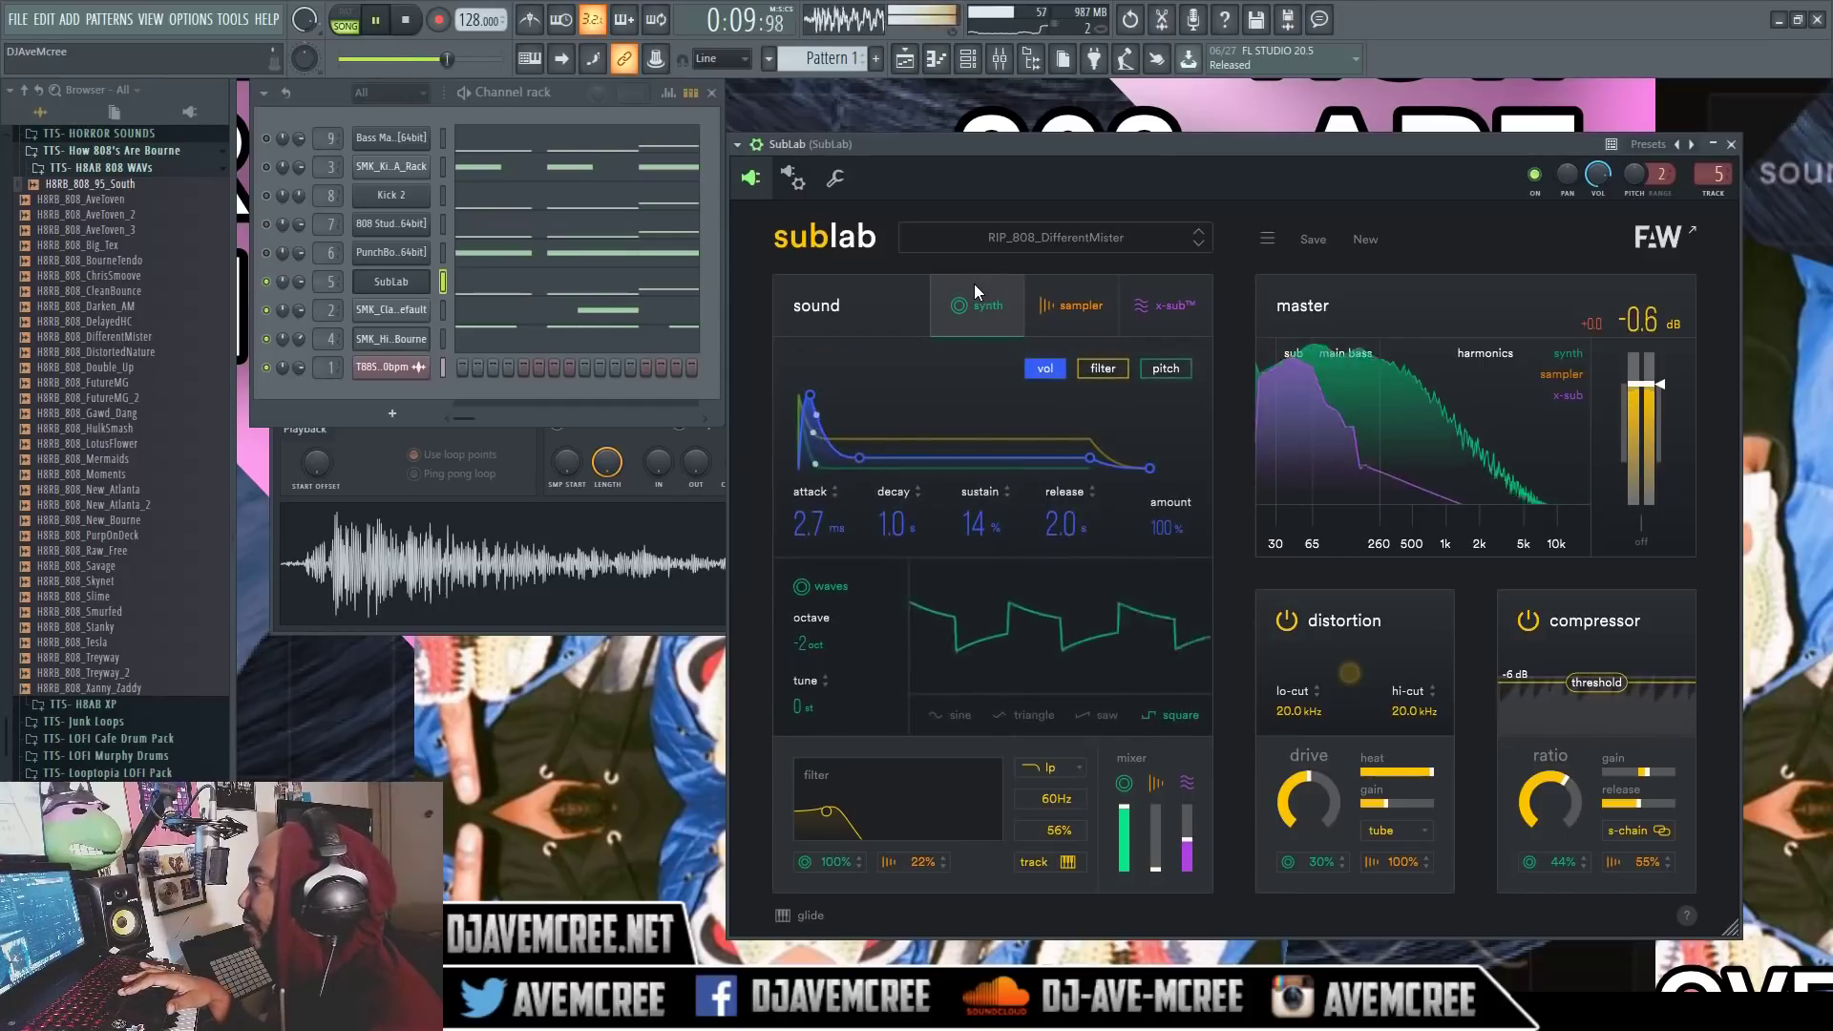
{"action": "key", "text": "space"}
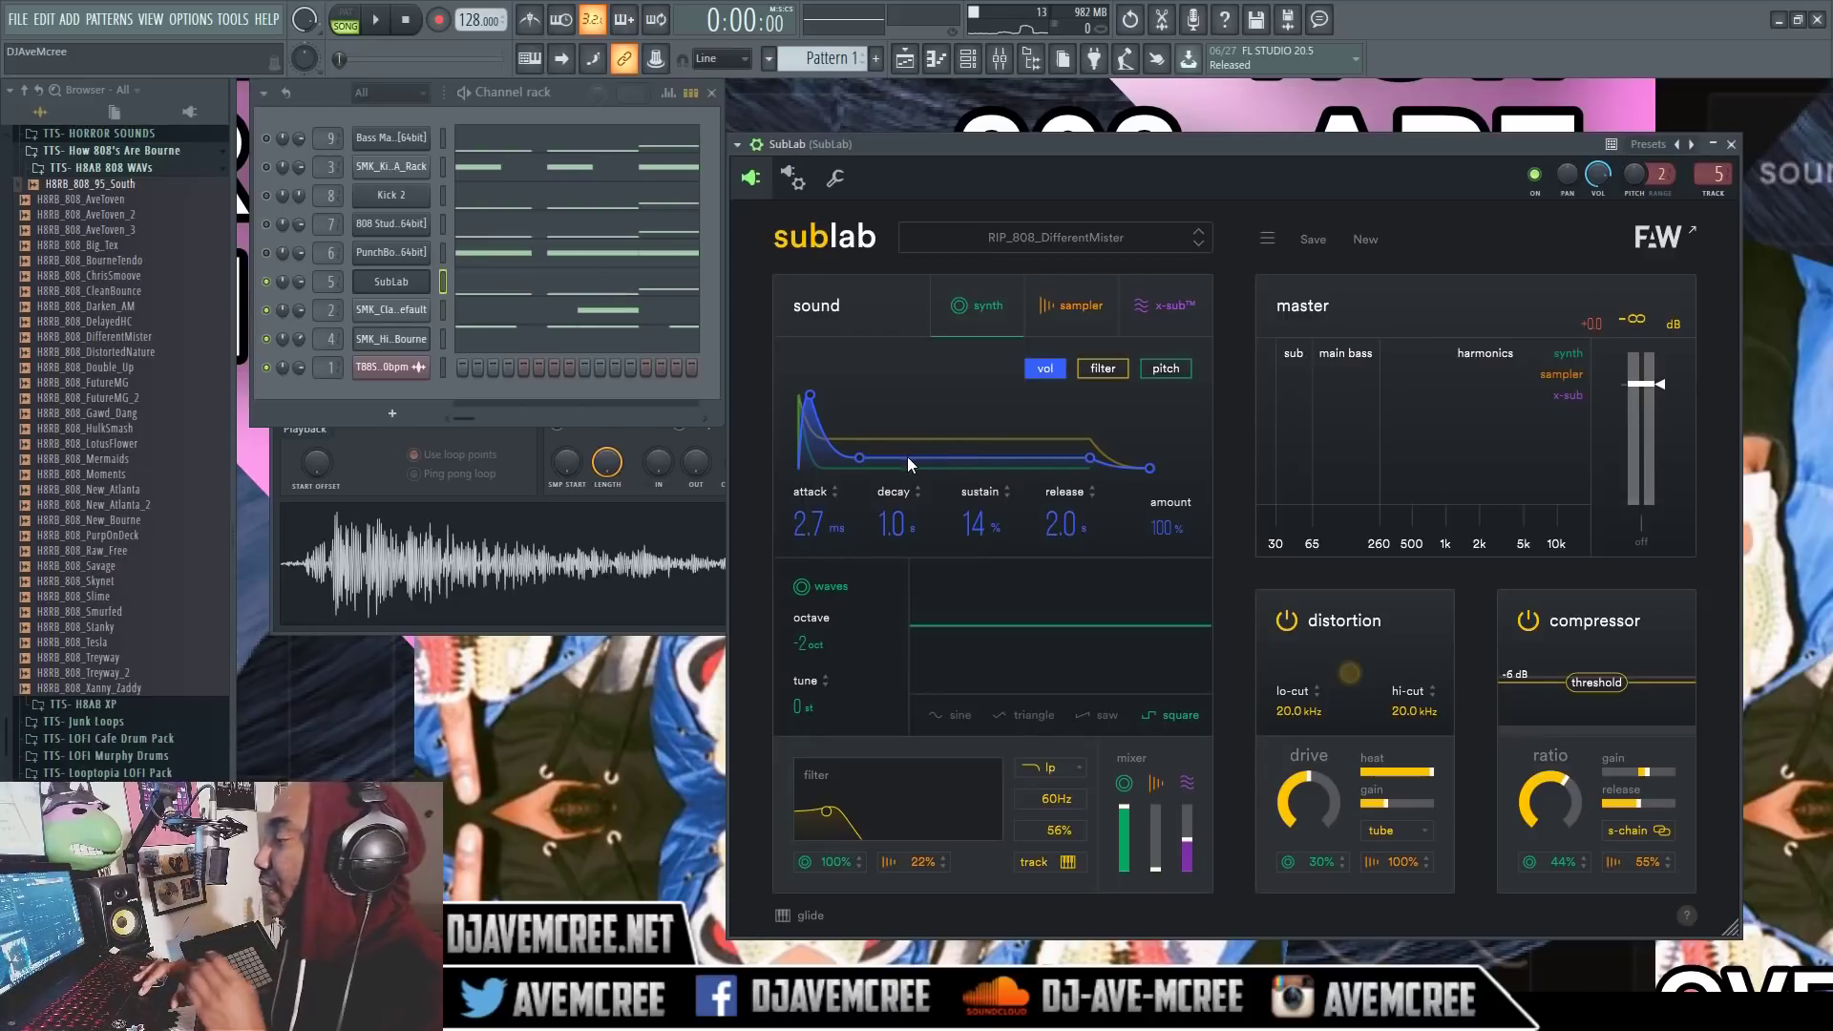
Set SubLab's synth volume sustain to 19% and audition the saw and triangle oscillator waves in the beat, keeping triangle
{"action": "key", "text": "space"}
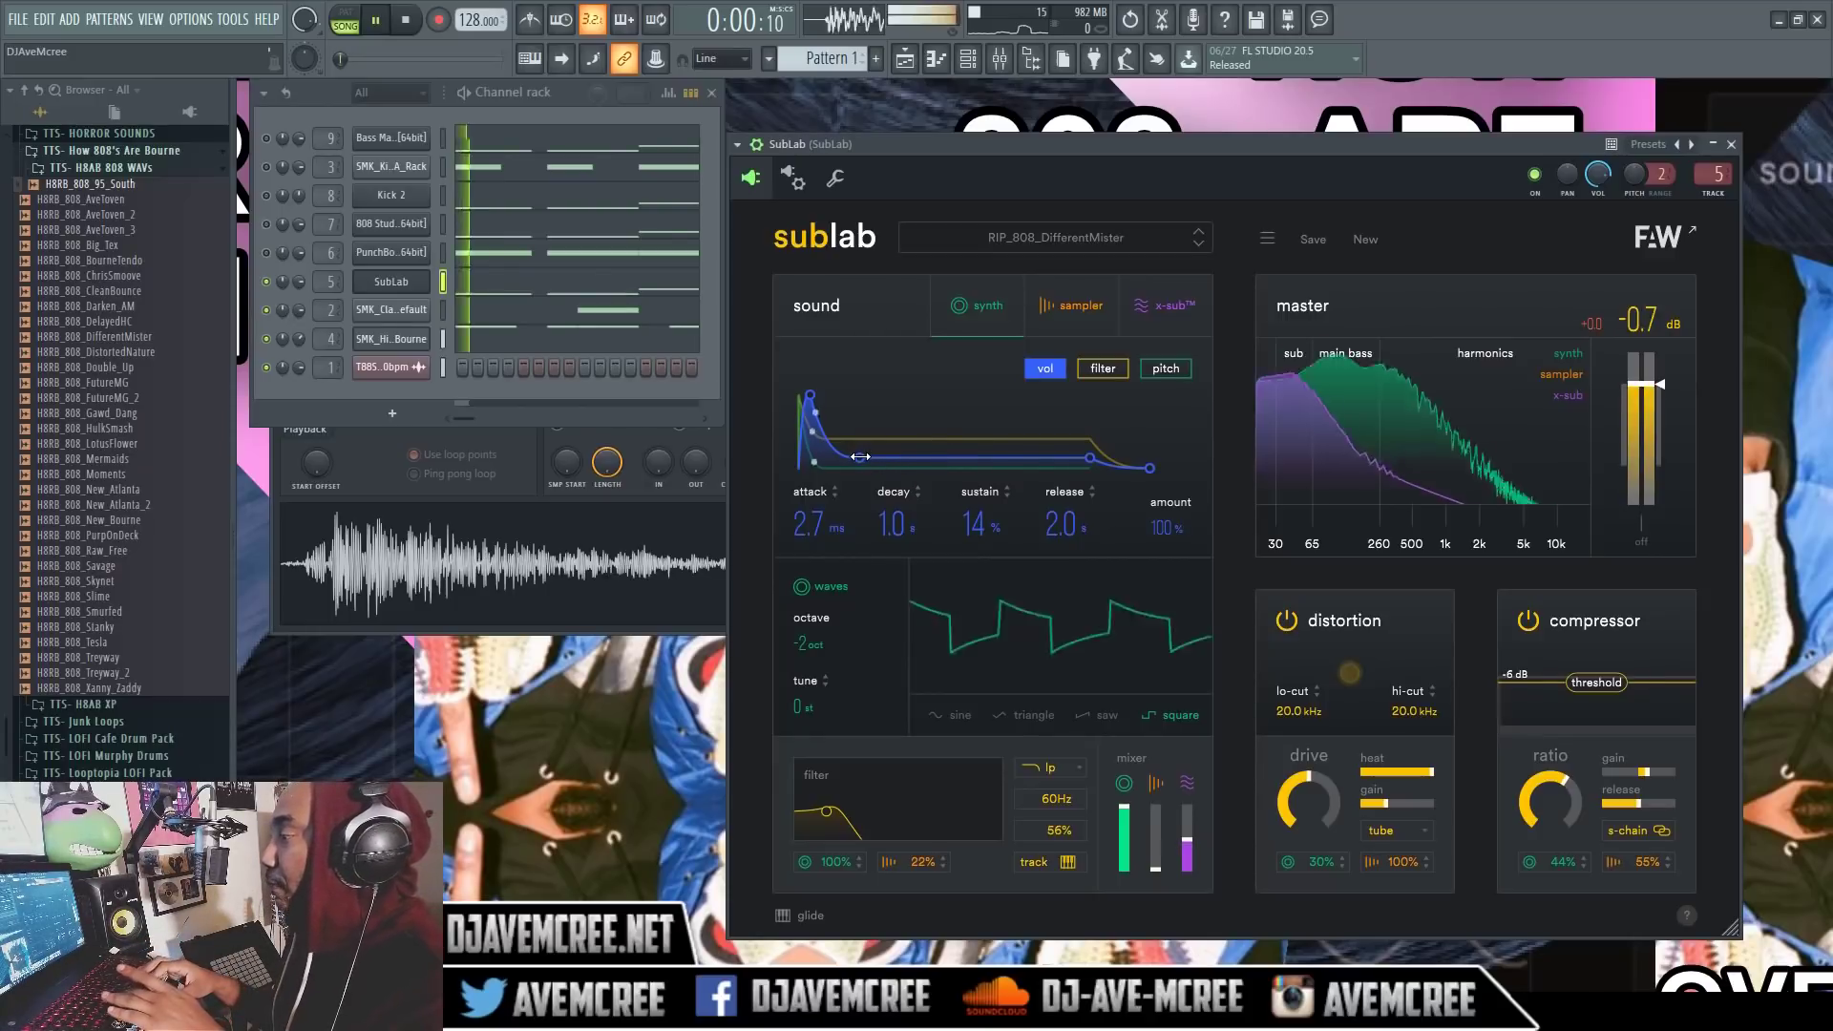
{"action": "mouse_move", "coordinate": [1090, 457]}
{"action": "left_mouse_down"}
{"action": "mouse_move", "coordinate": [1090, 434]}
{"action": "mouse_move", "coordinate": [1090, 456]}
{"action": "left_mouse_up"}
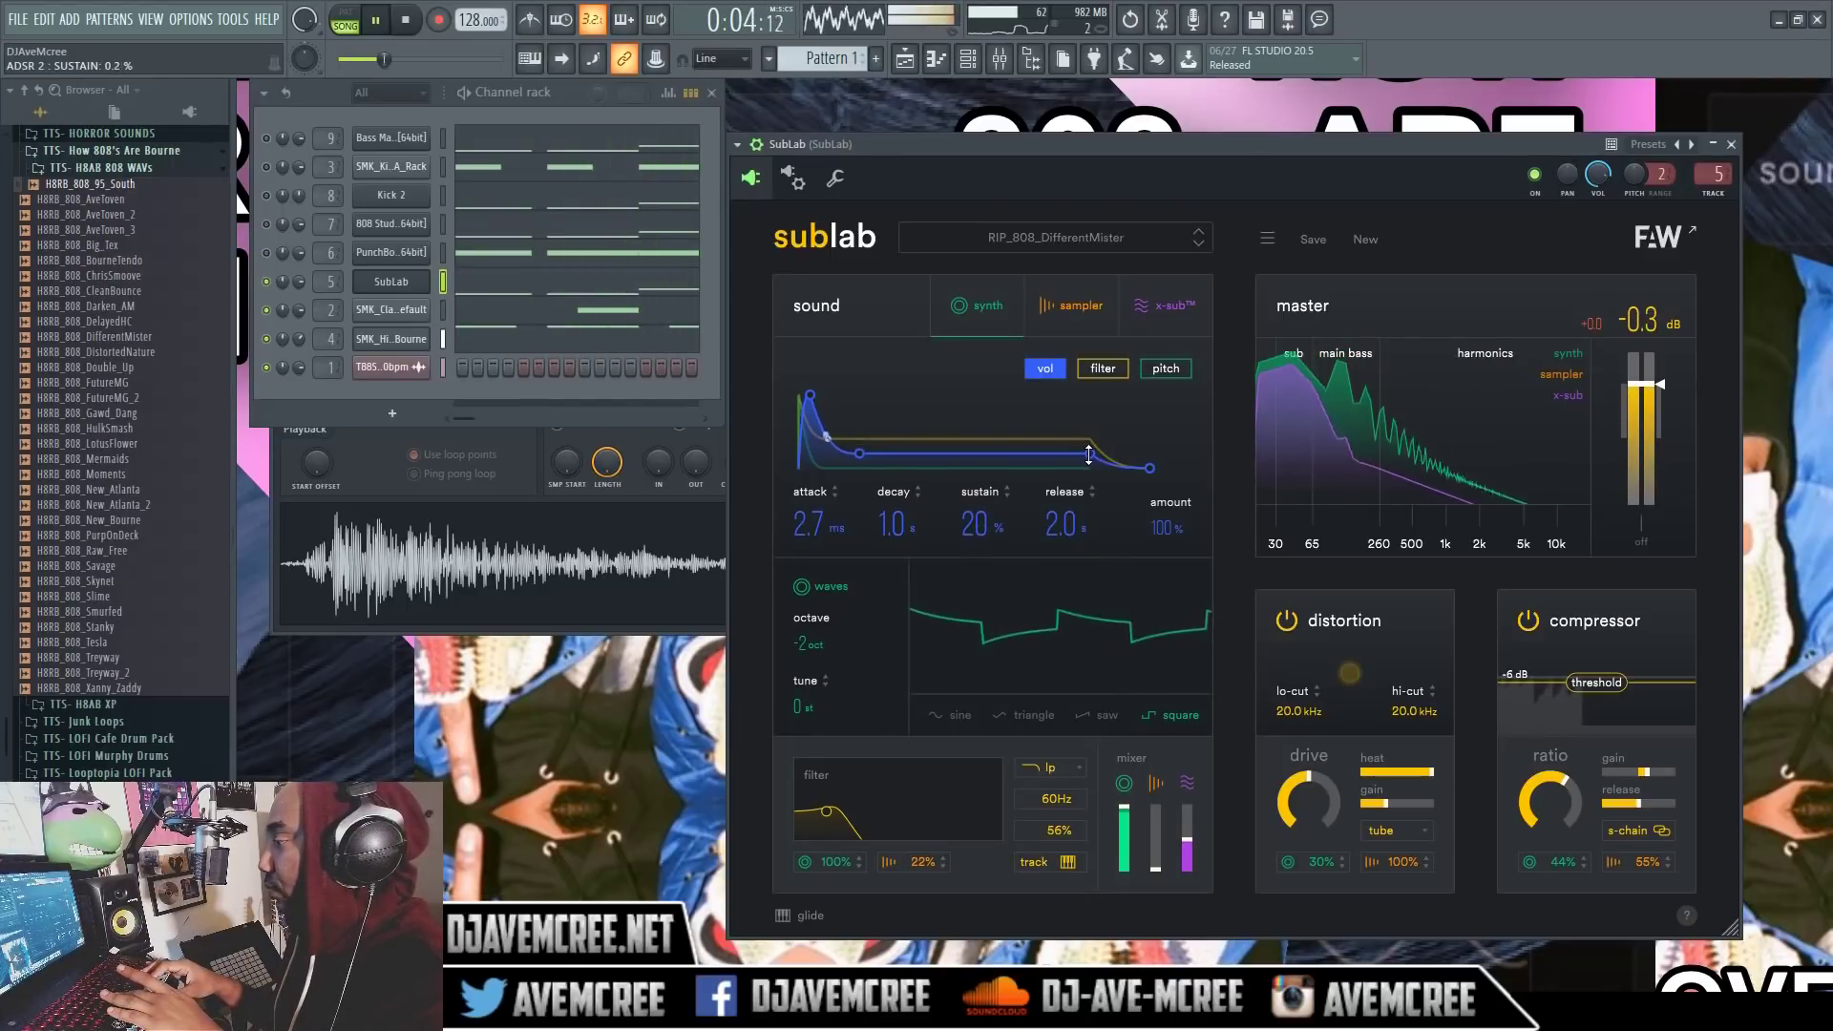
{"action": "left_click", "coordinate": [1108, 720]}
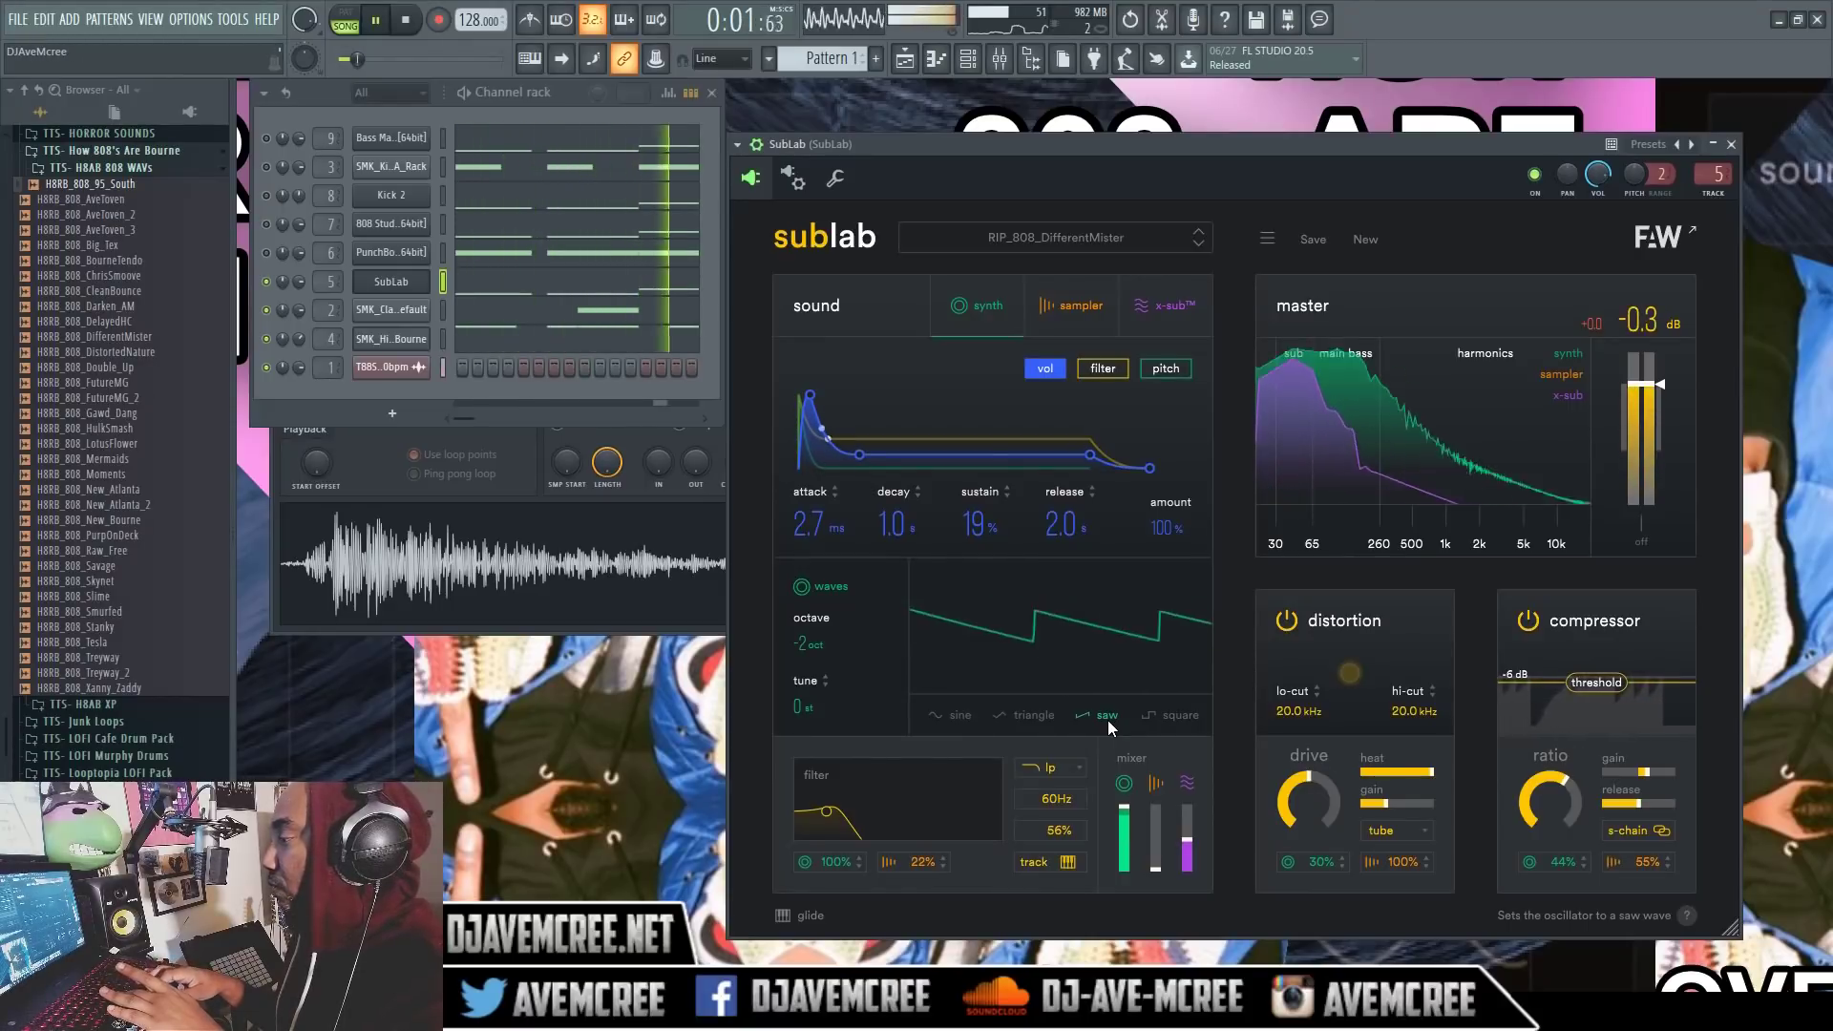
{"action": "left_click", "coordinate": [1015, 713]}
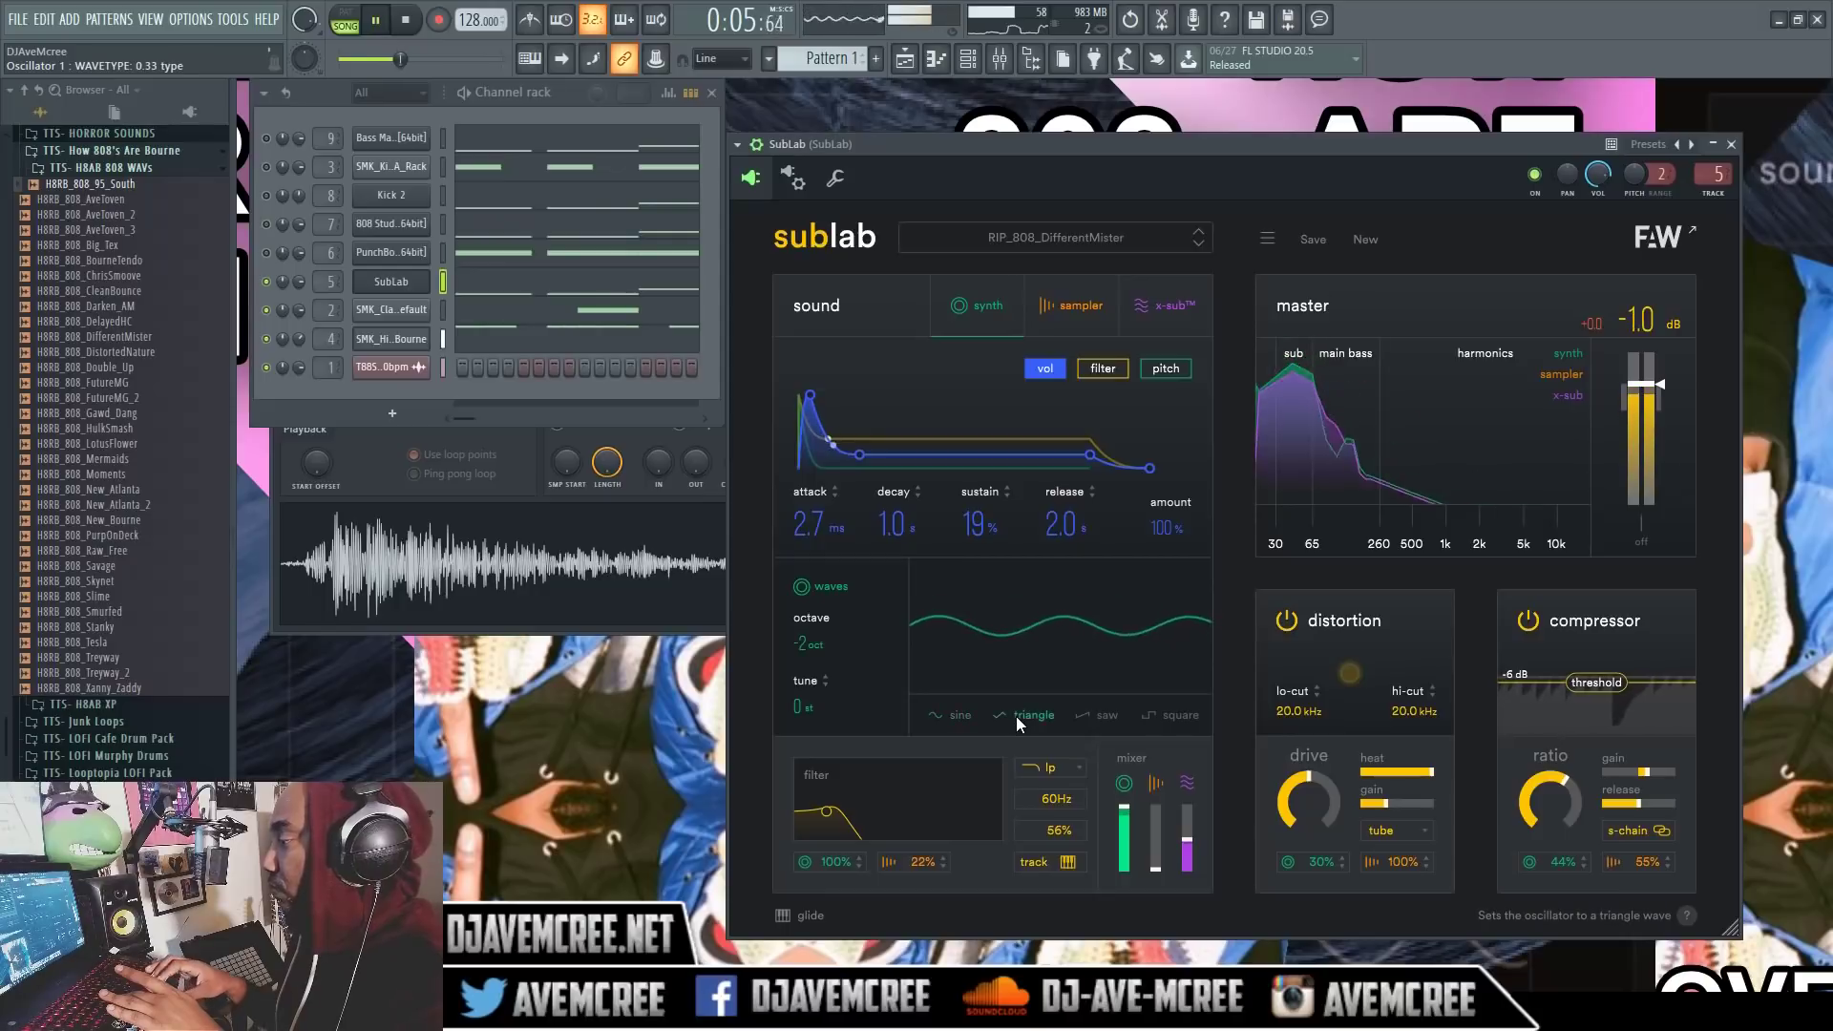
{"action": "key", "text": "space"}
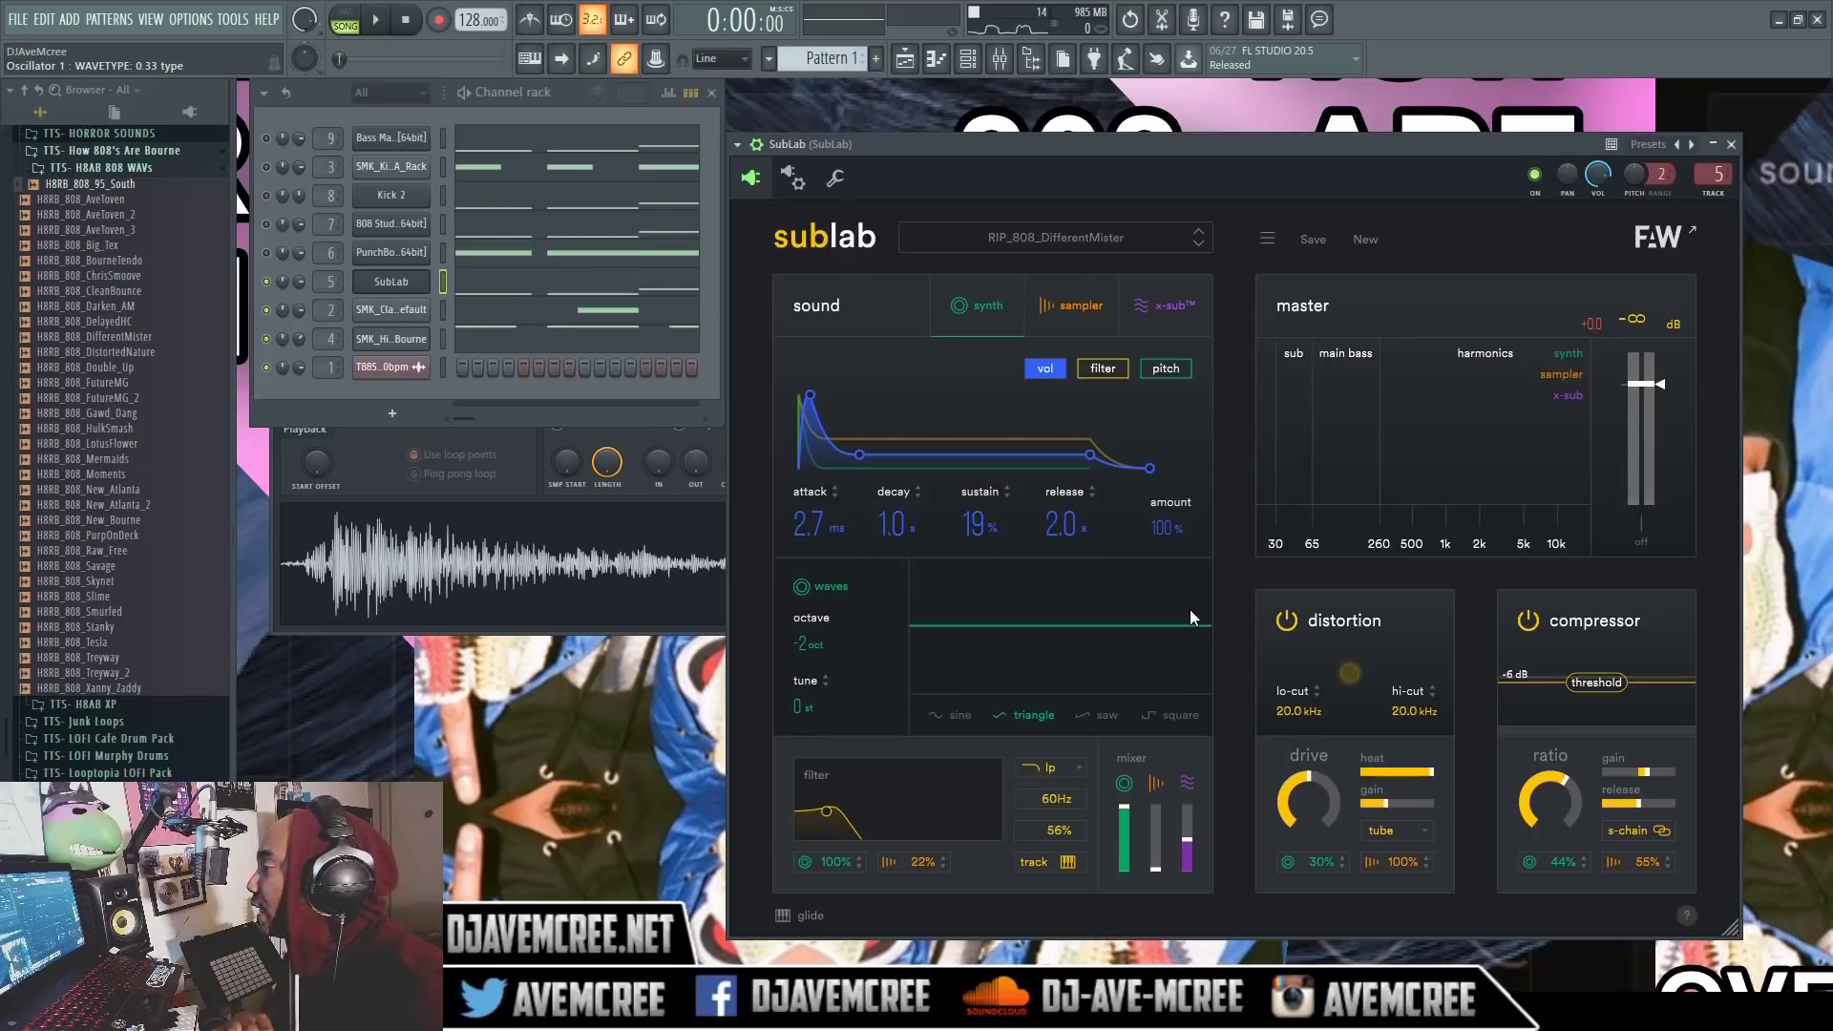
Play the beat, raise SubLab's synth volume sustain to 34%, stop playback and open the sampler section
{"action": "key", "text": "space"}
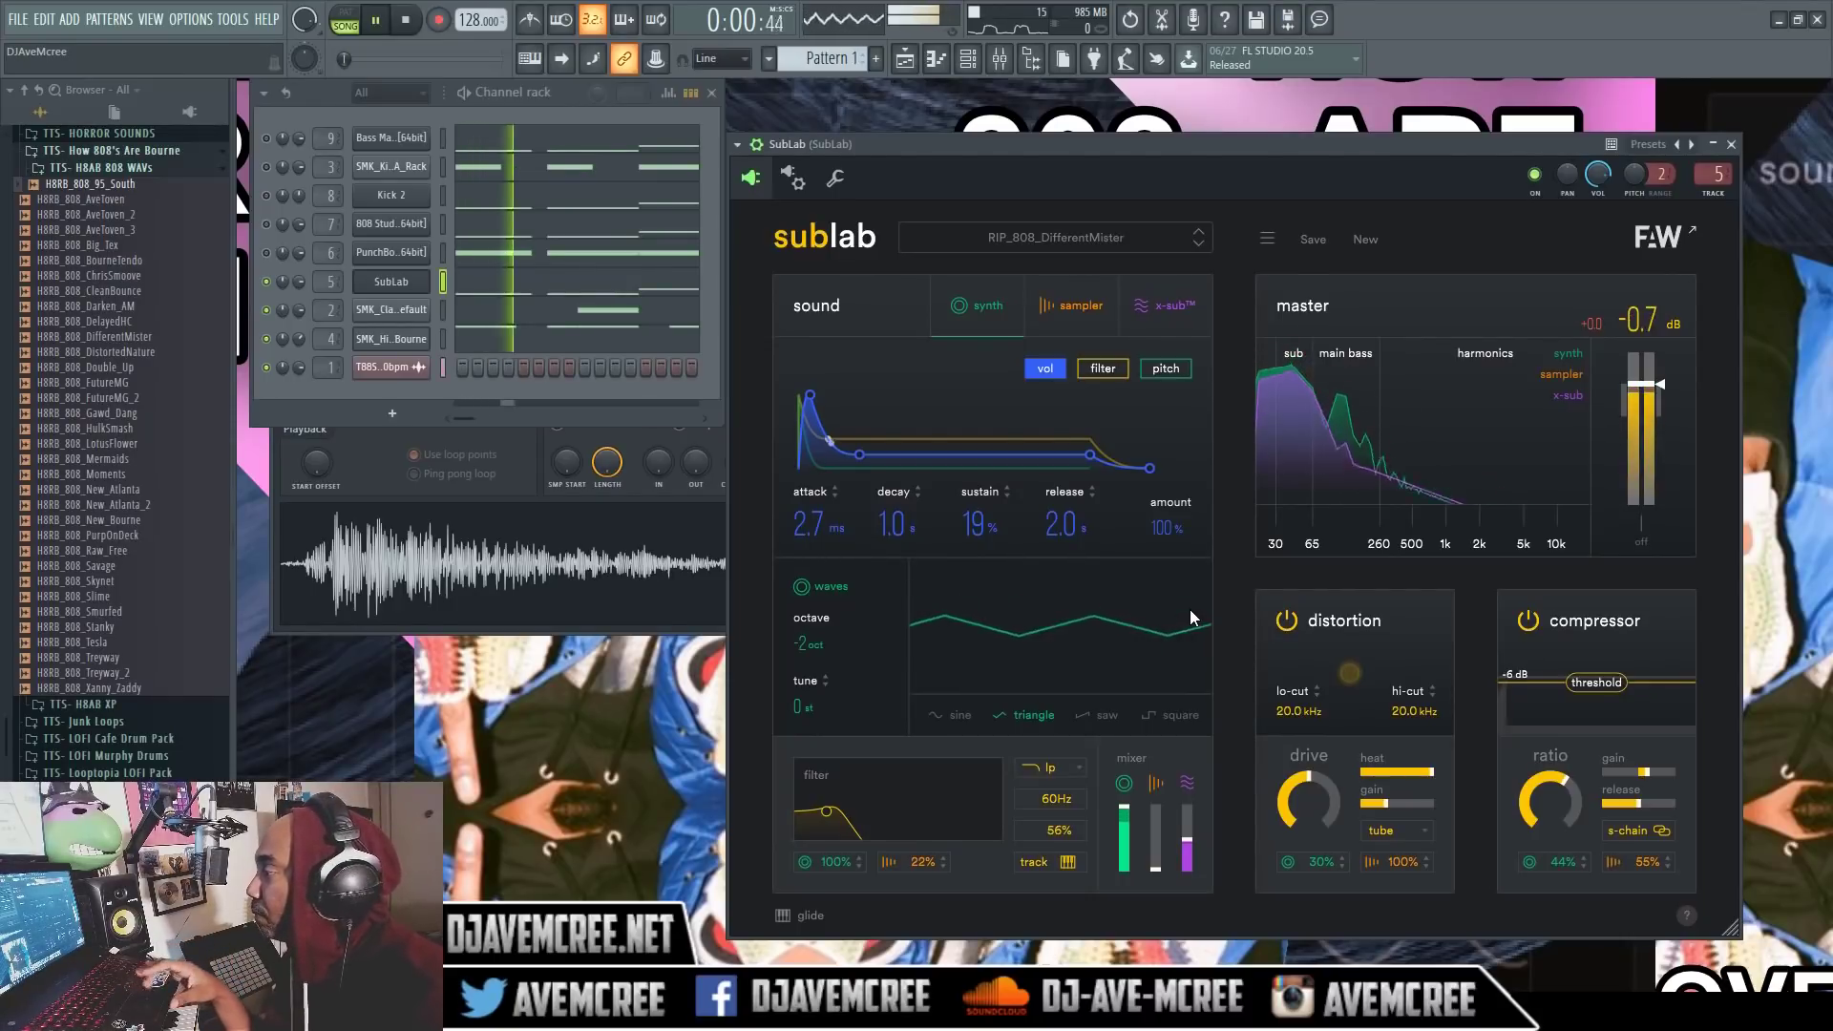
{"action": "mouse_move", "coordinate": [1086, 449]}
{"action": "left_mouse_down"}
{"action": "mouse_move", "coordinate": [1086, 417]}
{"action": "mouse_move", "coordinate": [1089, 444]}
{"action": "left_mouse_up"}
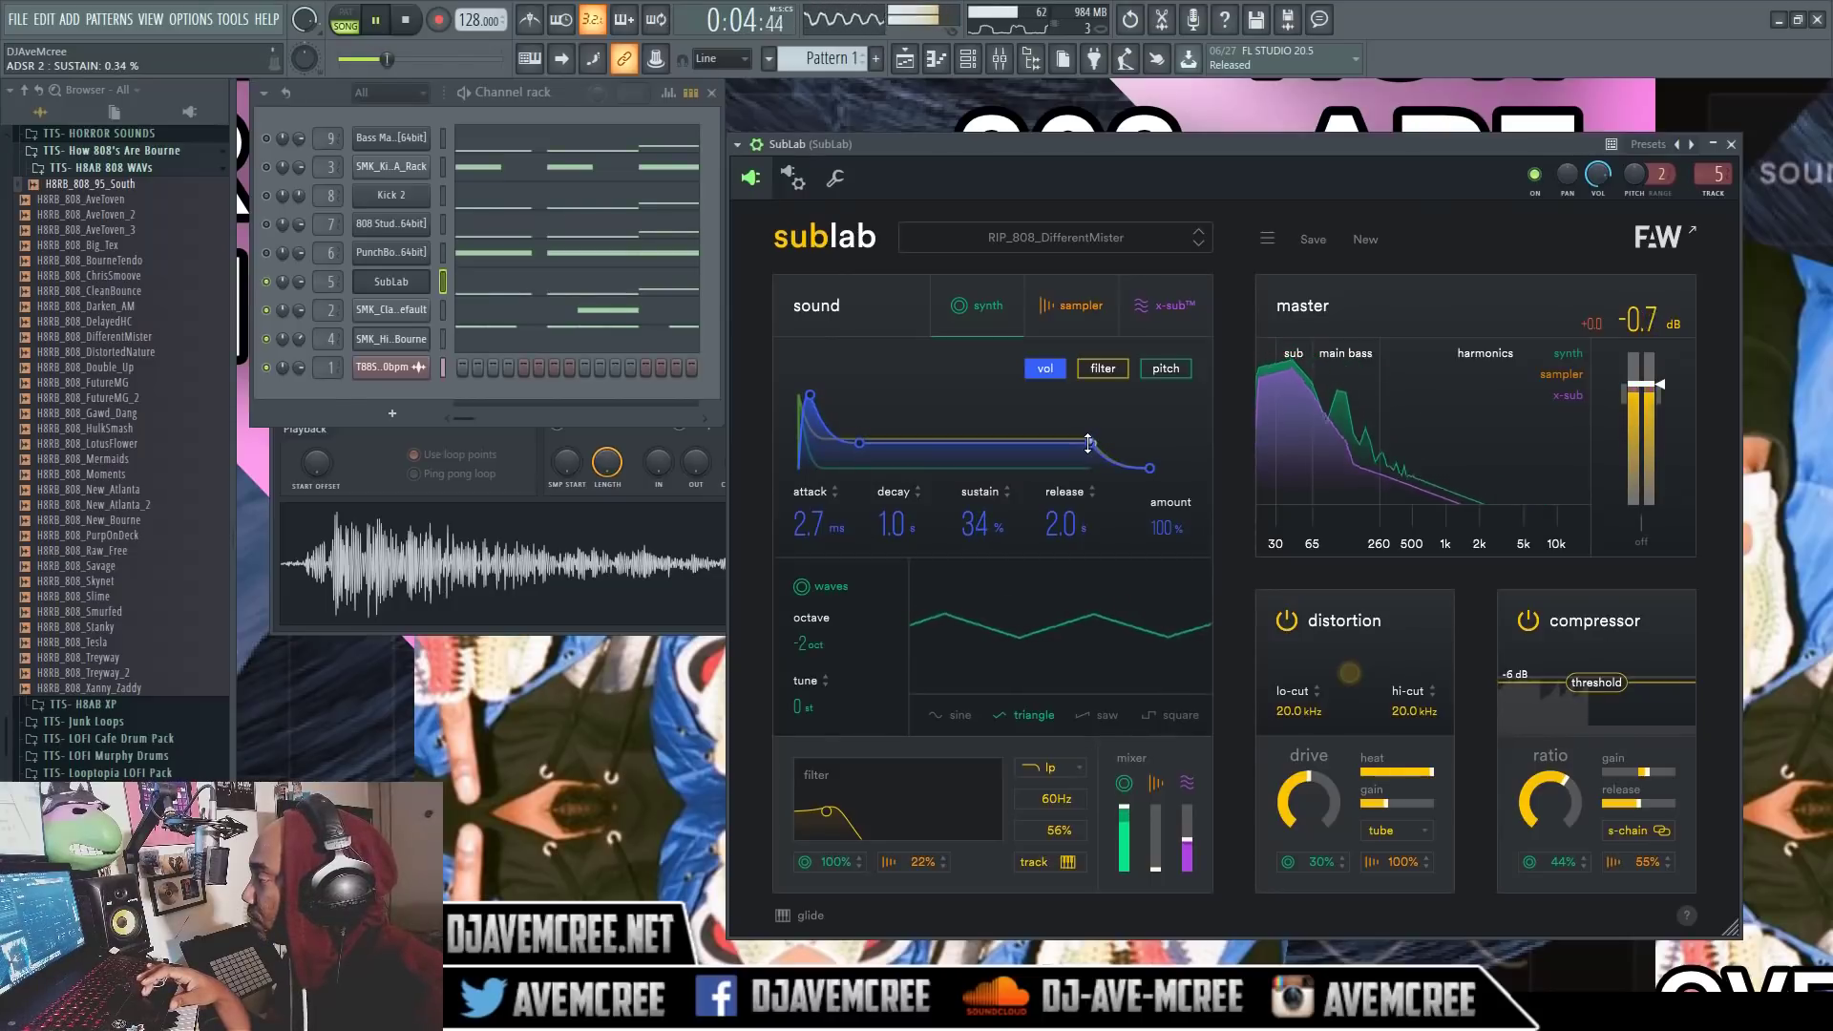
{"action": "key", "text": "space"}
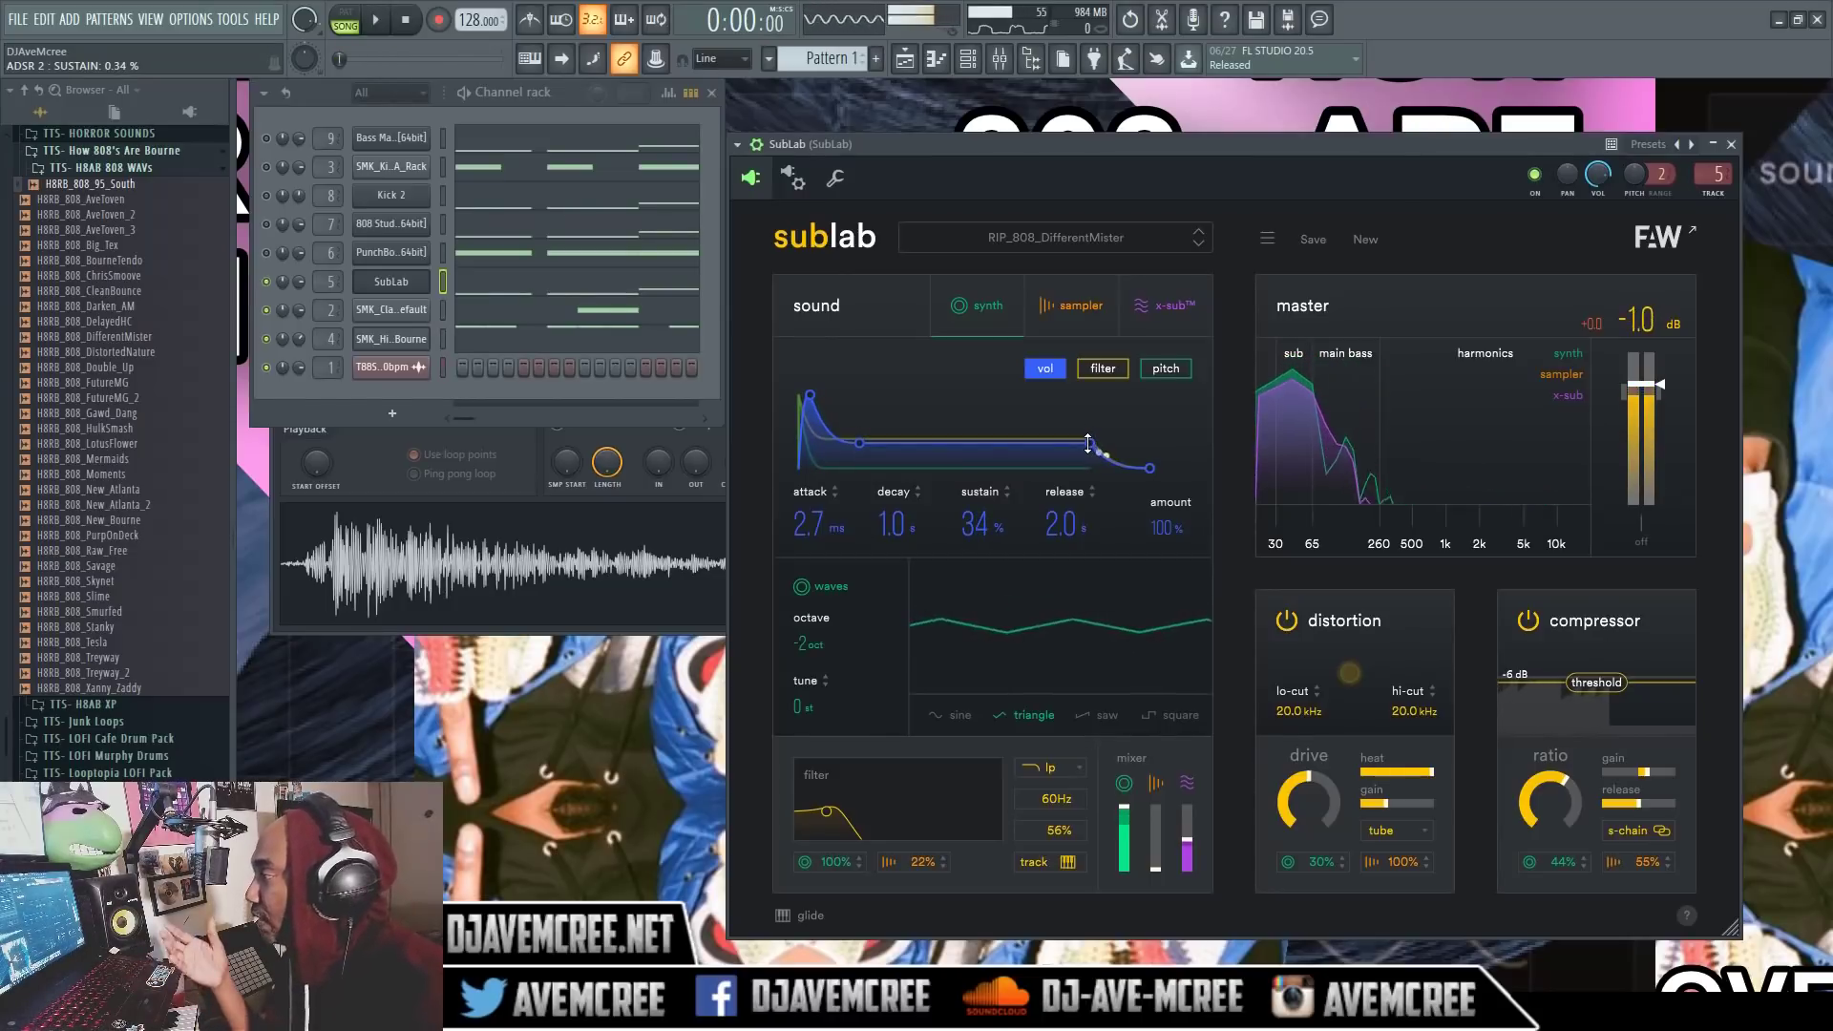
{"action": "left_click", "coordinate": [1081, 315]}
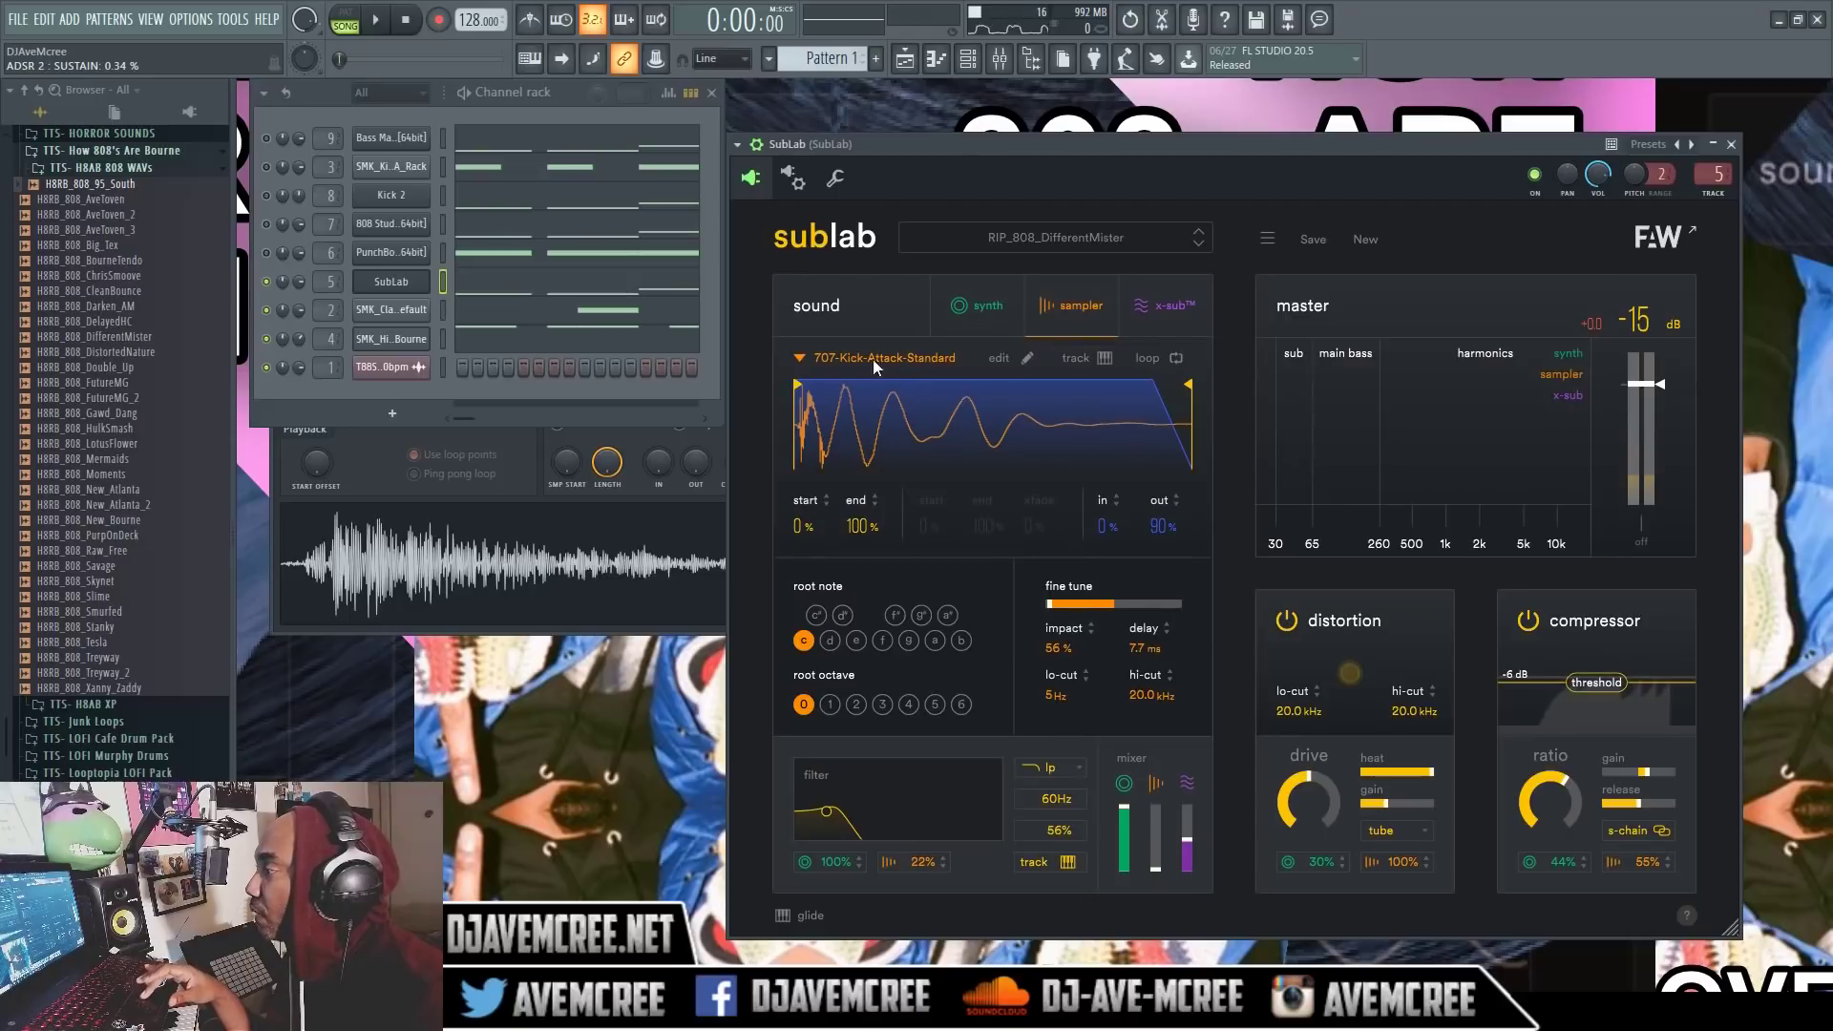
View the sampler's list of sample categories, close it keeping the current sample, and show SubLab's X-Sub section
{"action": "left_click", "coordinate": [806, 349]}
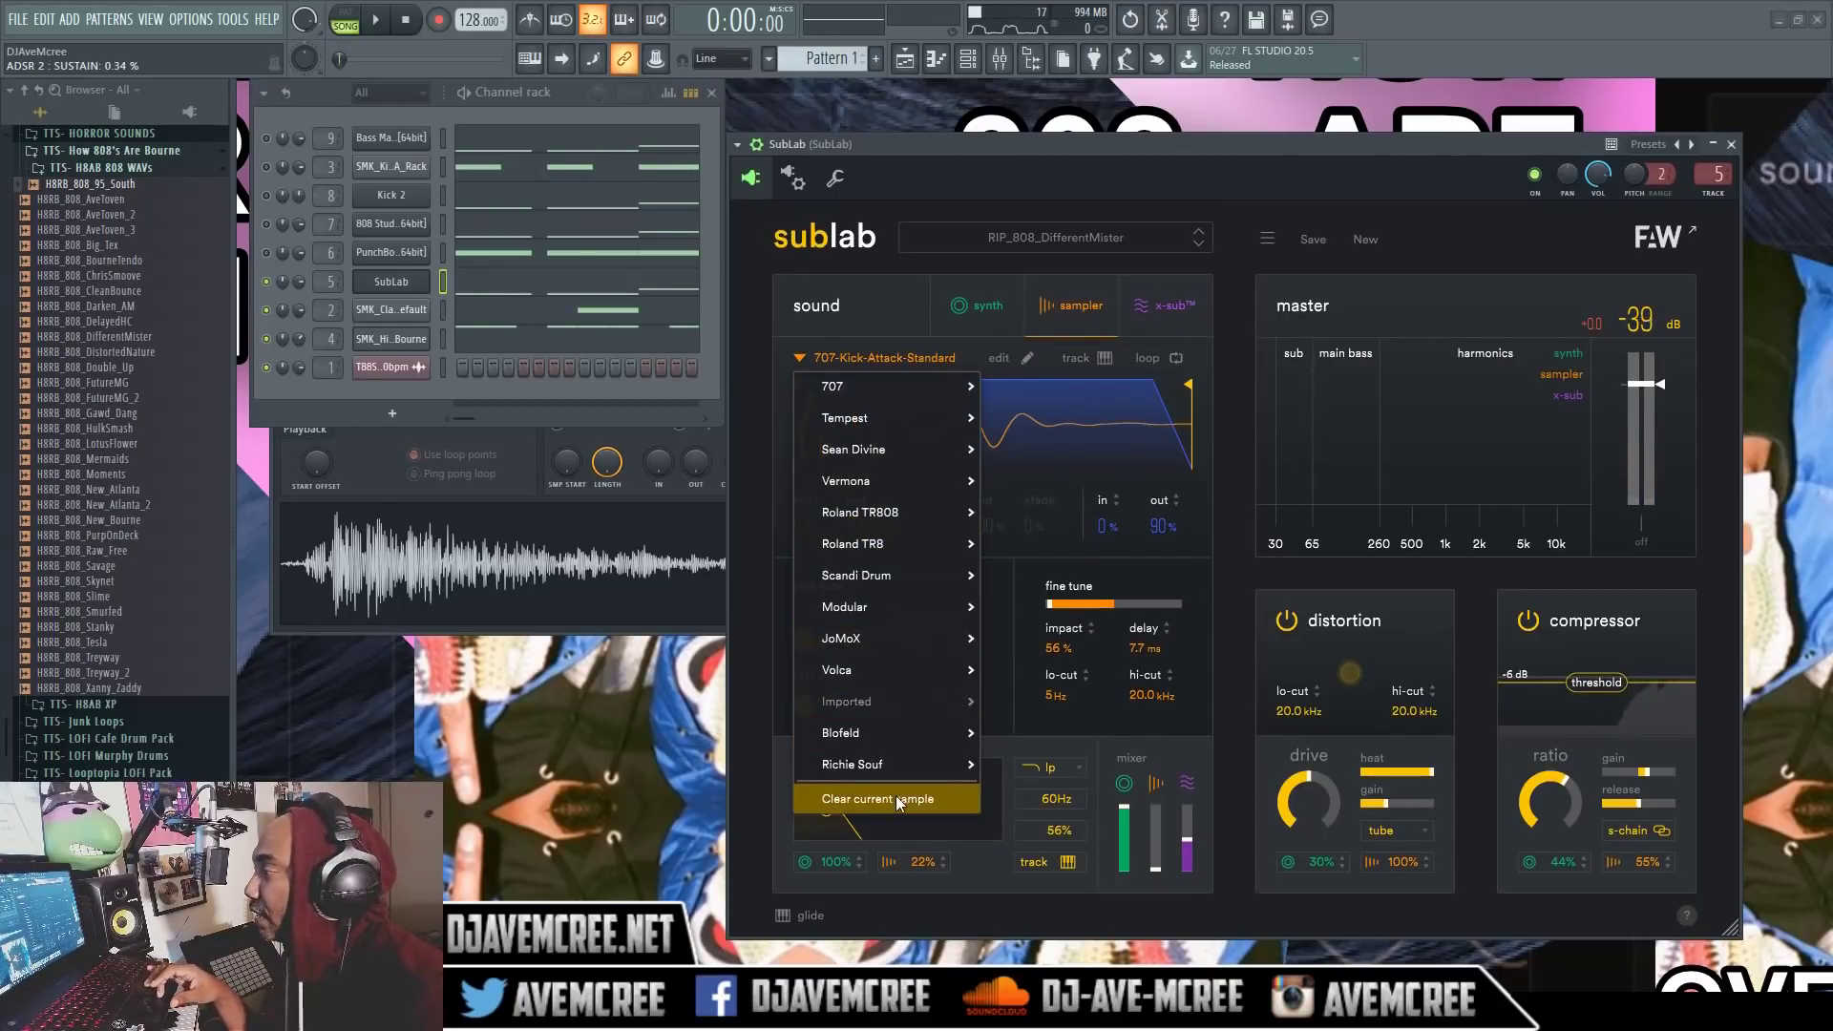
{"action": "left_click", "coordinate": [851, 255]}
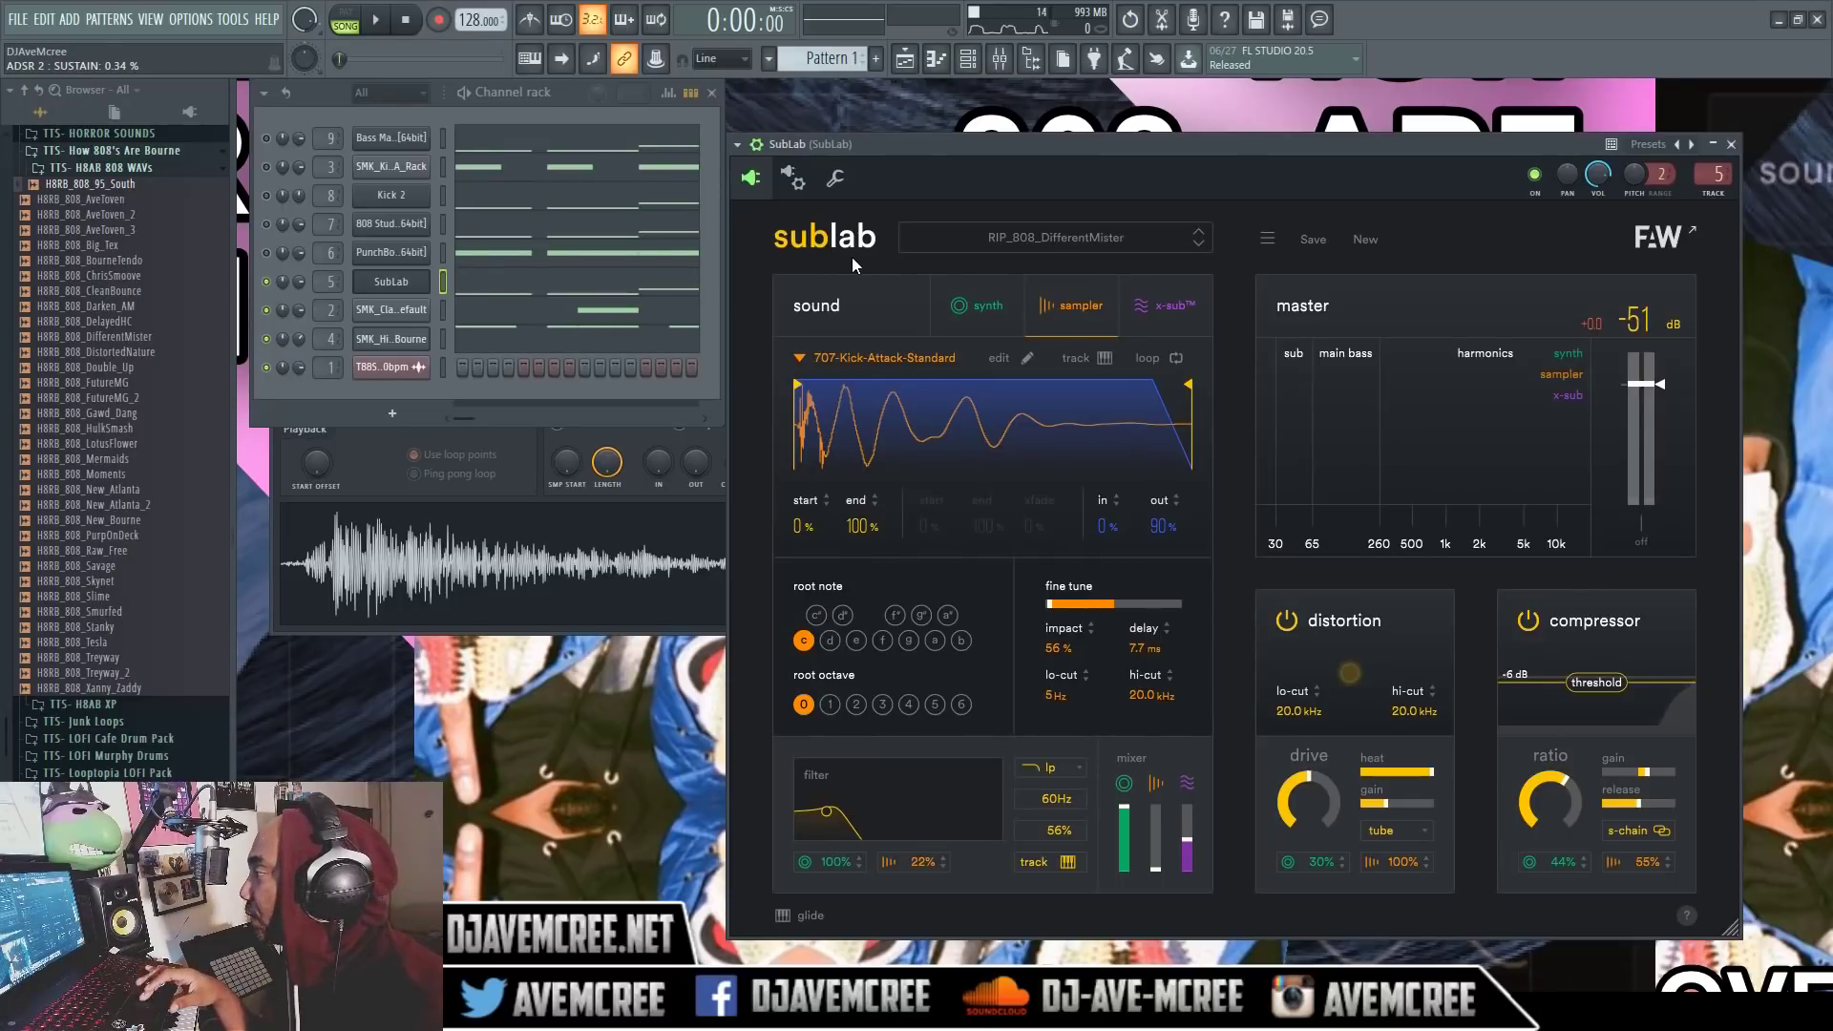
{"action": "left_click", "coordinate": [1186, 319]}
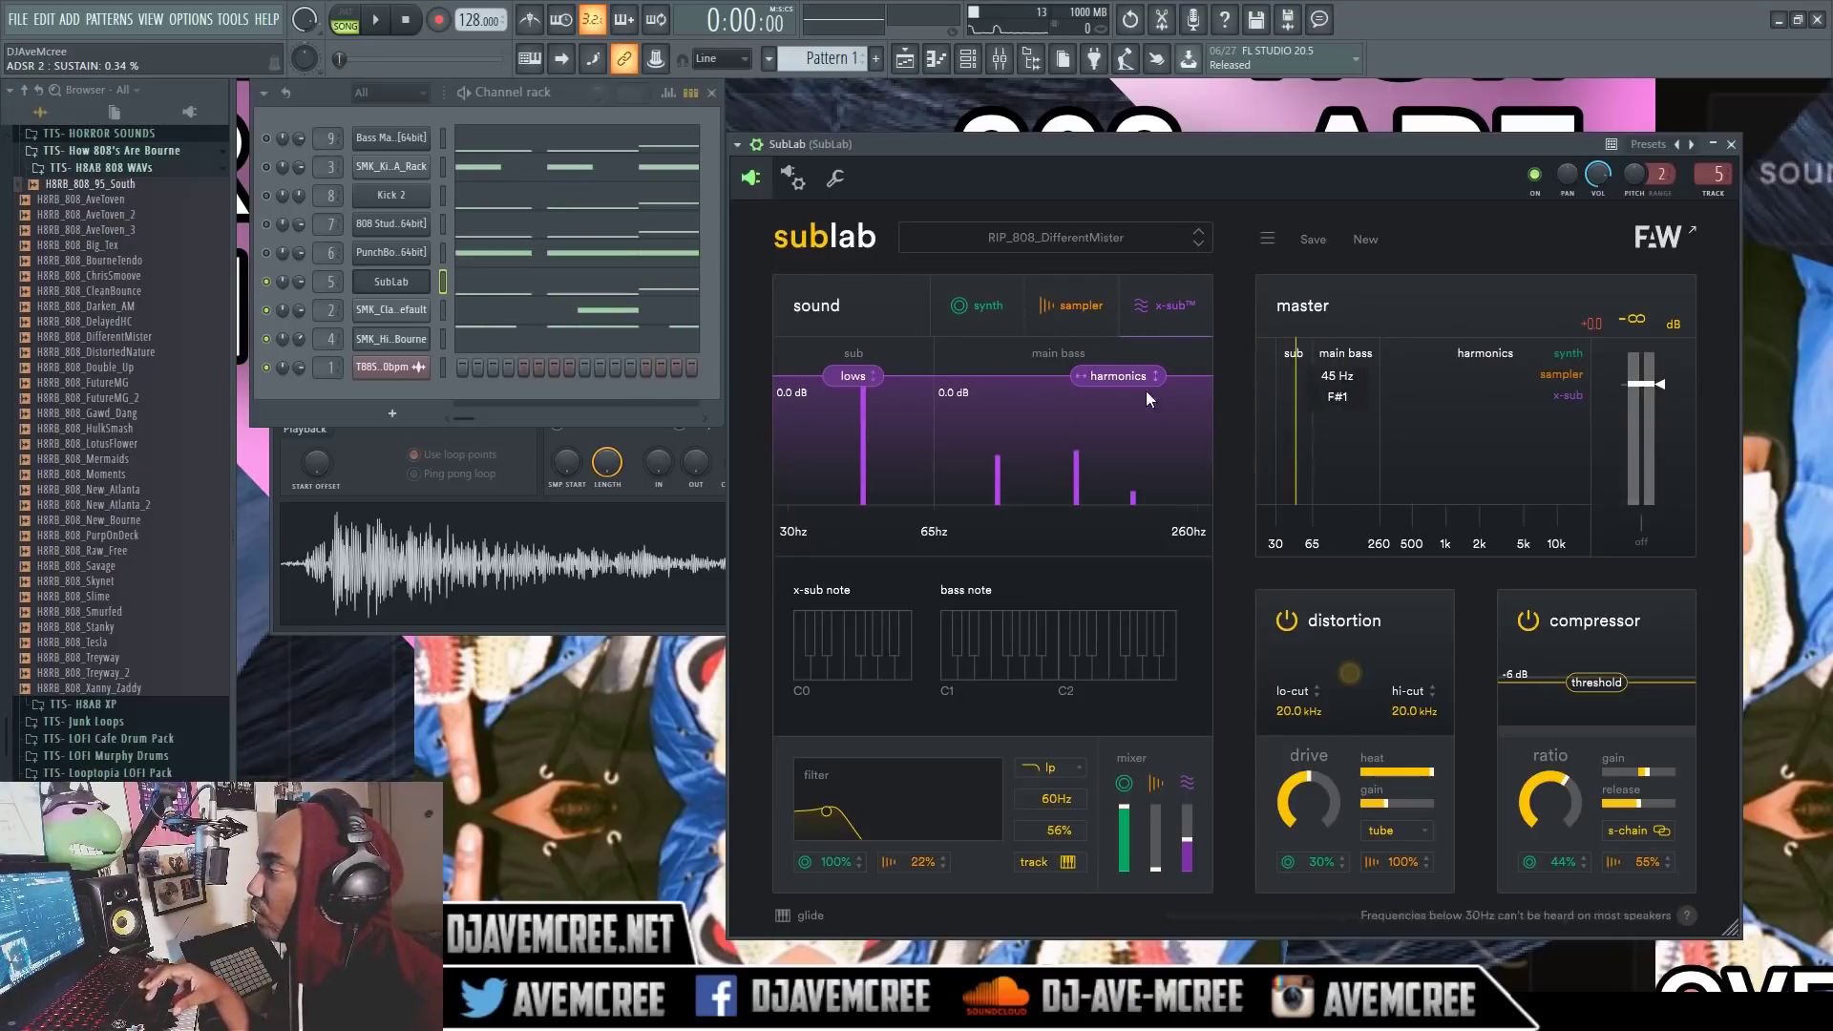
View the TTS- H8AB XP preset list alongside the DelayedHC 808 sample in the file browser, then close the list keeping the current preset
{"action": "left_click", "coordinate": [1069, 238]}
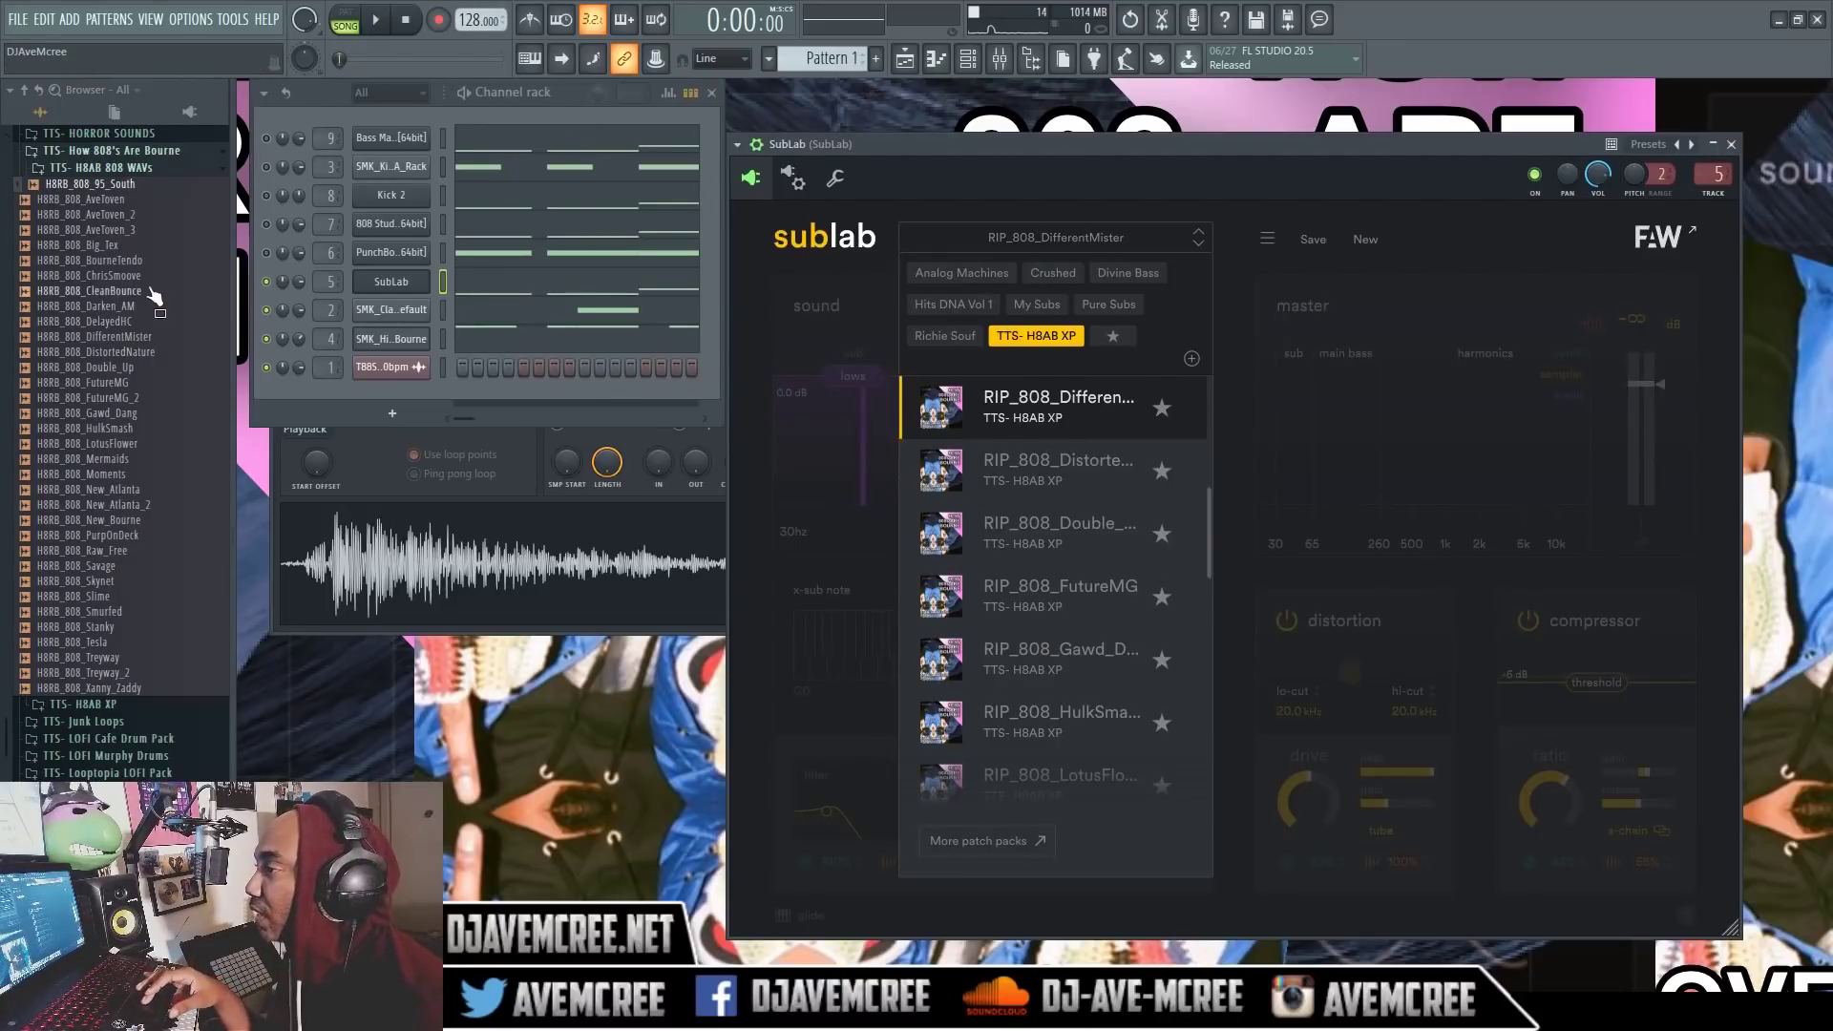
{"action": "left_click_drag", "start_coordinate": [139, 231], "coordinate": [1275, 351]}
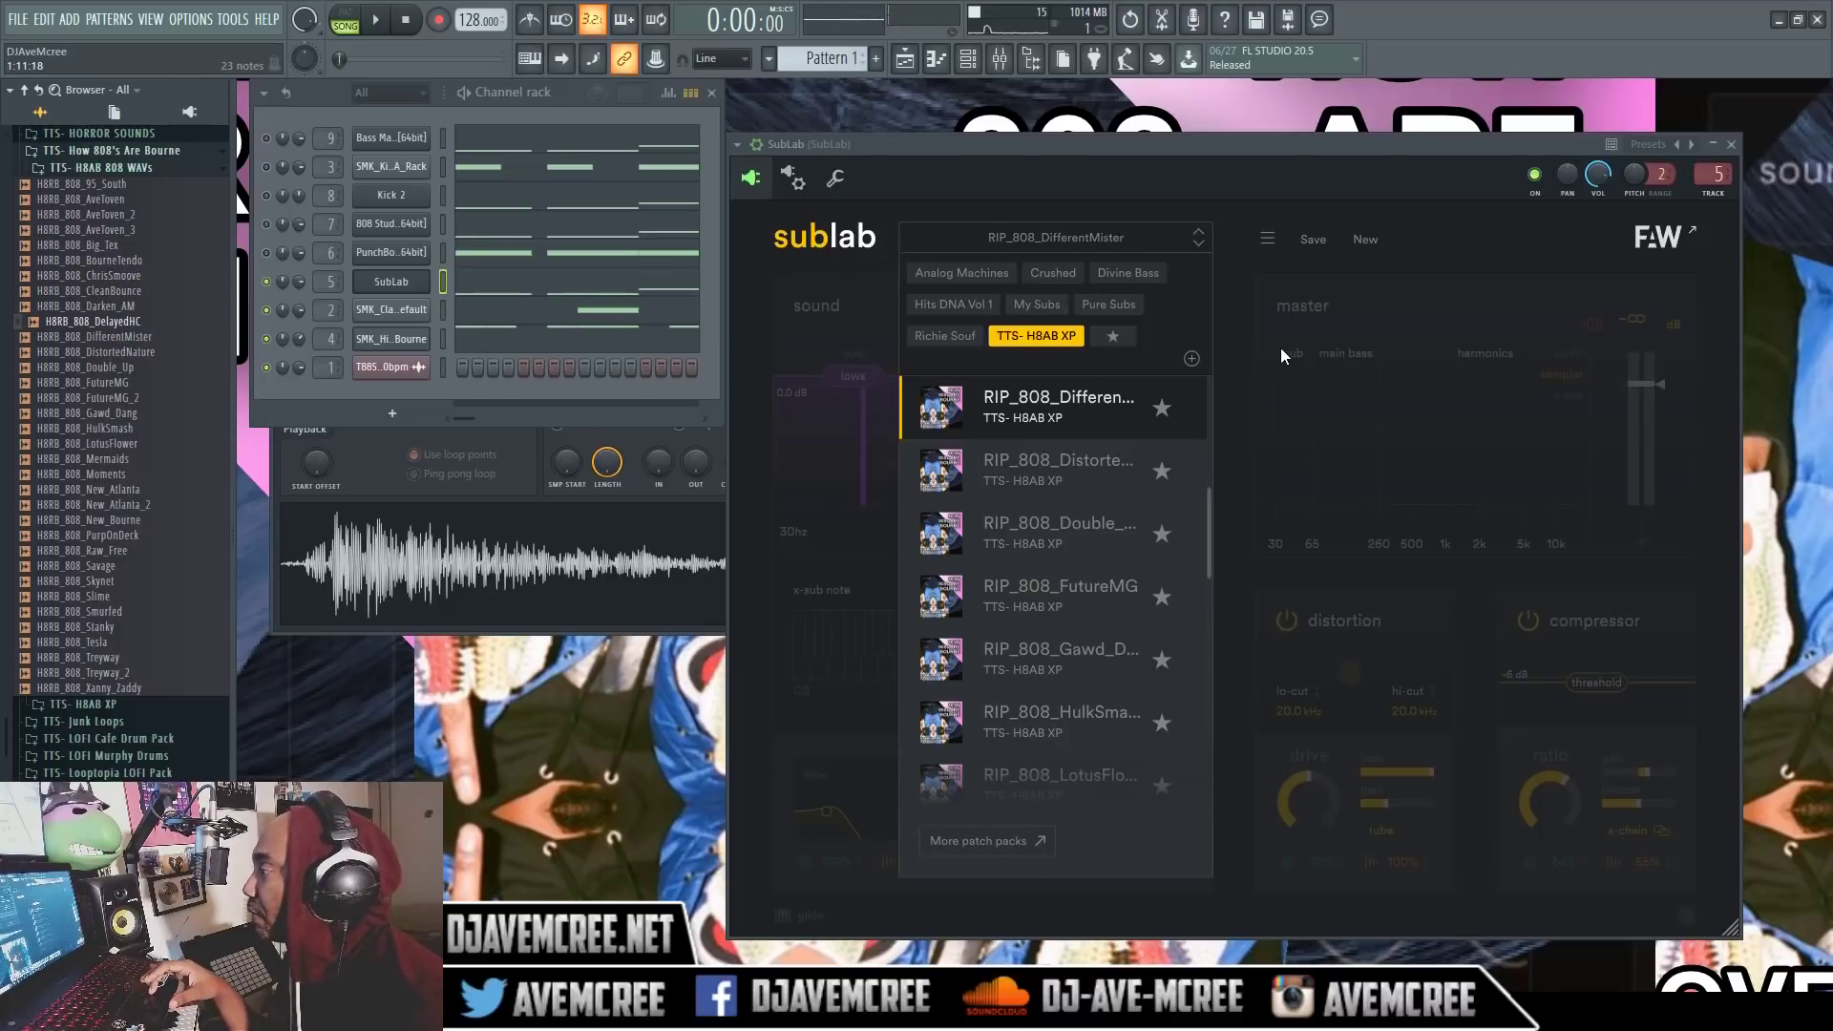
{"action": "left_click", "coordinate": [1090, 231]}
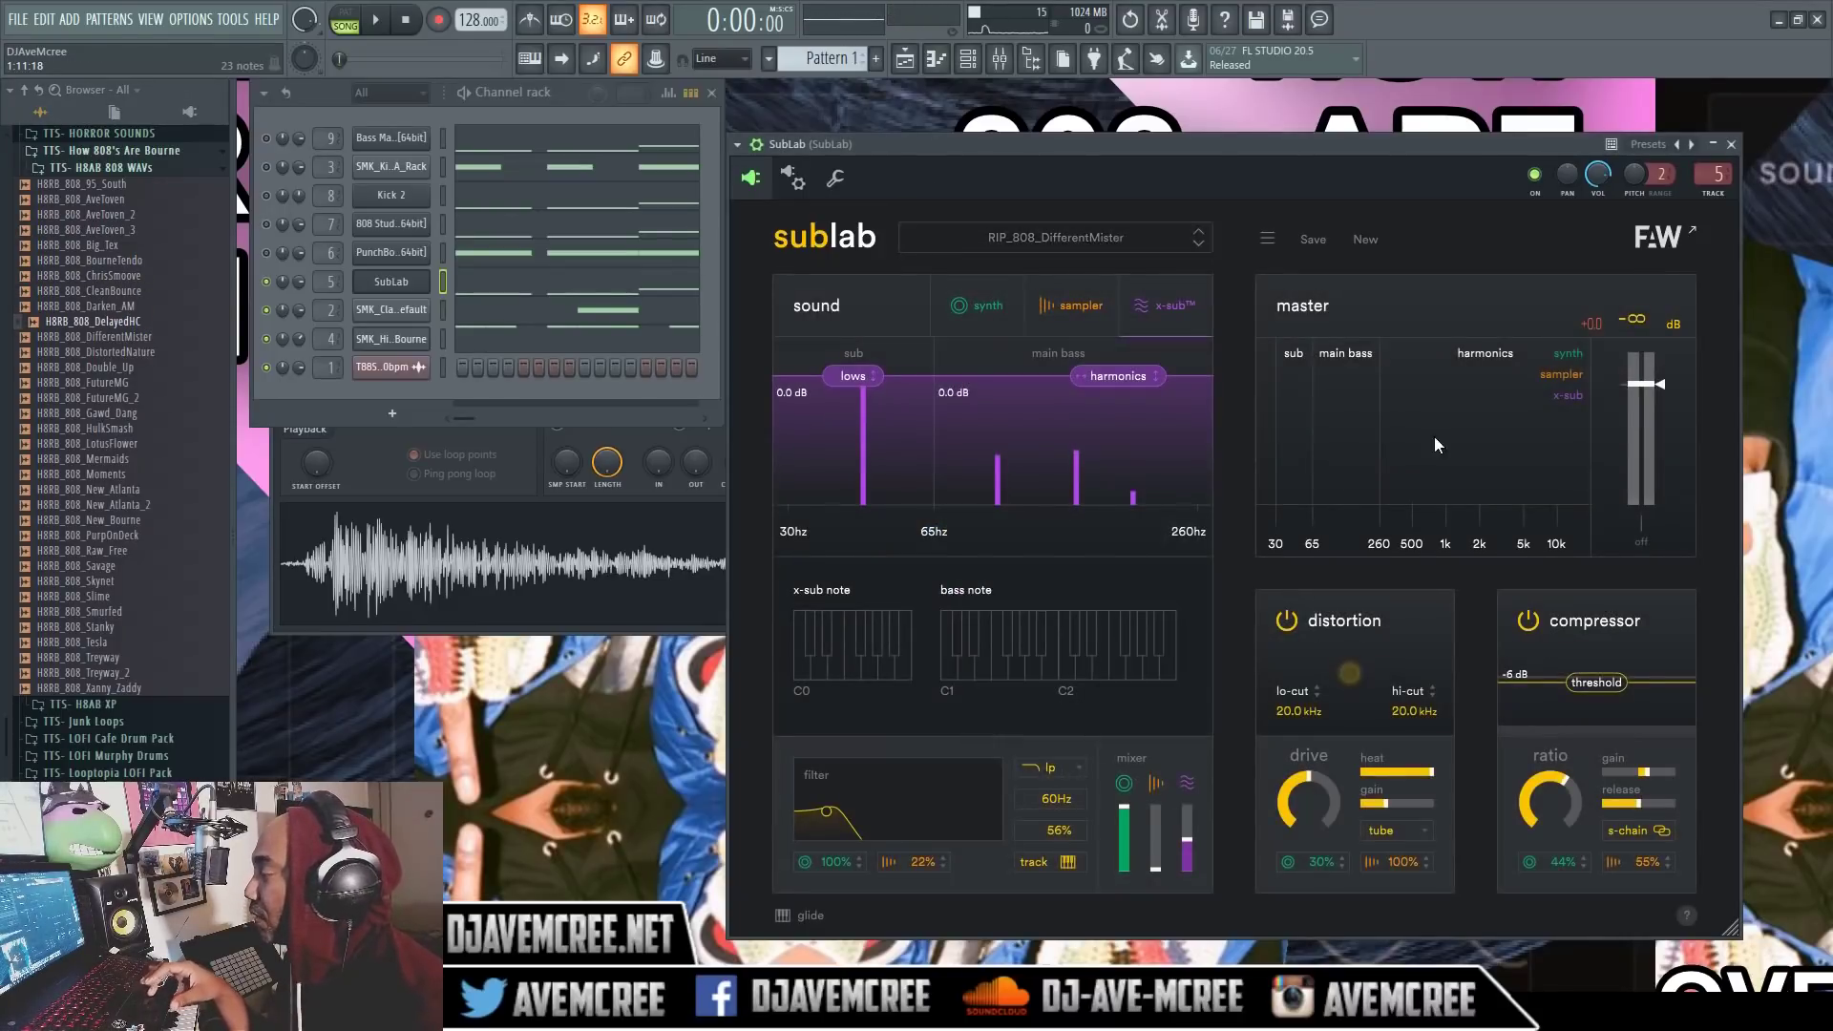